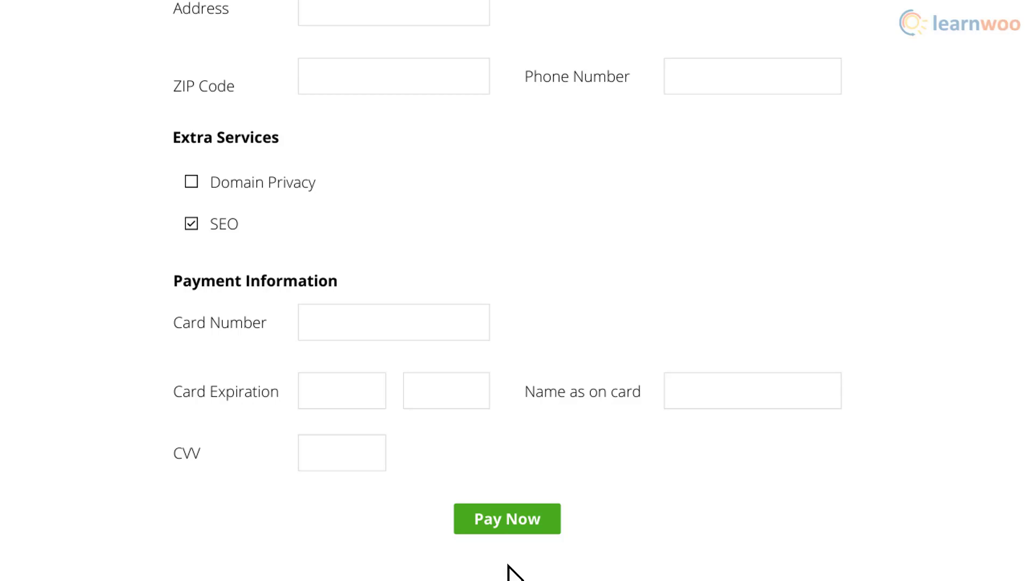
- Submit the hosting payment form so the slides advance to 'Your website is ready'
left_click(509, 526)
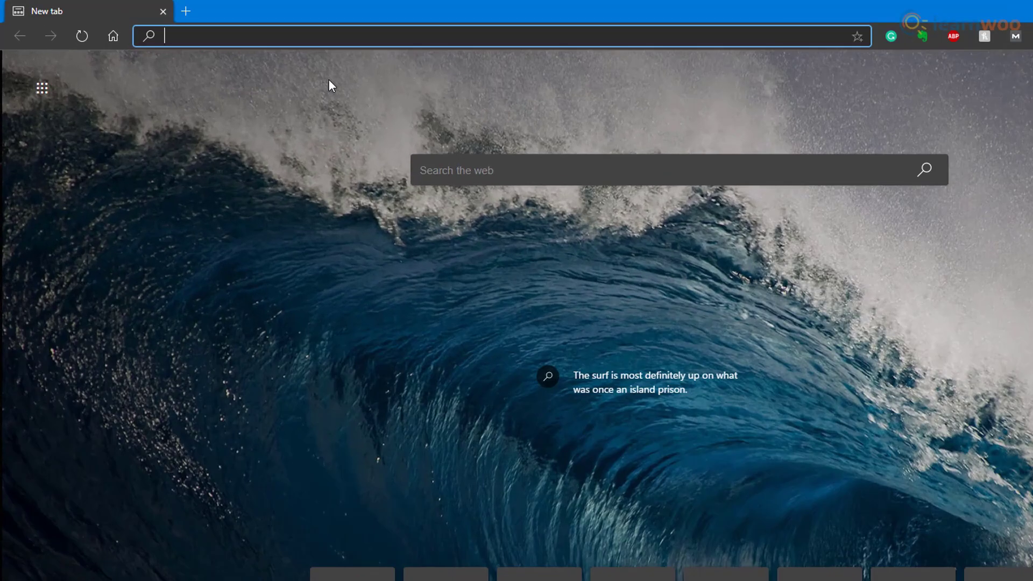
- Open the local site rewoke.local in the browser
type("rewoke.")
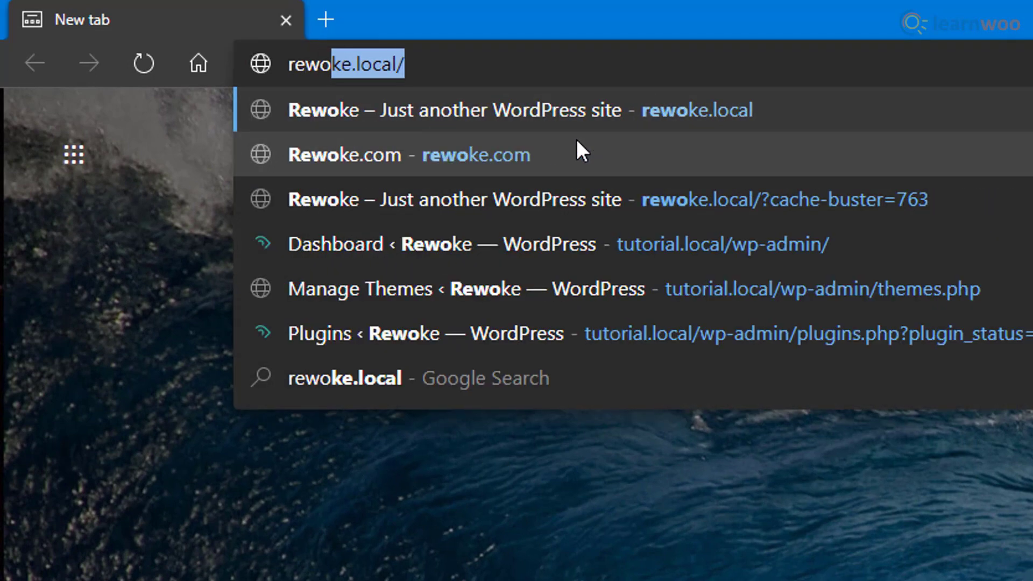
type("local")
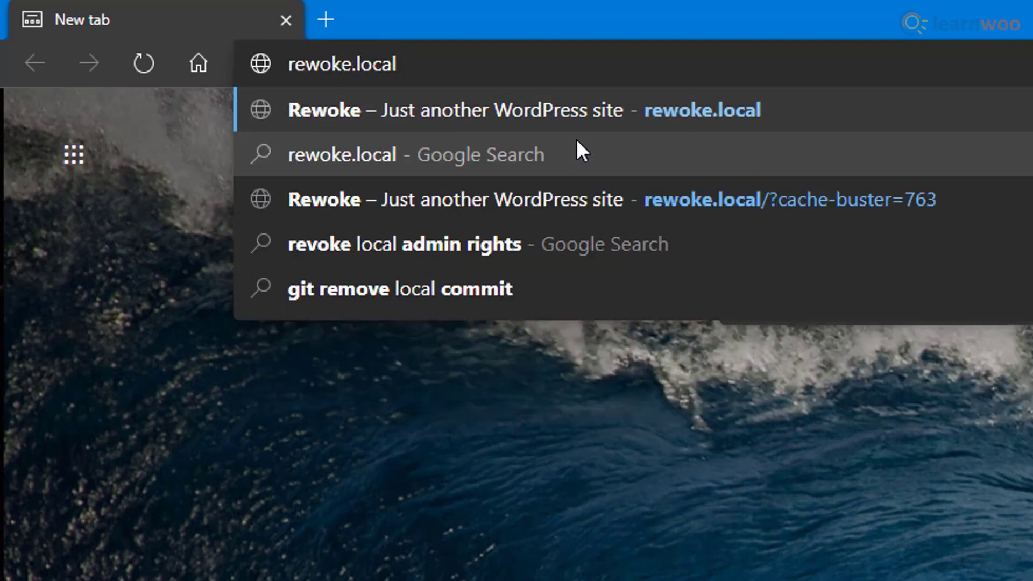
key("Return")
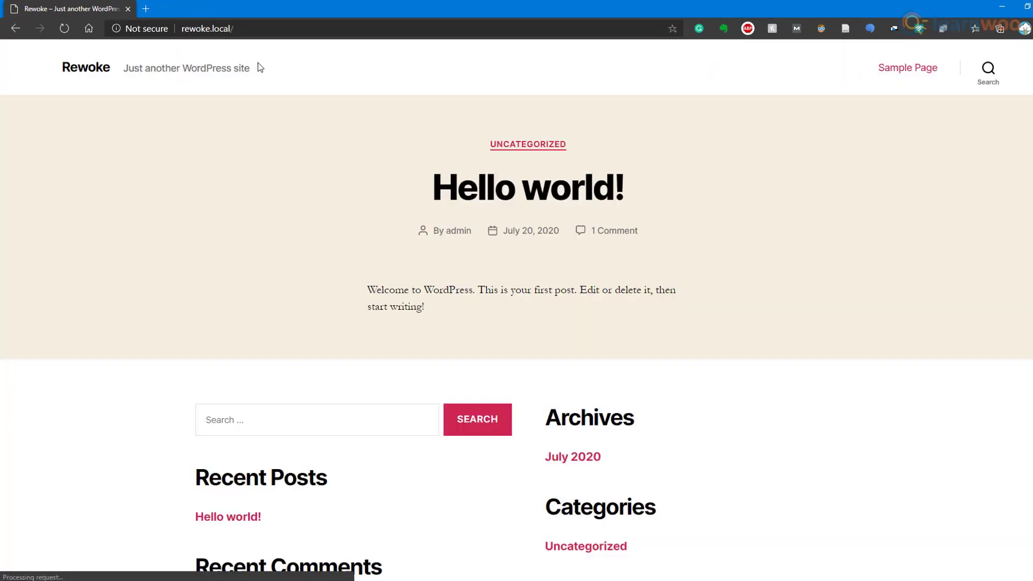
scroll(819, 365, "down", 4)
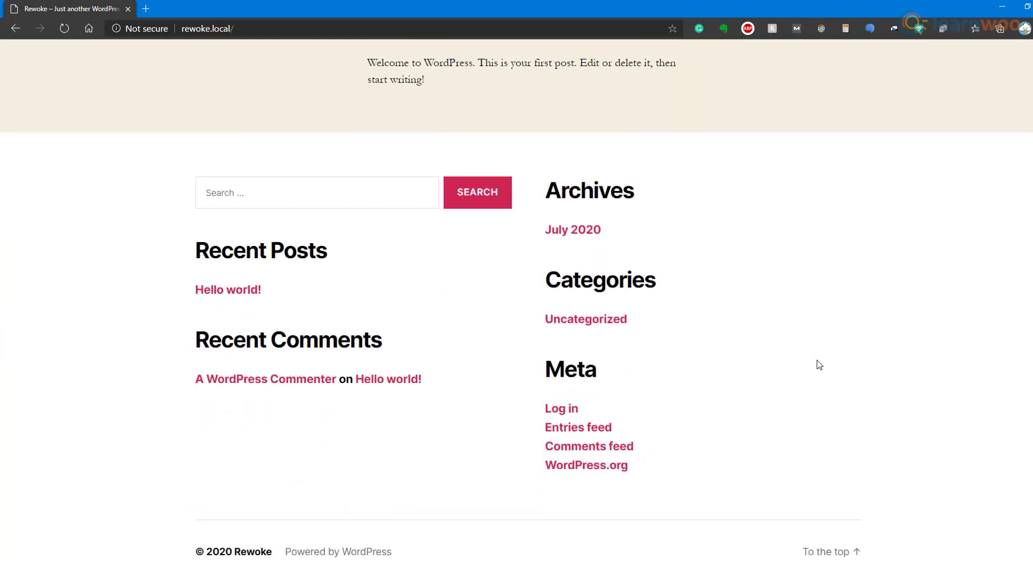
scroll(819, 365, "up", 4)
scroll(819, 365, "down", 4)
scroll(819, 365, "up", 4)
- Go to rewoke.local/wp-admin and fill in the login username and password
left_click(281, 28)
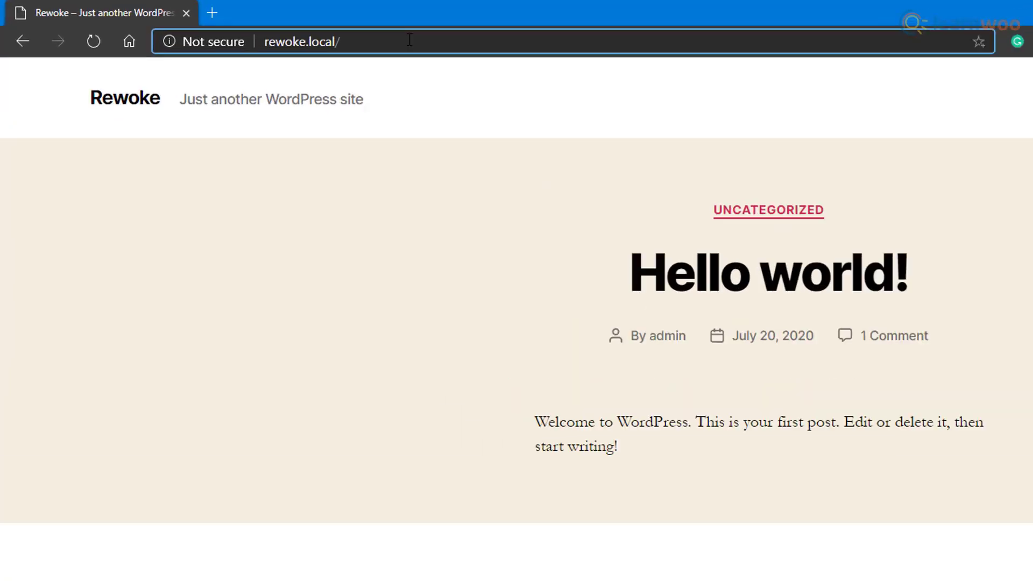
type("wp-admin")
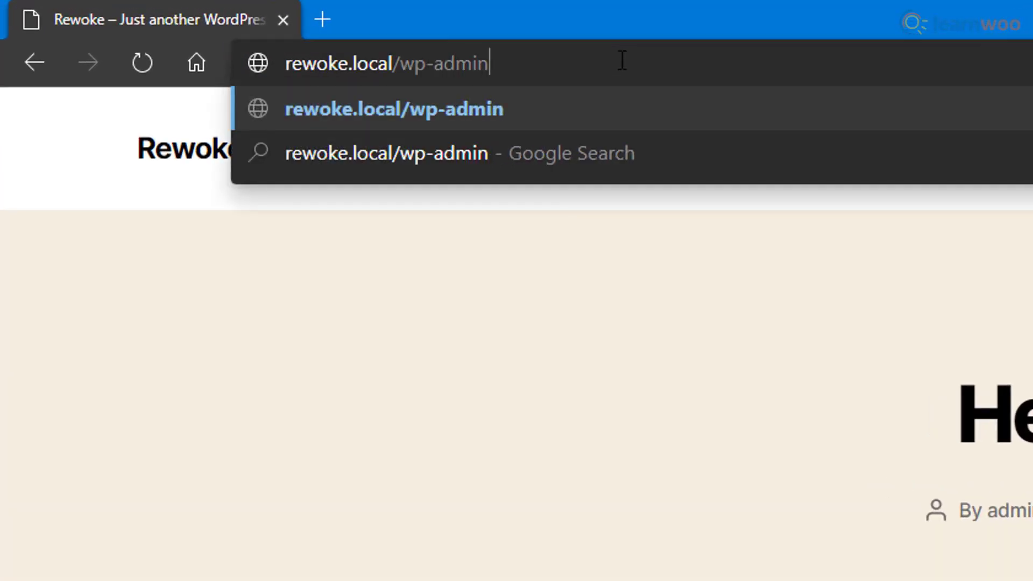
key("Return")
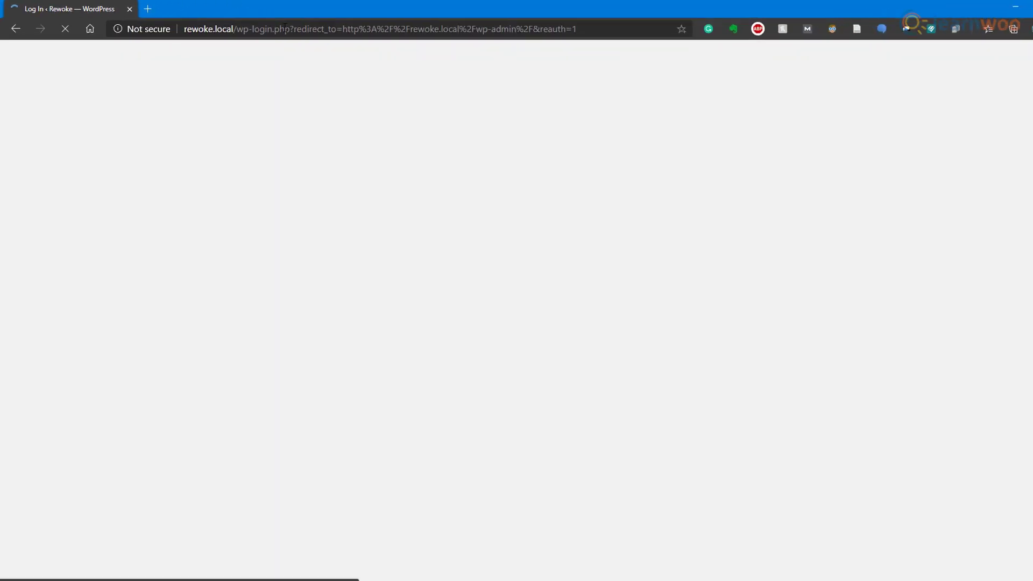
type("admin")
key("Tab")
type("admin")
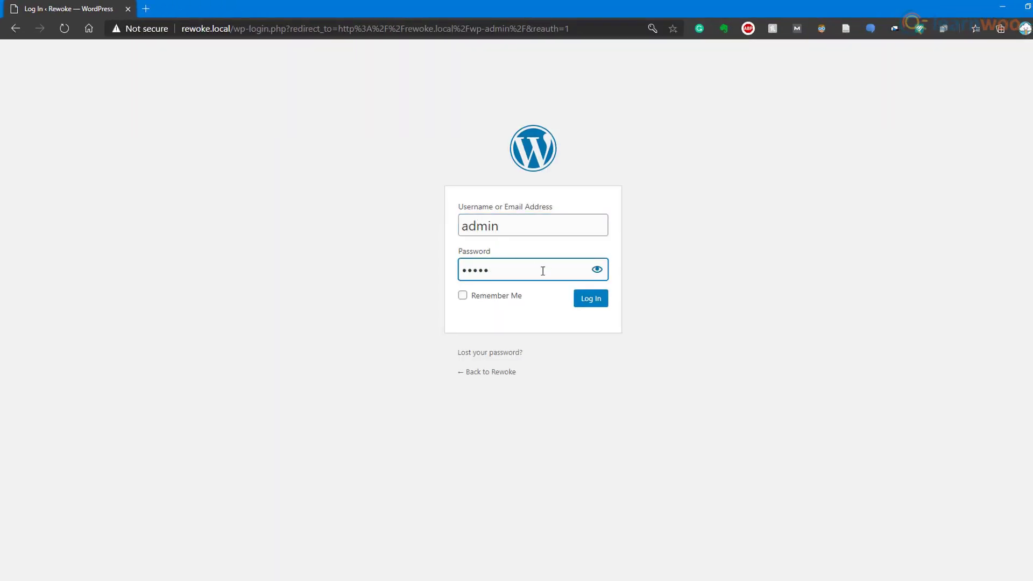
- Log in to reach the Rewoke site's admin Dashboard
left_click(581, 300)
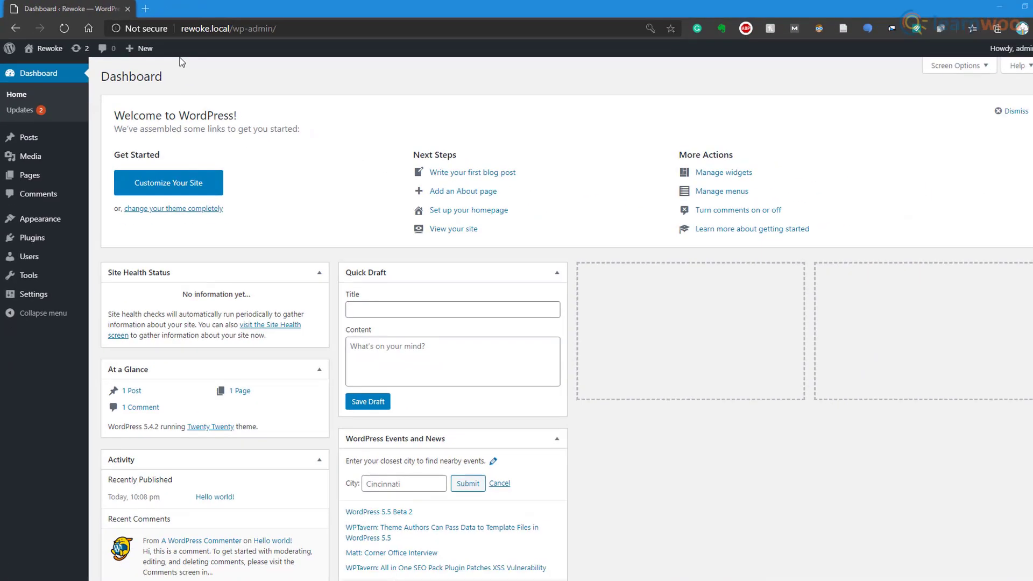
- Install and activate the Really Simple SSL plugin from Plugins > Add New
mouse_move(71, 238)
left_click(118, 257)
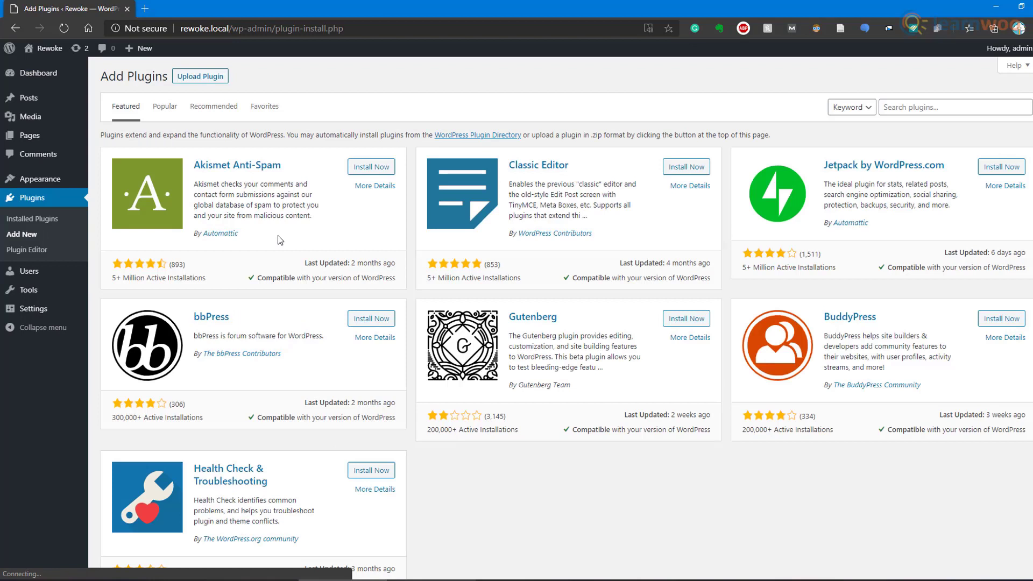
left_click(925, 107)
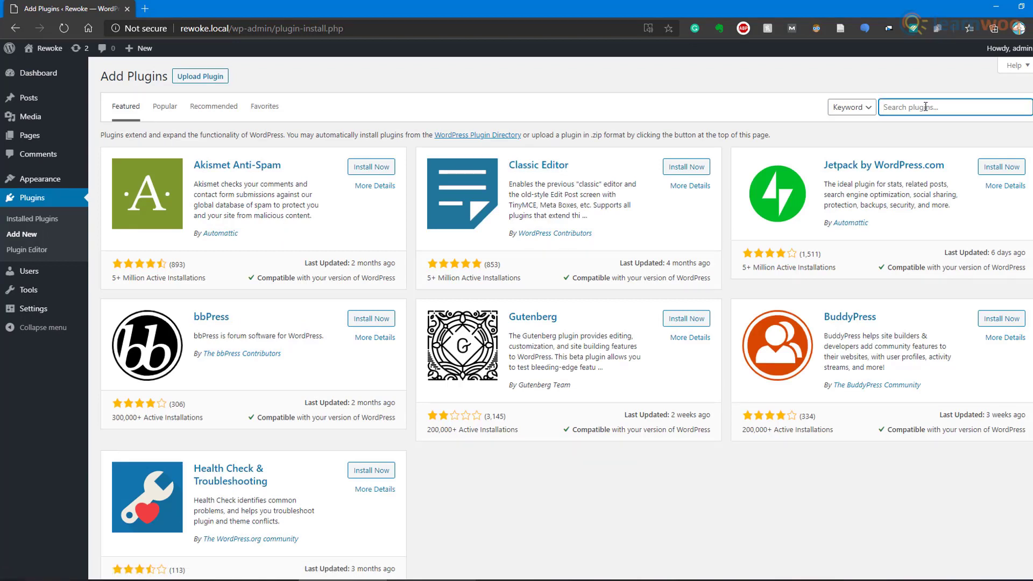
type("really simple ssl")
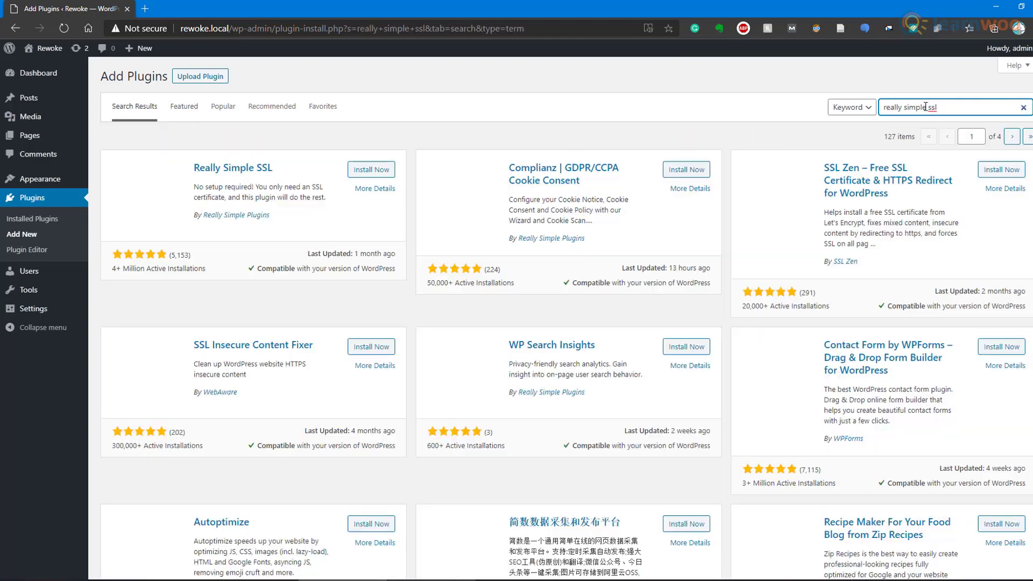
left_click(372, 170)
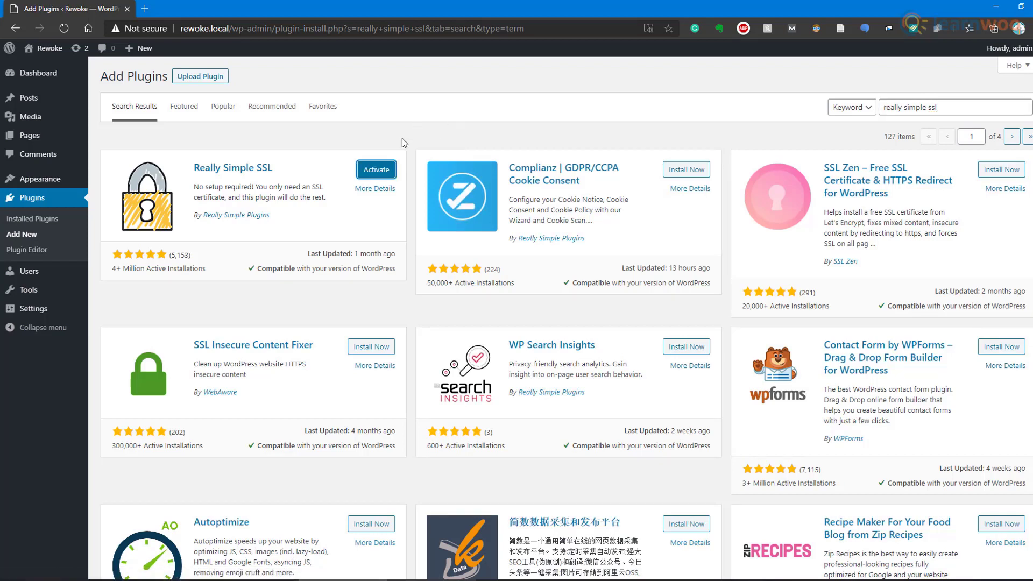
left_click(387, 173)
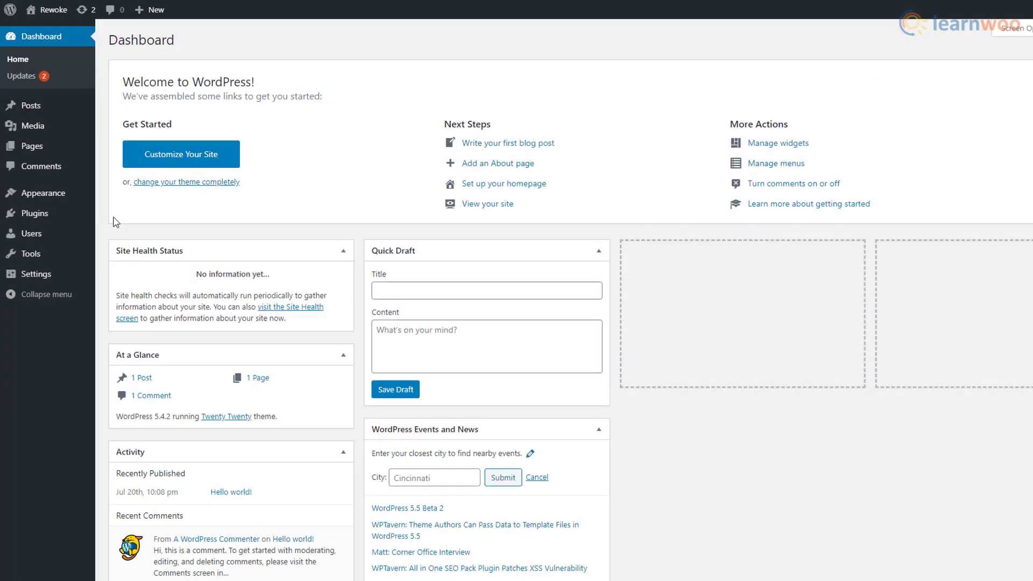
- Search for WooCommerce among new plugins, then install and activate it
left_click(81, 218)
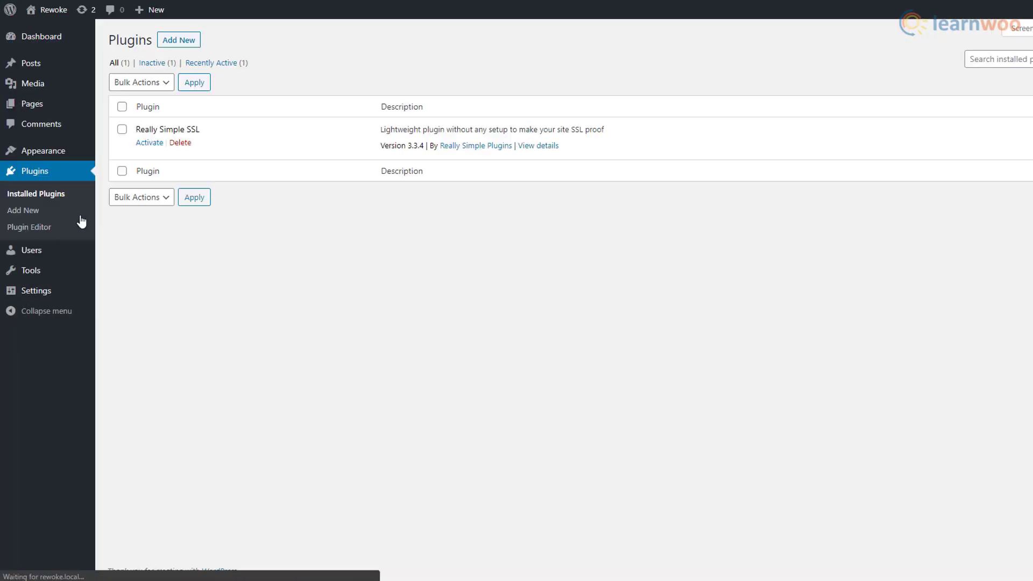
left_click(195, 48)
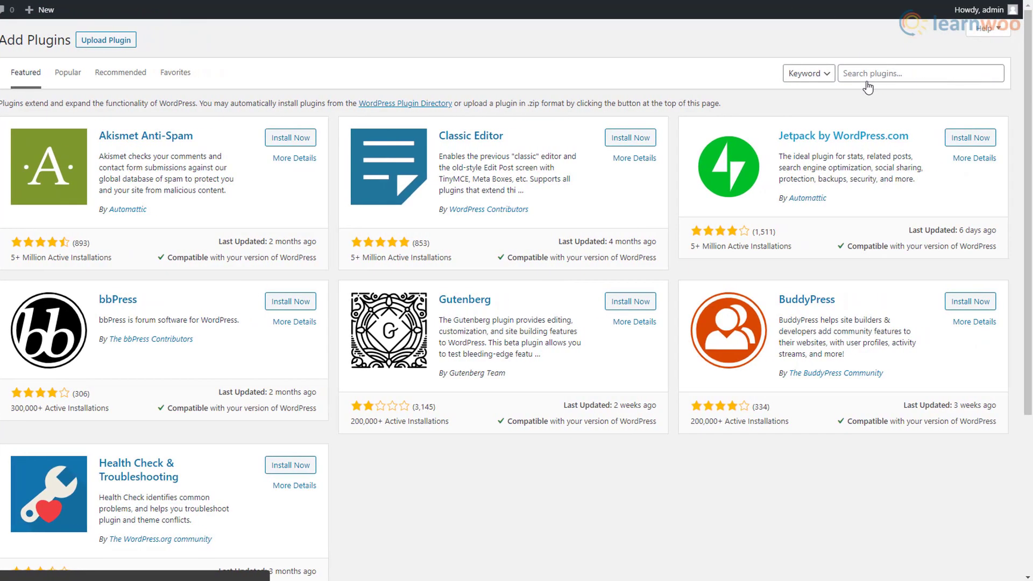
left_click(977, 81)
type("WooCommerce")
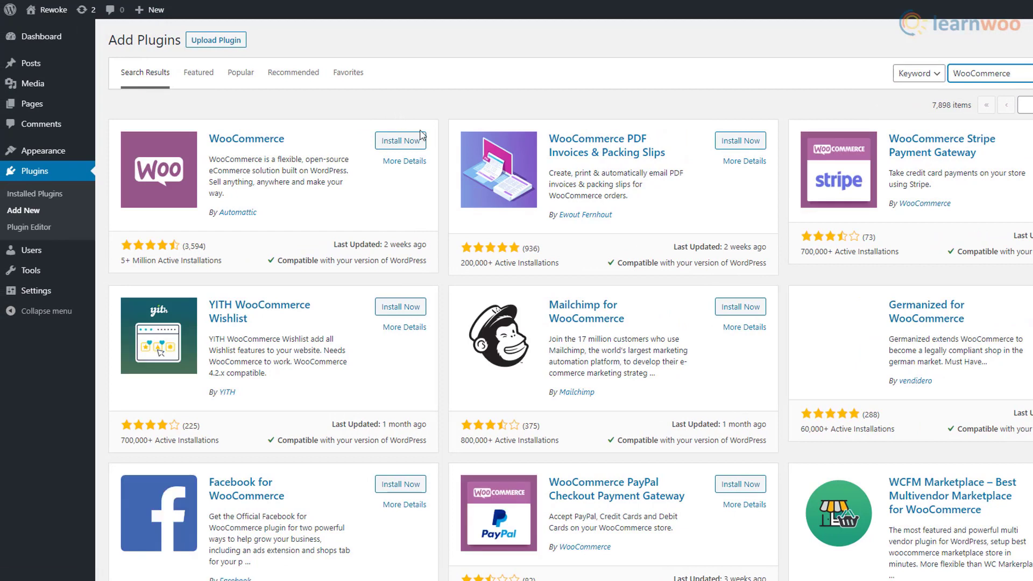
left_click(421, 139)
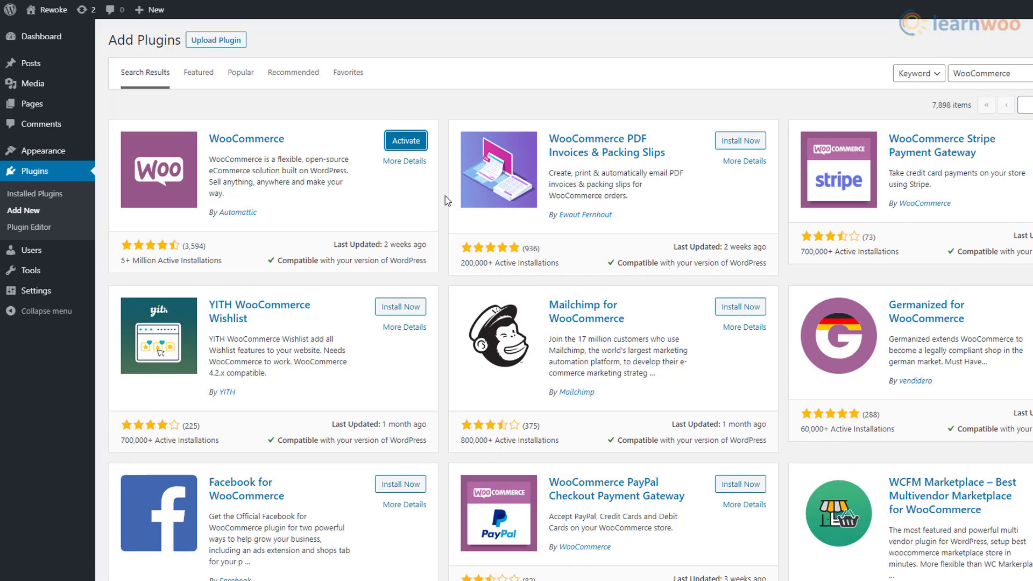
left_click(407, 149)
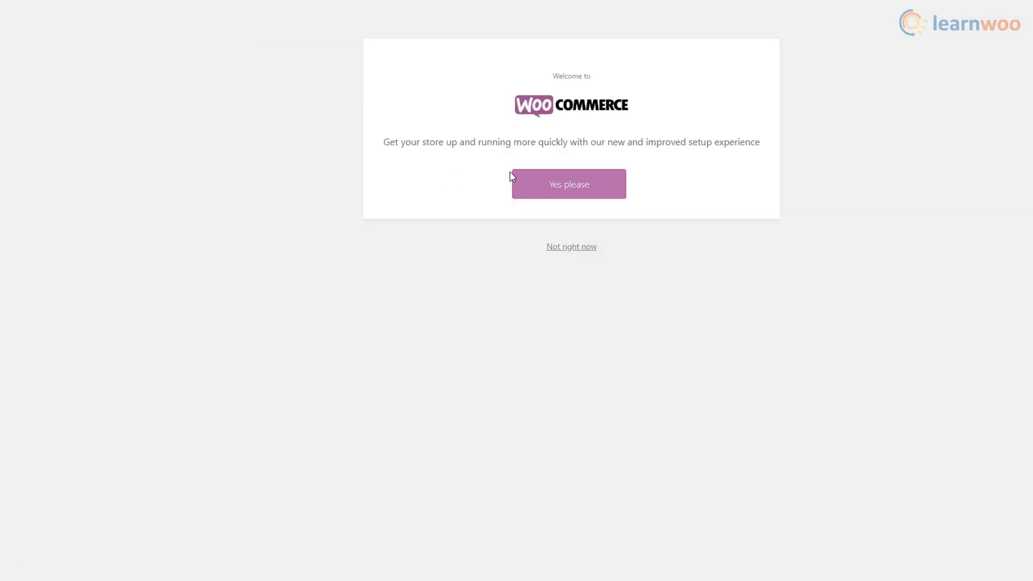
- Start the guided setup and enter the store's address, city and post code in India
left_click(604, 191)
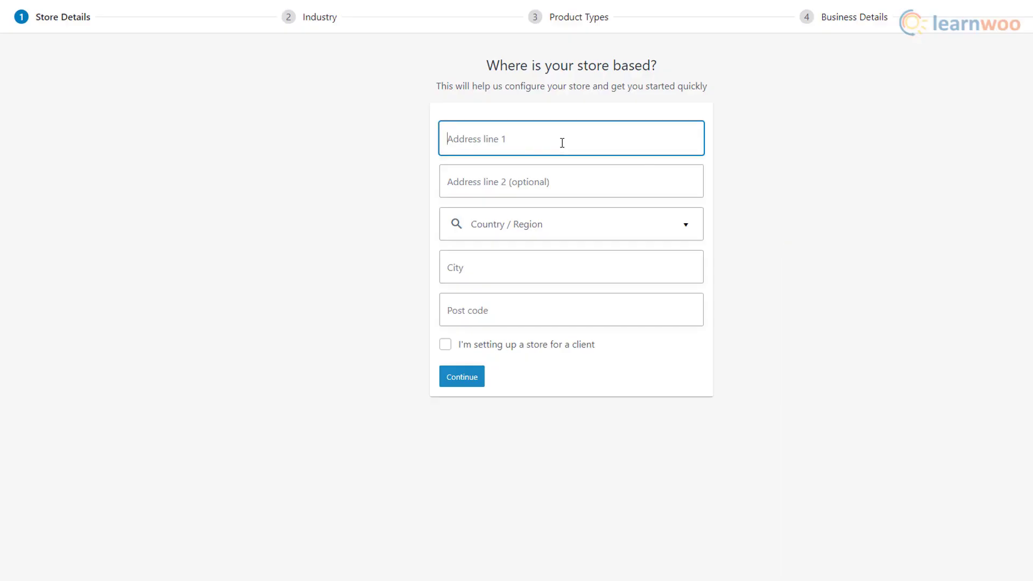
type("MG Road")
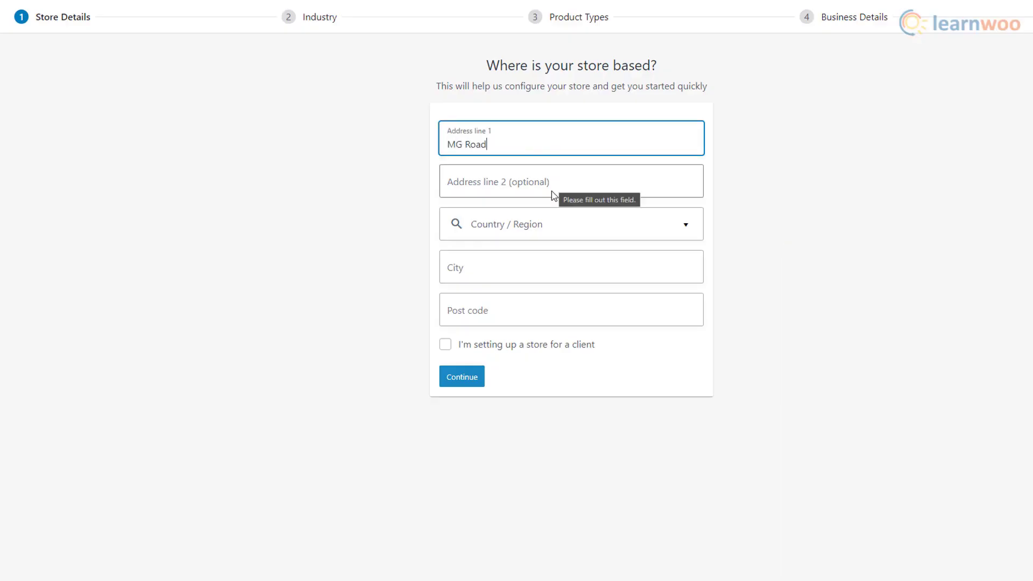
left_click(546, 224)
type("India")
scroll(551, 316, "down", 15)
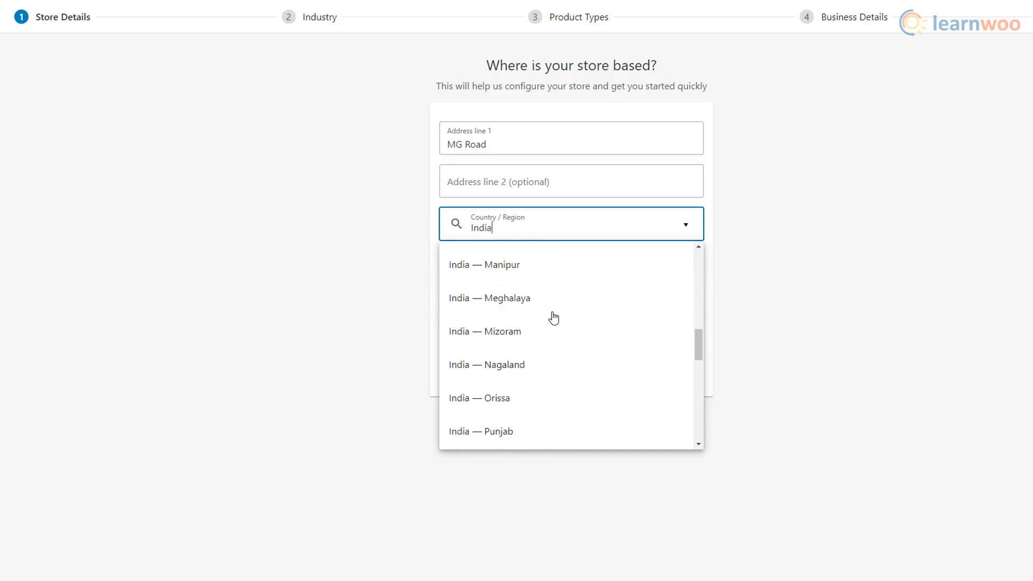
scroll(546, 362, "down", 3)
scroll(549, 362, "up", 15)
scroll(544, 364, "down", 5)
scroll(544, 364, "down", 3)
left_click(555, 327)
left_click(486, 263)
type("Bengaluru")
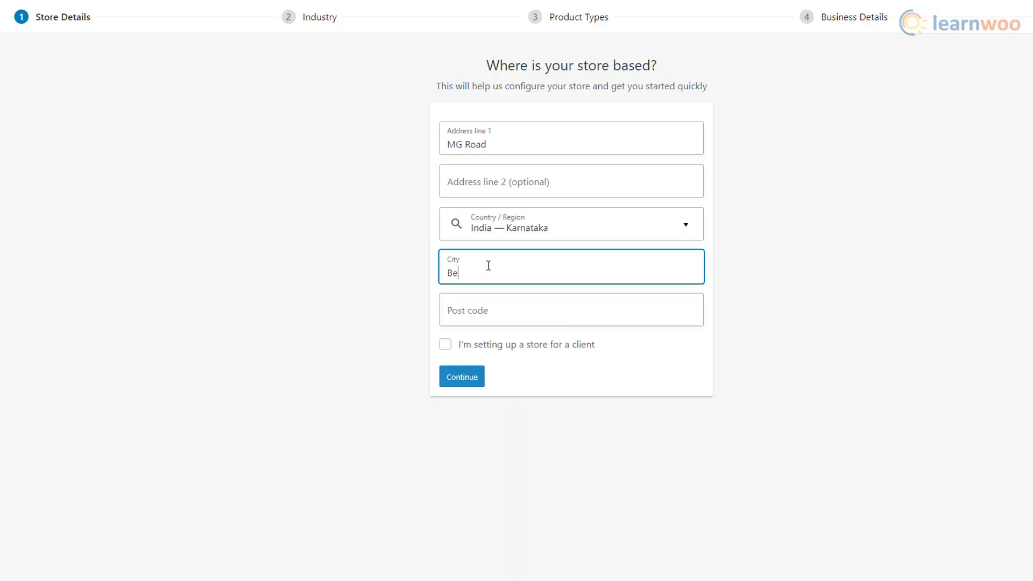
left_click(494, 307)
type("560090")
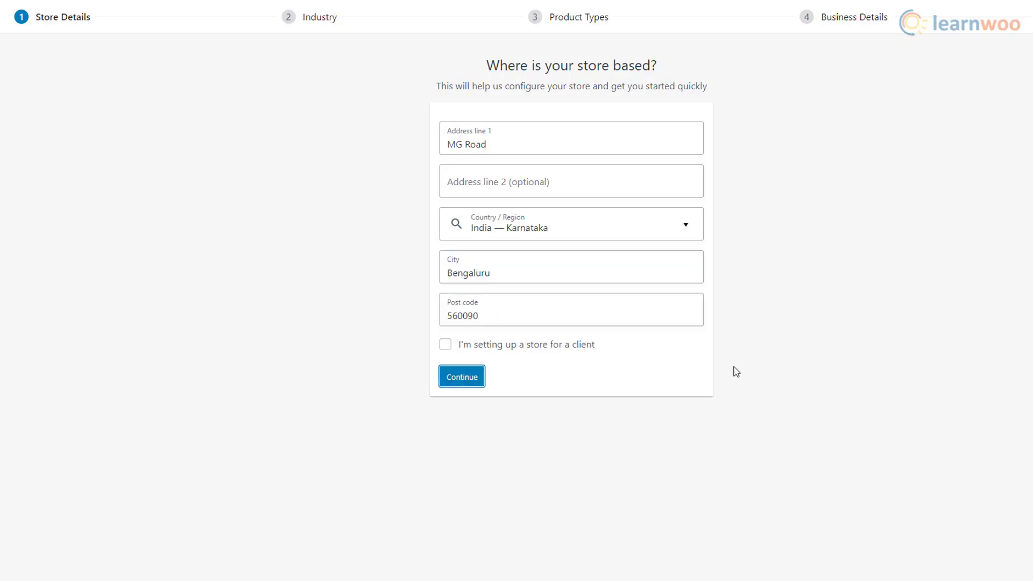
left_click(464, 384)
- Choose Fashion as the industry and physical products as the product type
left_click(446, 120)
left_click(464, 350)
left_click(445, 123)
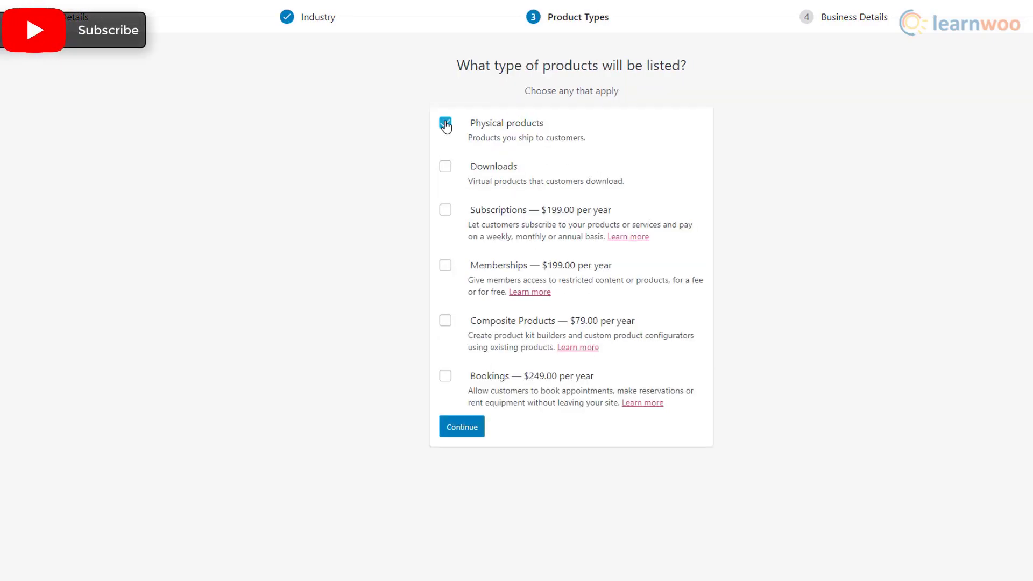
left_click(463, 431)
- Set business details to 11 - 100 products, not selling elsewhere, with all add-ons declined
left_click(613, 159)
left_click(569, 225)
left_click(568, 161)
left_click(555, 252)
left_click(660, 204)
left_click(583, 242)
left_click(694, 253)
left_click(693, 319)
left_click(692, 399)
left_click(576, 473)
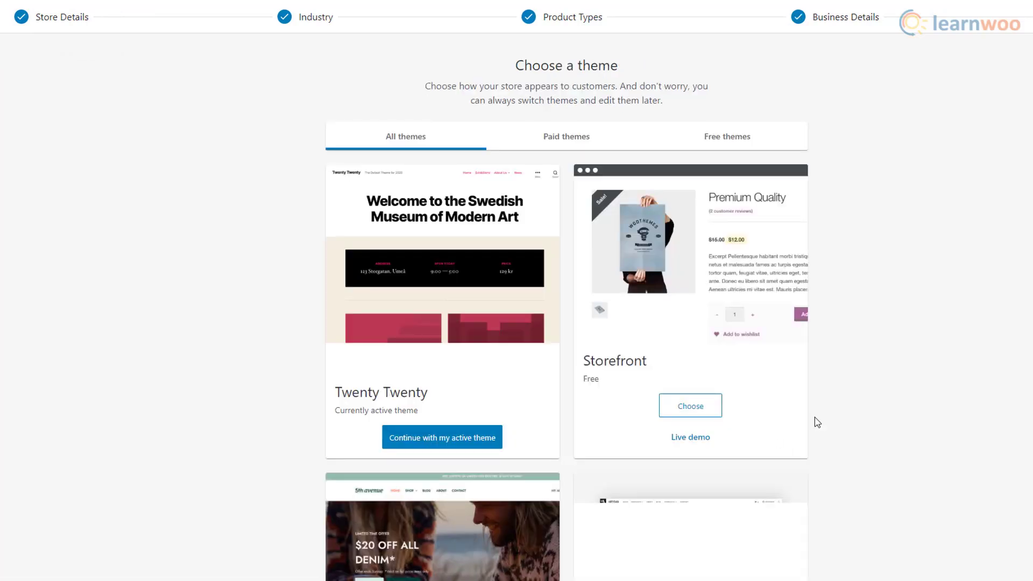
- Keep the current active theme to finish the setup wizard
scroll(583, 465, "down", 6)
scroll(586, 467, "up", 4)
scroll(585, 466, "up", 2)
left_click(495, 446)
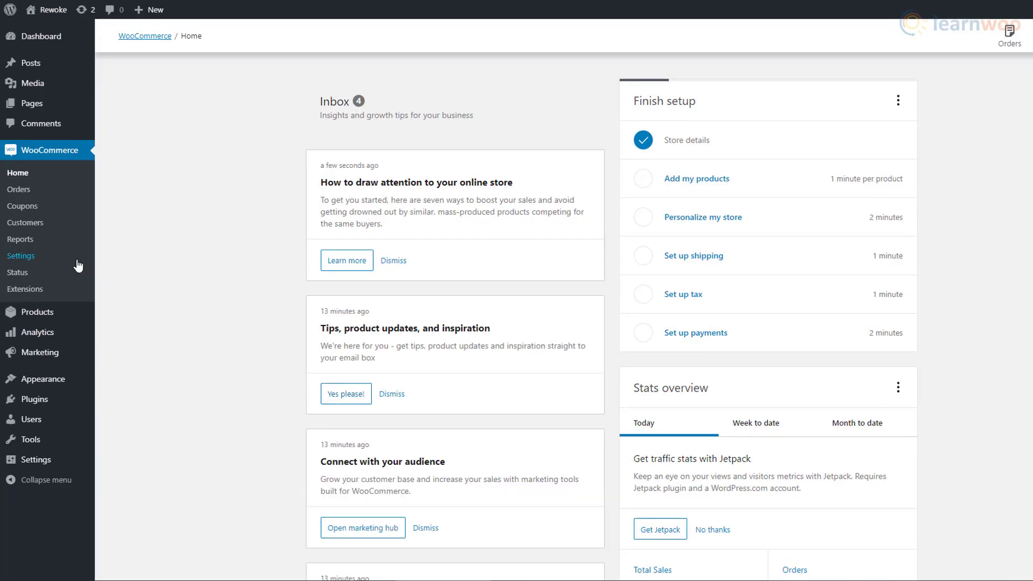
- In WooCommerce General settings, restrict selling to specific countries: India only
left_click(78, 261)
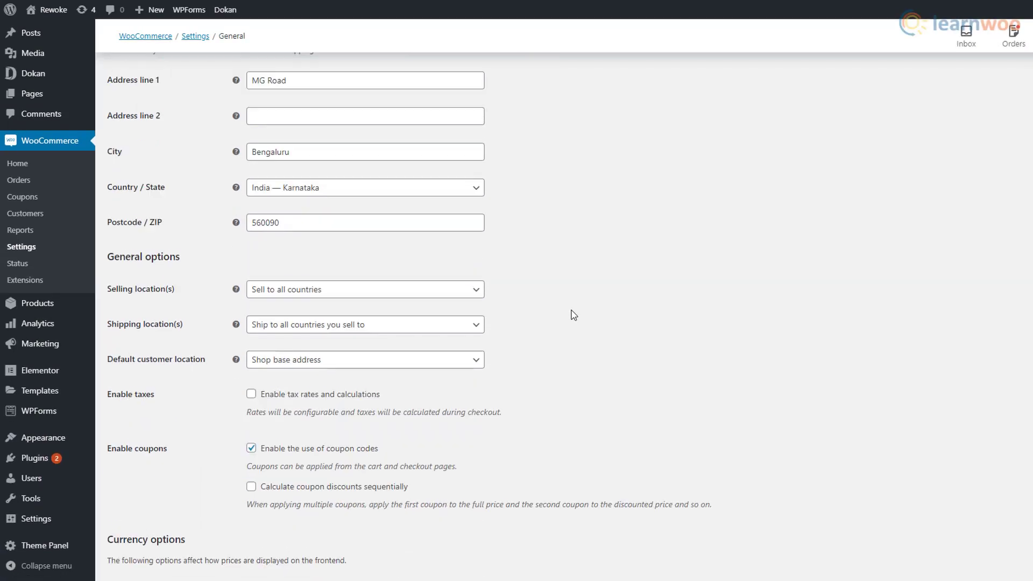
scroll(574, 315, "down", 2)
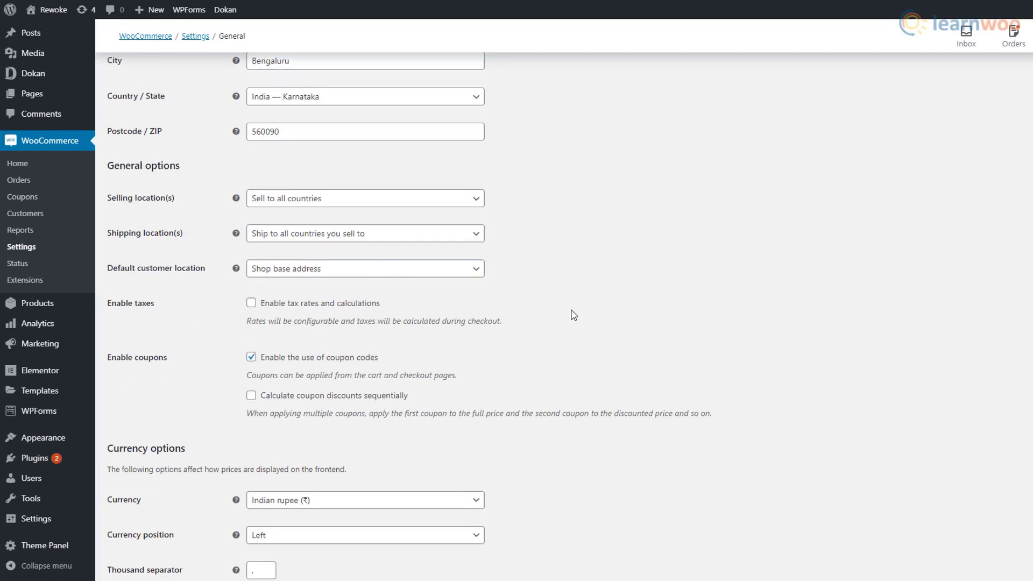
left_click(480, 205)
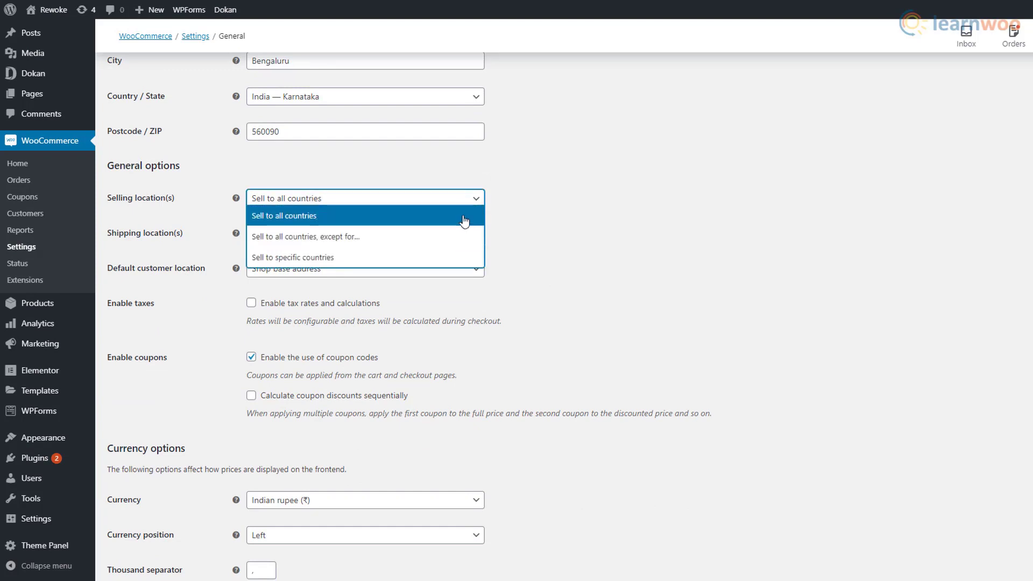
left_click(478, 202)
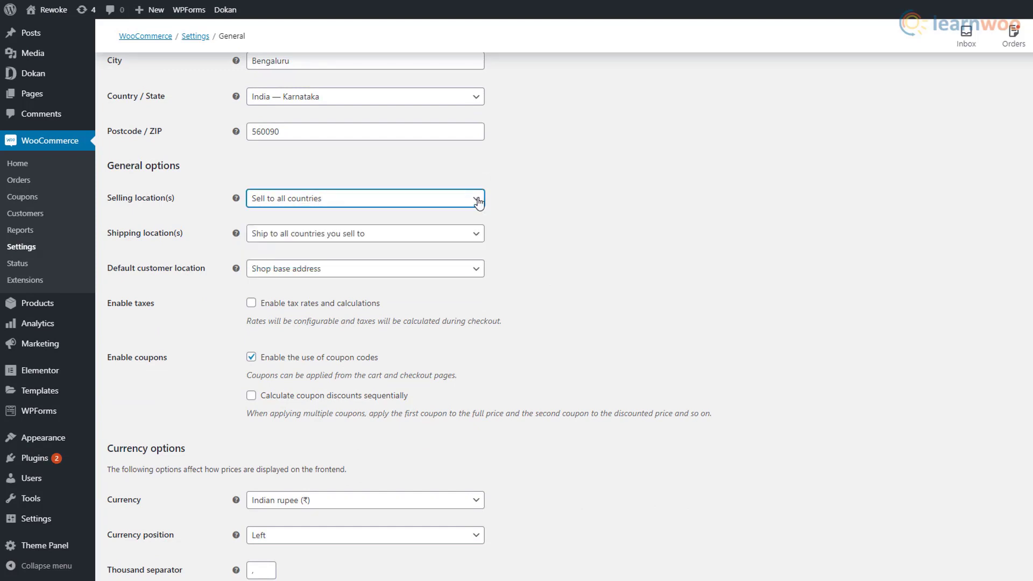
left_click(478, 202)
left_click(459, 259)
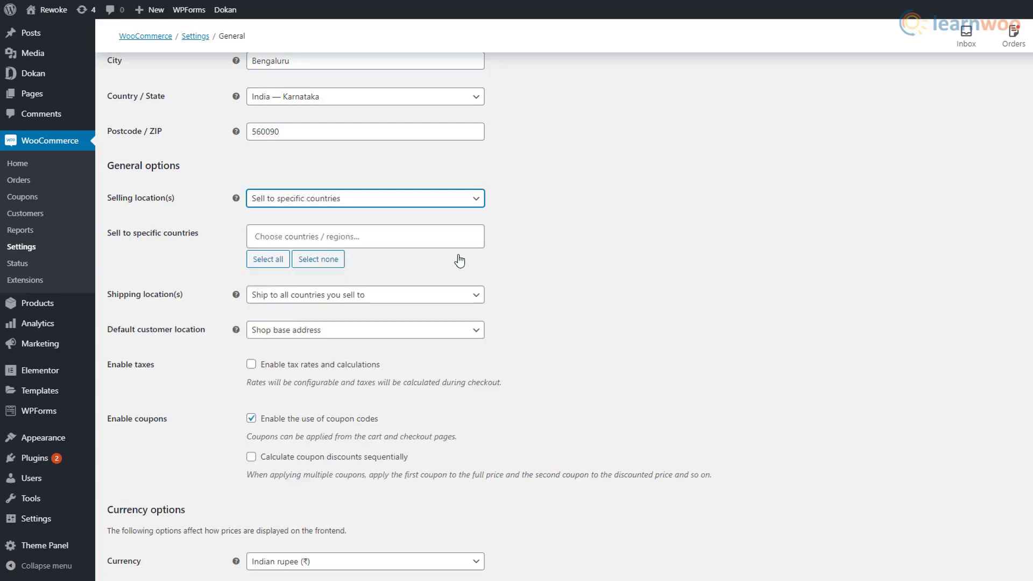
left_click(287, 233)
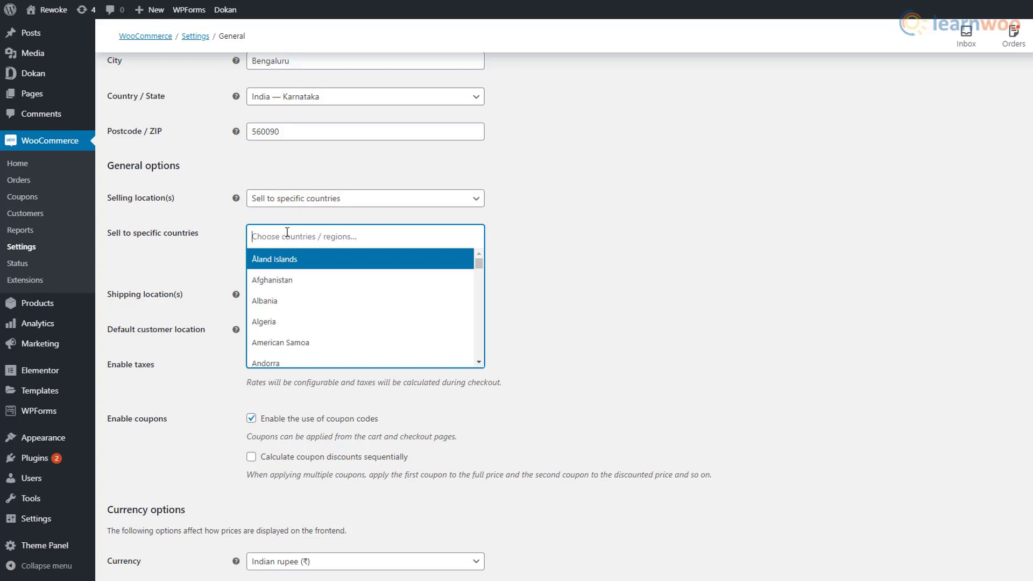
type("India")
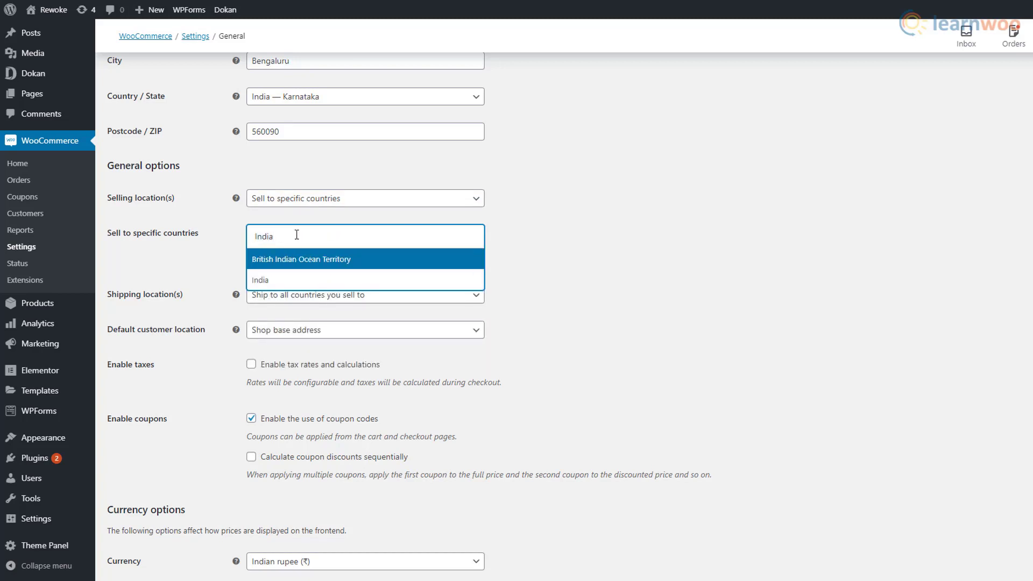
left_click(328, 280)
- Limit shipping locations to India only
left_click(449, 301)
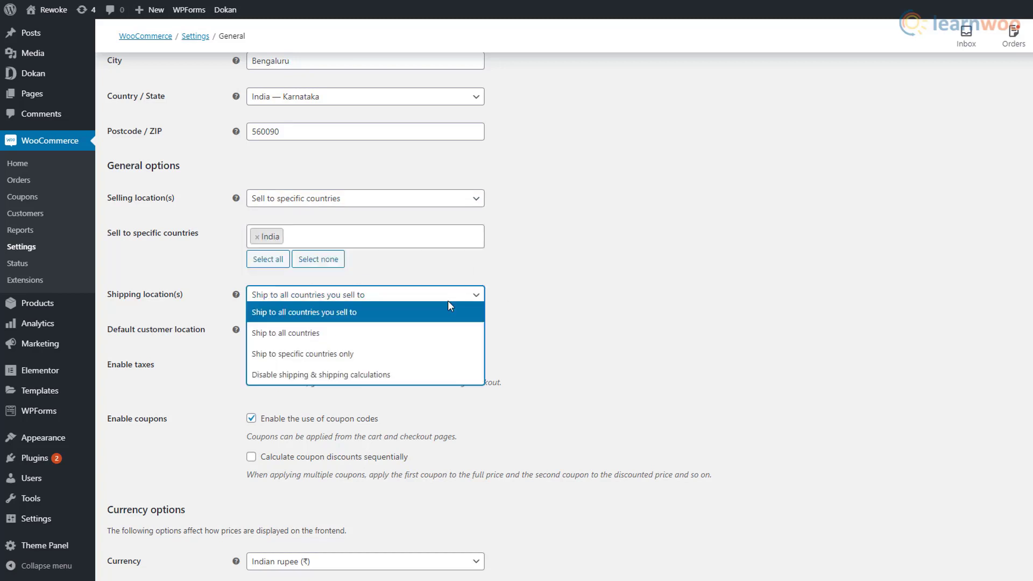
left_click(481, 359)
left_click(321, 336)
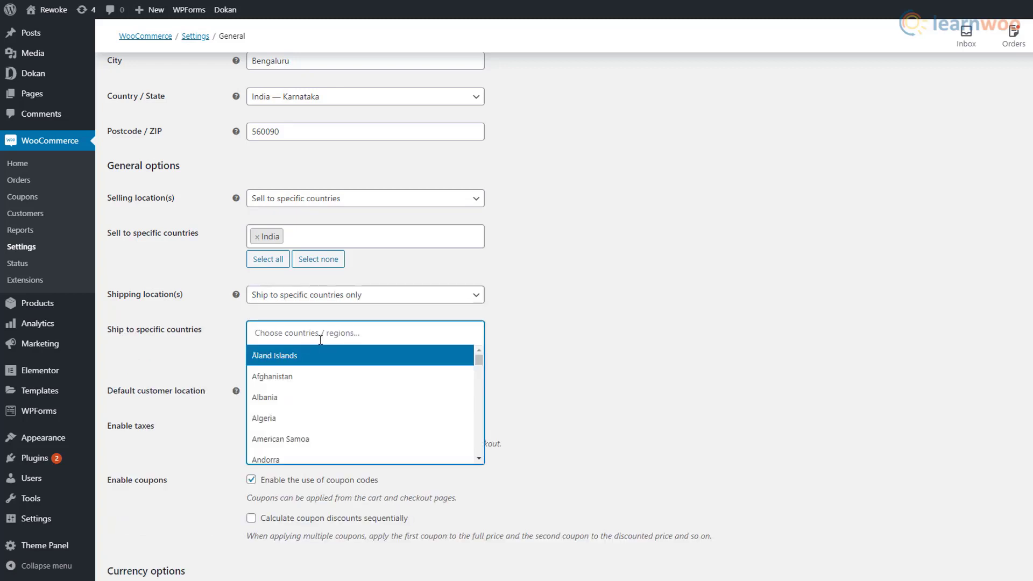
type("India")
key("Down")
key("Return")
- Set no default customer location, enable taxes, keep Indian rupee currency, and save
scroll(543, 373, "down", 2)
left_click(473, 304)
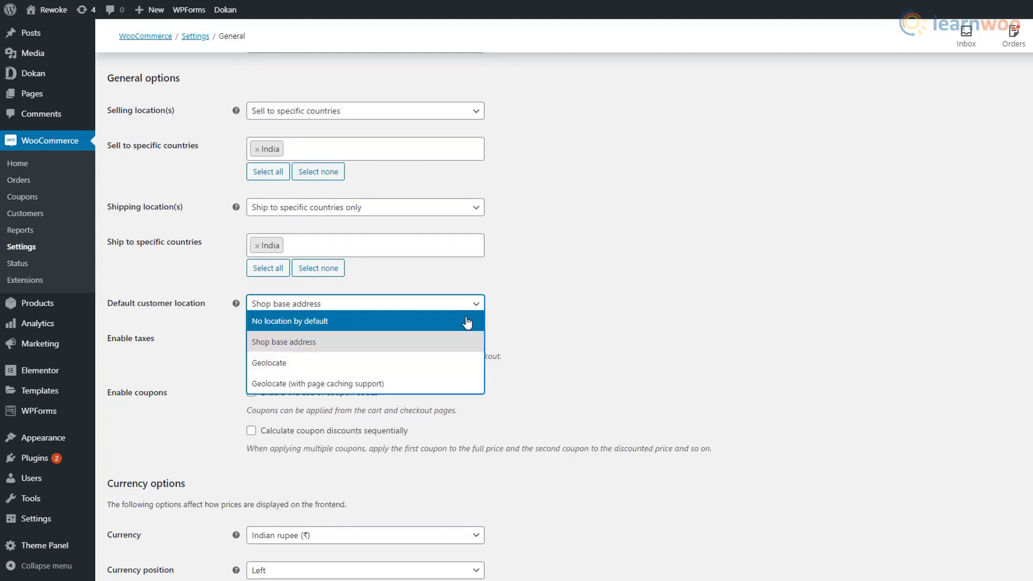
left_click(465, 321)
left_click(252, 339)
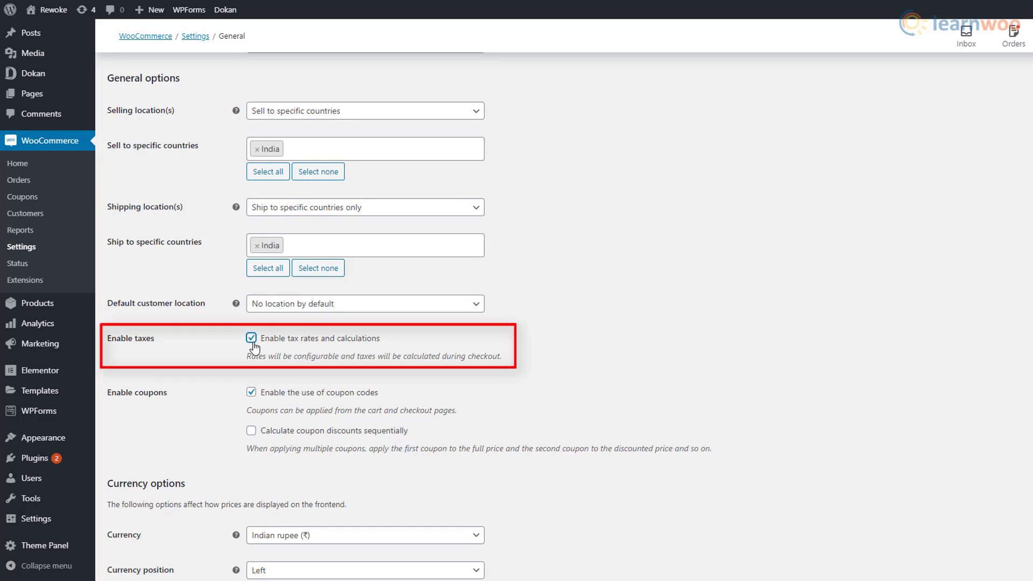
scroll(572, 394, "down", 3)
left_click(475, 344)
left_click(457, 425)
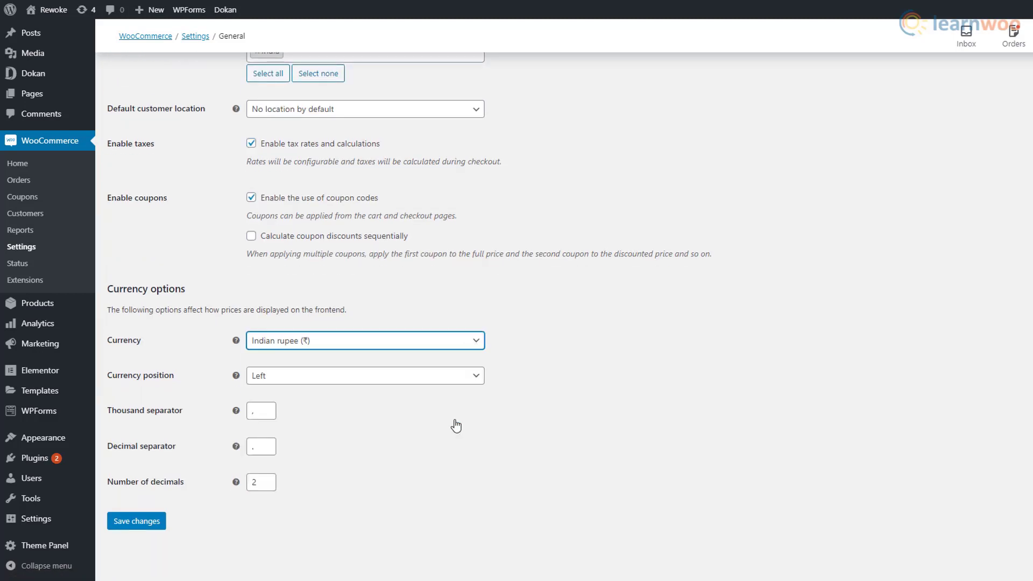
left_click(165, 531)
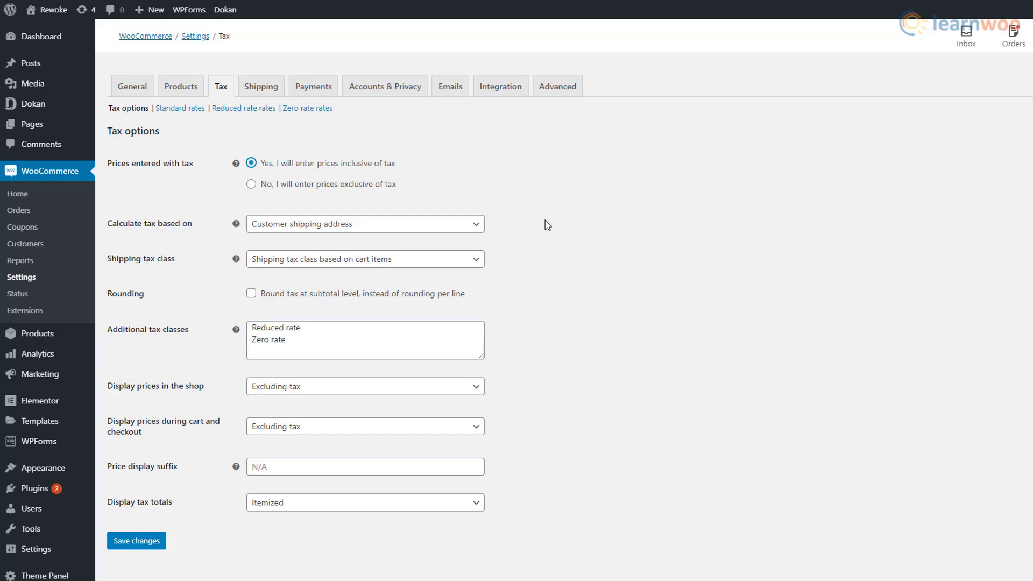
- Replace the tax classes with CGST 14, IGST 12, SGST 18, save, and add a CGST 14 rate row
left_click_drag(330, 344, 237, 326)
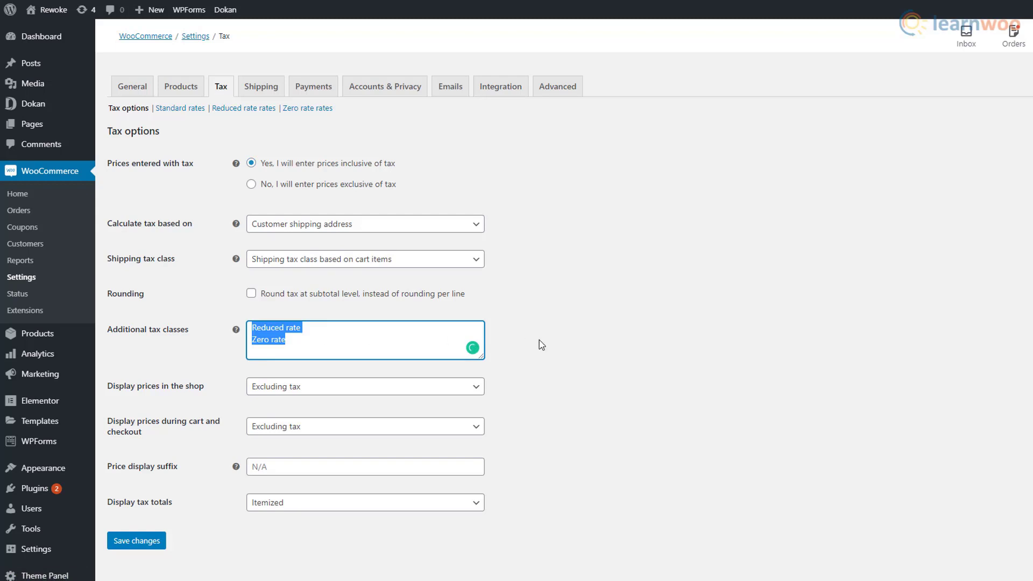
type("CGST 14 ")
type("IGST")
type(" 12")
key("Return")
type("SGS")
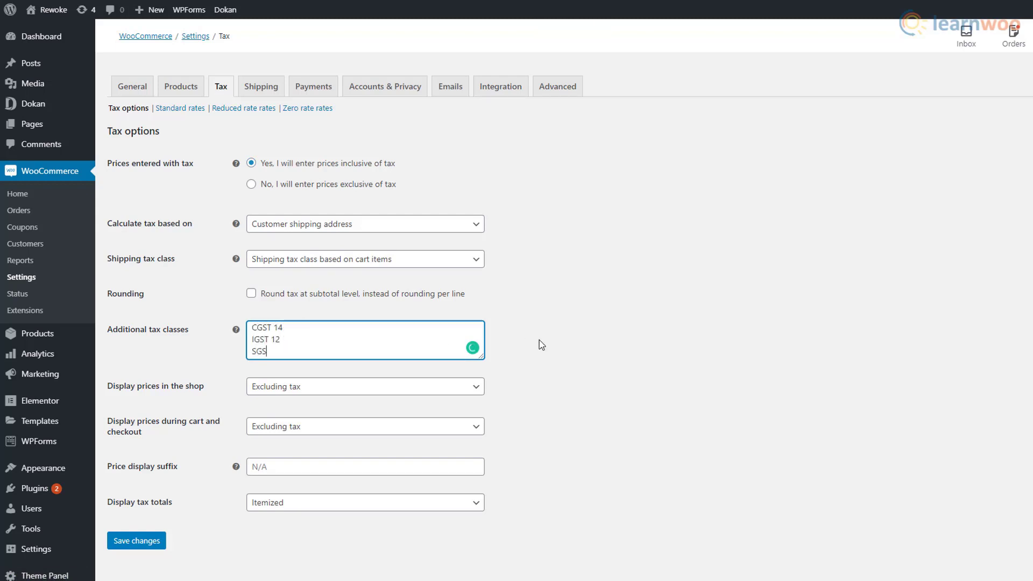
type("T 18")
left_click(141, 540)
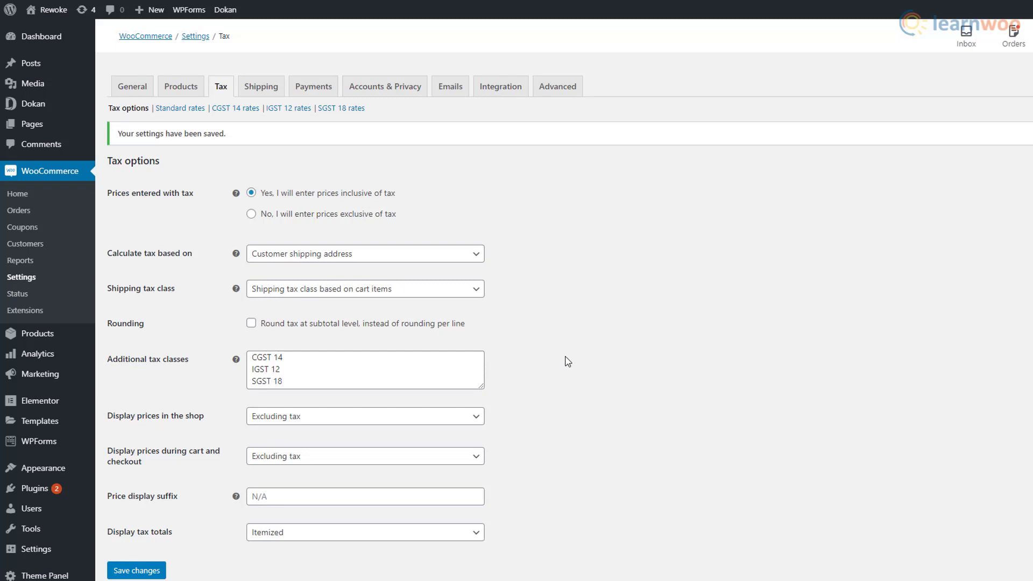
left_click(247, 108)
left_click(129, 215)
- Save an India rate row of 14% in the CGST 14 tax table
left_click(130, 192)
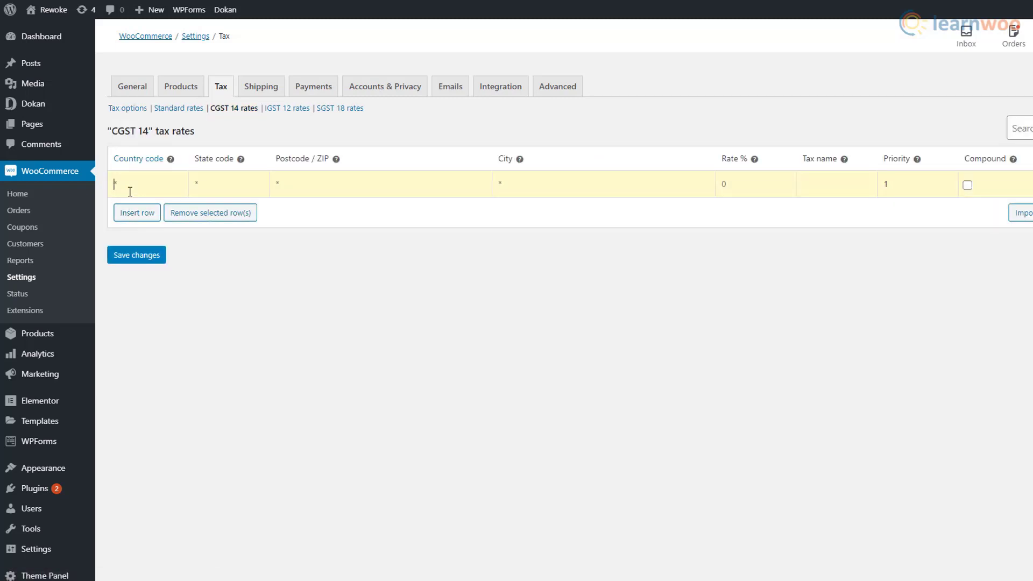
left_click(736, 187)
type("14.0000")
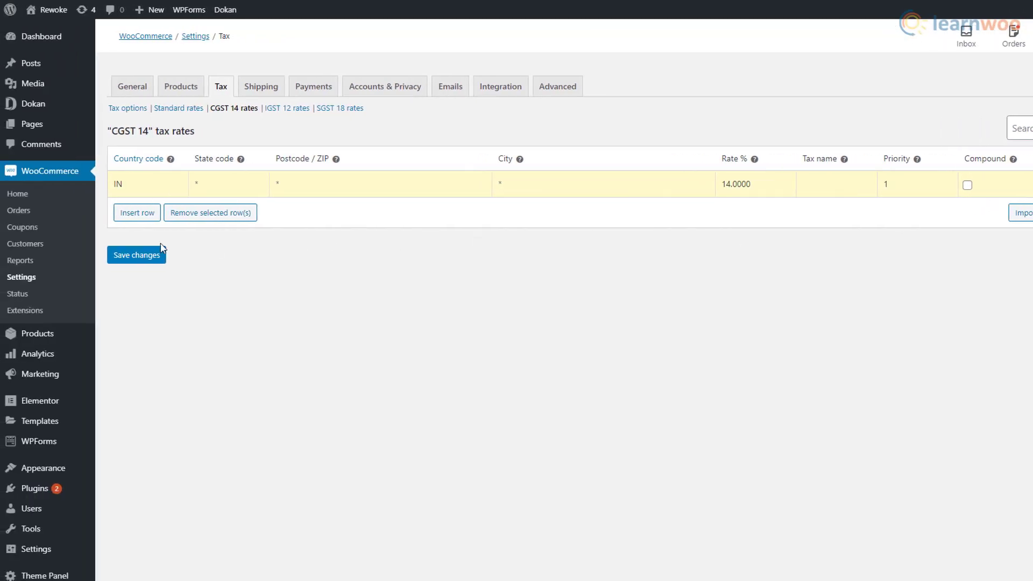
left_click(136, 254)
- Add and save an IN rate row of 12% in the IGST 12 table
left_click(285, 108)
left_click(136, 189)
type("IN")
left_click(755, 182)
left_click(114, 250)
- Add and save an IN rate row of 18% in the SGST 18 table
left_click(337, 109)
left_click(137, 209)
left_click(140, 186)
type("IN")
left_click(763, 183)
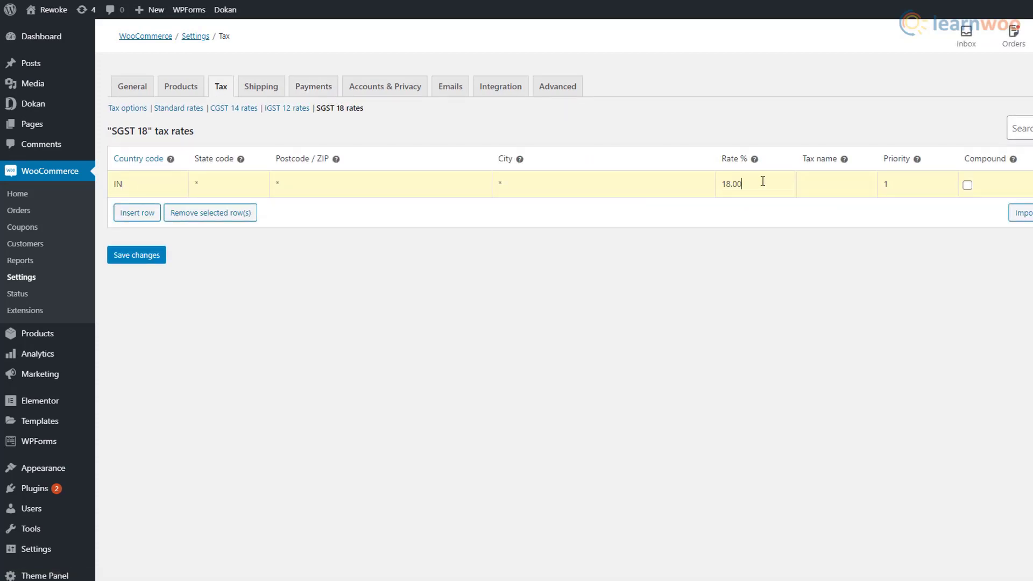
left_click(137, 256)
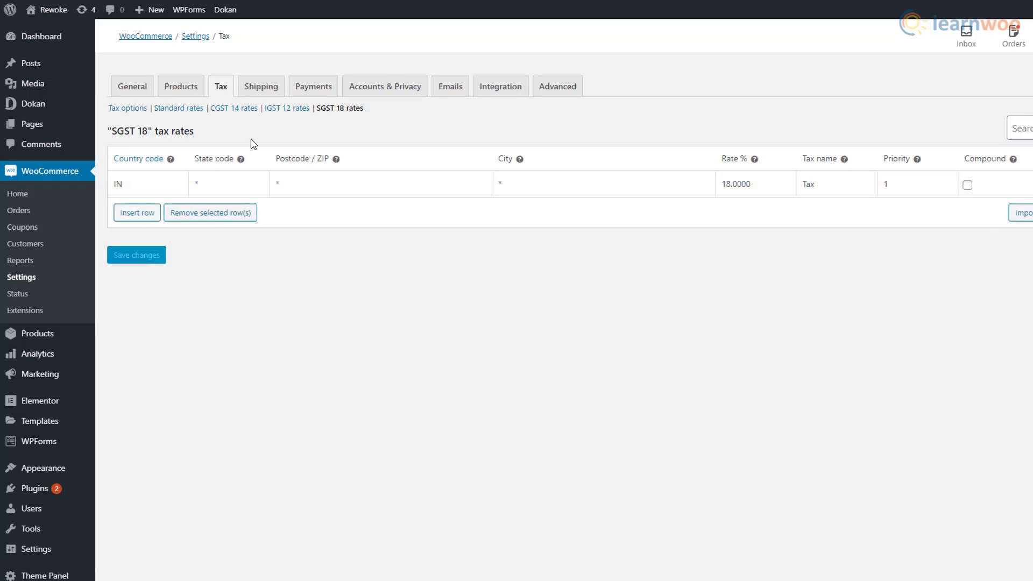
left_click(260, 87)
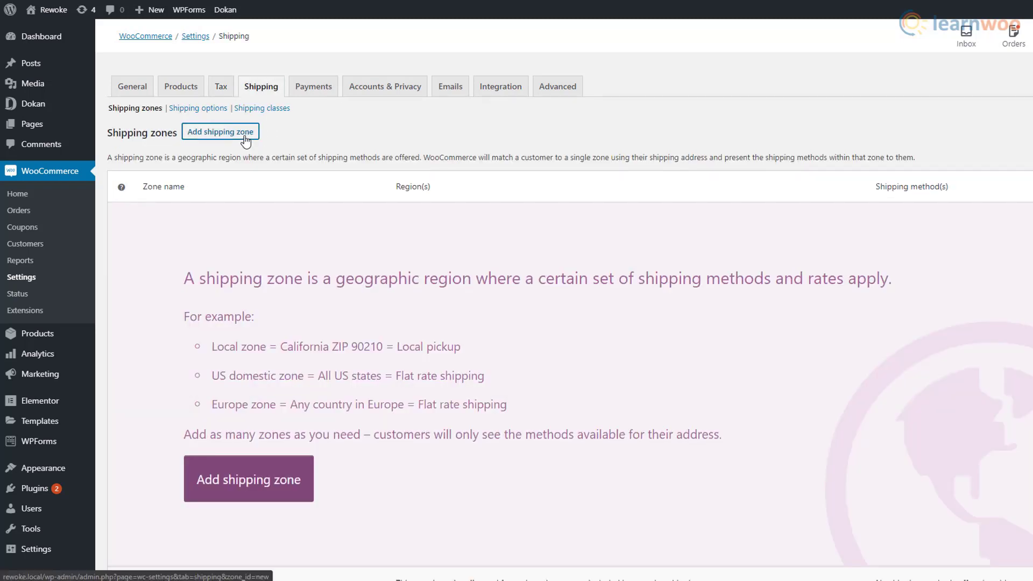
- Create a shipping zone named India covering the India region, then start adding a shipping method
left_click(244, 137)
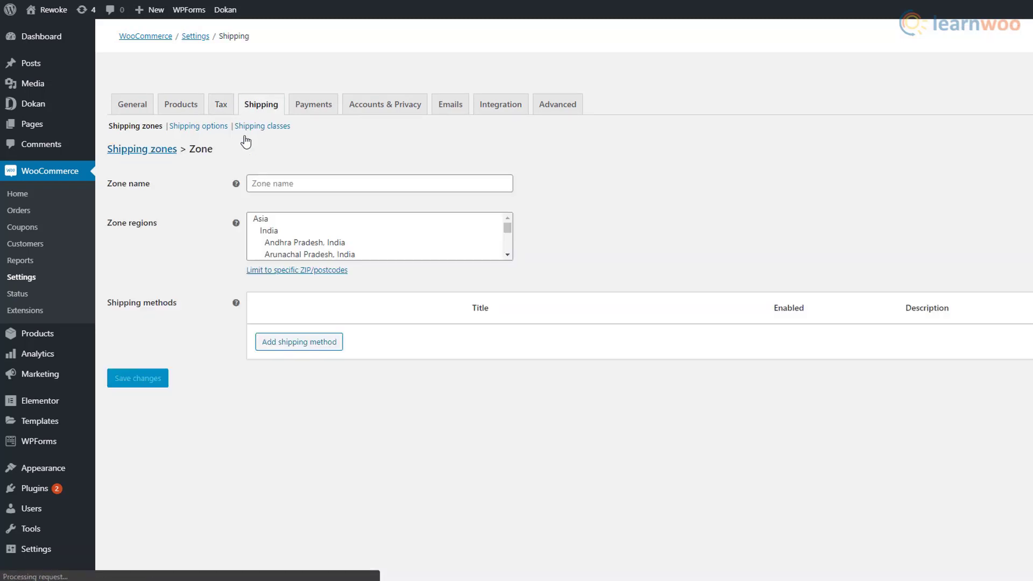
left_click(267, 164)
type("India")
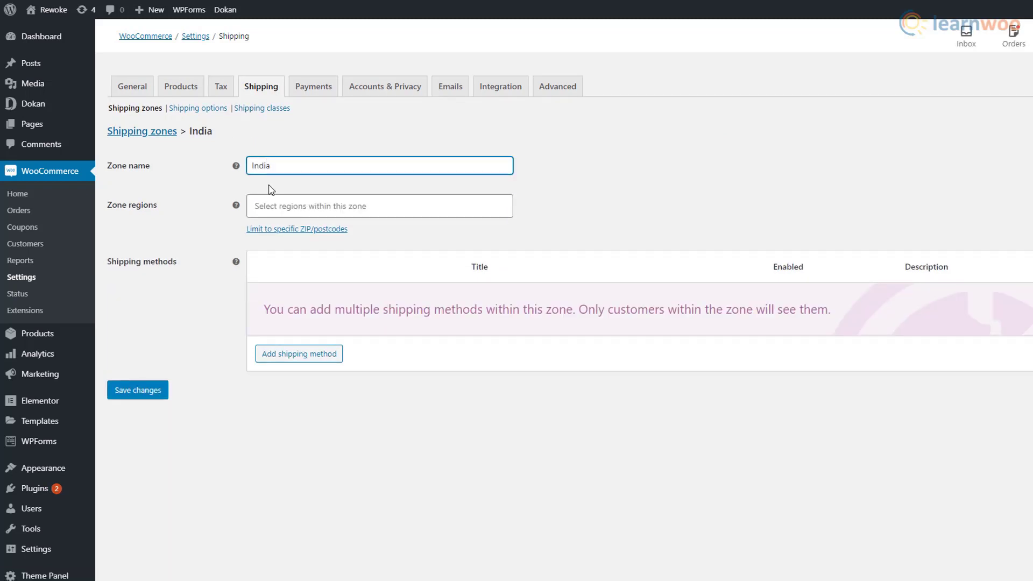
left_click(272, 207)
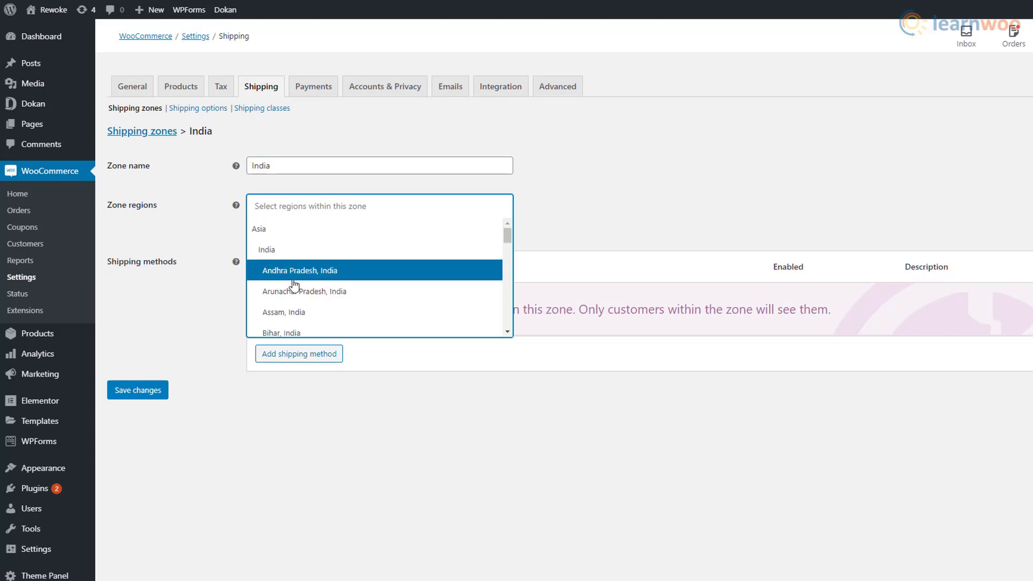
scroll(294, 334, "down", 1)
scroll(296, 317, "down", 2)
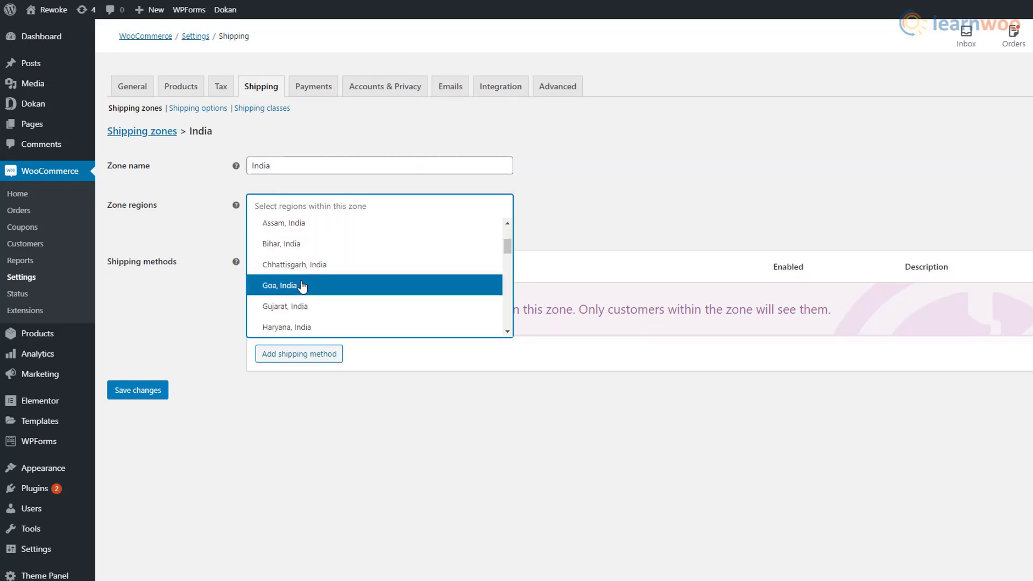
scroll(302, 308, "down", 1)
scroll(302, 308, "down", 1)
scroll(302, 305, "up", 2)
scroll(302, 306, "up", 4)
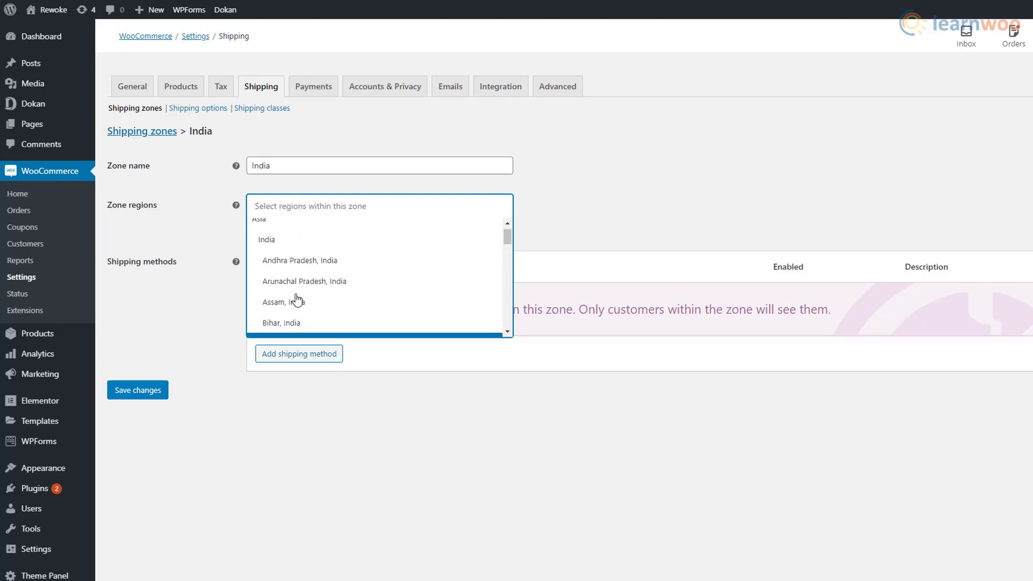
left_click(297, 255)
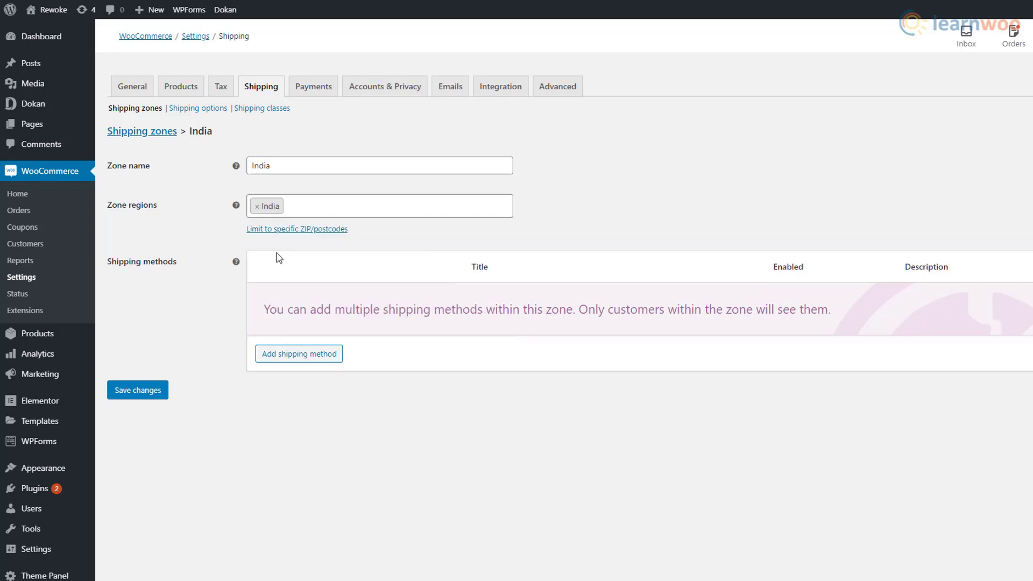
left_click(282, 357)
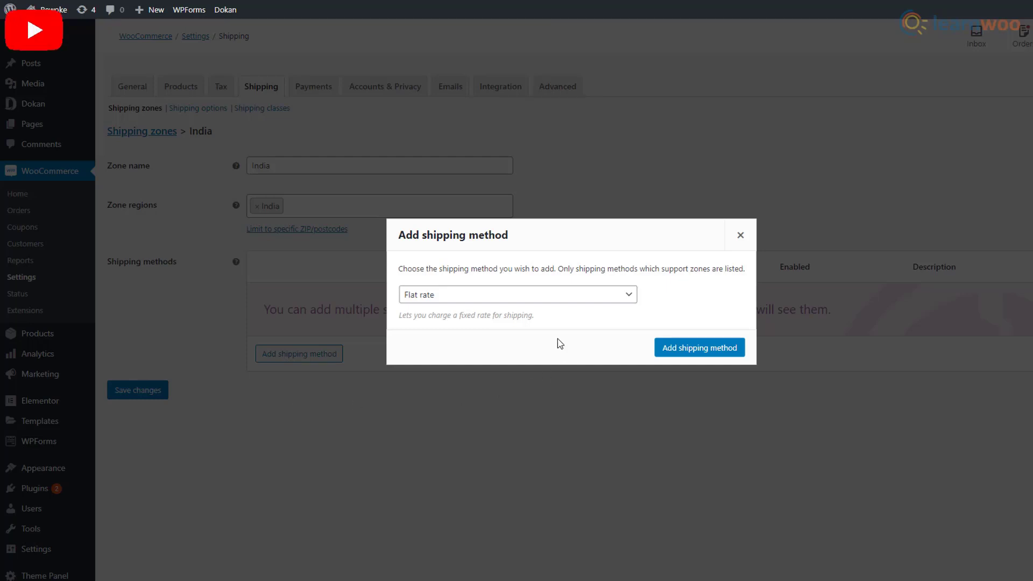
- Add a Flat rate method to the India zone with cost 5 * [qty] and save it
left_click(621, 295)
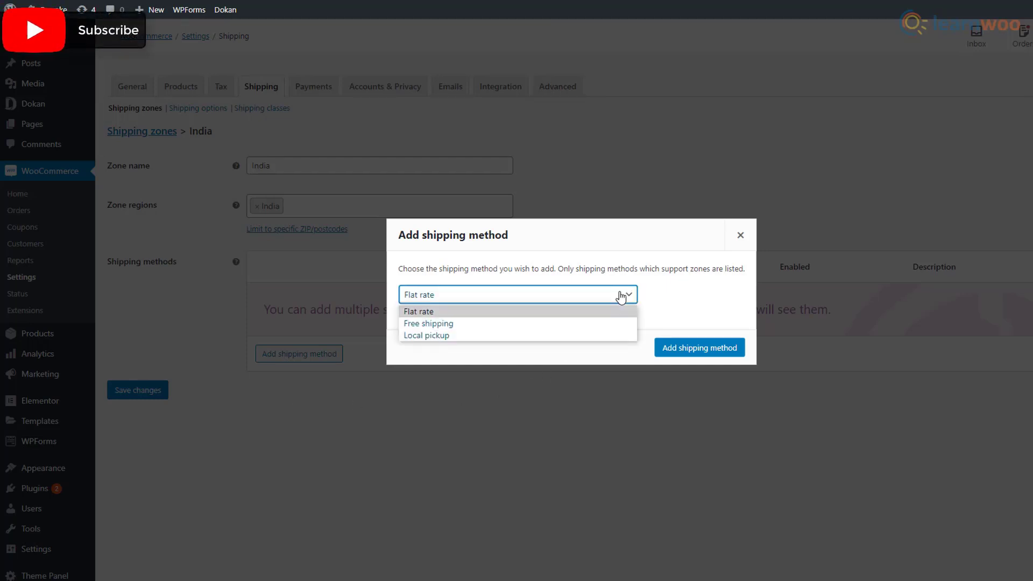
left_click(589, 312)
left_click(688, 353)
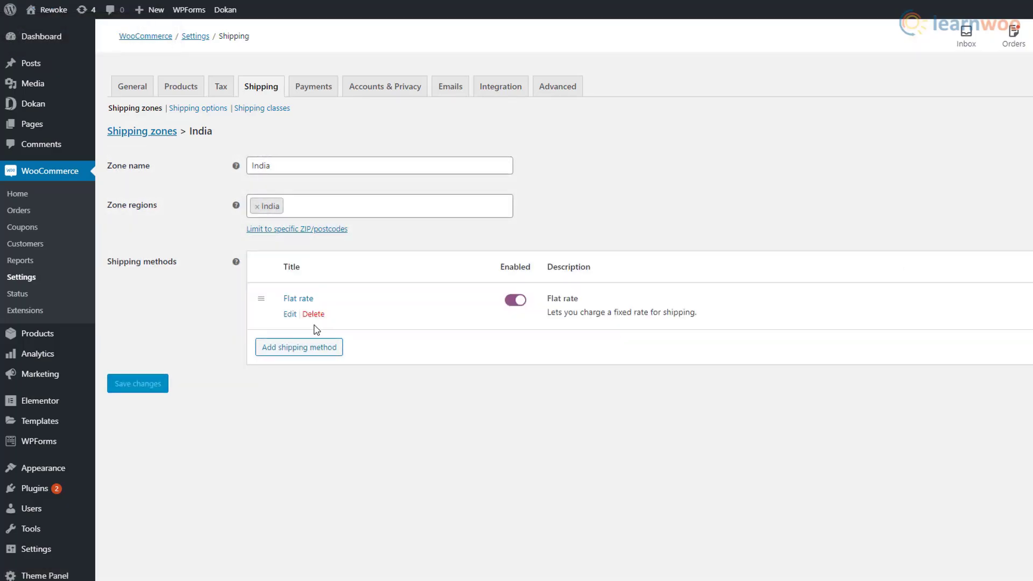
left_click(289, 314)
left_click(491, 328)
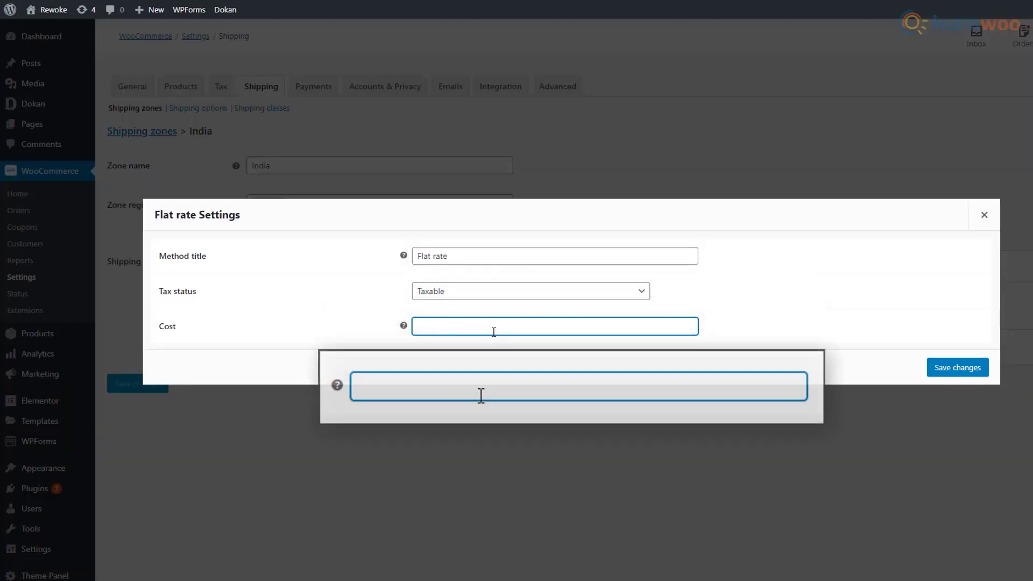
type("5 * [qty")
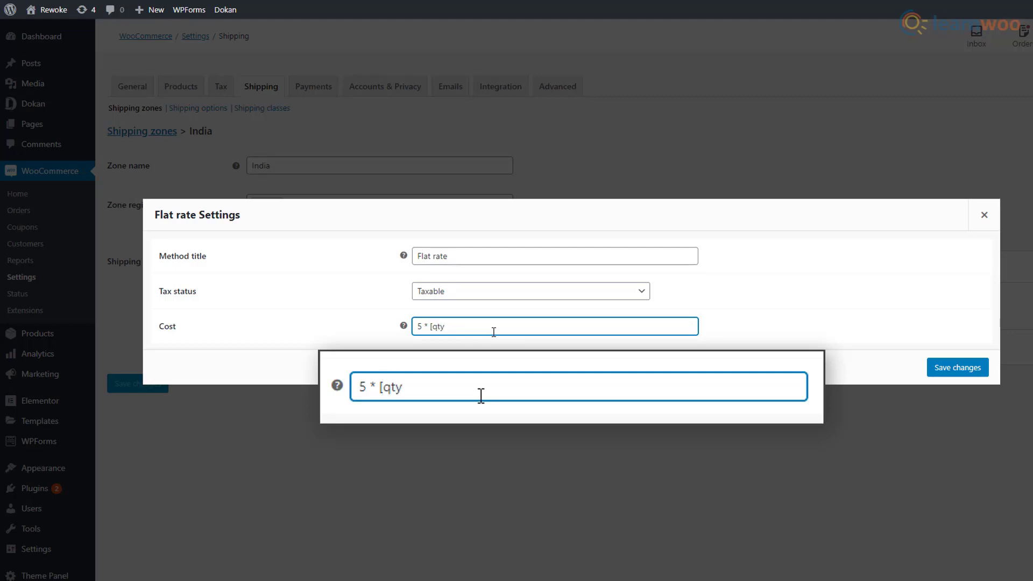
left_click(543, 369)
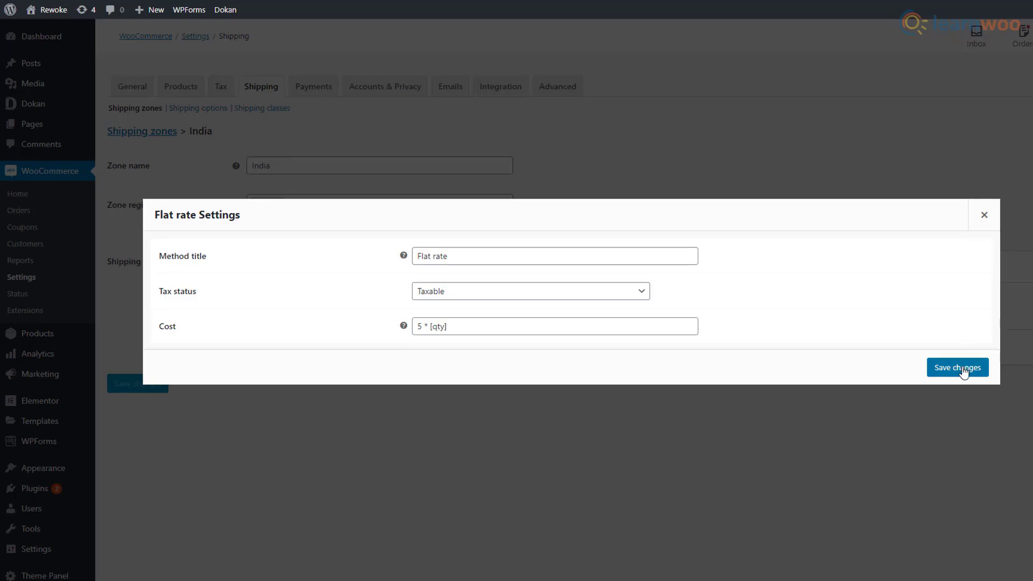
left_click(963, 369)
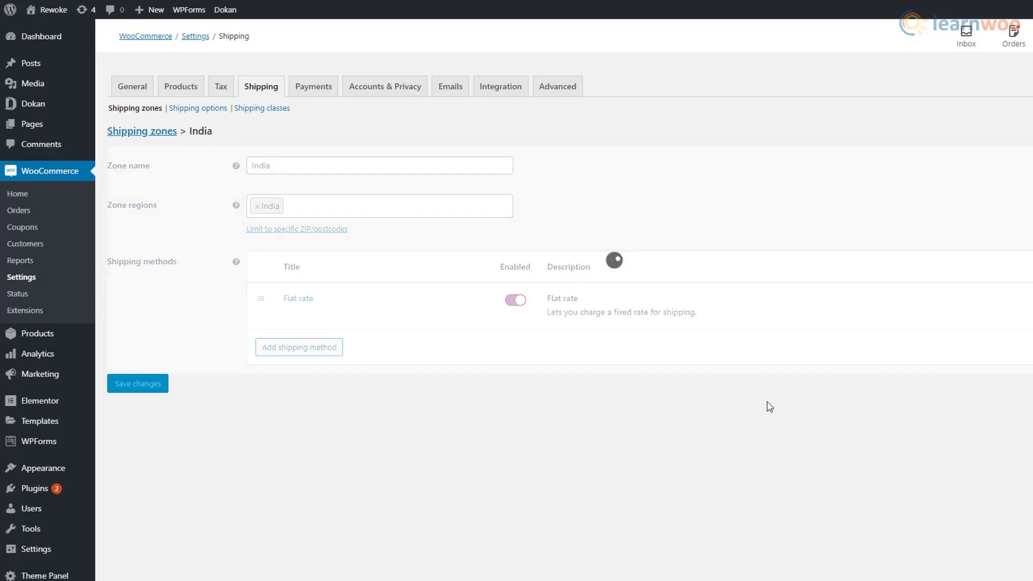
- Enable direct bank transfer, check payments, cash on delivery and PayPal, then save the payment settings
left_click(321, 93)
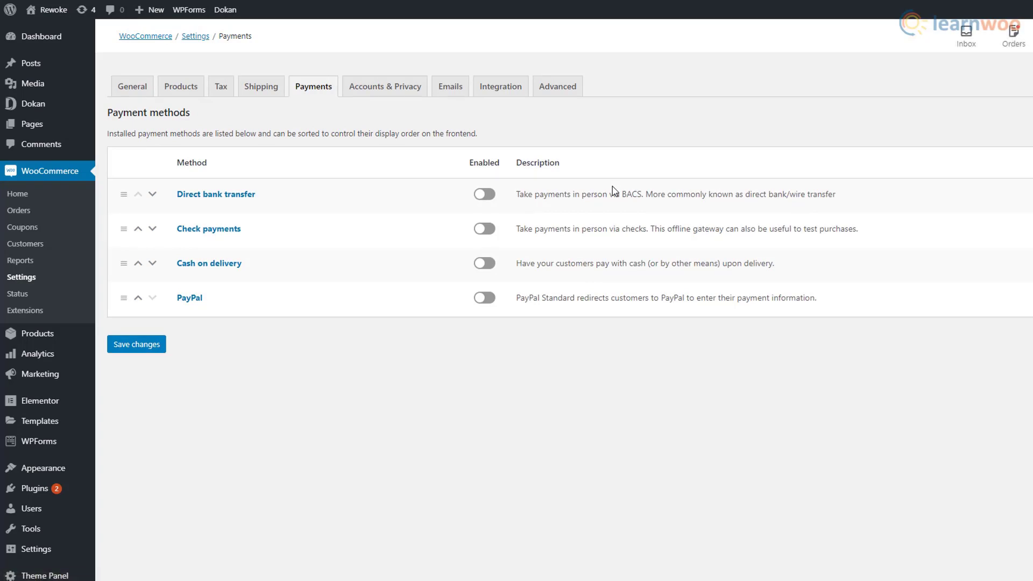
left_click(484, 195)
left_click(486, 230)
left_click(486, 264)
left_click(483, 299)
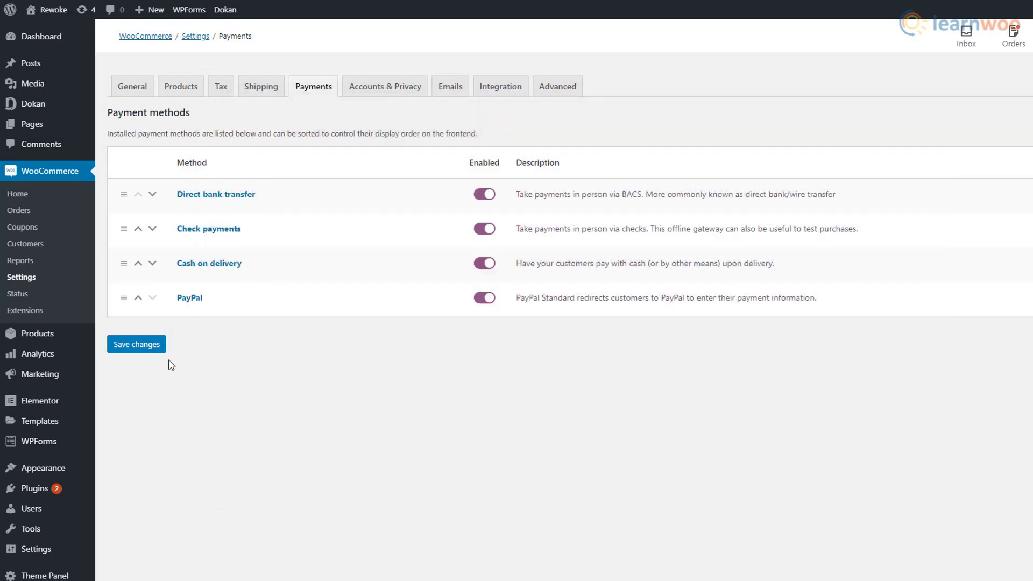
left_click(142, 349)
left_click(408, 96)
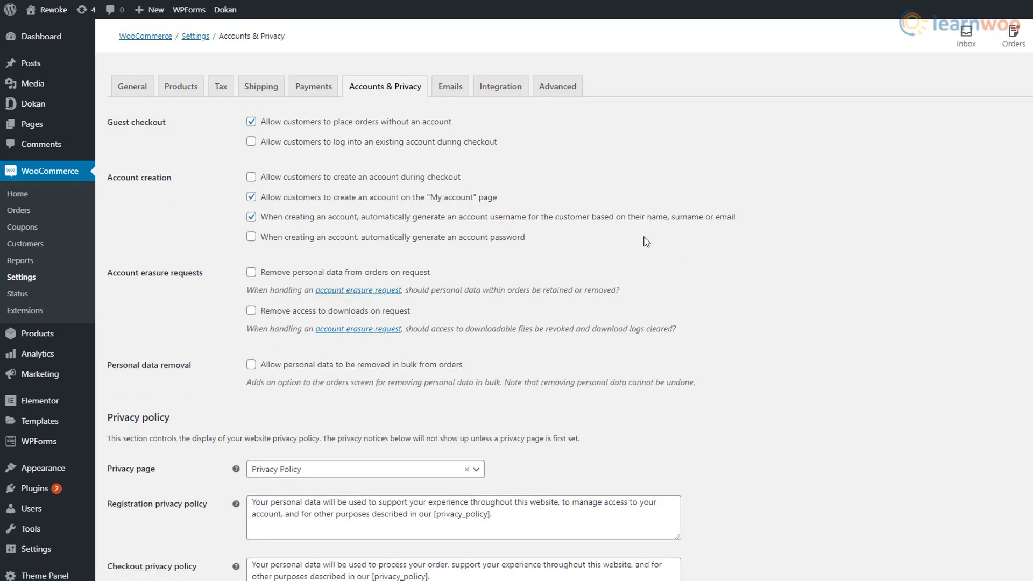
- Allow account creation at checkout and both order personal-data removal options
left_click(253, 180)
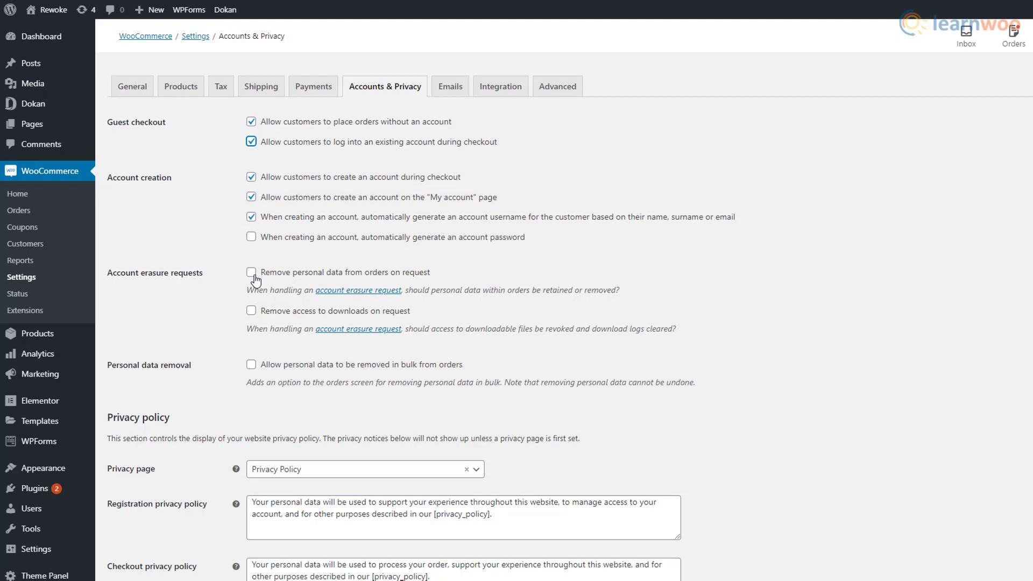
left_click(253, 275)
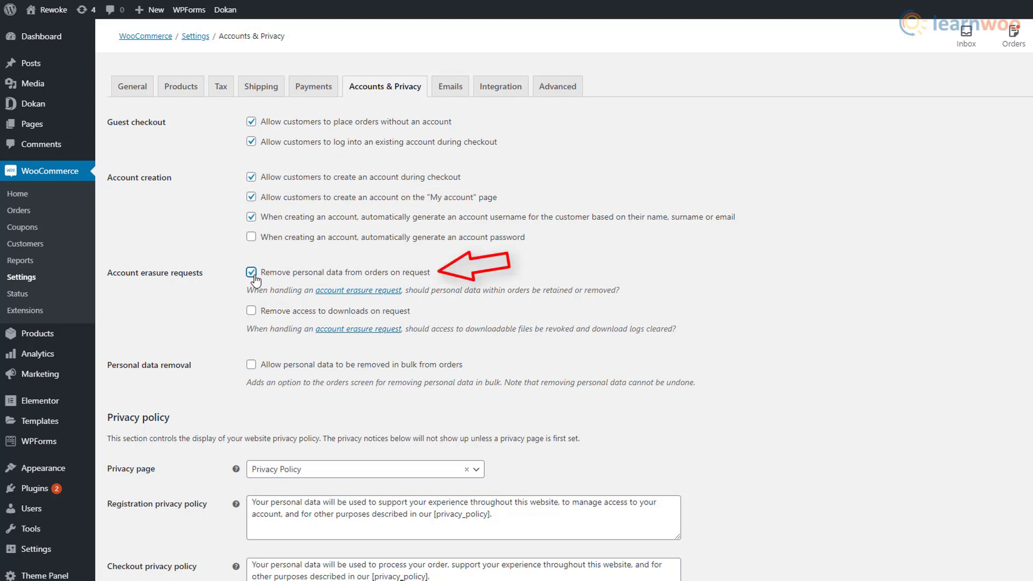
left_click(253, 367)
- Keep Privacy Policy as the privacy page and months for inactive-account retention, then go to Emails
scroll(619, 398, "down", 3)
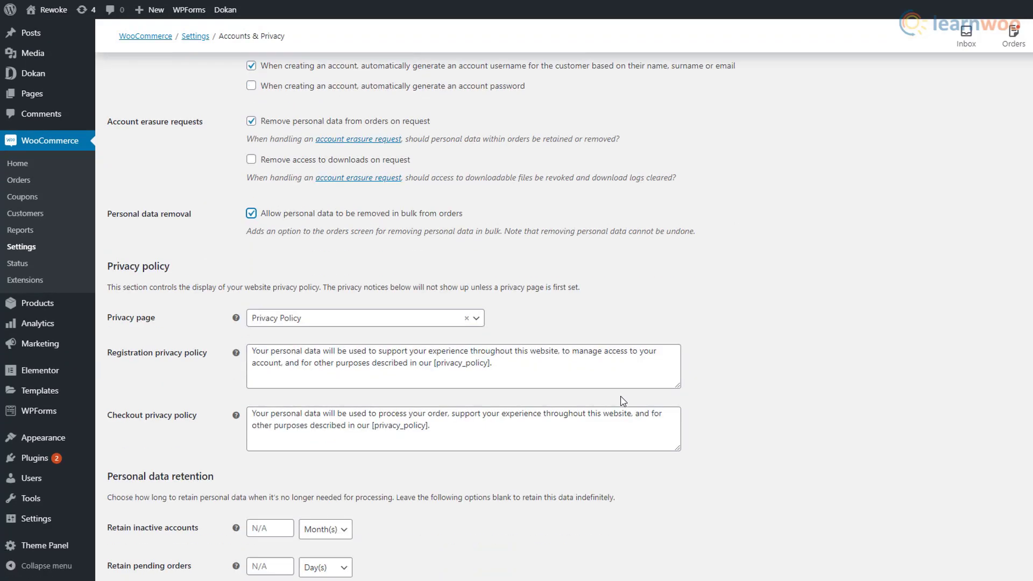
left_click(476, 298)
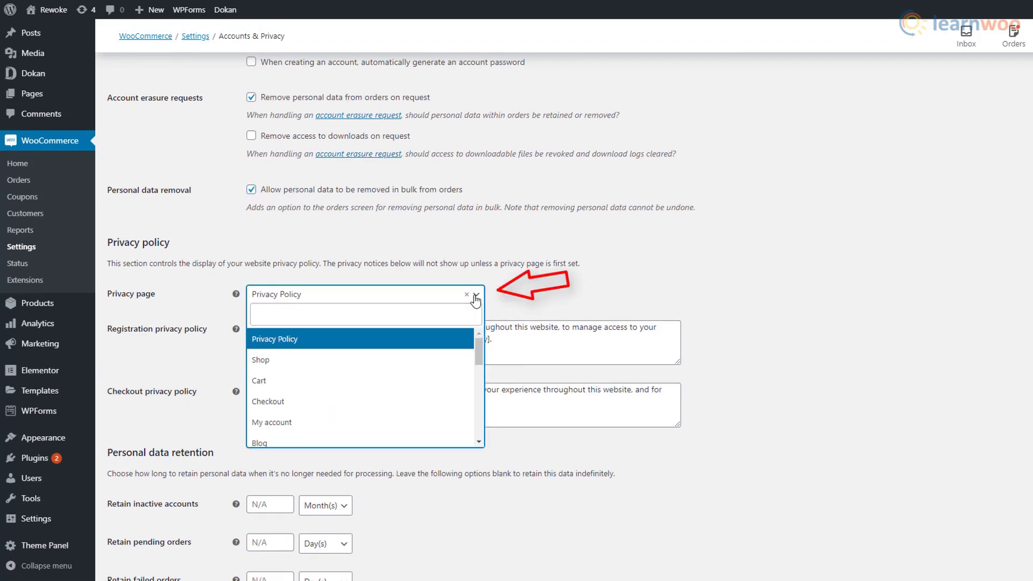
left_click(460, 342)
scroll(622, 344, "down", 3)
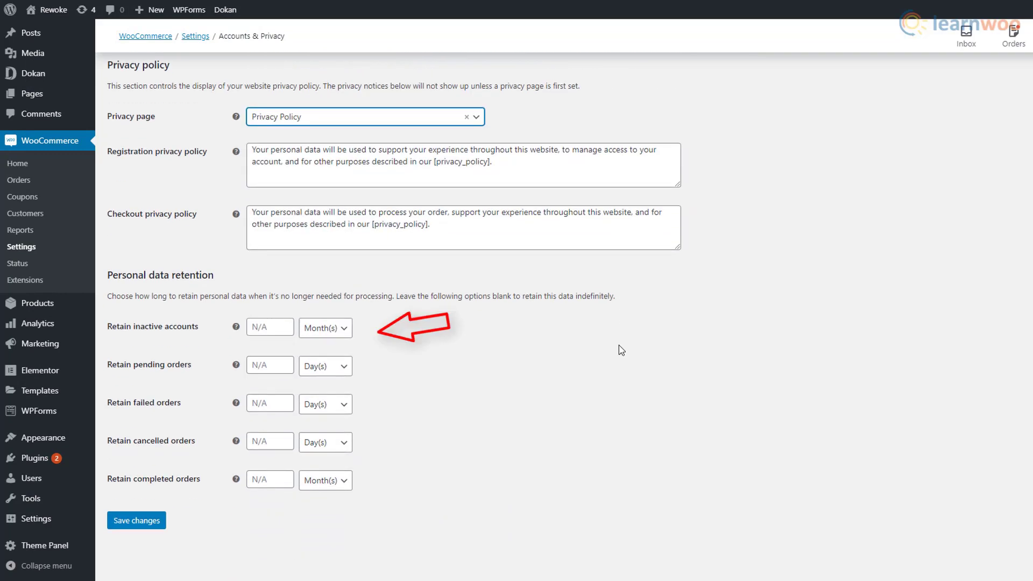
left_click(344, 329)
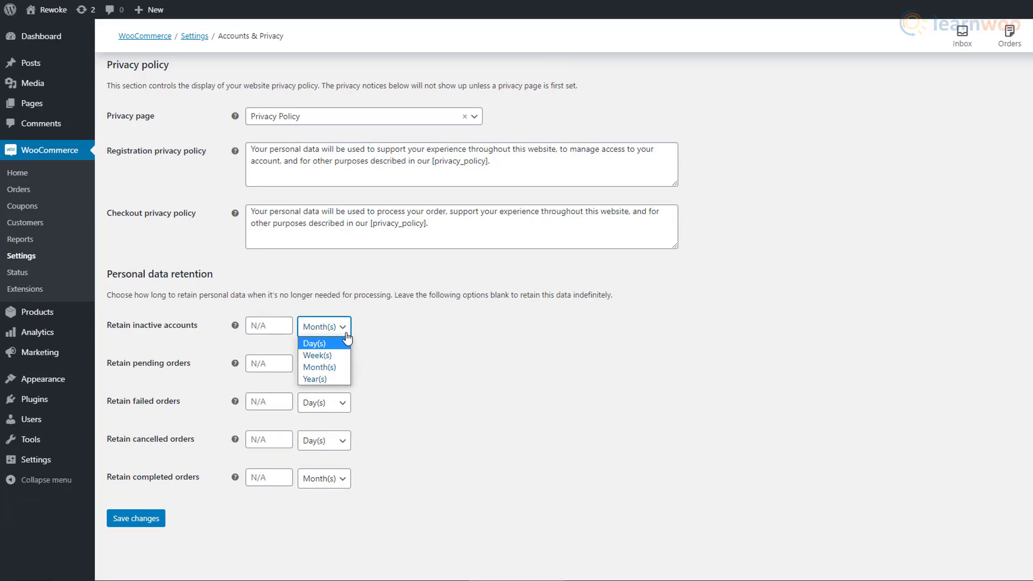
left_click(389, 366)
scroll(389, 366, "up", 6)
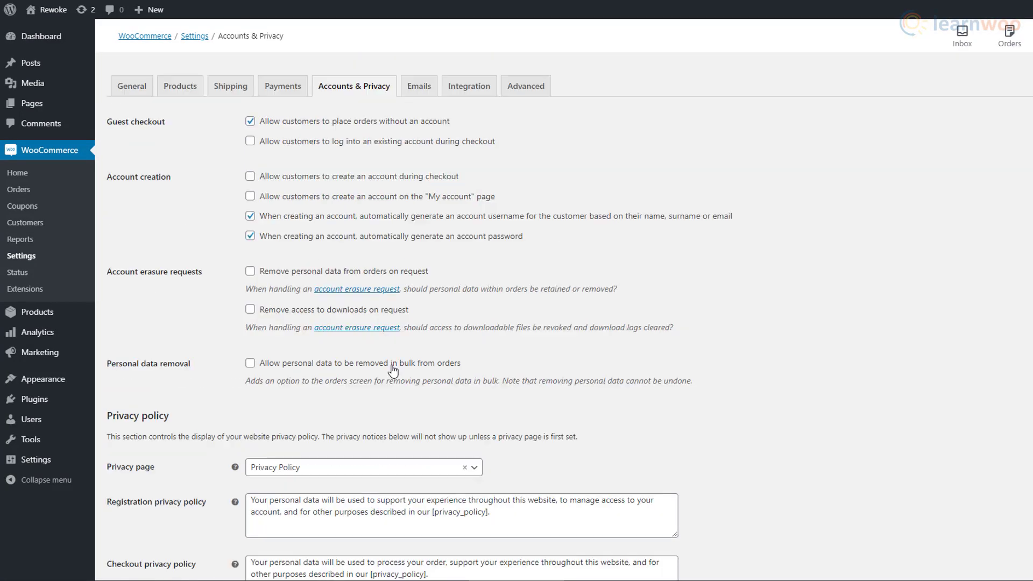
left_click(421, 96)
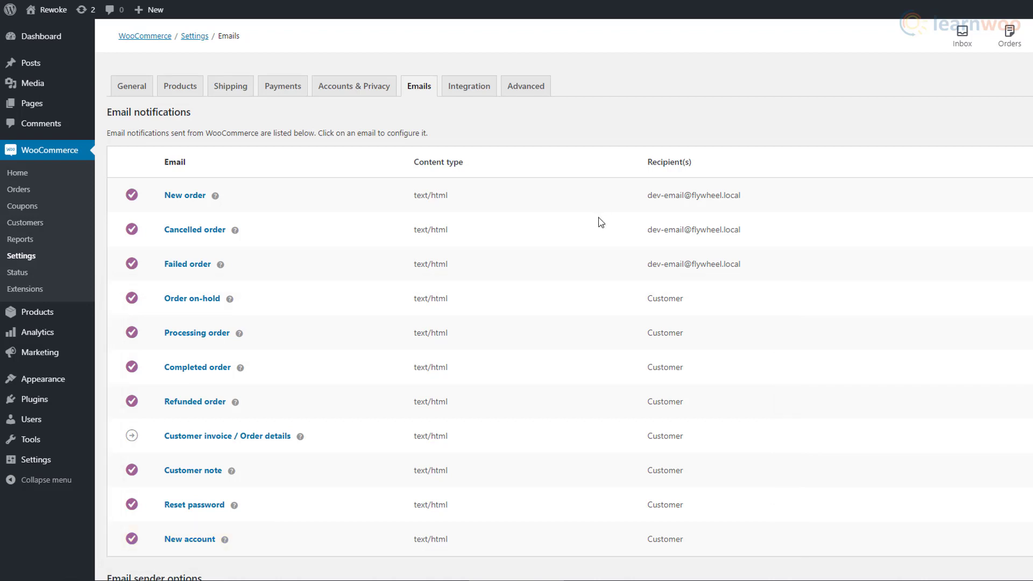
- Give Processing order email subject 'Your order has been received!', heading 'Thanks for placing your order.', extra text, and save
left_click(962, 338)
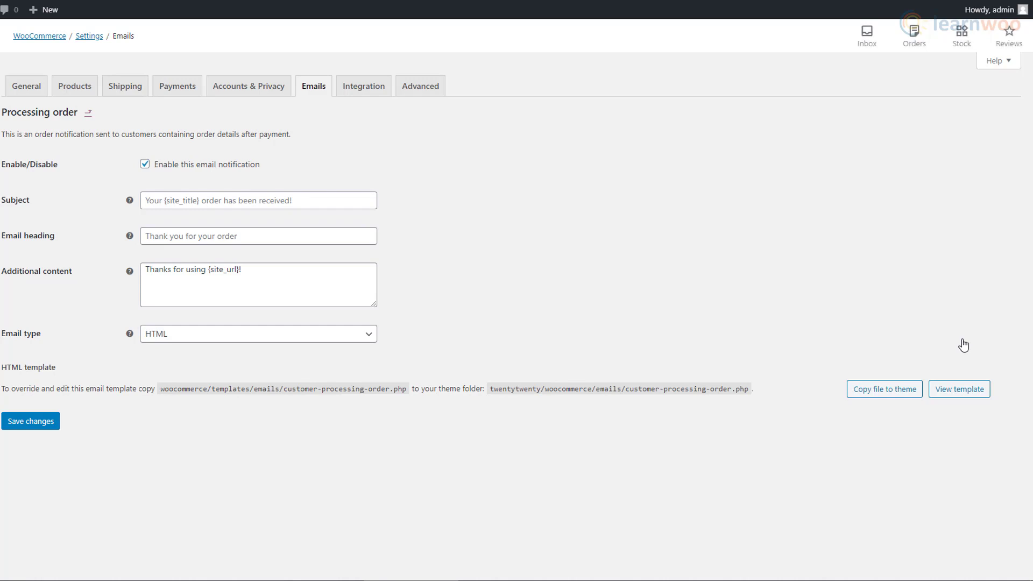
left_click(315, 200)
type("Your order has ")
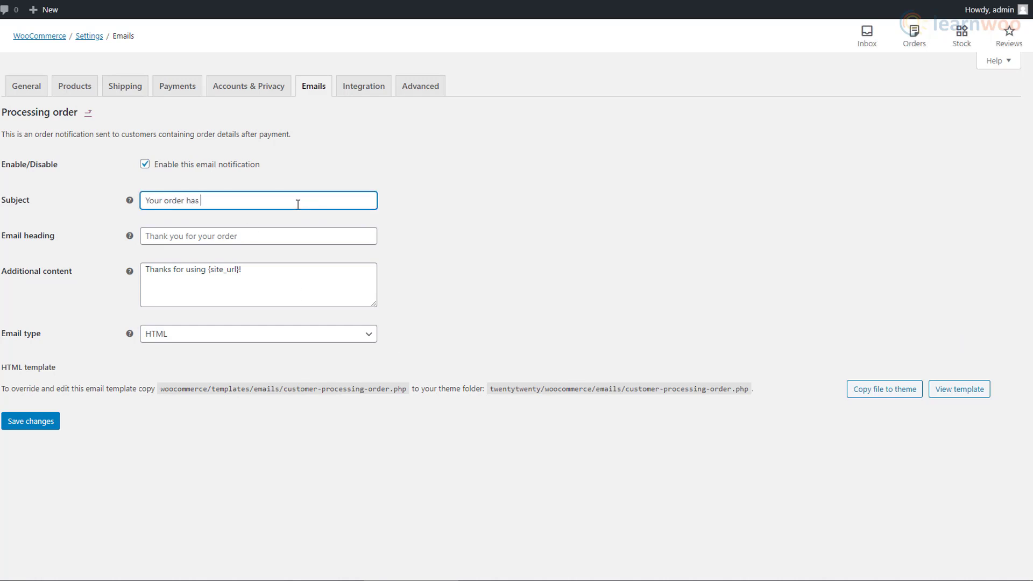
type("been received!")
left_click(269, 237)
type("Thanks for ")
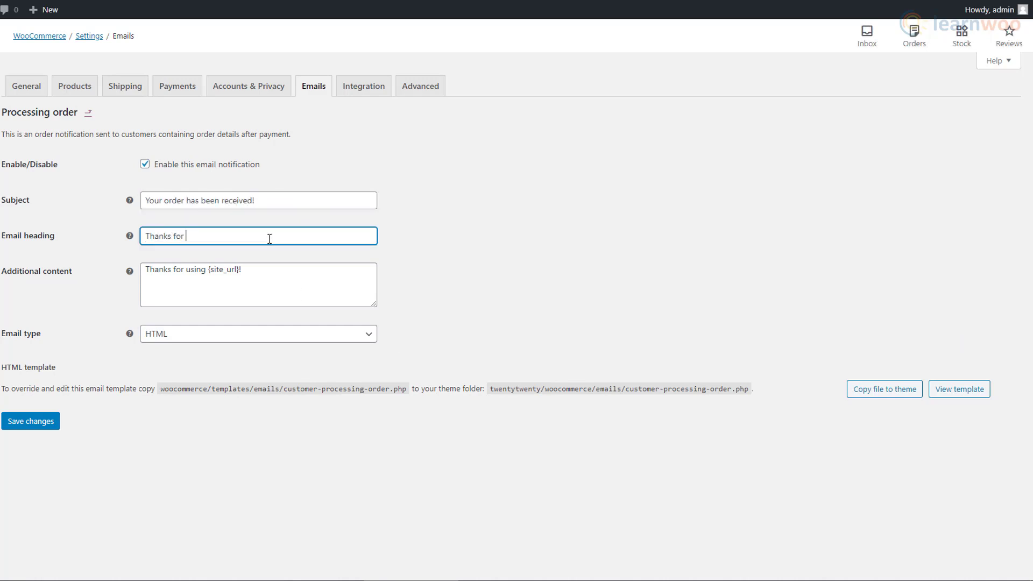
type("placing your order.")
left_click(257, 267)
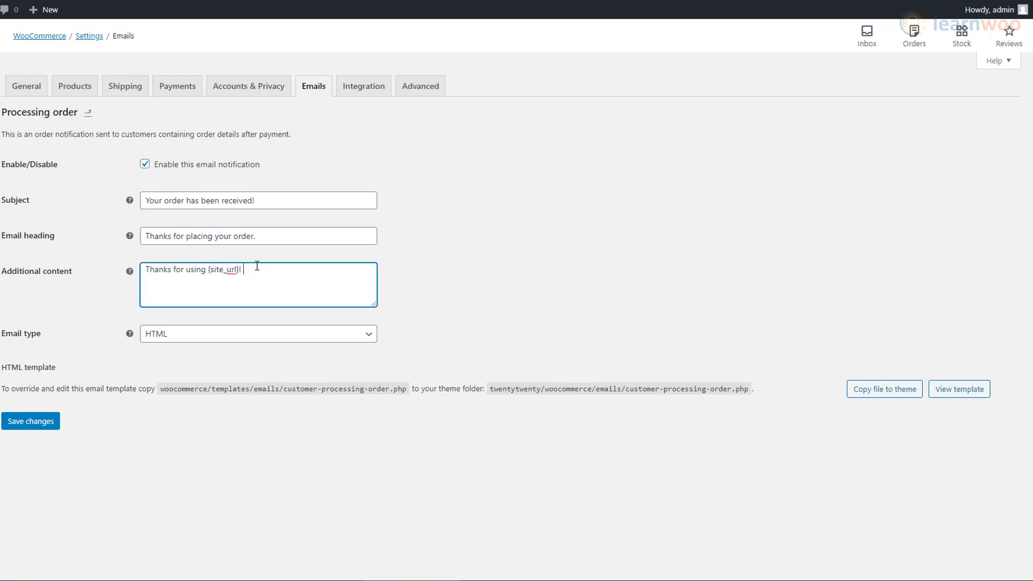
type("Your product is being processed.")
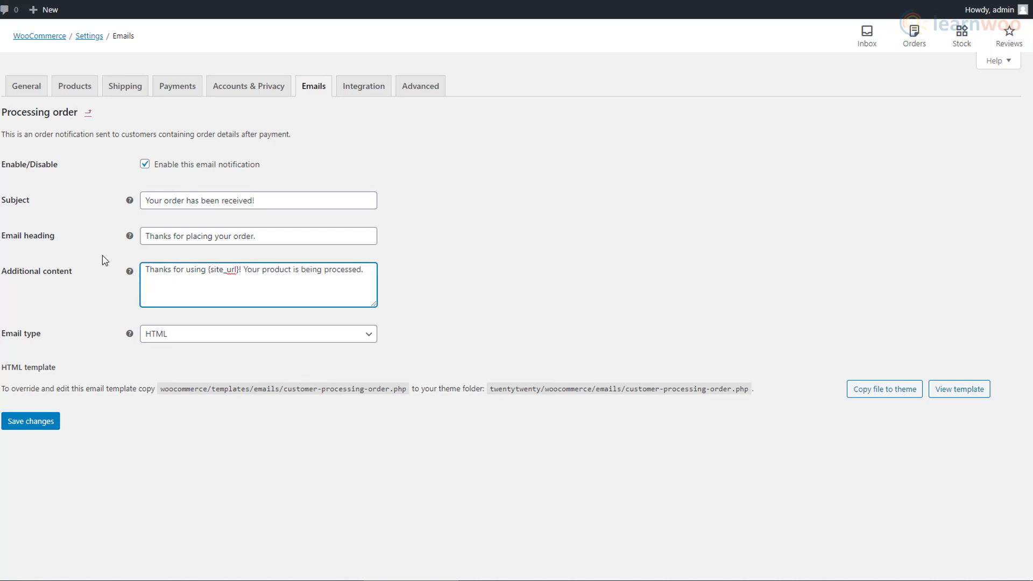
left_click(144, 166)
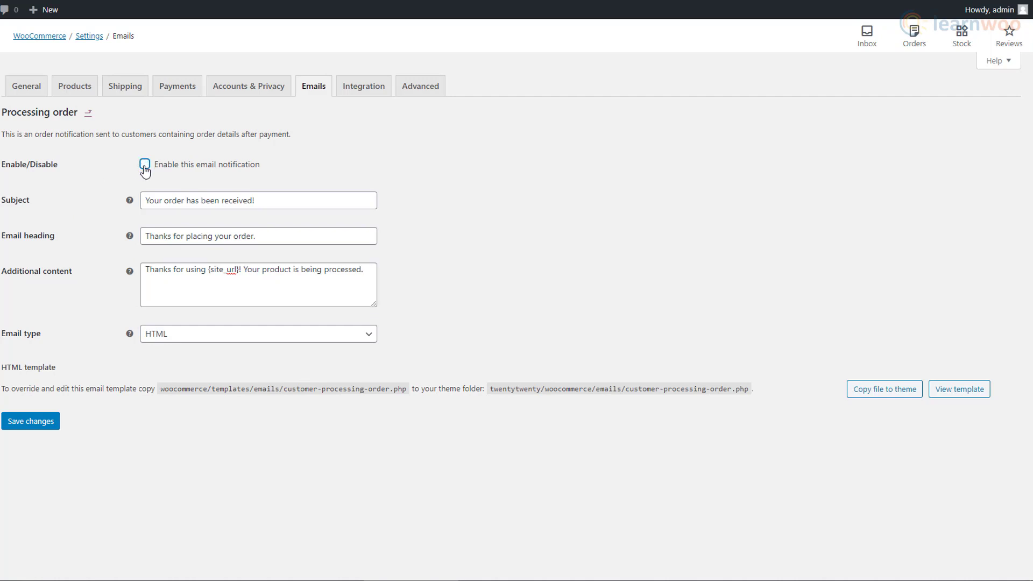
left_click(57, 424)
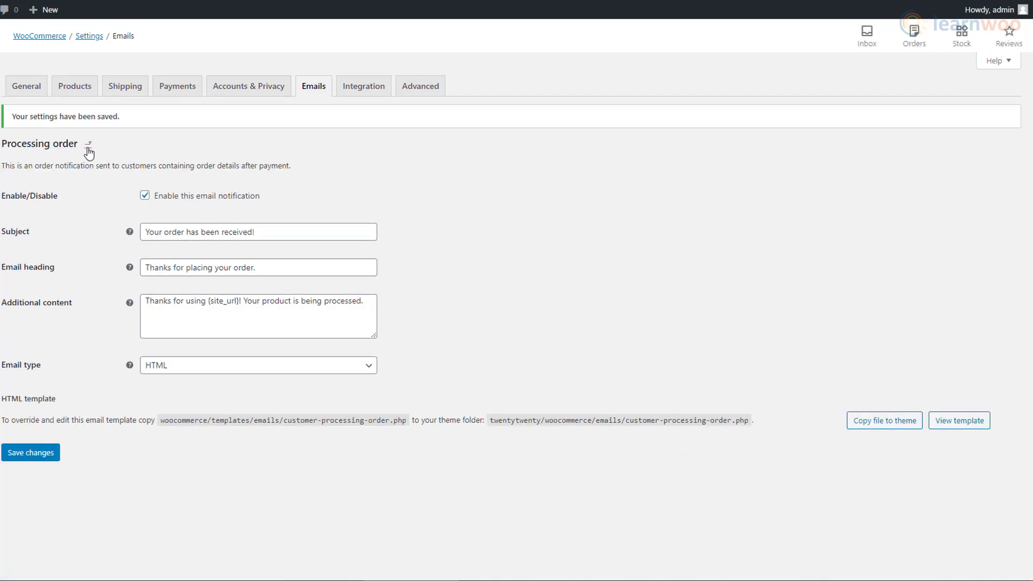
left_click(81, 97)
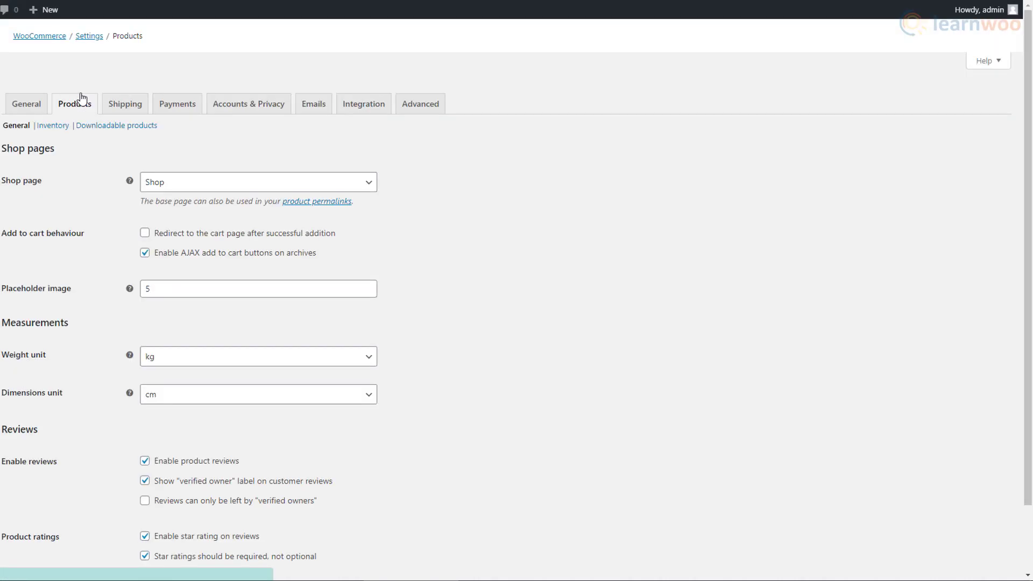
- Keep Shop as the shop page and kg for weight, set dimensions to m, and save
left_click(371, 169)
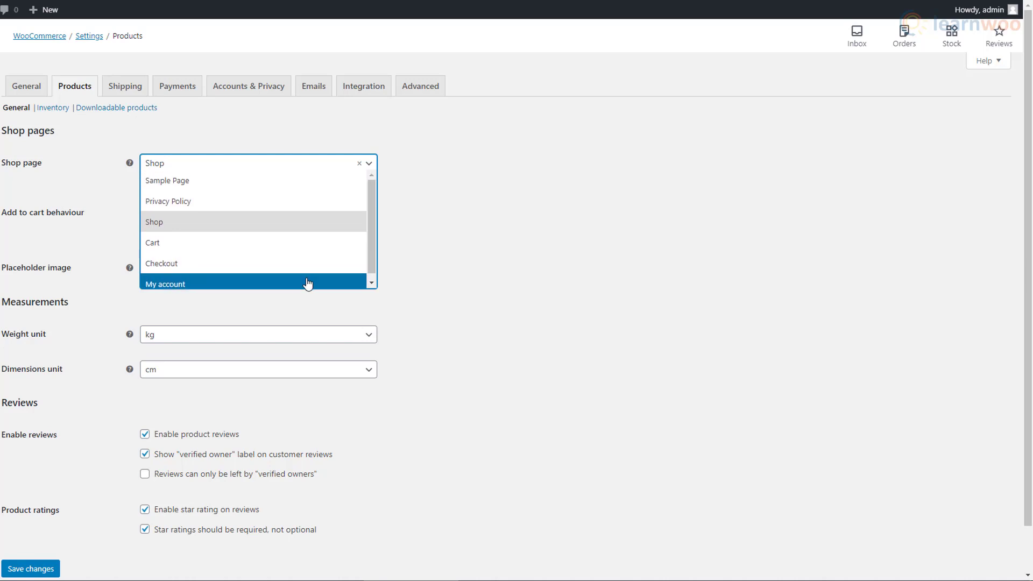
left_click(267, 221)
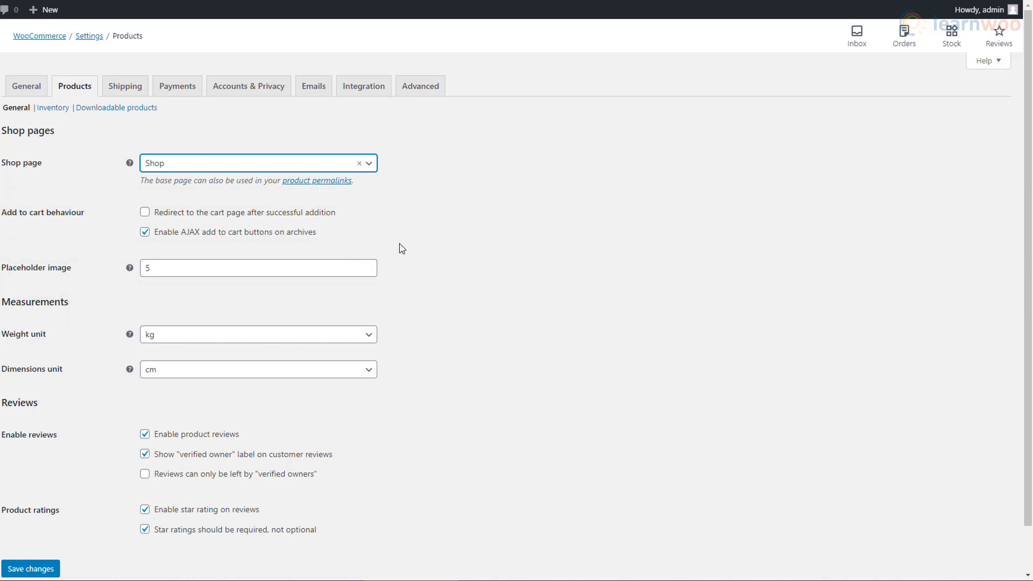
left_click(370, 337)
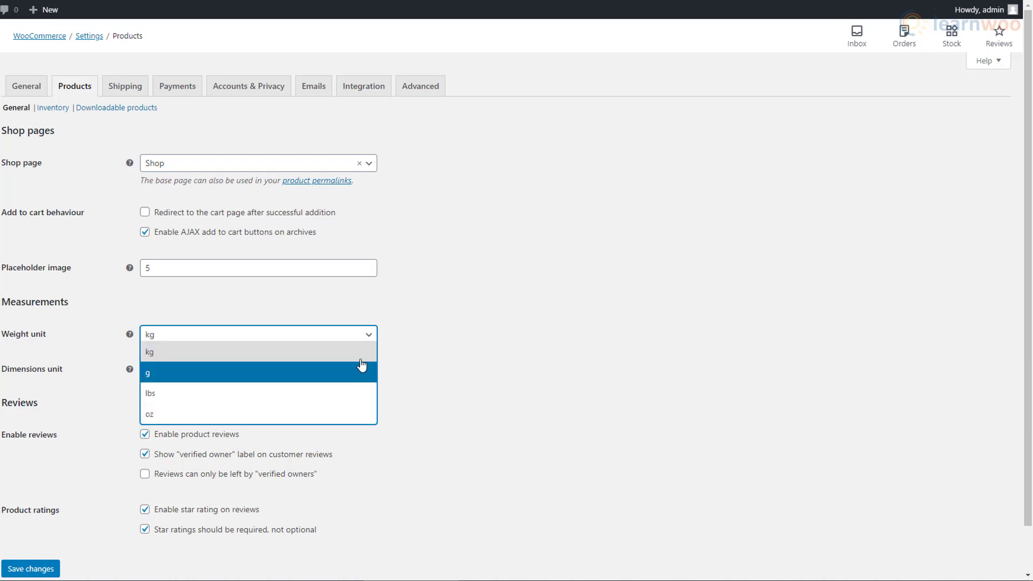
left_click(362, 358)
left_click(362, 369)
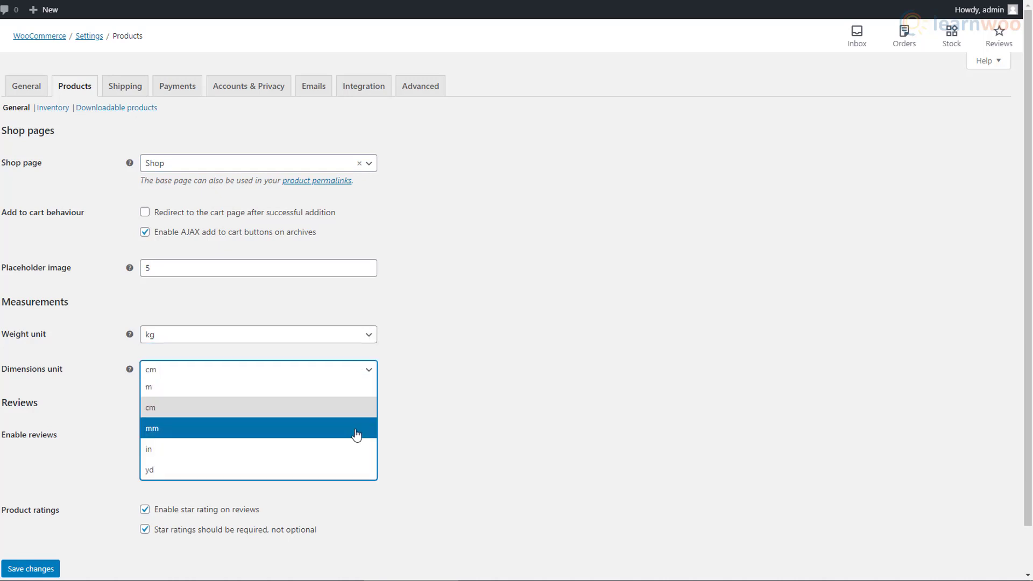
left_click(353, 388)
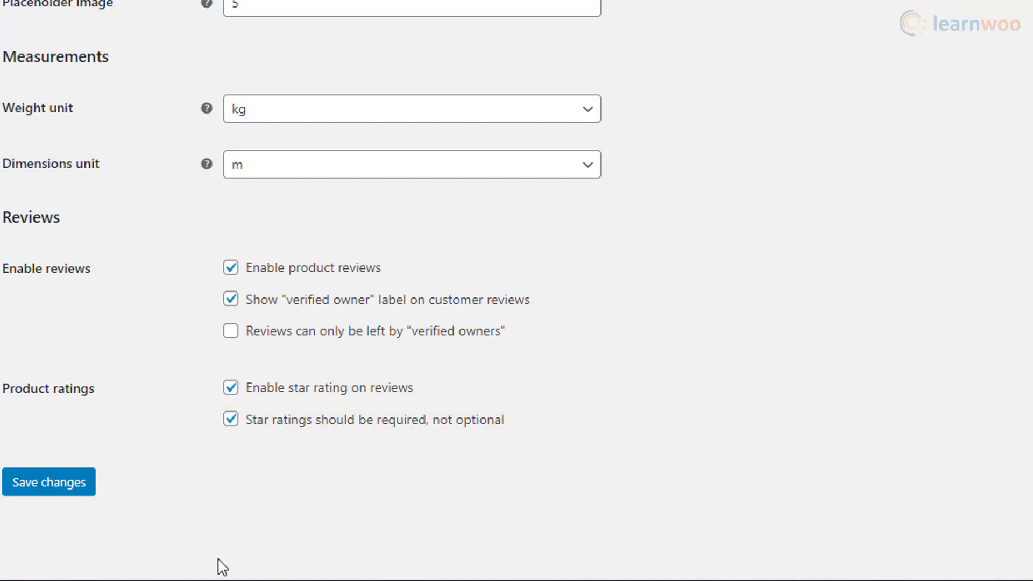
left_click(60, 494)
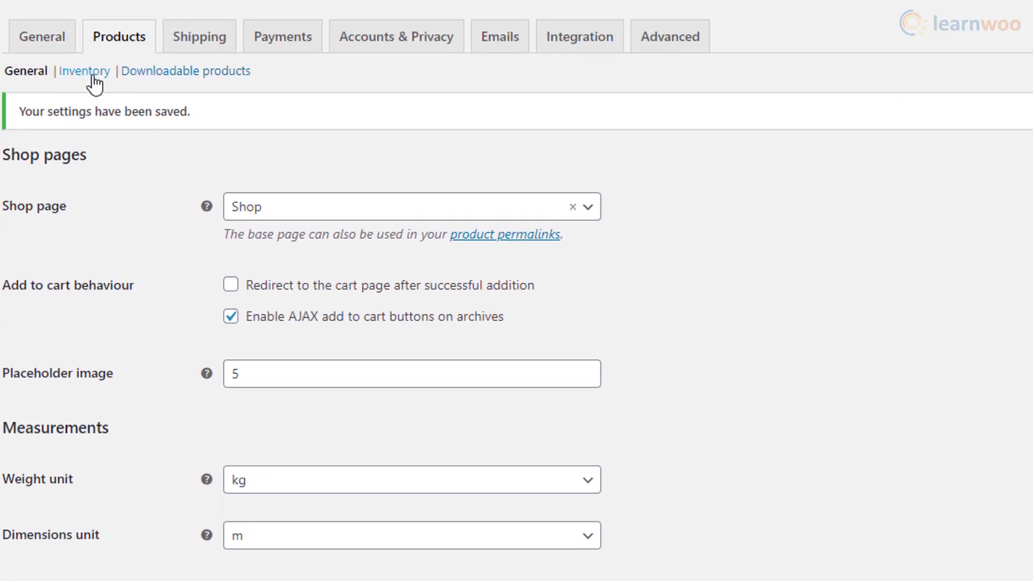
- In Inventory settings, change the hold stock time to 120, then clear it to leave it blank
left_click(93, 76)
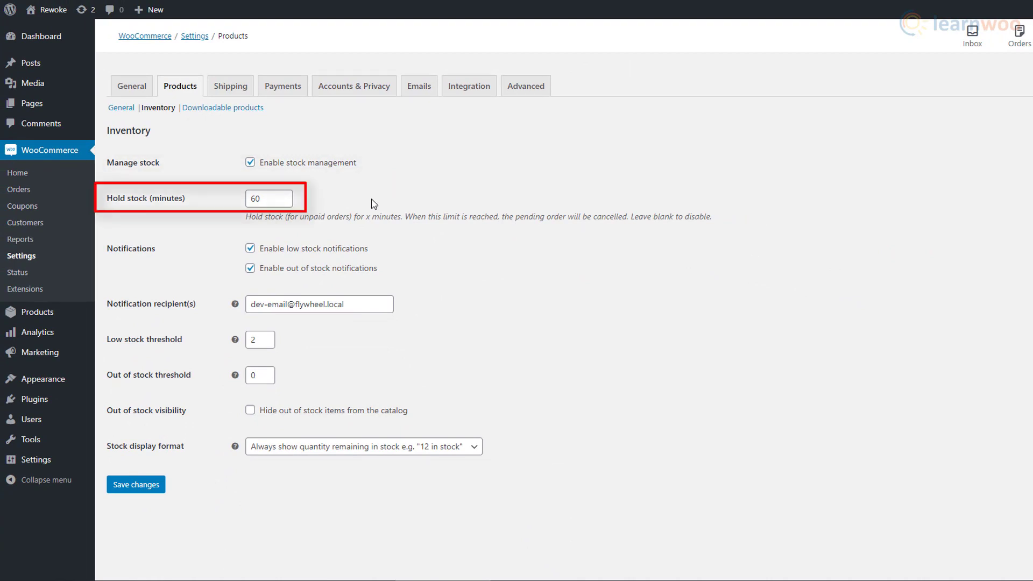
left_click(277, 200)
double_click(252, 202)
type("120")
left_click(491, 200)
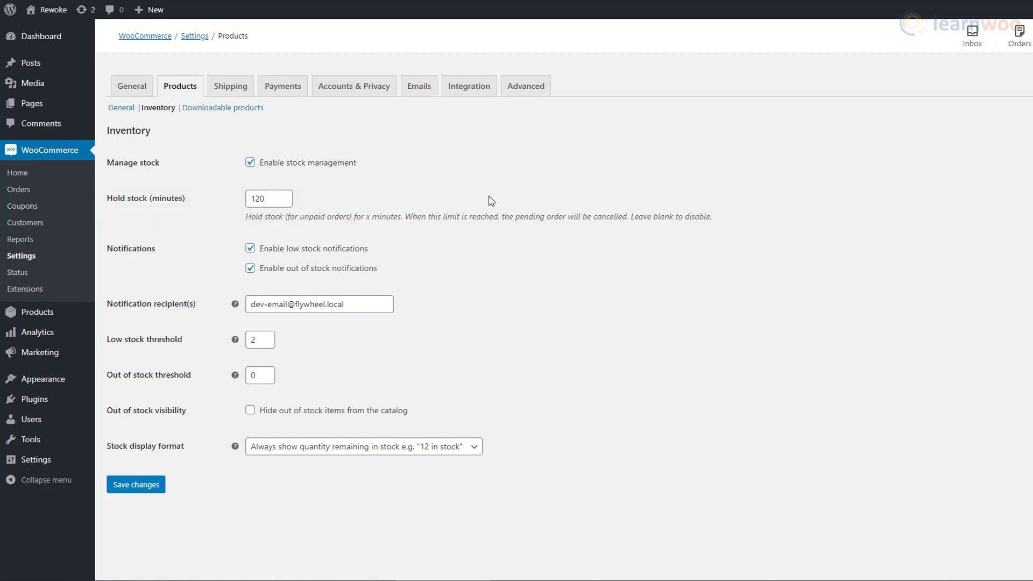
left_click_drag(277, 199, 240, 209)
key("BackSpace")
left_click(422, 220)
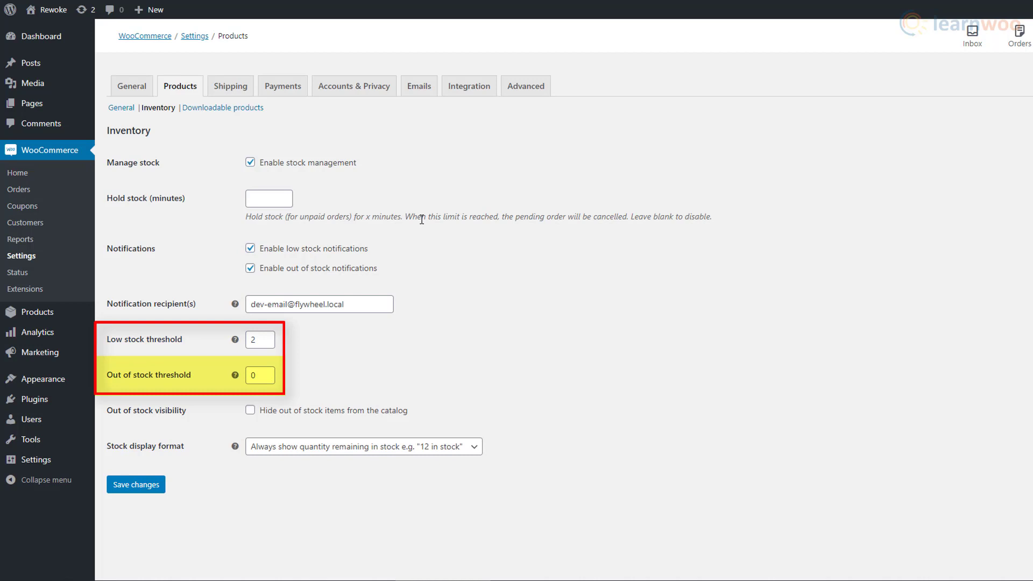
- Hide out-of-stock items, set stock display to never show quantity, save, and go to the products list
left_click(288, 415)
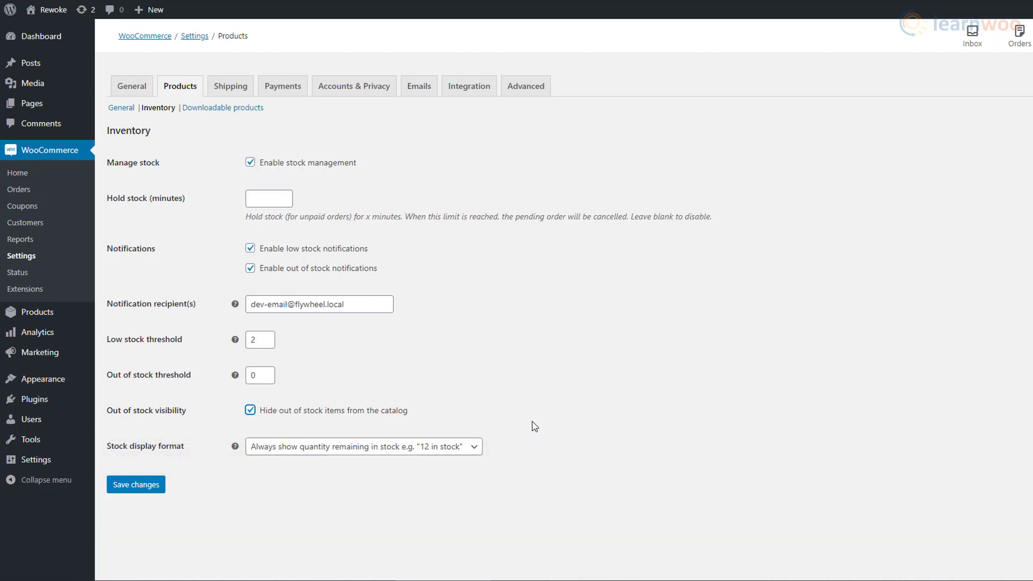
left_click(473, 451)
left_click(468, 465)
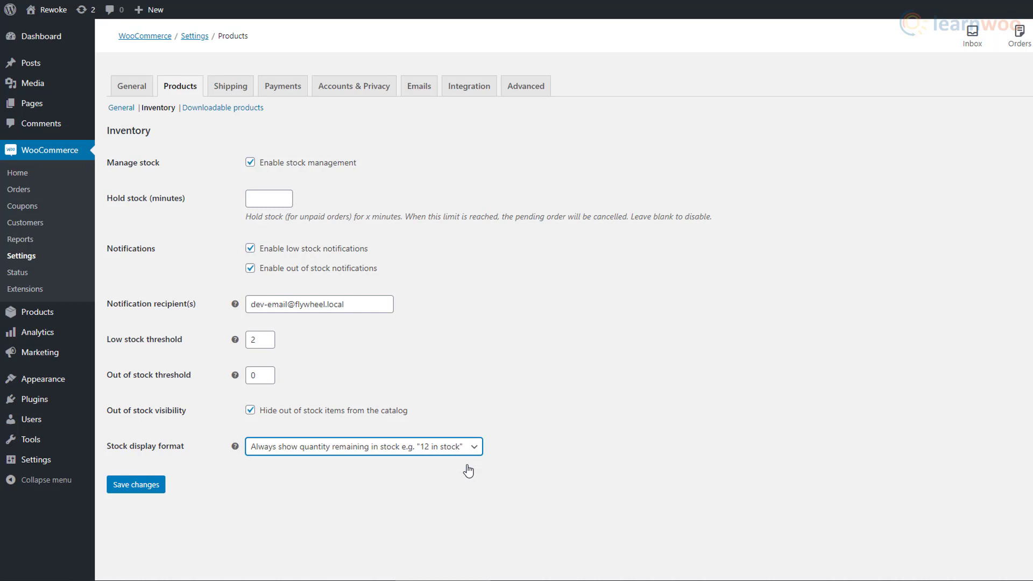
left_click(474, 452)
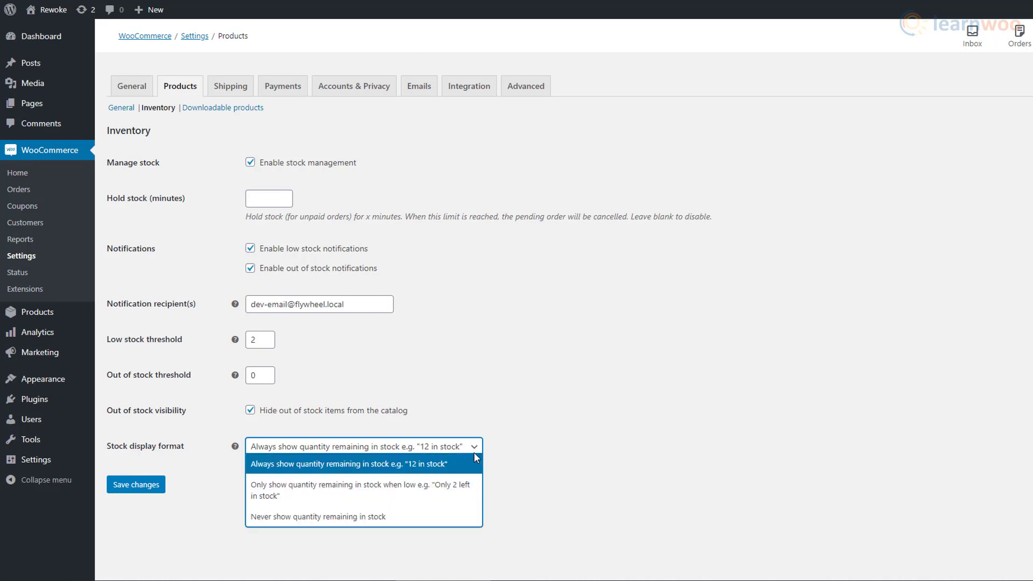
left_click(463, 501)
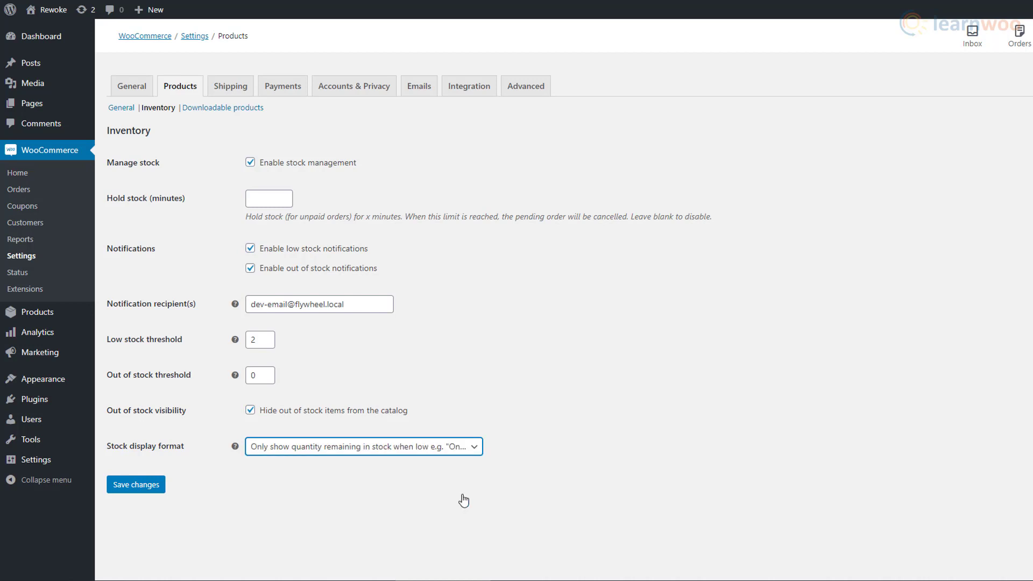
left_click(466, 449)
left_click(464, 522)
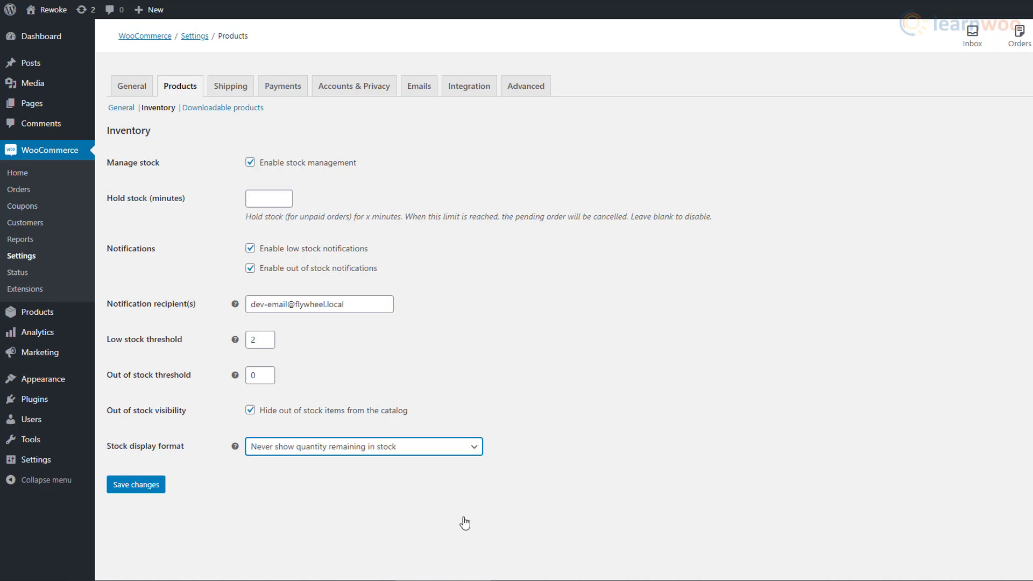
left_click(148, 490)
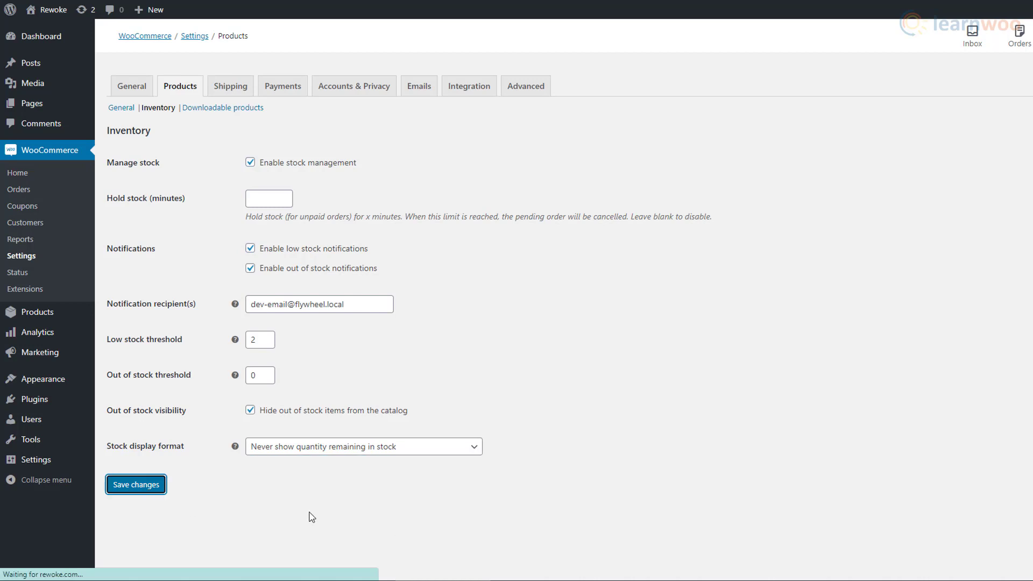
left_click(223, 111)
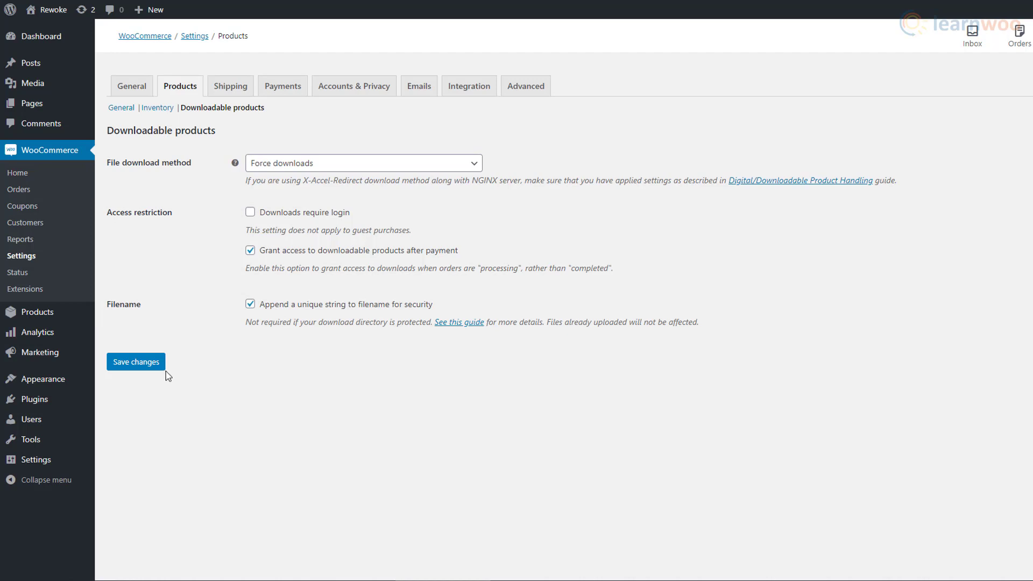
left_click(66, 318)
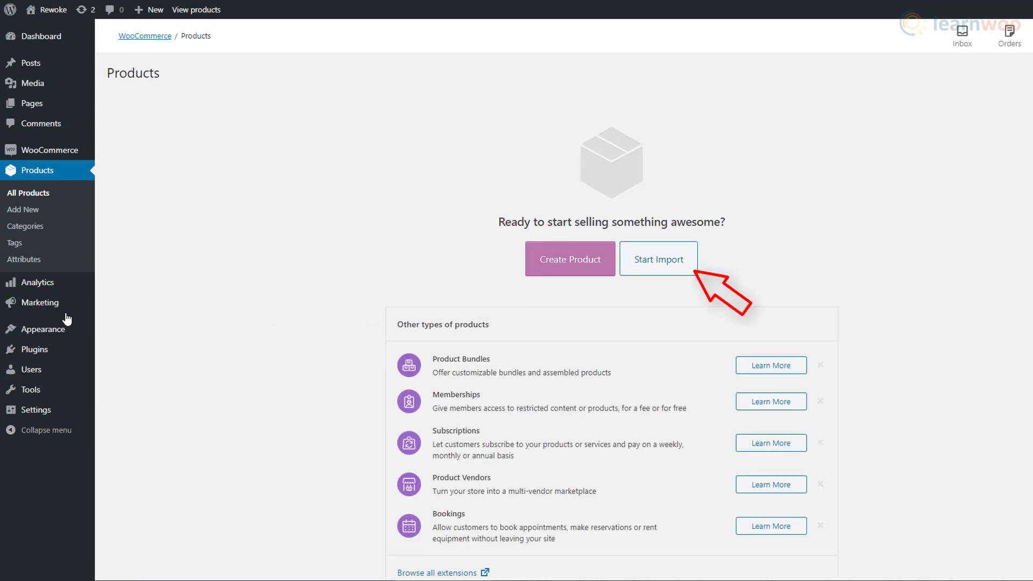
- Create a new product 'Red shoes' described as 'The best red shoes you'll ever buy'
left_click(574, 277)
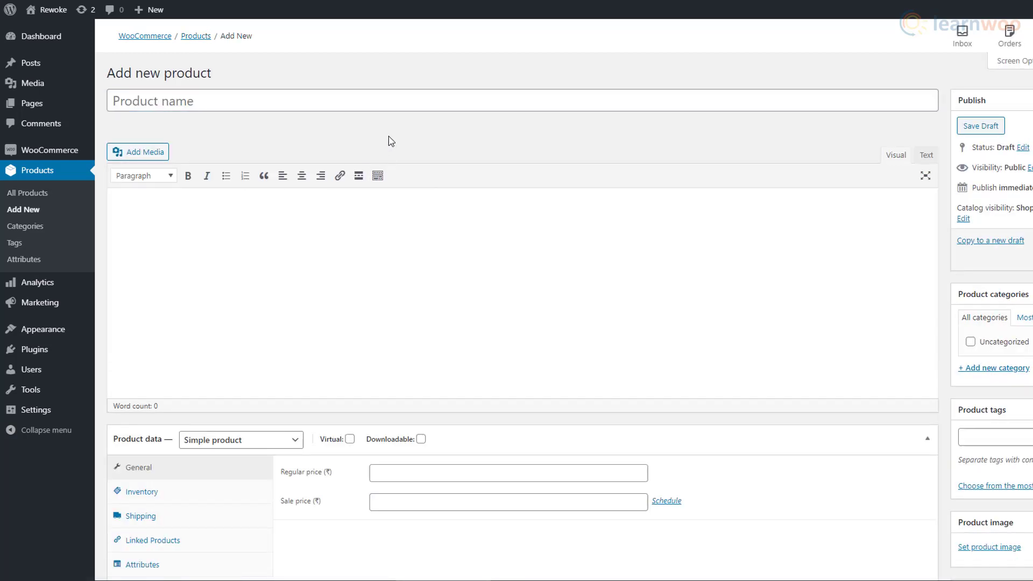
left_click(221, 101)
type("Red shoes")
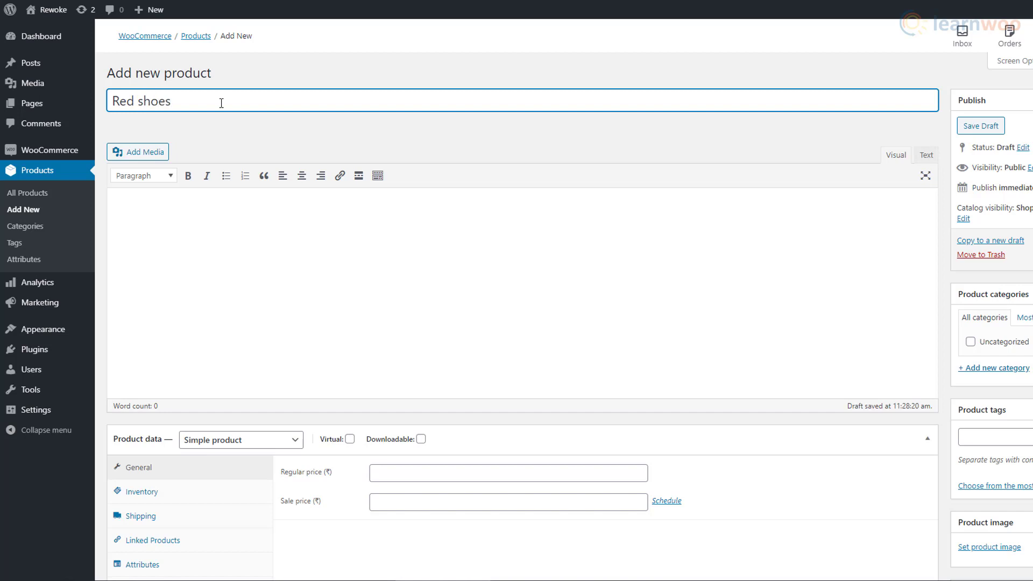
left_click(115, 211)
type("The best red shoes you'll ever buy!")
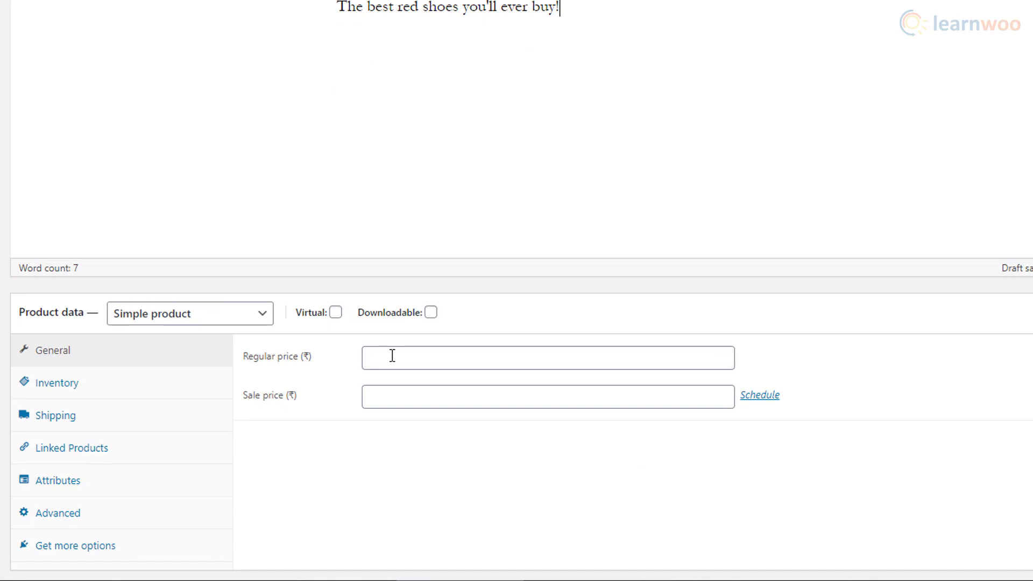
- Set regular price 1500 and sale price 1250, scheduled from 14 to 16 August 2020
left_click(392, 472)
type("1500")
left_click(409, 387)
type("1250")
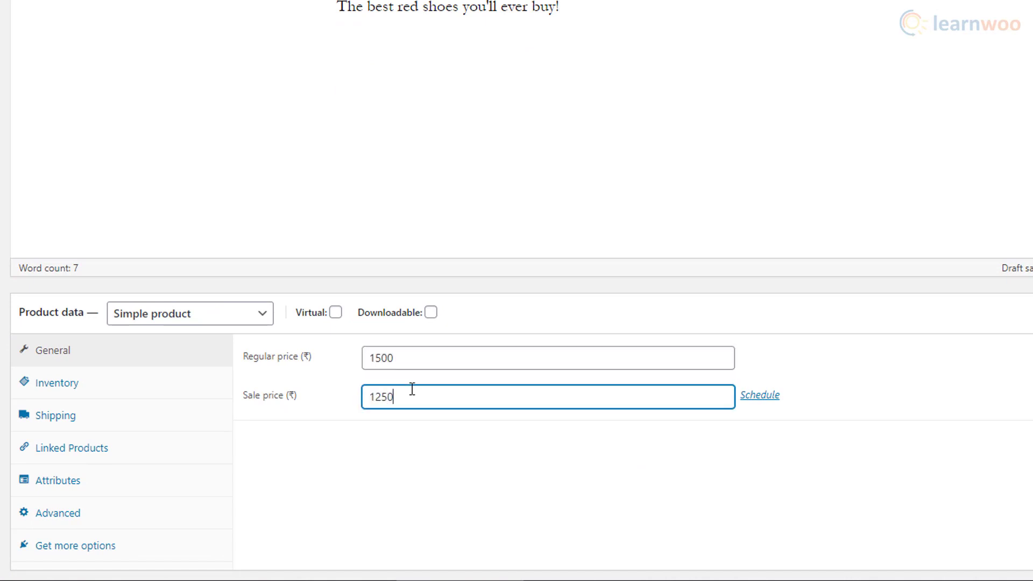
left_click(759, 396)
left_click(498, 436)
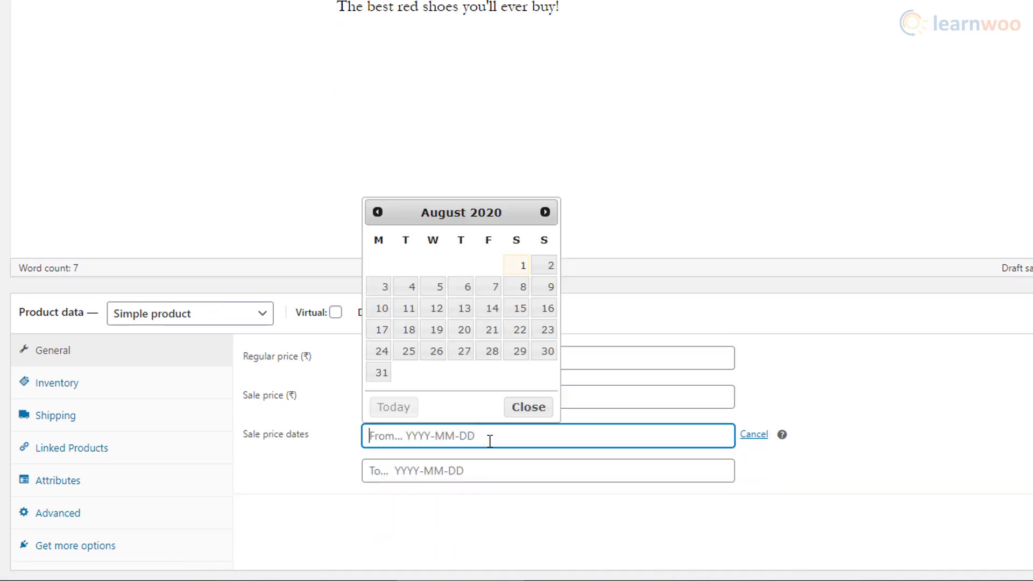
left_click(491, 308)
left_click(457, 469)
left_click(544, 342)
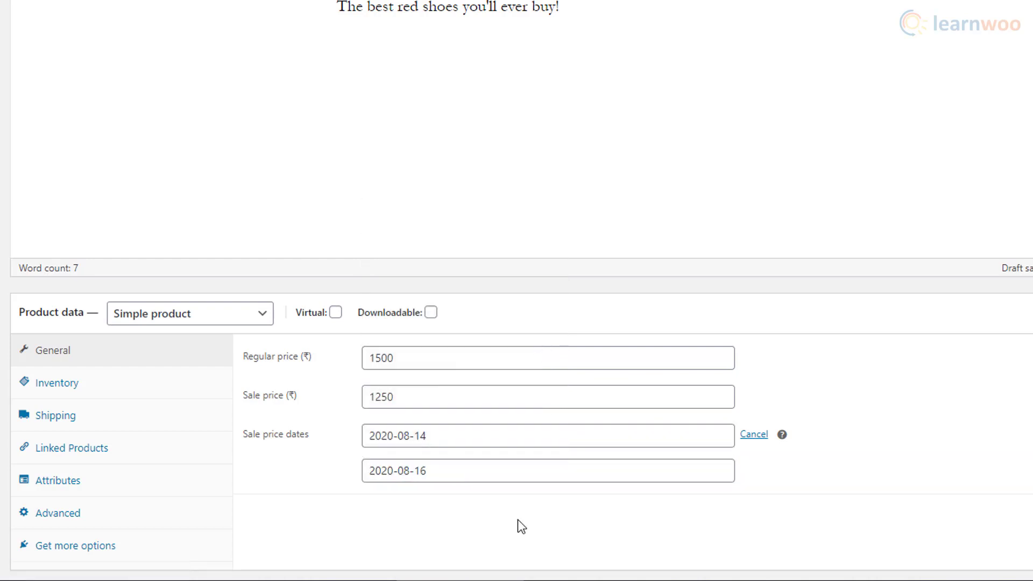
scroll(527, 462, "down", 3)
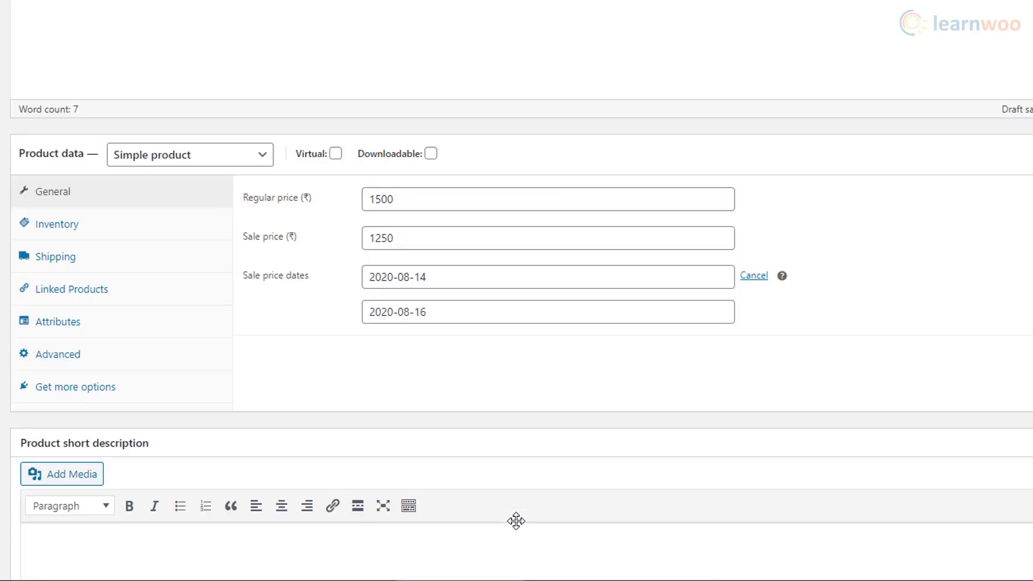
- Keep Red shoes a simple product and review its Inventory, Shipping, Linked Products and Attributes settings
left_click(263, 156)
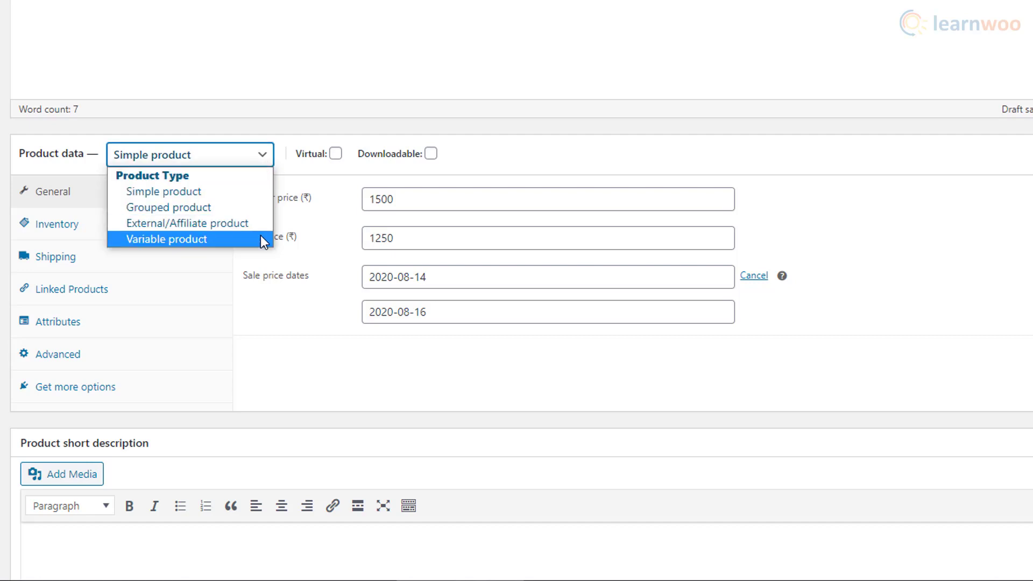
left_click(272, 158)
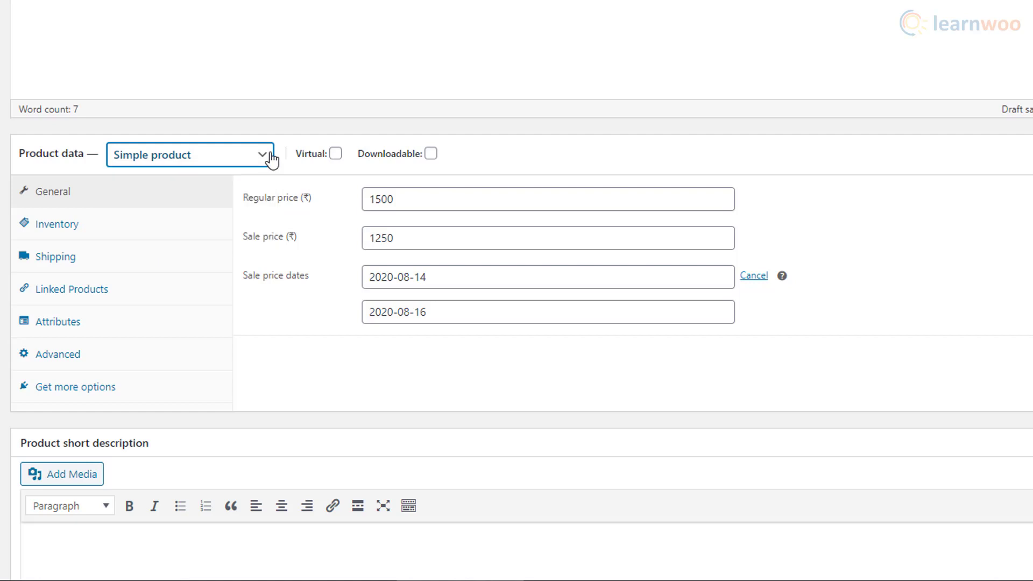
left_click(207, 231)
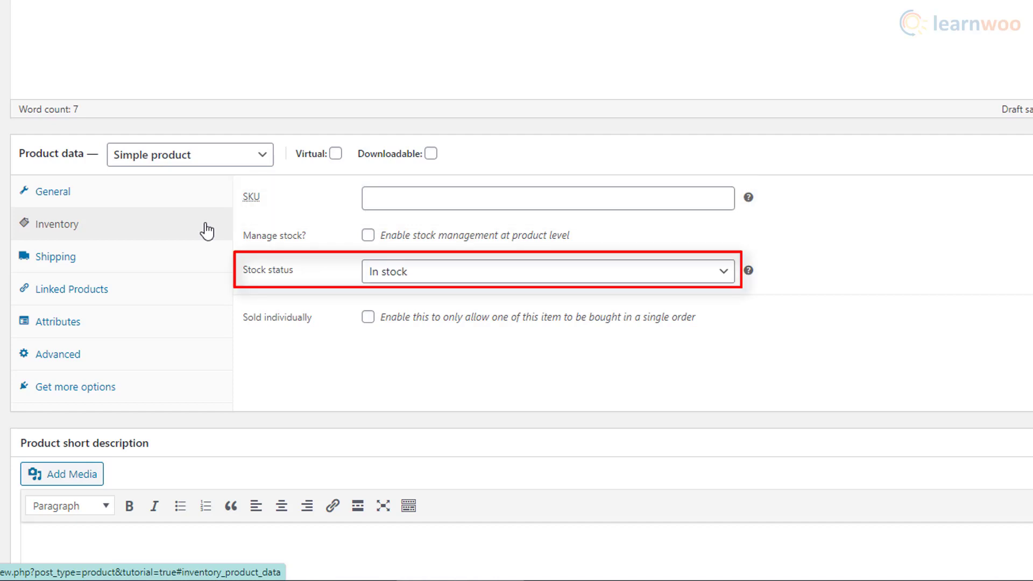
left_click(208, 263)
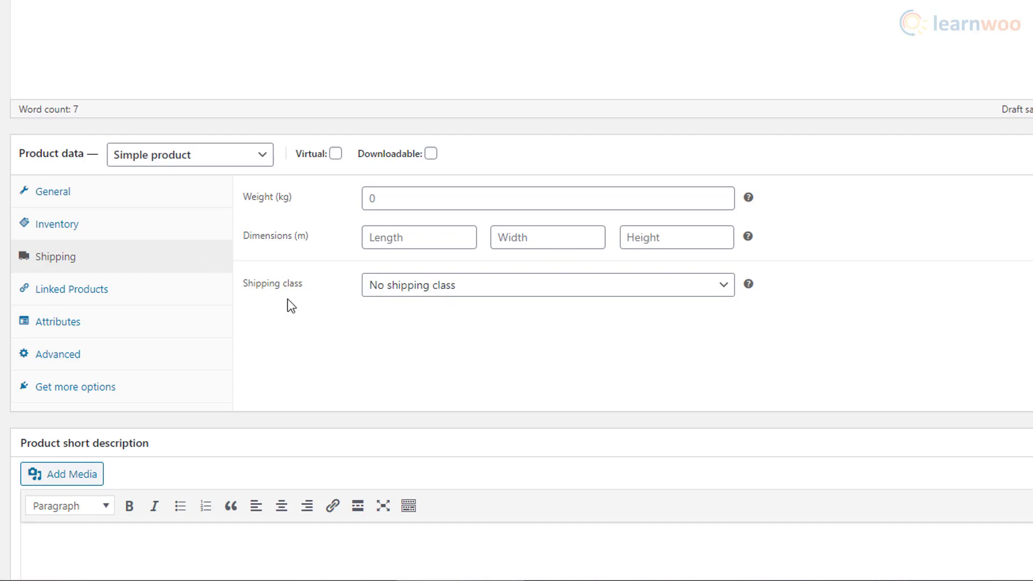
left_click(218, 296)
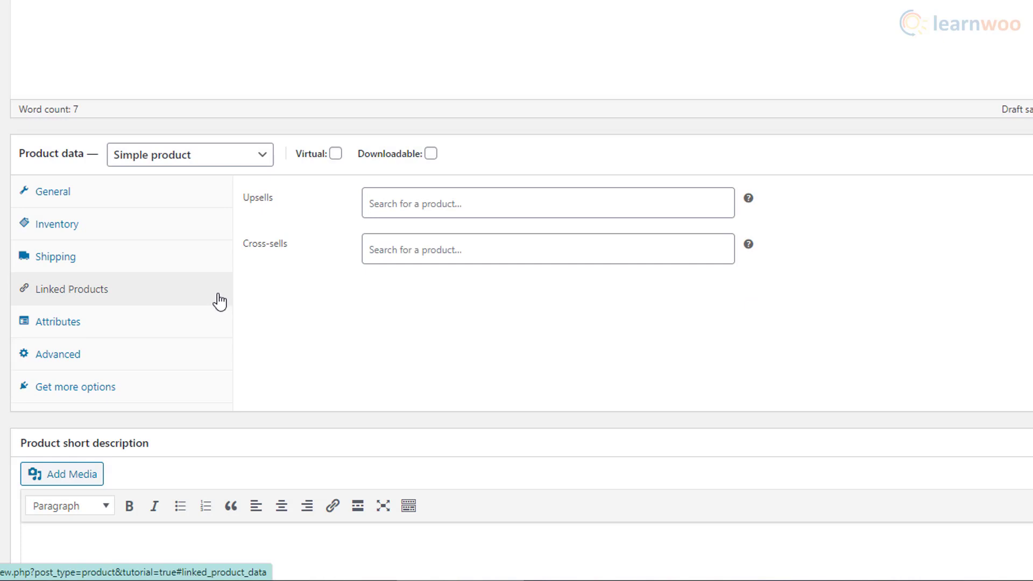
left_click(219, 329)
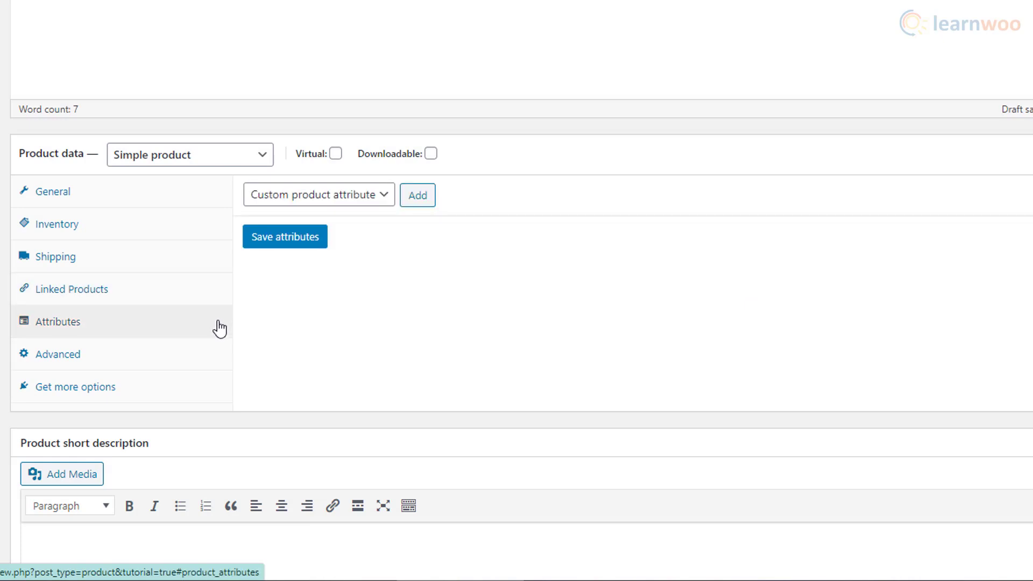
left_click(382, 195)
left_click(385, 212)
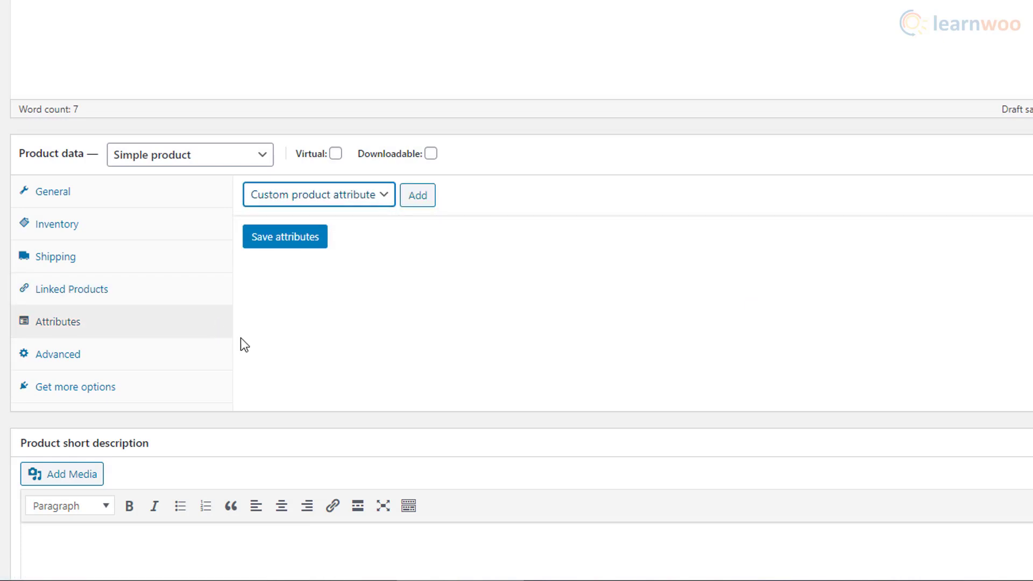
- Check the Advanced settings and add the short description 'Look at these red shoes'
left_click(216, 361)
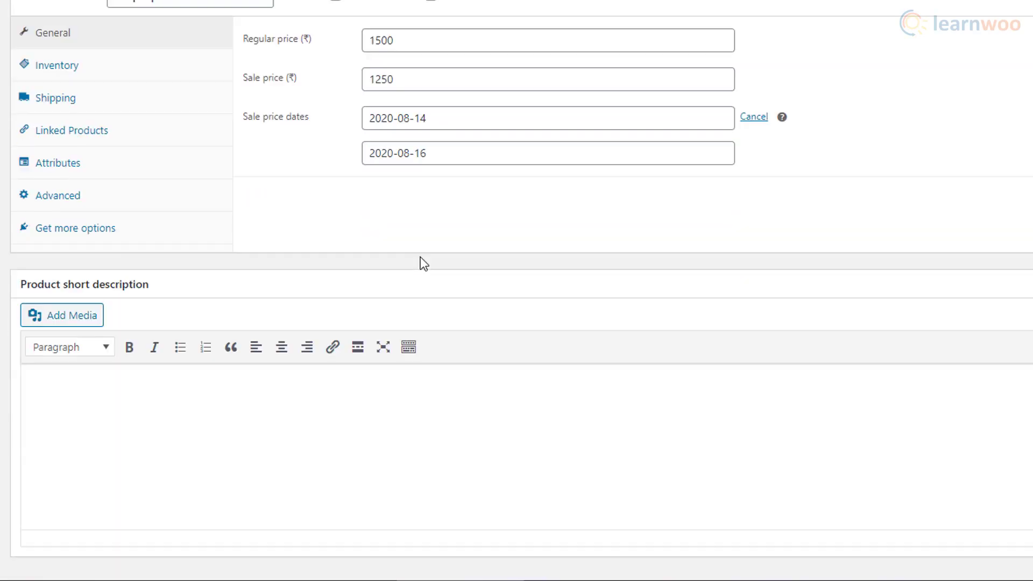
scroll(420, 260, "down", 1)
left_click(357, 366)
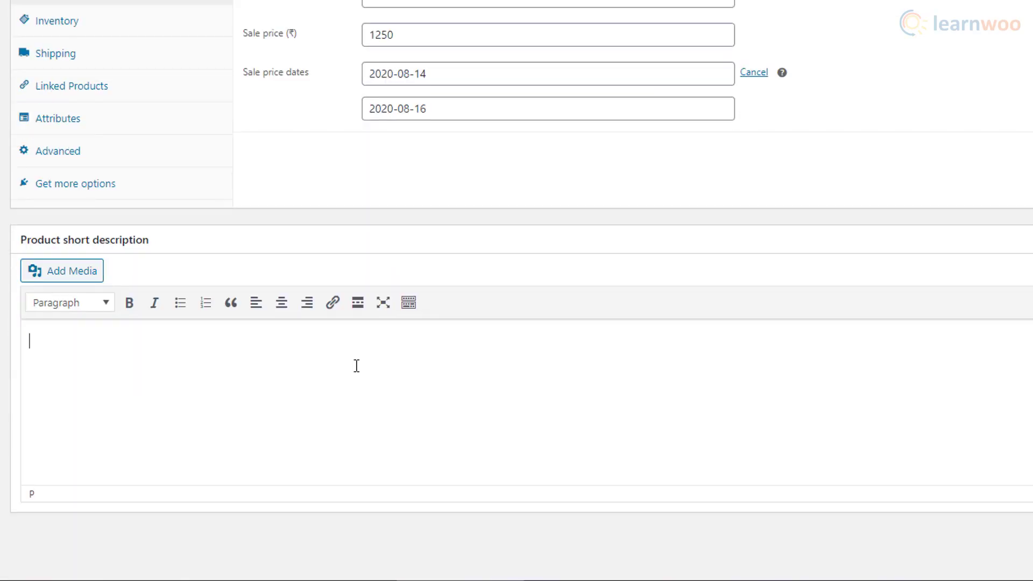
type("Look at these red shoes")
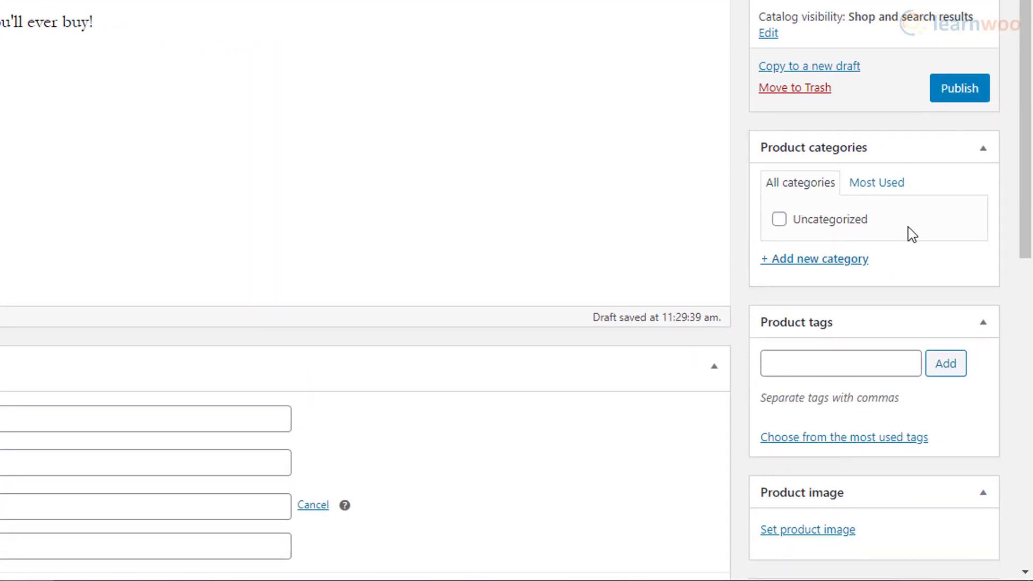
- Upload the red sneakers photo from the Stock folder and set it as the product image
scroll(910, 234, "down", 5)
left_click(811, 172)
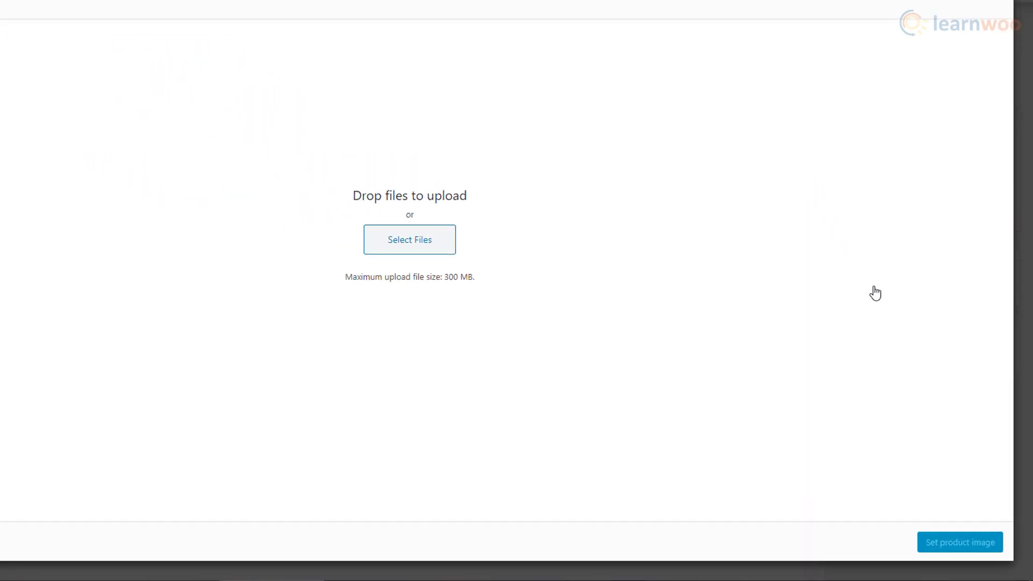
left_click(400, 237)
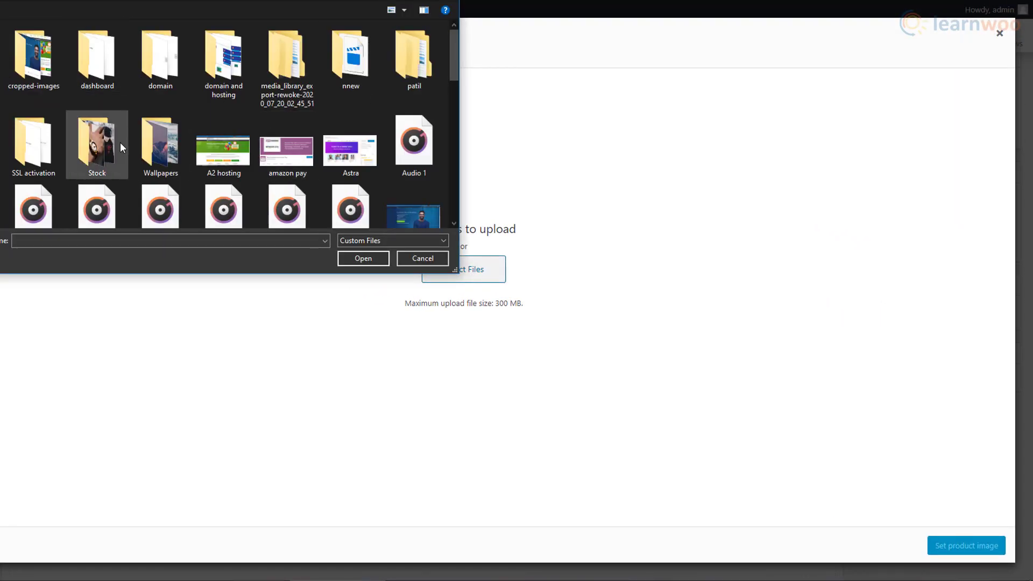
double_click(120, 142)
left_click(415, 154)
left_click(363, 258)
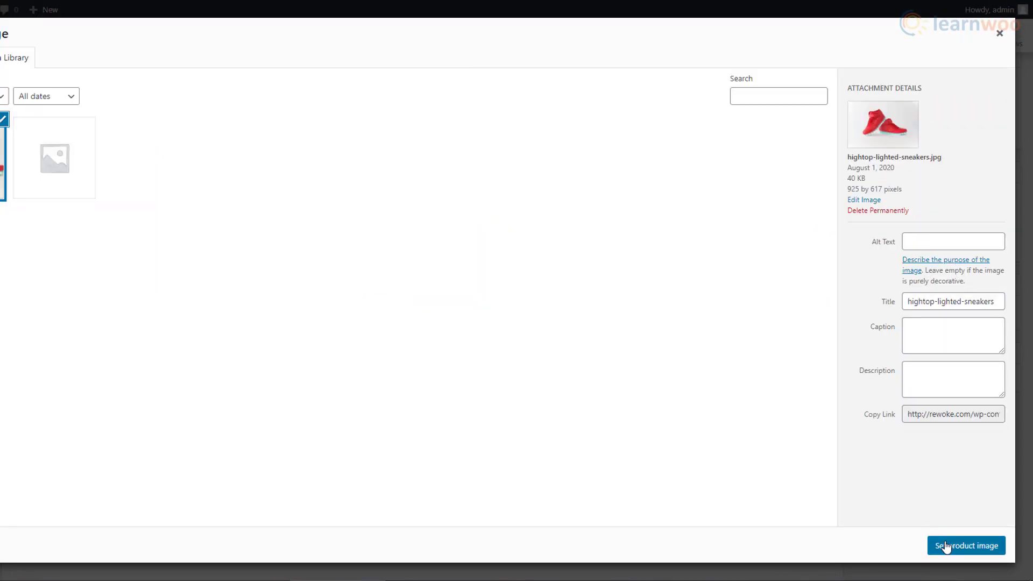
left_click(946, 547)
- Publish the Red shoes product and check its live page showing ₹1,500
scroll(653, 337, "up", 5)
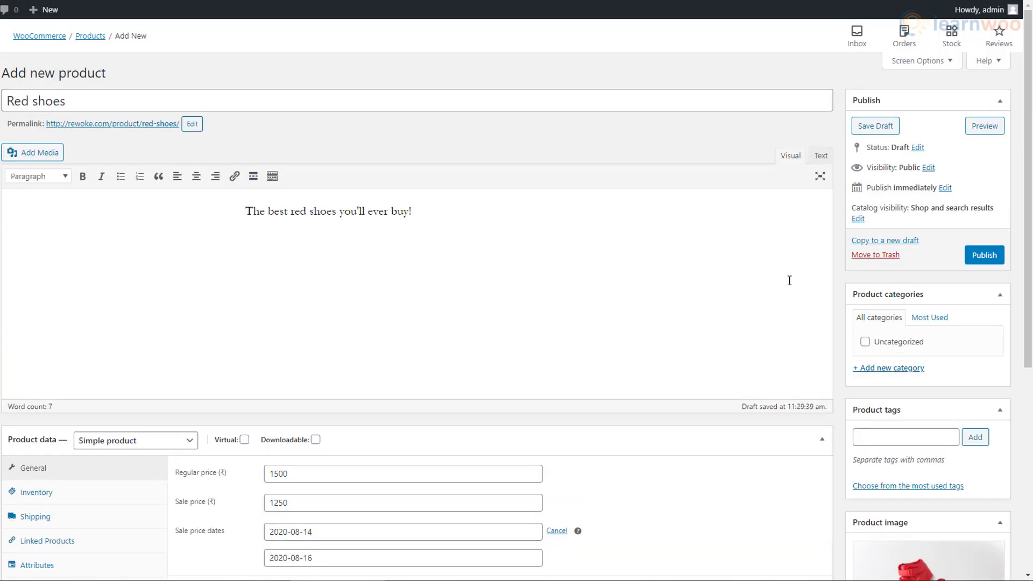
left_click(984, 255)
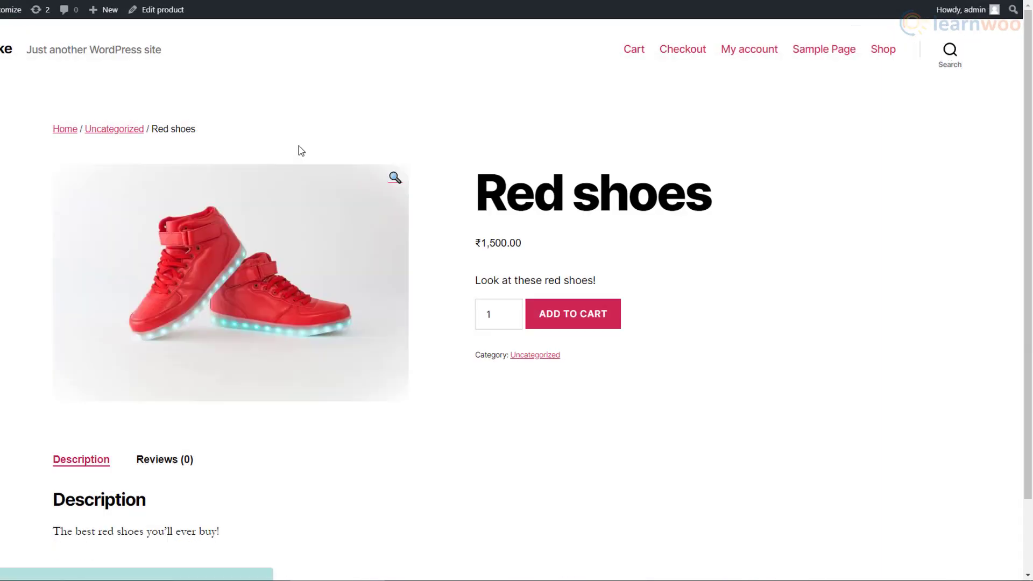
scroll(758, 256, "down", 2)
scroll(738, 309, "up", 2)
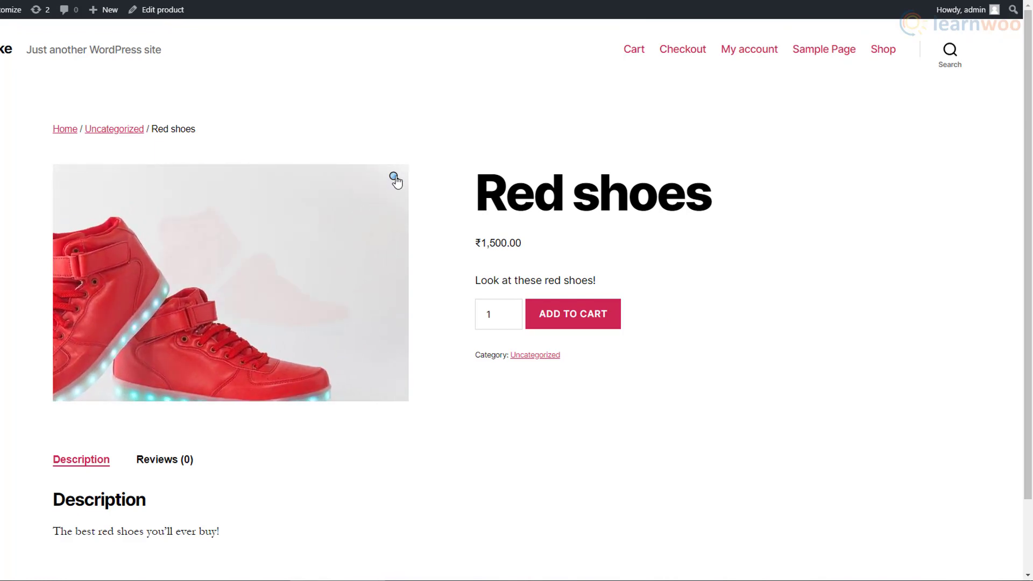
mouse_move(34, 16)
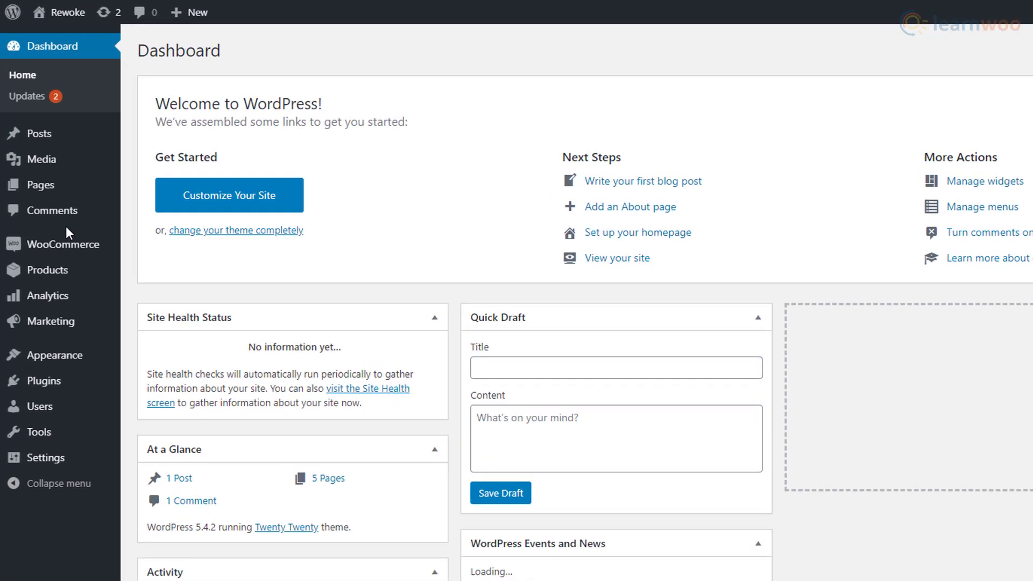
- Start a product import from the products list using the file dummy-data (1).csv
left_click(74, 288)
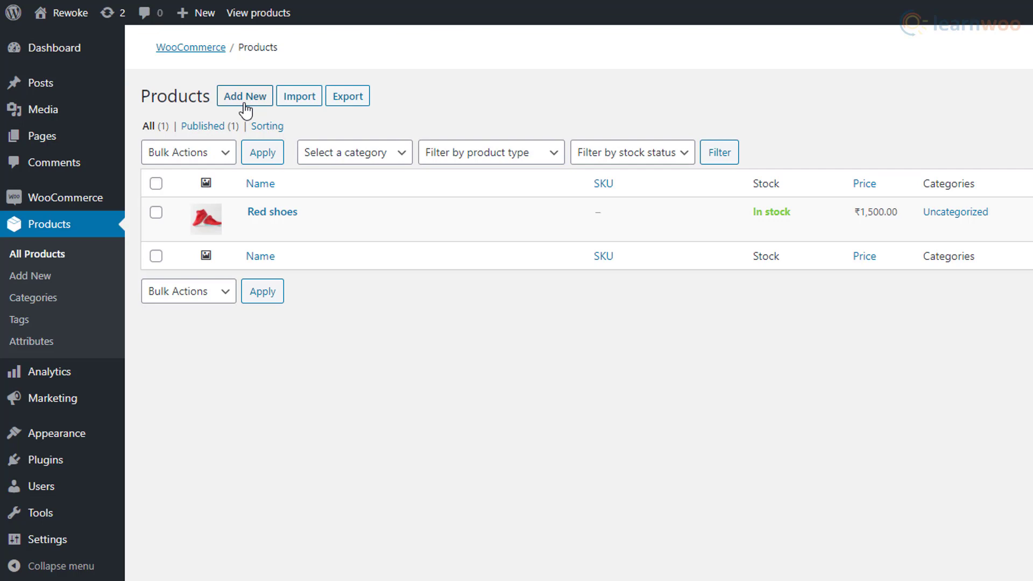
left_click(299, 112)
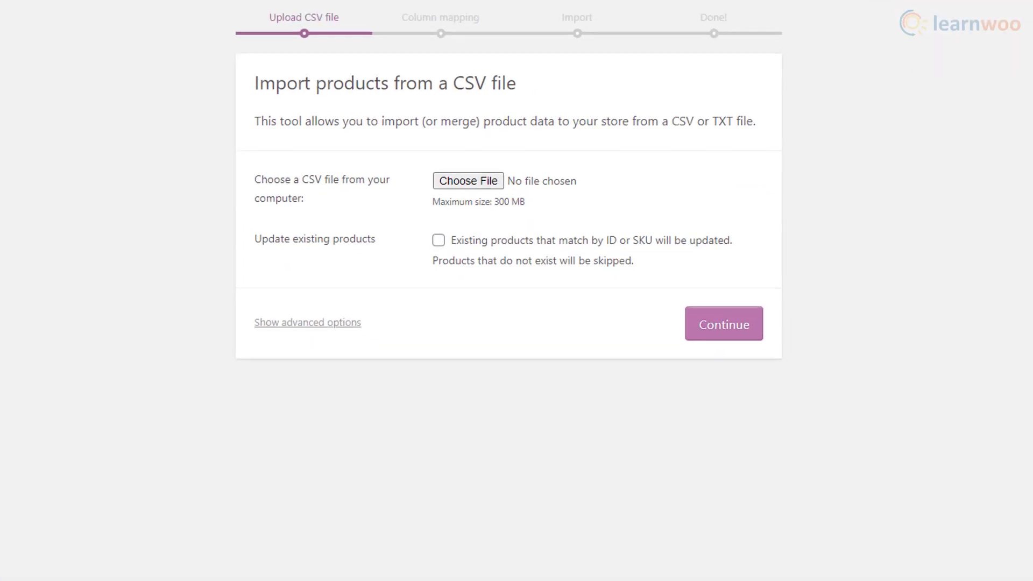
left_click(468, 183)
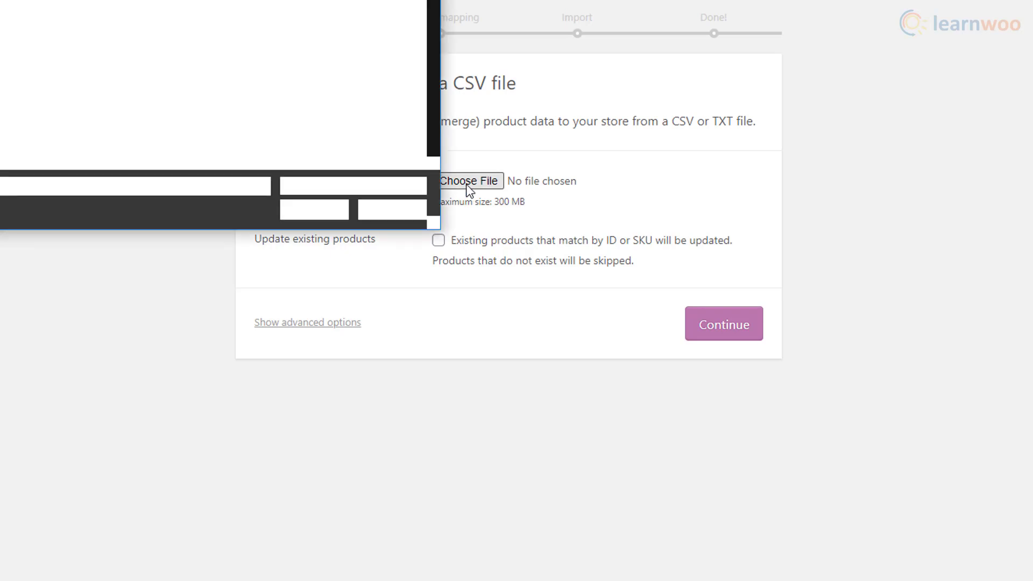
scroll(134, 72, "up", 3)
scroll(162, 59, "up", 1)
left_click(211, 126)
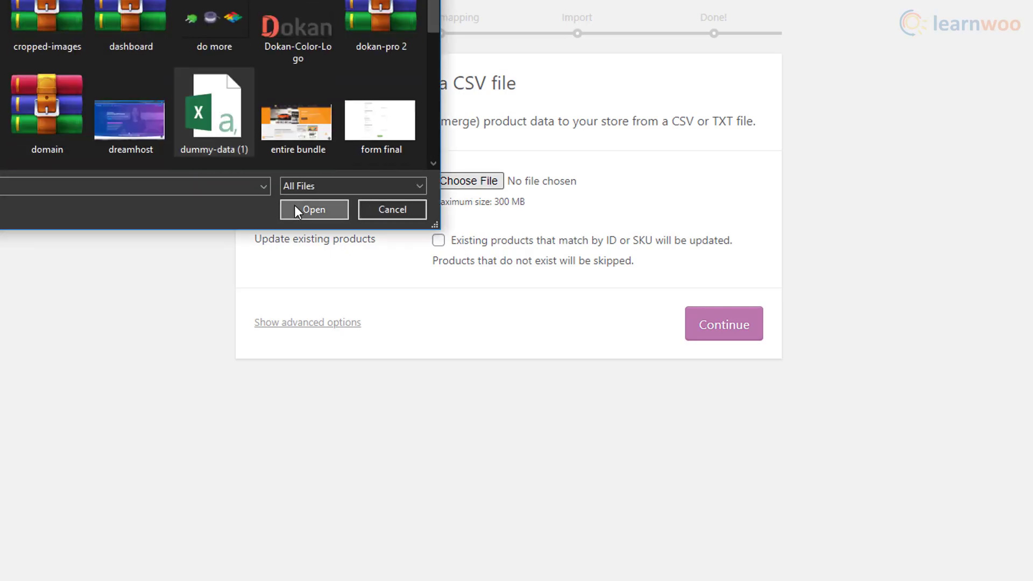
left_click(296, 209)
- Keep the default column mapping, run the importer for 28 products, and view them
left_click(703, 329)
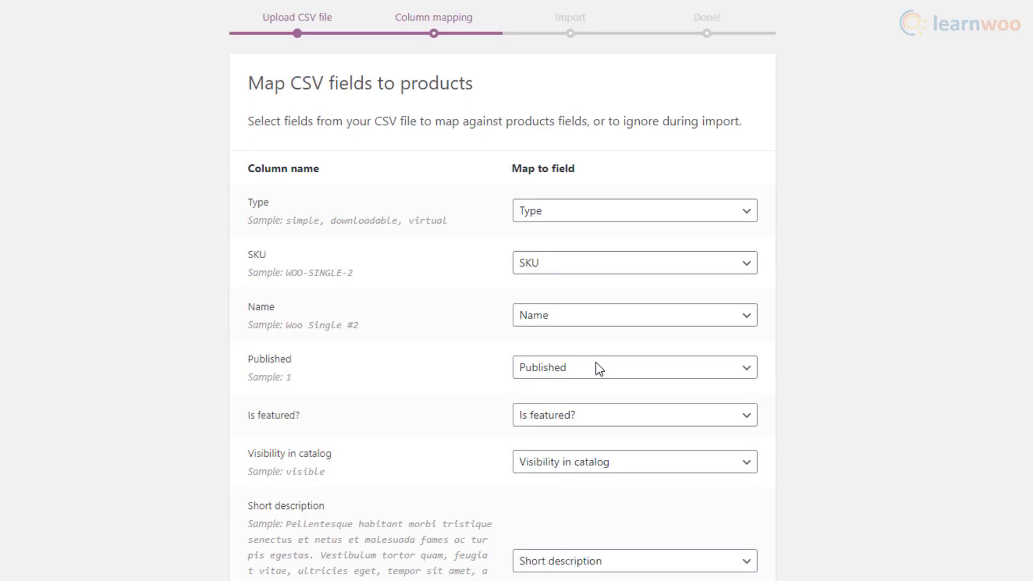
scroll(596, 363, "down", 20)
scroll(596, 363, "down", 15)
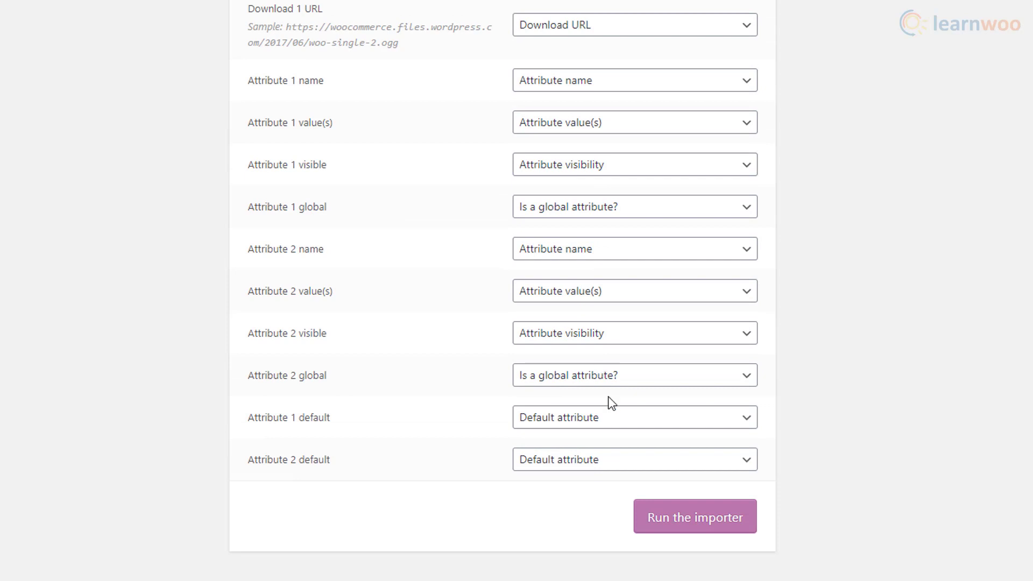
left_click(663, 528)
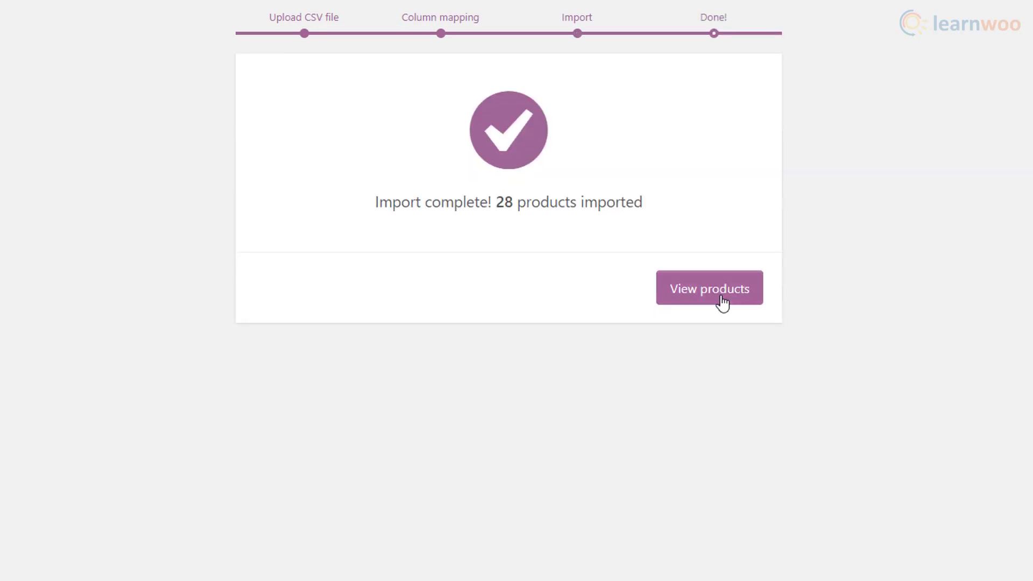
left_click(720, 301)
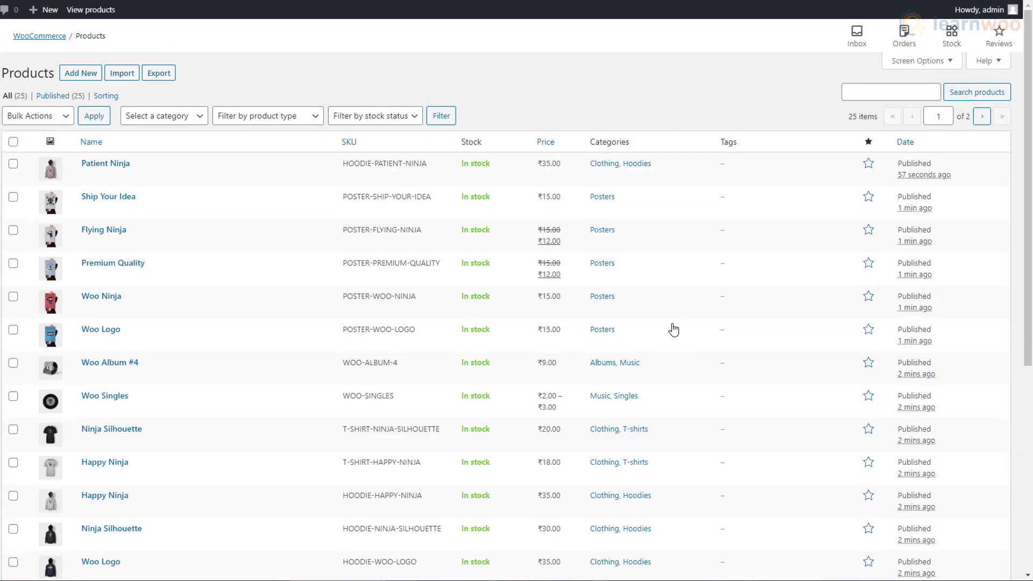
- Browse the storefront Shop page's 25 products, down past Red shoes at ₹1,500
scroll(675, 329, "down", 6)
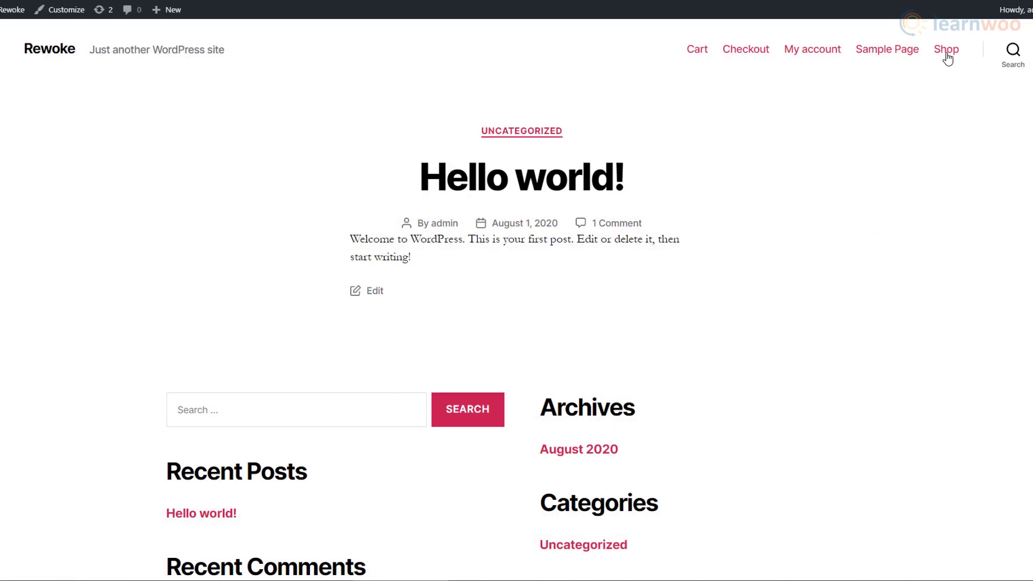
left_click(947, 53)
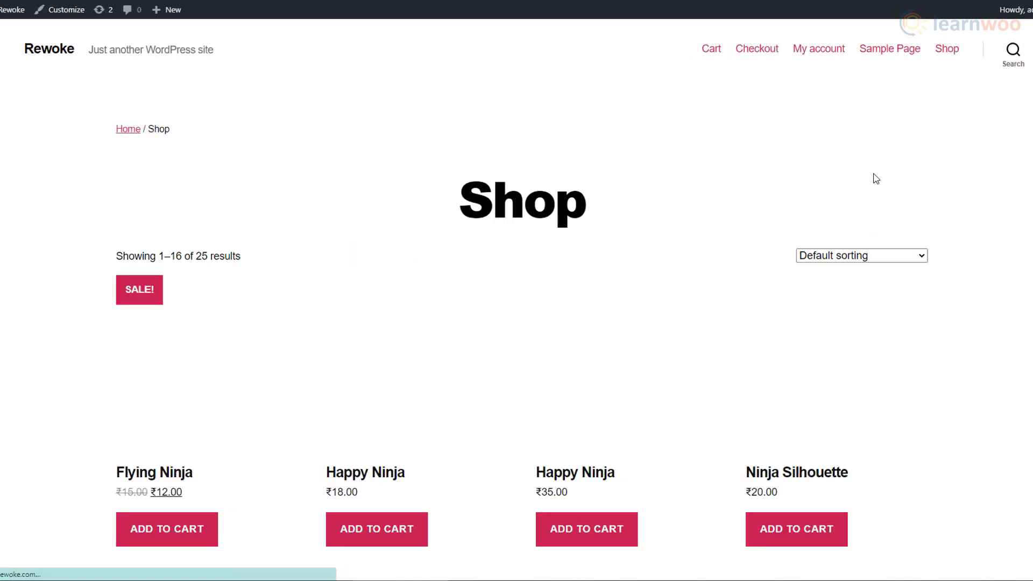
scroll(953, 237, "down", 5)
scroll(959, 269, "down", 8)
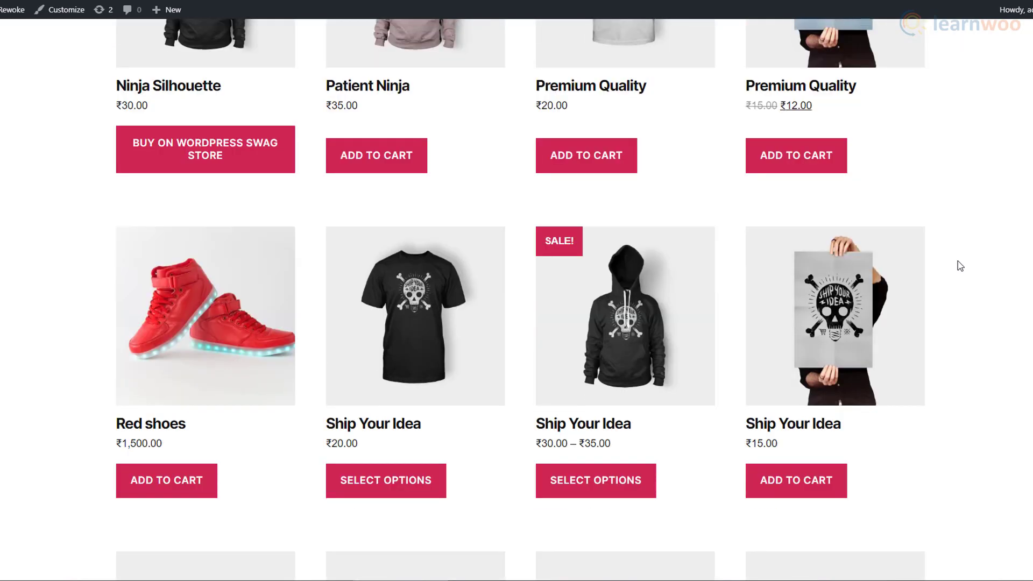
scroll(961, 266, "down", 3)
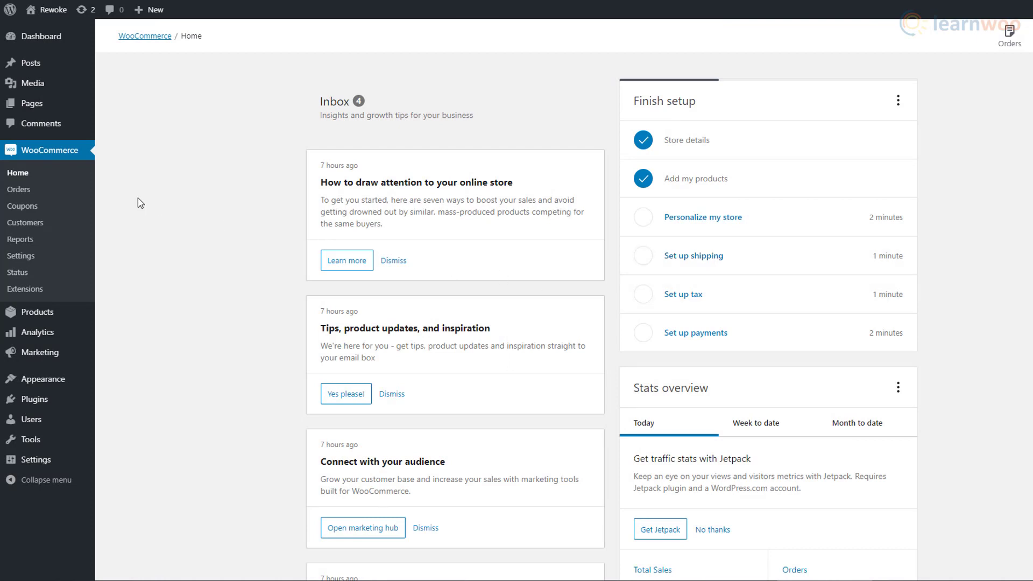
- Create a fixed cart coupon with a generated code, description '20% off!' and amount 250
left_click(69, 193)
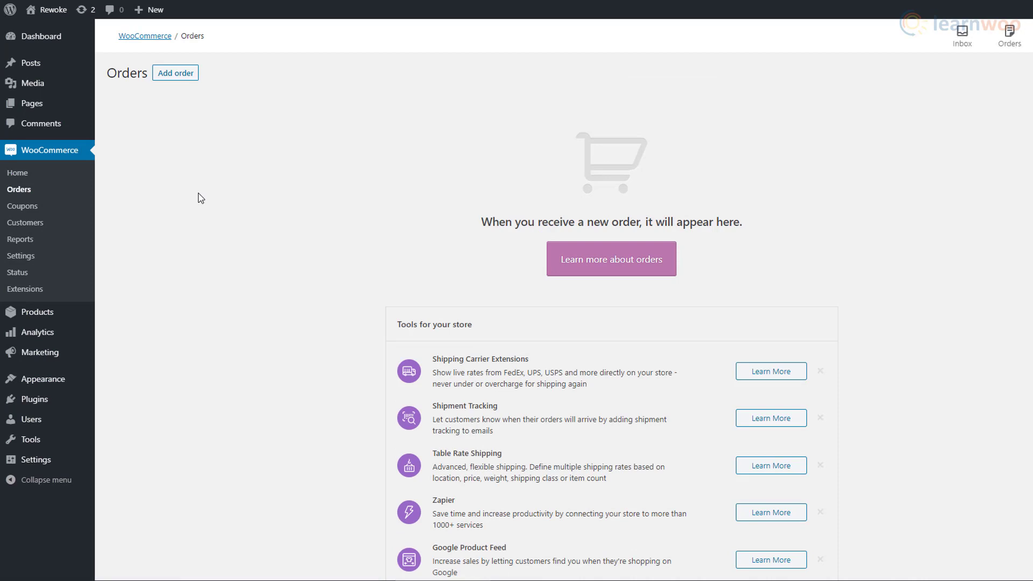
left_click(88, 209)
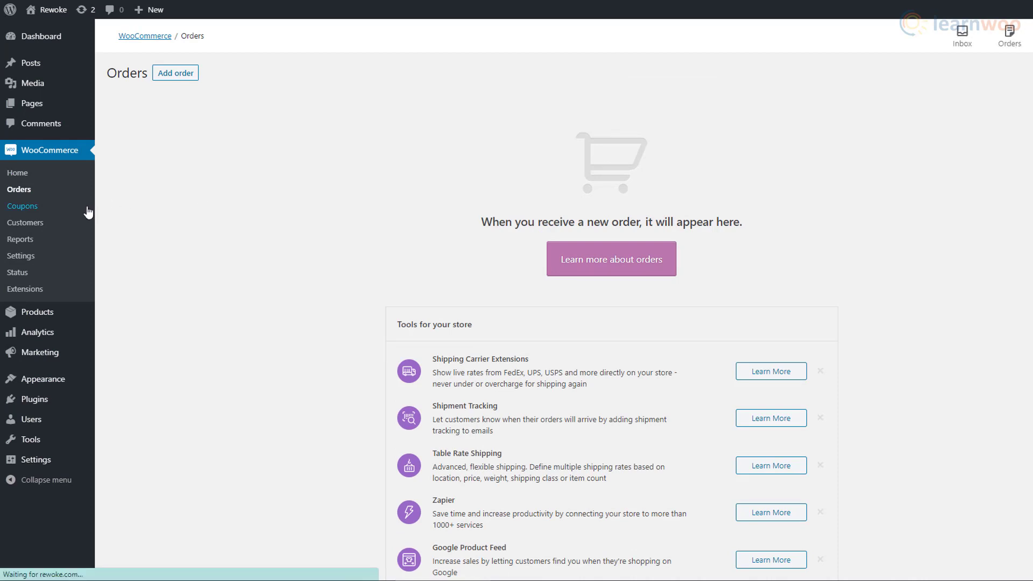
left_click(195, 81)
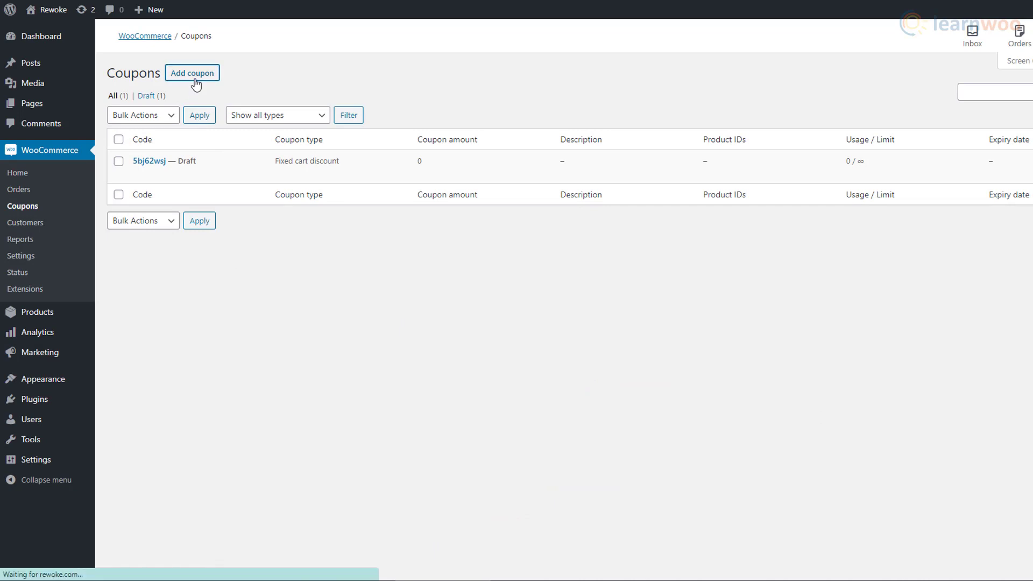
left_click(171, 131)
left_click(169, 160)
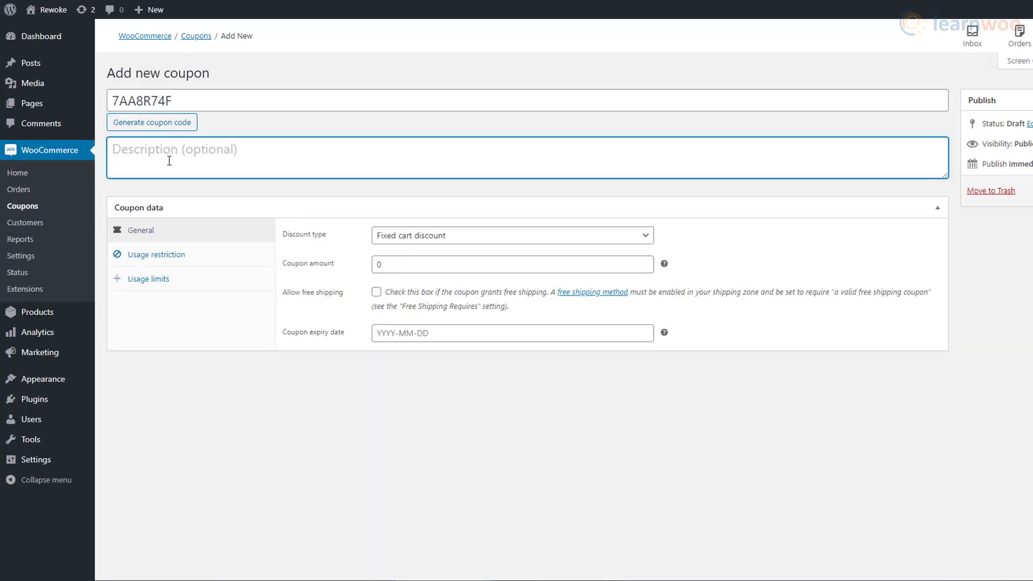
type("20% off!")
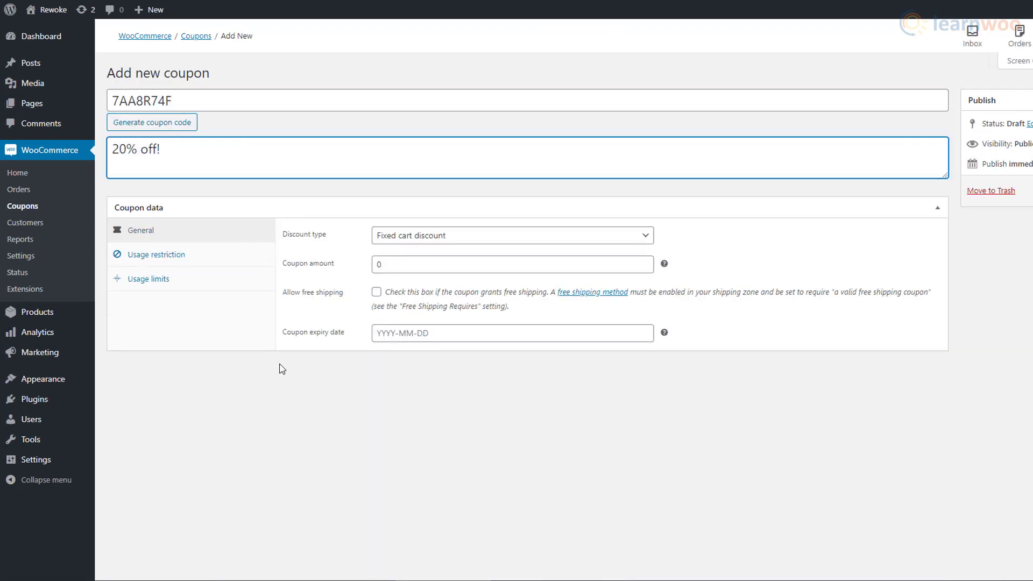
left_click(588, 236)
left_click(588, 243)
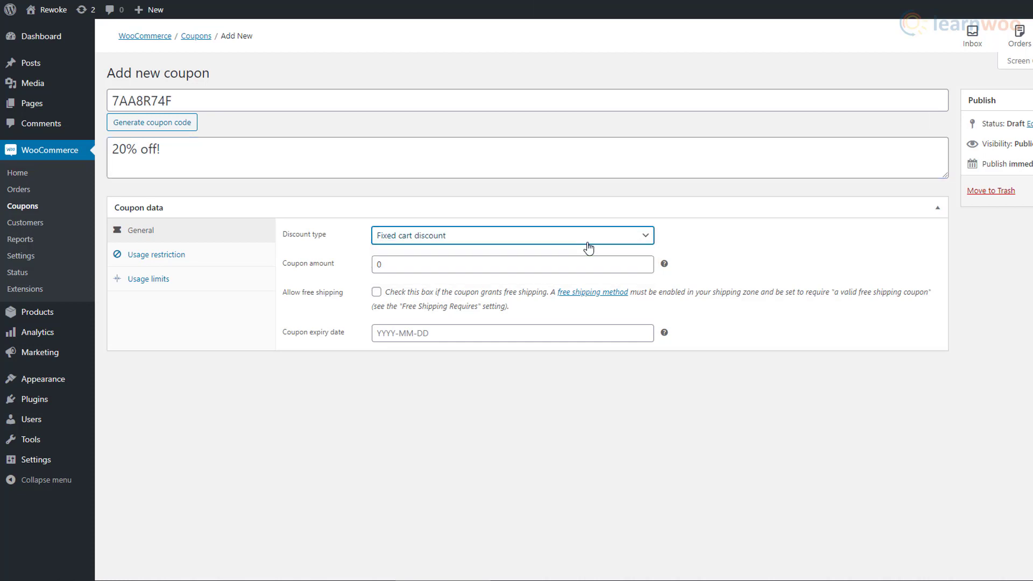
double_click(544, 266)
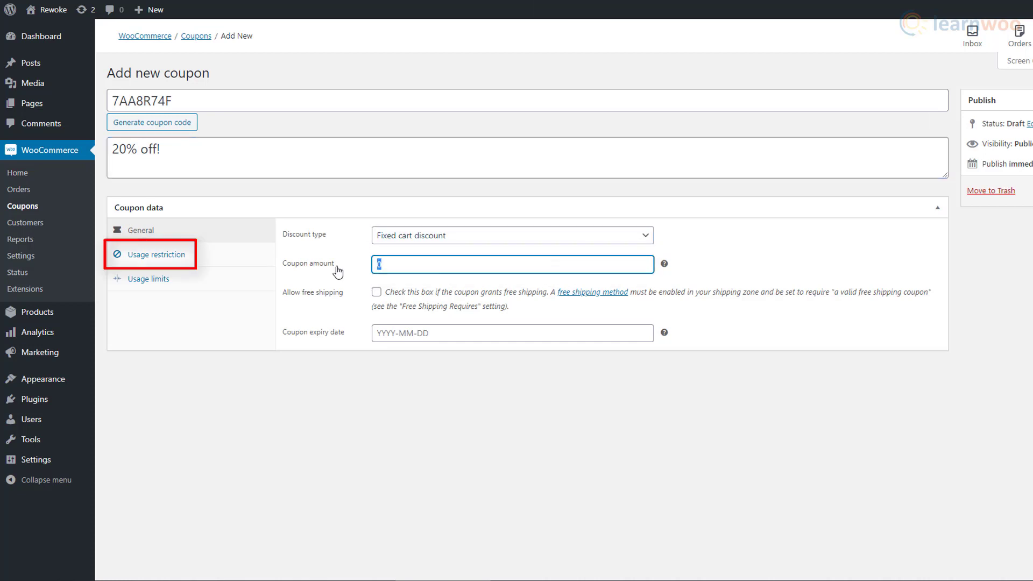
type("250")
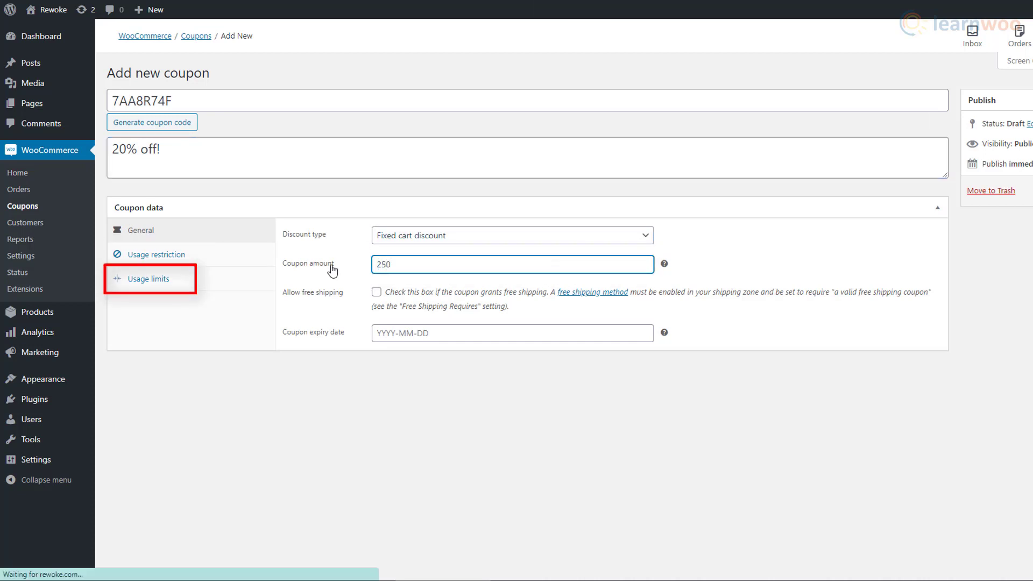
left_click(64, 226)
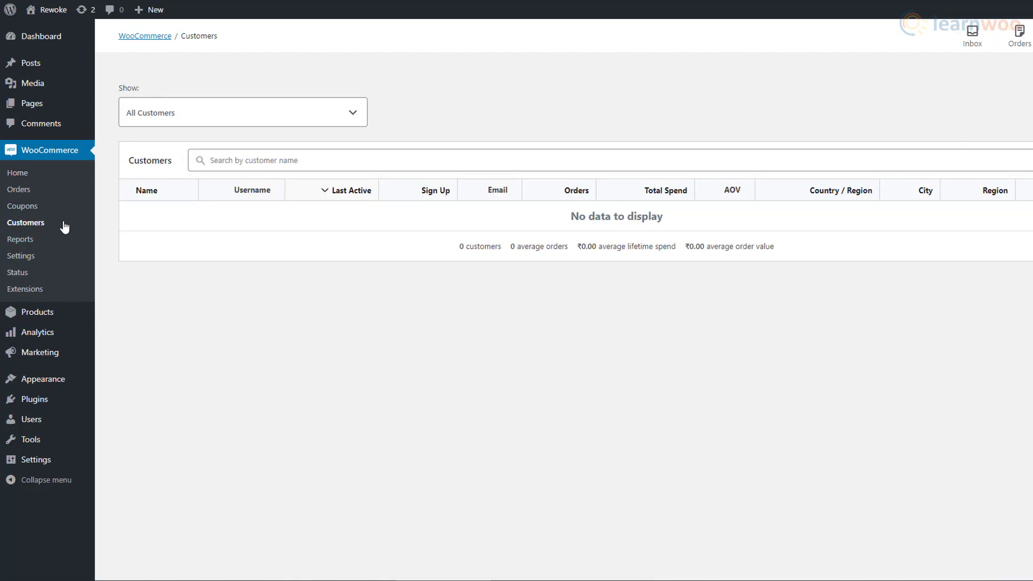
- Review the Reports page, its Customers tab, and the Analytics Overview showing ₹0.00 sales
left_click(58, 247)
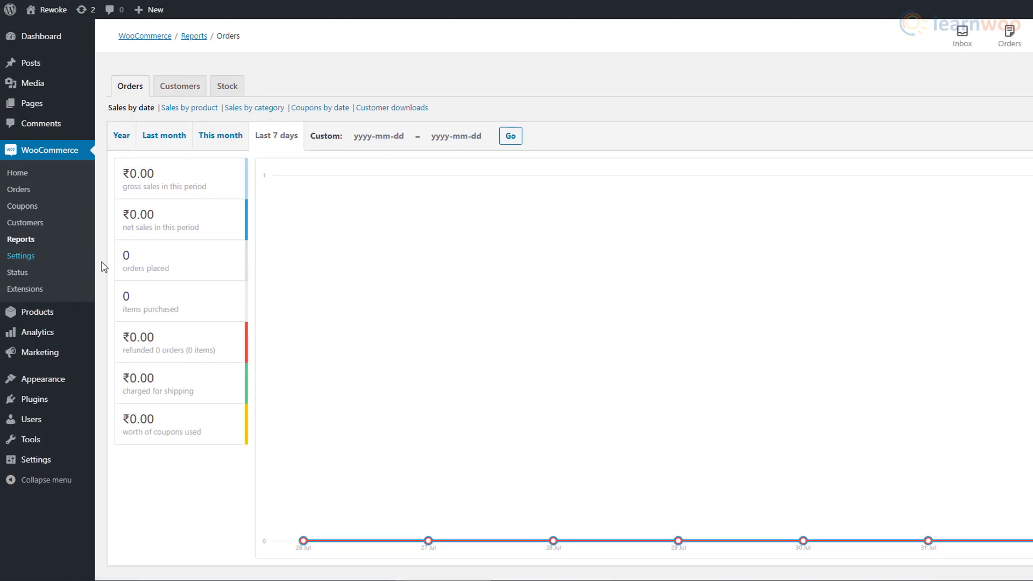
scroll(331, 420, "down", 1)
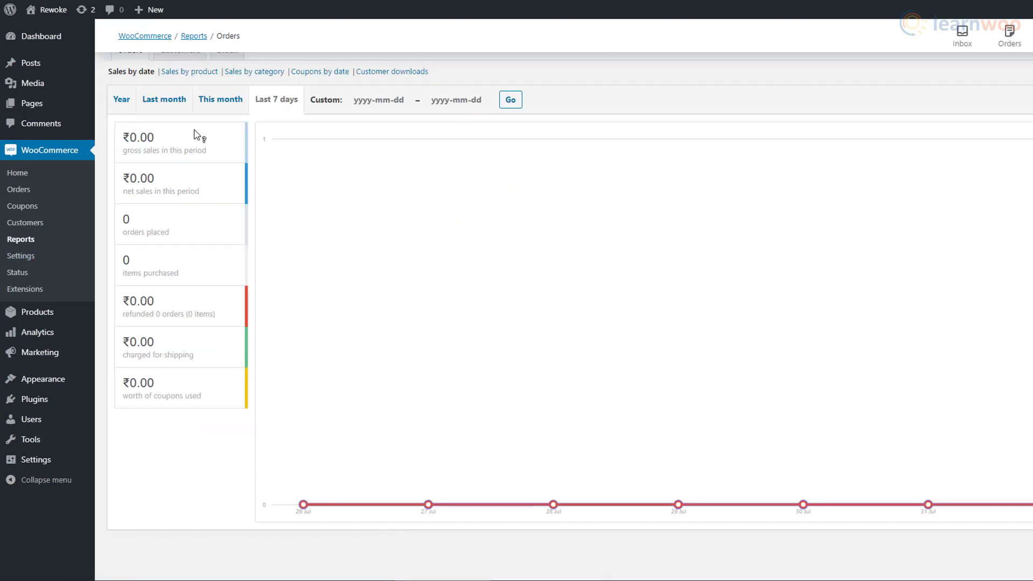
scroll(200, 151, "up", 1)
left_click(177, 86)
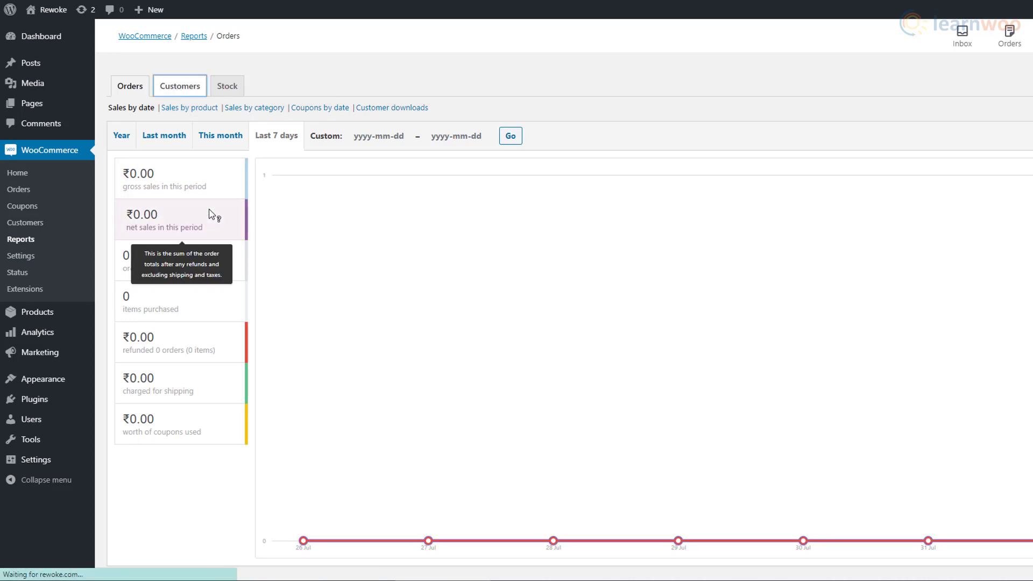
left_click(83, 341)
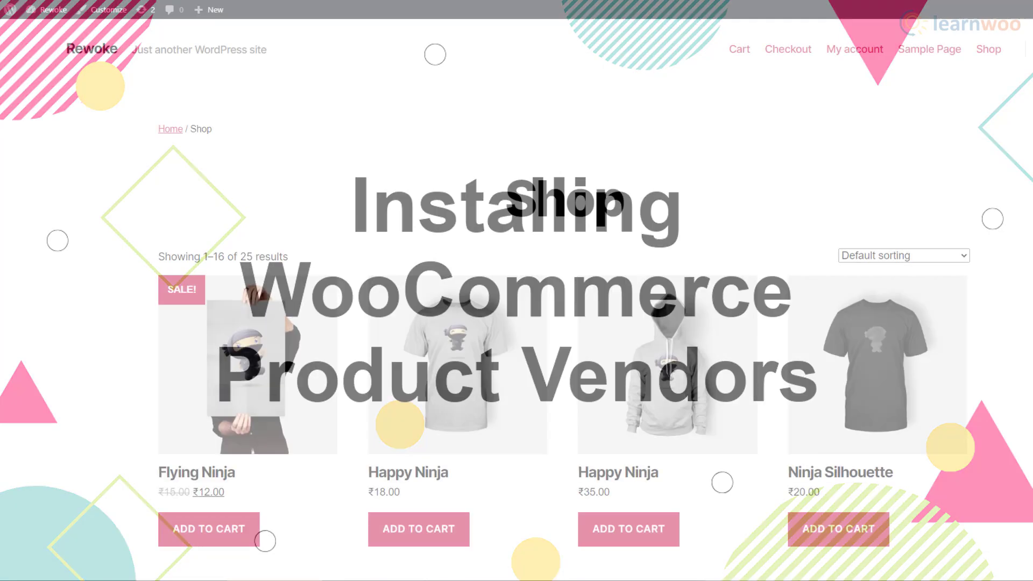
- Scroll down through the Shop page's product listing
scroll(516, 291, "down", 3)
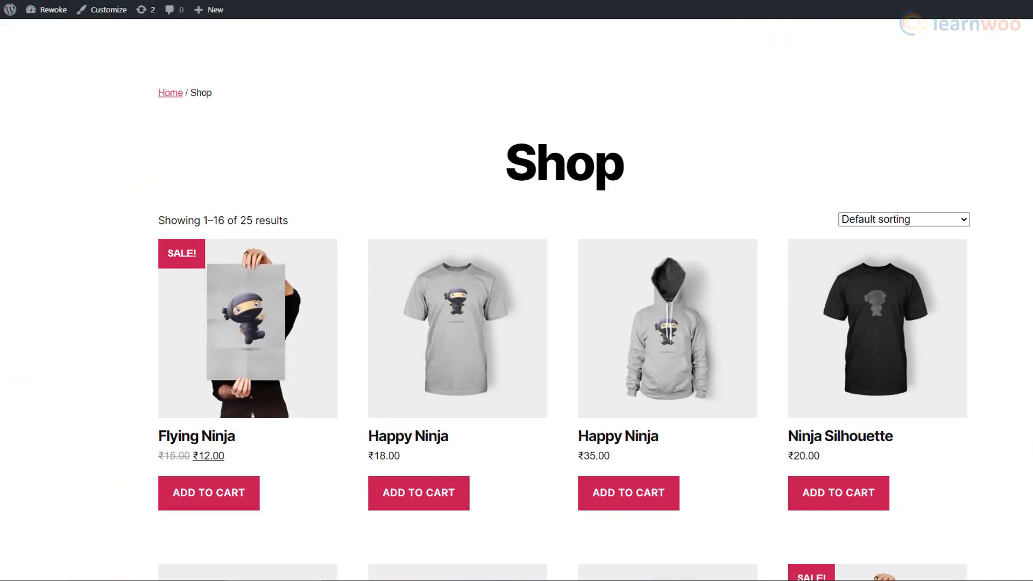
scroll(564, 299, "down", 5)
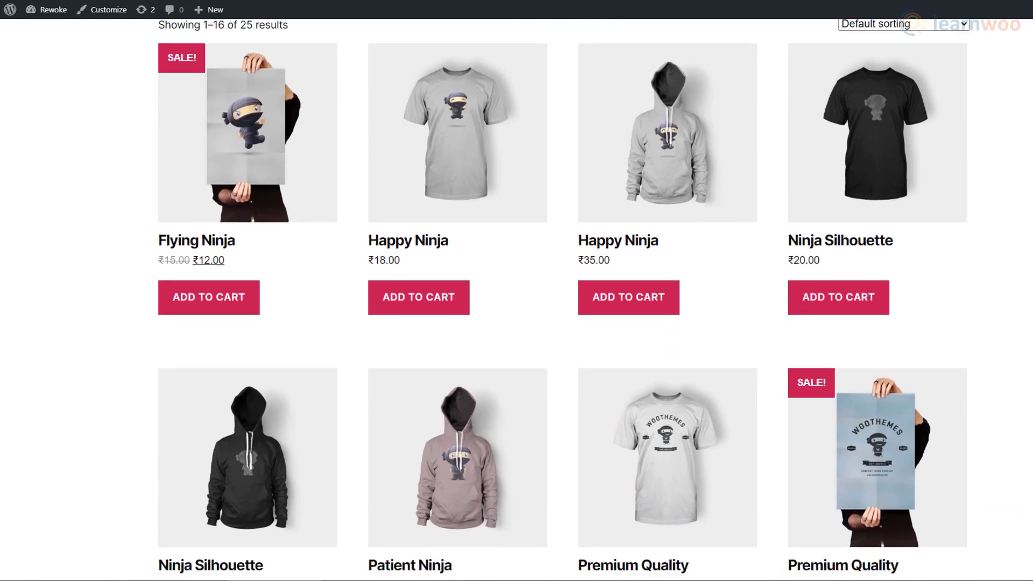
scroll(562, 299, "down", 6)
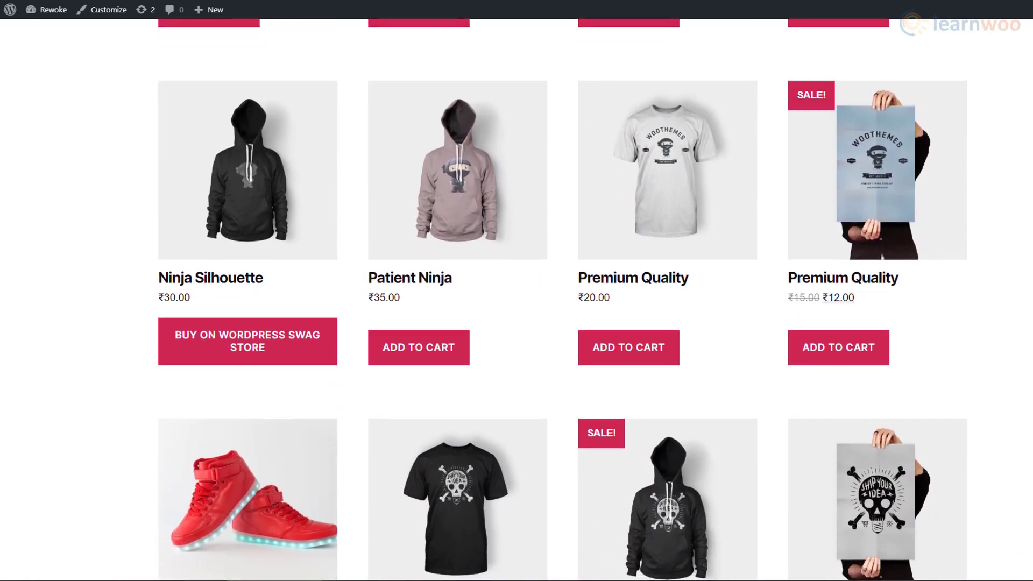
scroll(562, 299, "down", 5)
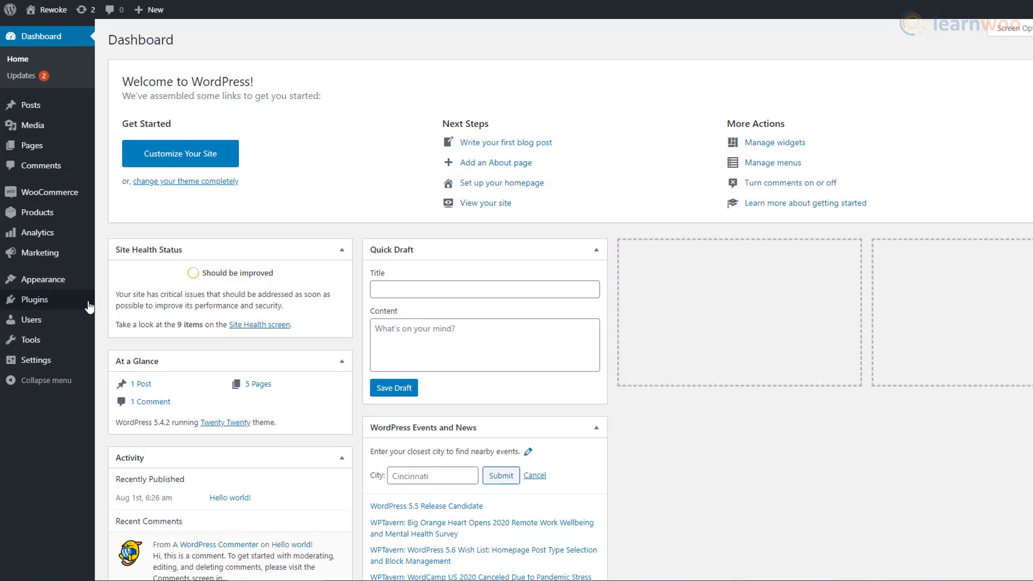
- Upload woocommerce-product-vendors.zip as a new plugin, install it and activate it
mouse_move(86, 307)
left_click(150, 323)
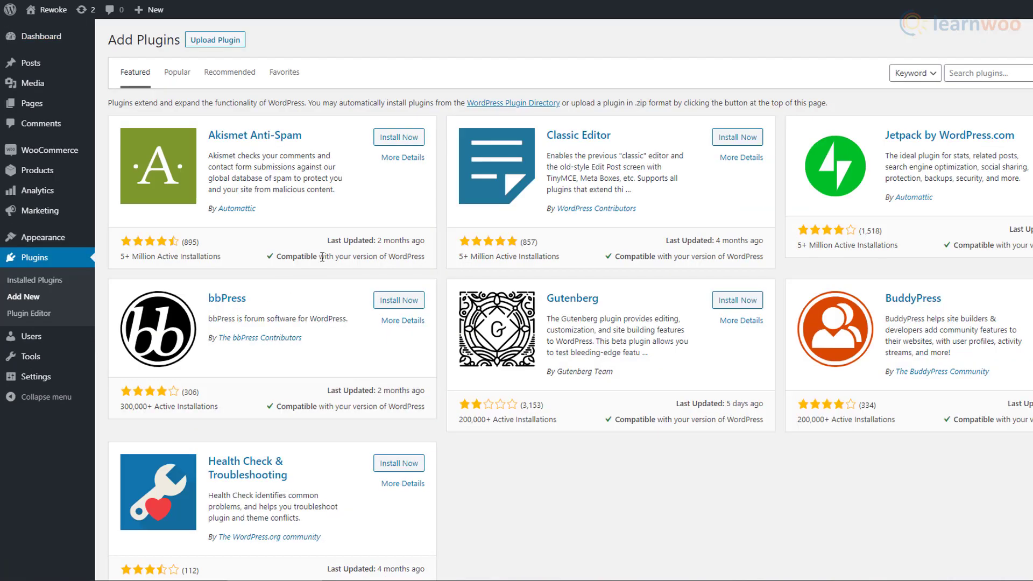
left_click(227, 48)
left_click(516, 154)
scroll(500, 162, "down", 10)
left_click(503, 176)
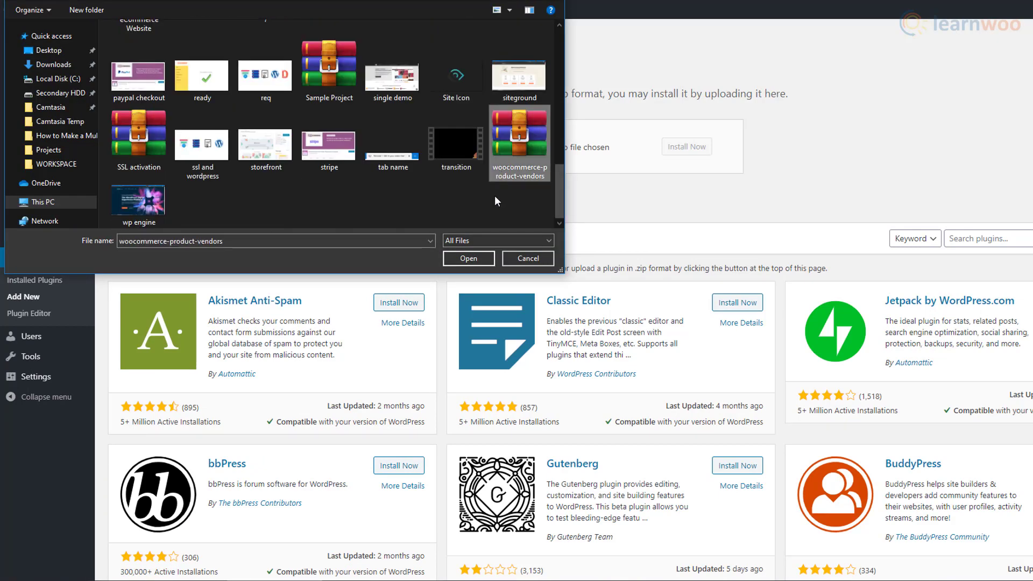
double_click(503, 176)
left_click(698, 154)
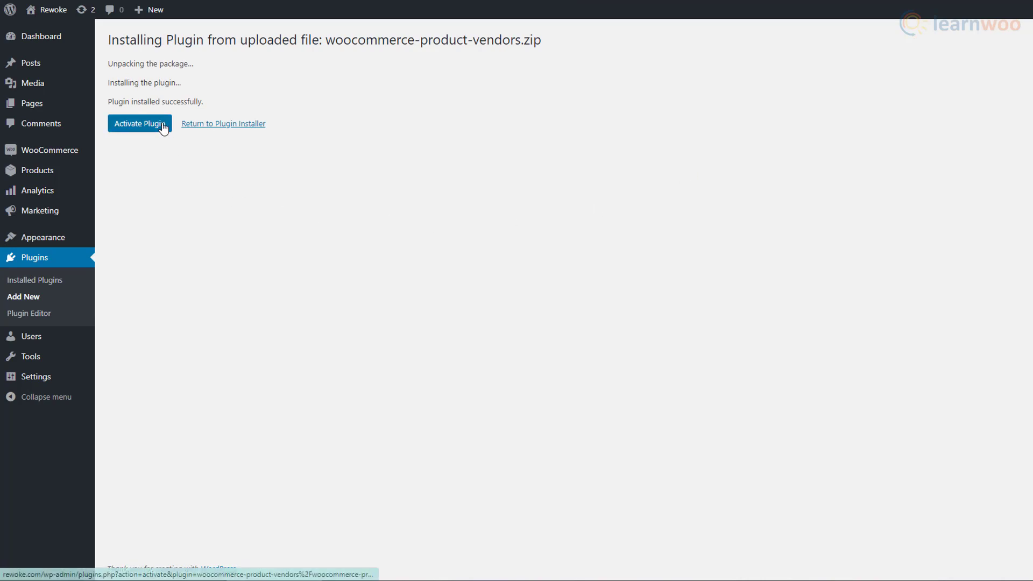
left_click(163, 127)
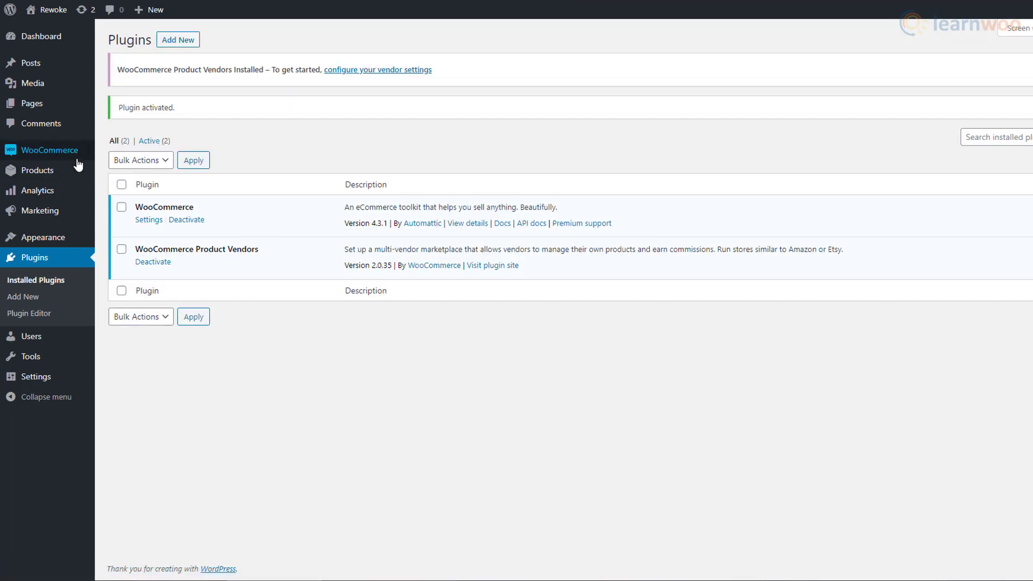
- Open the Products > Vendors settings and keep the payout schedule on Manual
mouse_move(78, 164)
left_click(143, 235)
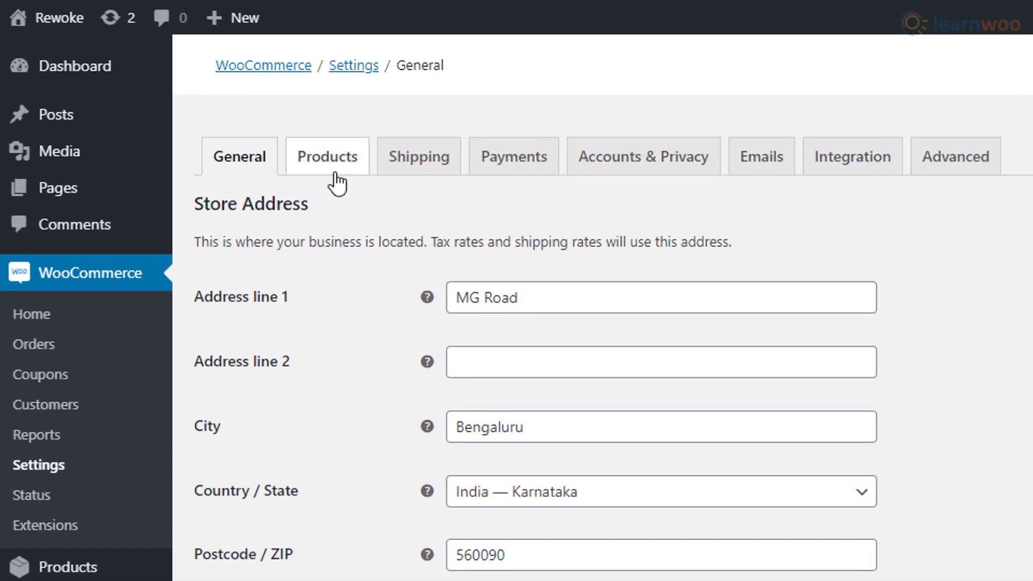
left_click(337, 179)
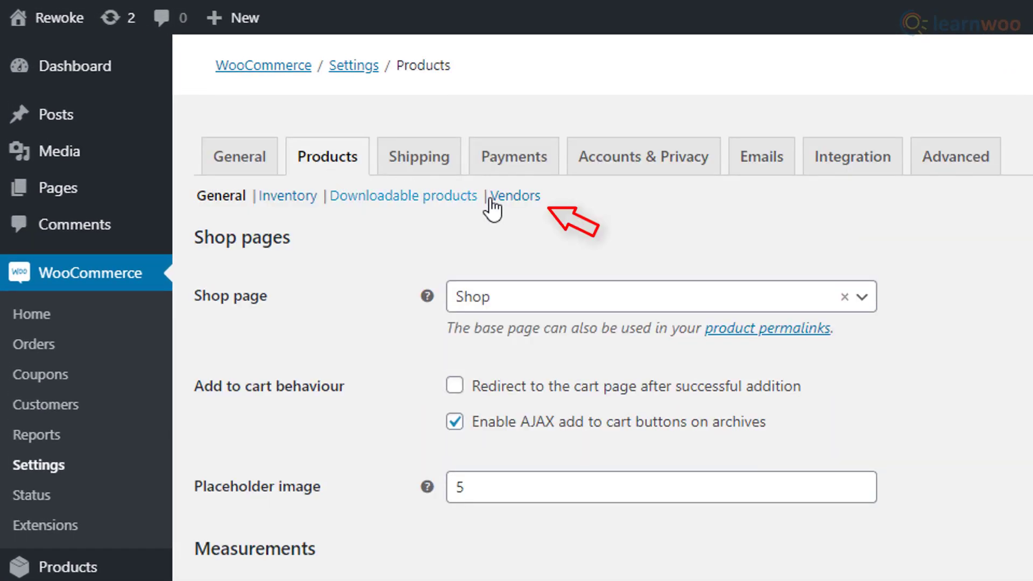
left_click(505, 207)
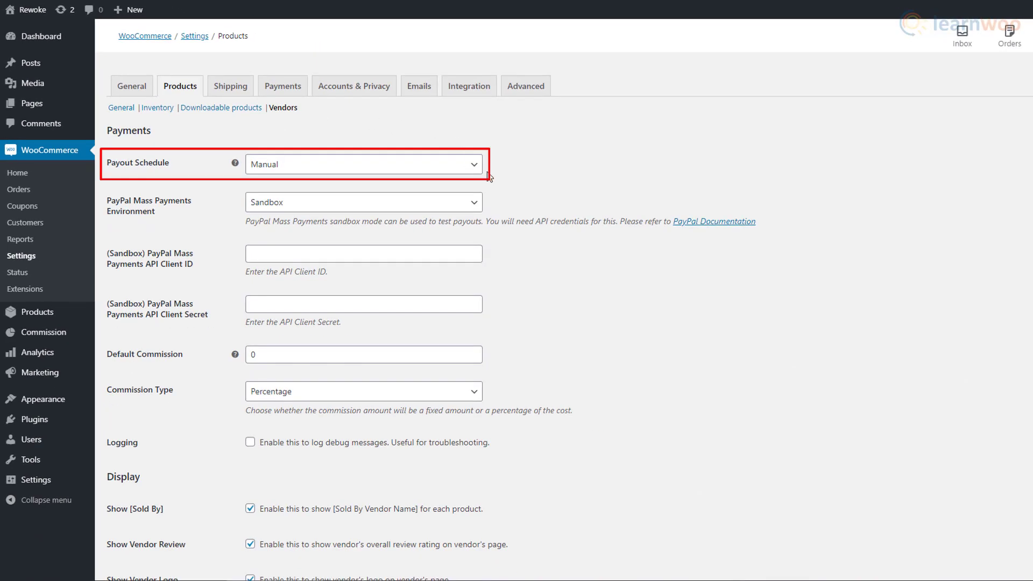
left_click(478, 168)
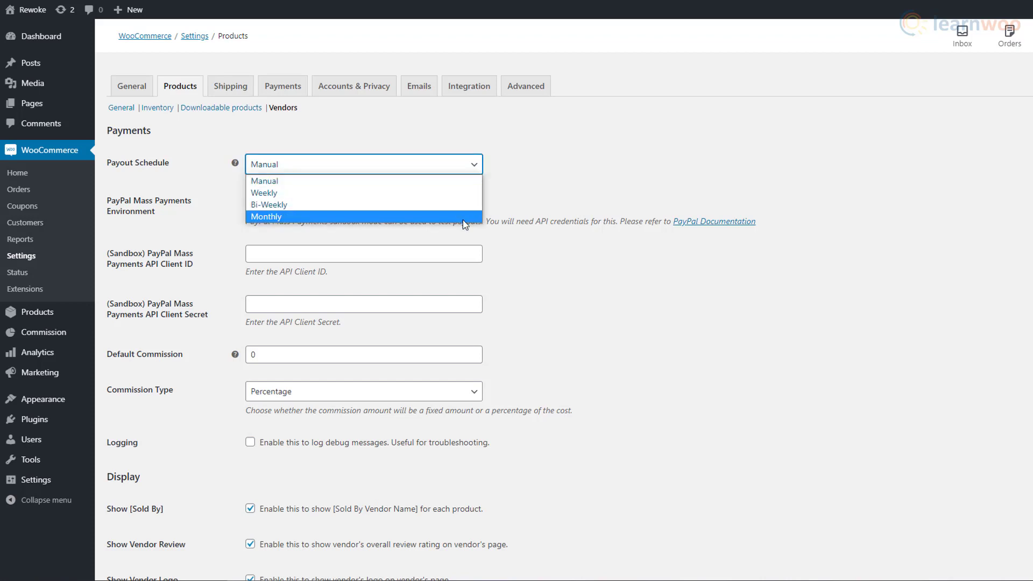
left_click(472, 170)
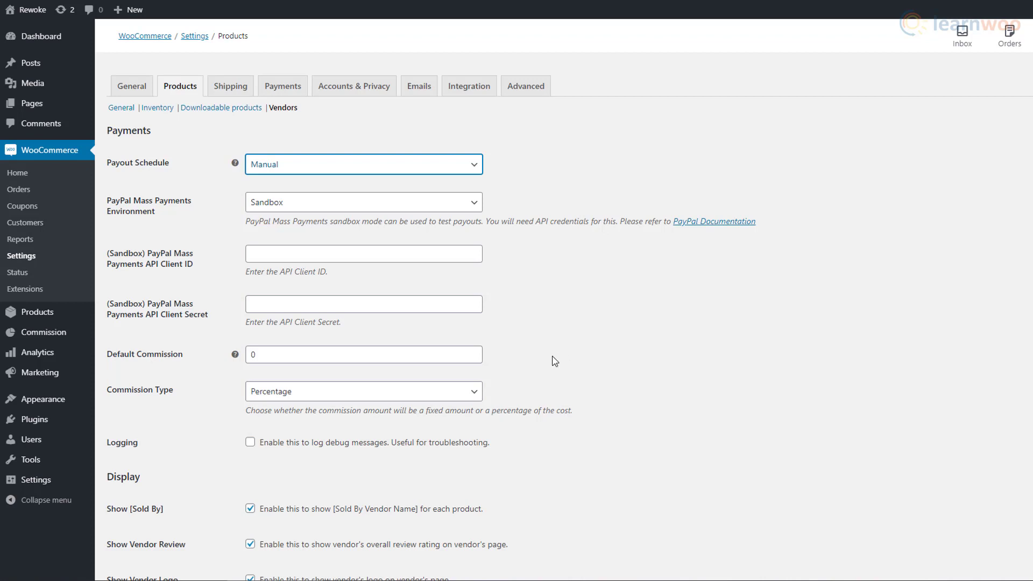
- Set the default commission to a fixed 50 and save the vendor settings
left_click(481, 397)
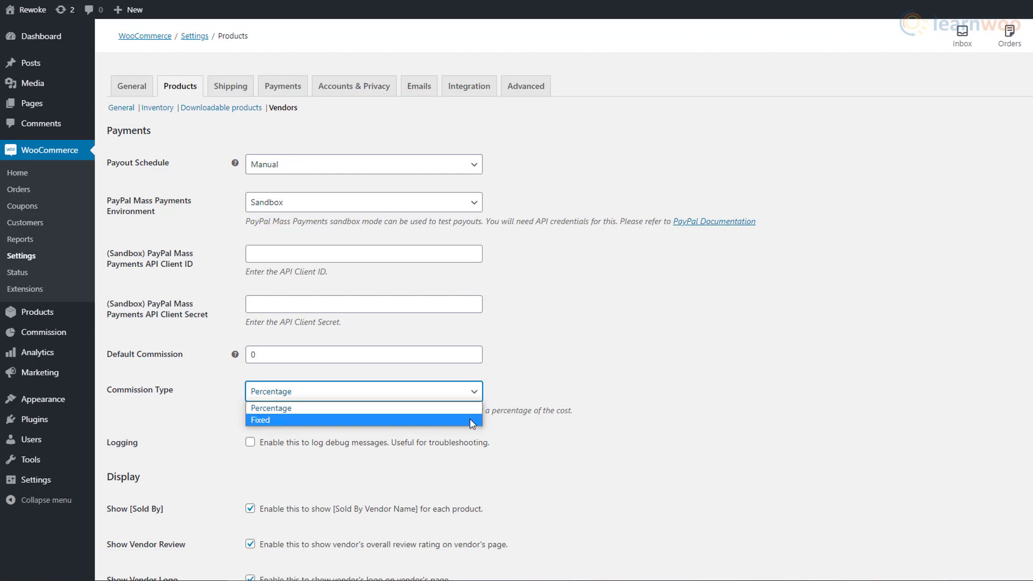
left_click(479, 404)
double_click(284, 355)
type("20")
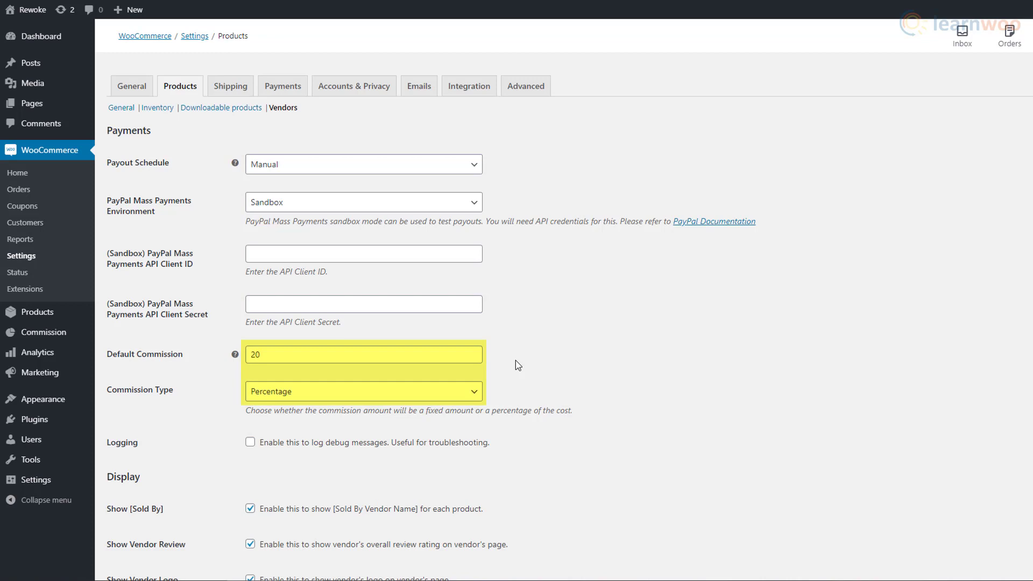
double_click(256, 355)
type("50")
left_click(364, 391)
left_click(352, 419)
scroll(515, 371, "down", 3)
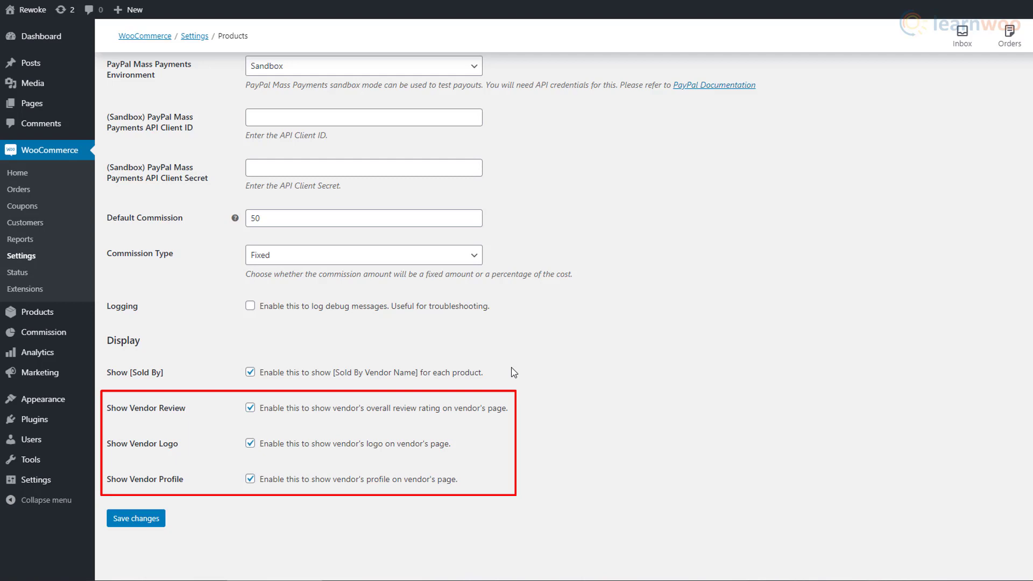
left_click(161, 519)
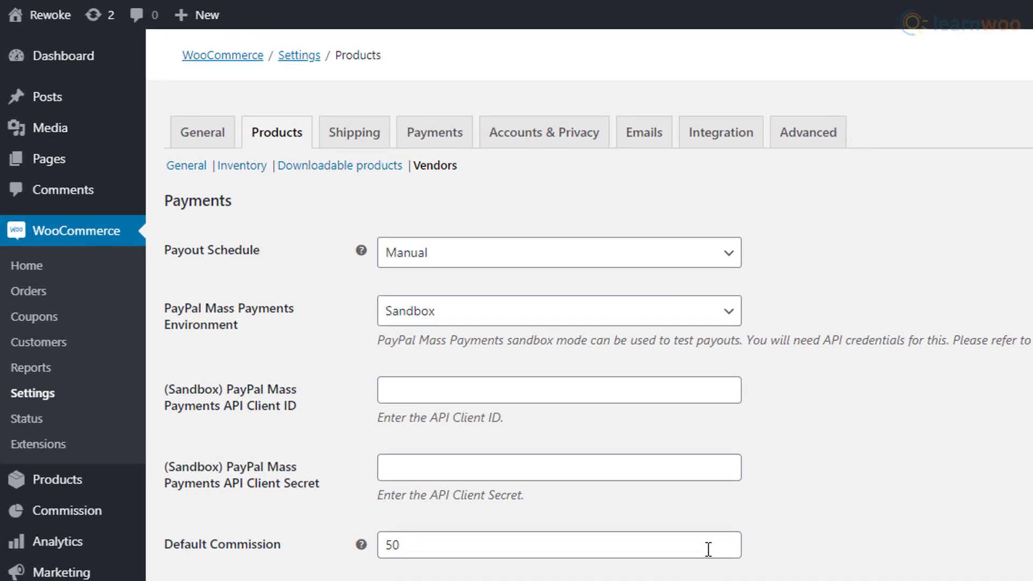
left_click(379, 150)
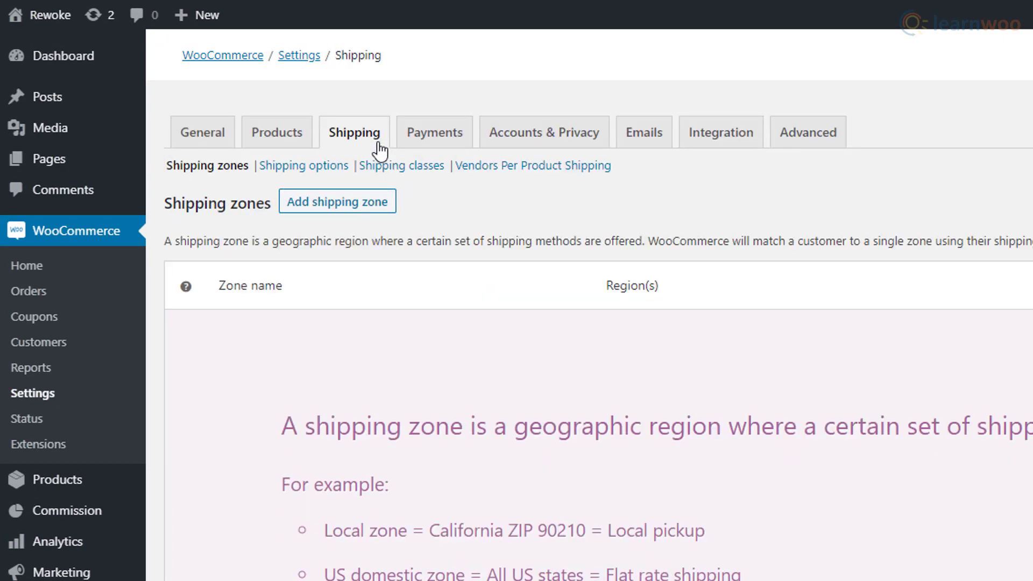
- Enable Vendors Per Product Shipping and view vendor emails like Vendor Registration and Vendor Approval
left_click(511, 170)
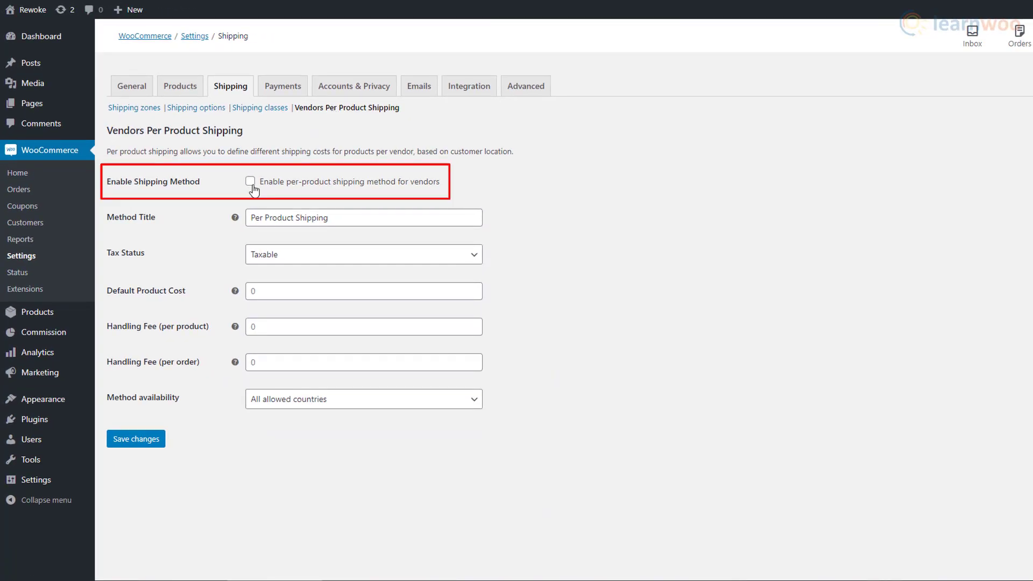
left_click(251, 183)
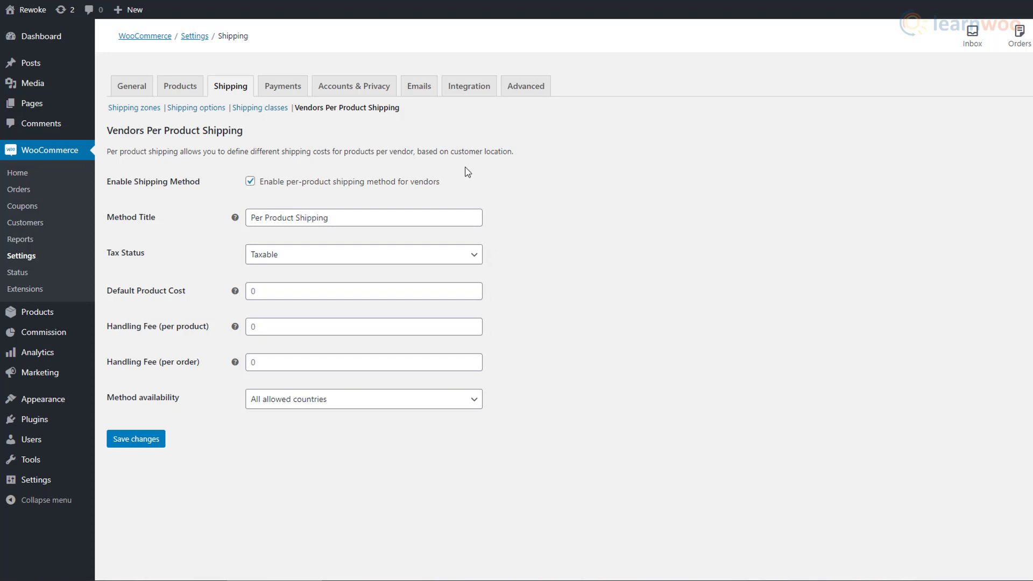
left_click(423, 100)
scroll(507, 226, "down", 6)
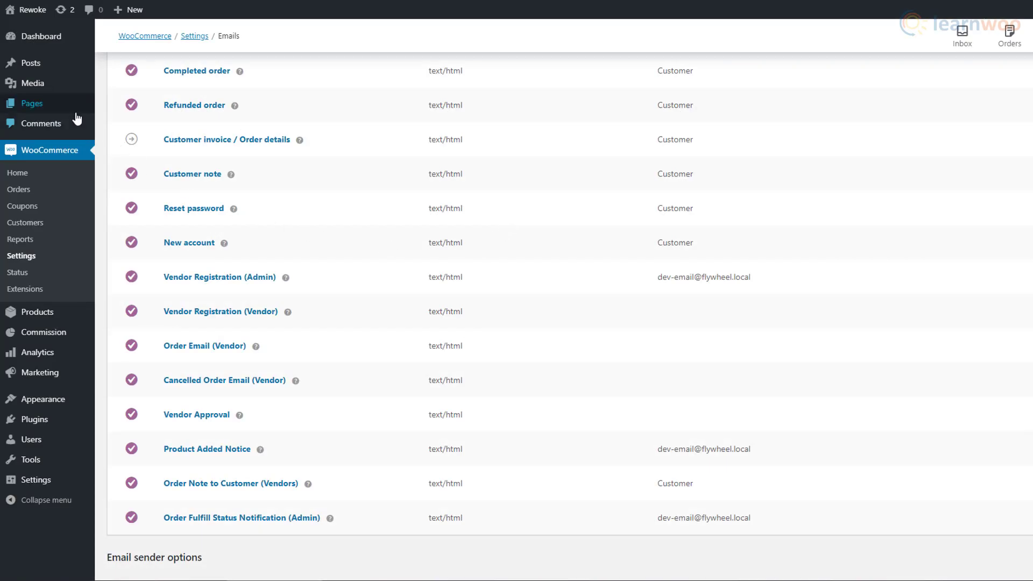
- Publish a new 'Vendor Registration' page containing the [wcpv_registration] shortcode
mouse_move(78, 117)
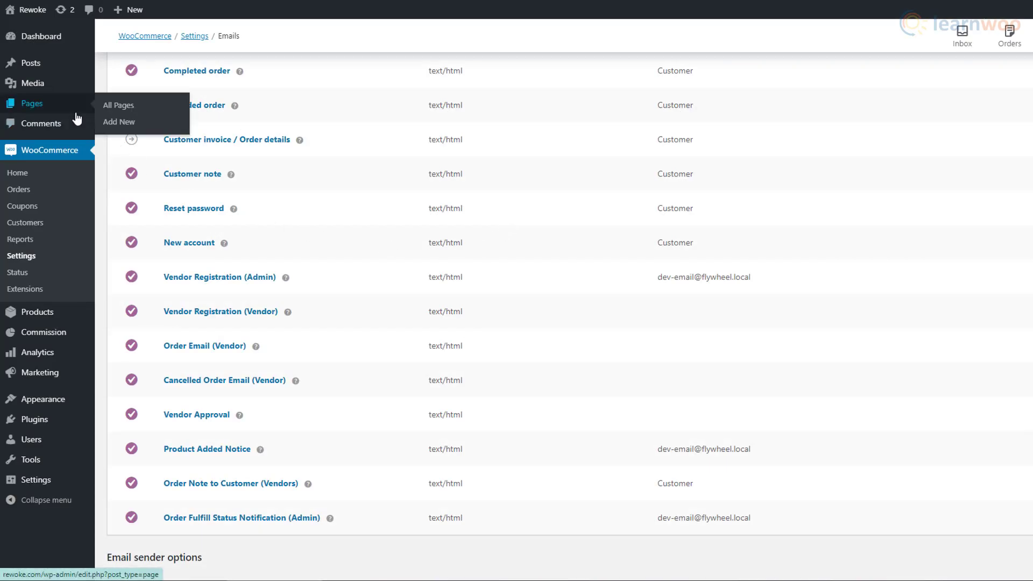
left_click(152, 130)
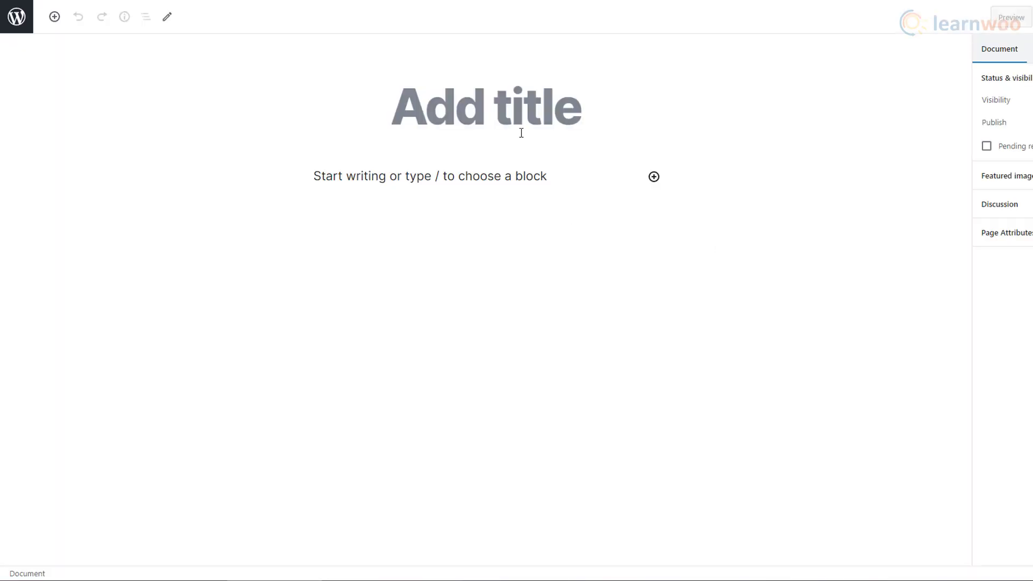
left_click(527, 123)
type("Vendor Regist")
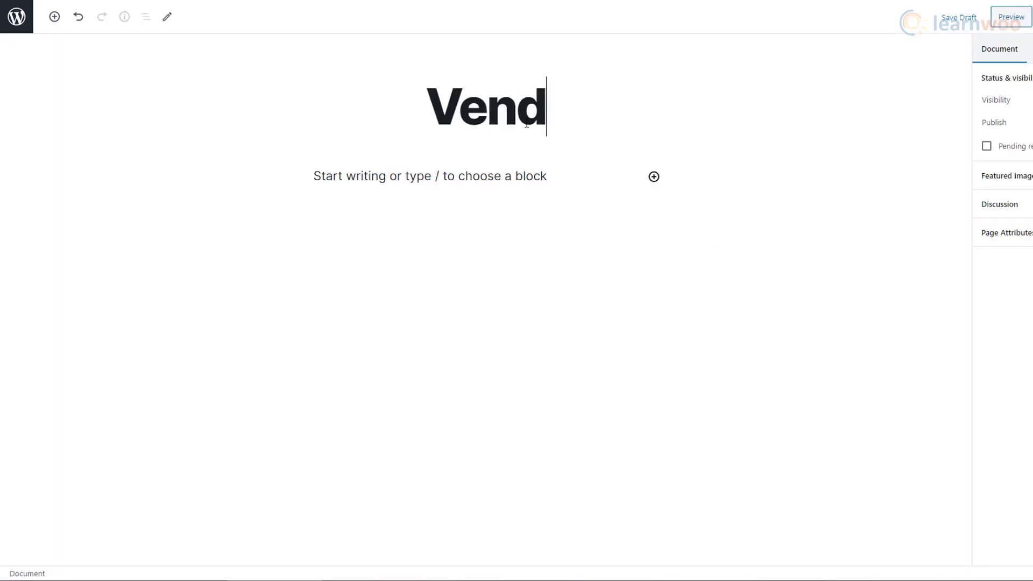
type("ratoin")
key("BackSpace")
key("BackSpace")
key("BackSpace")
type("ion")
left_click(415, 180)
type("[wcpv_registration]")
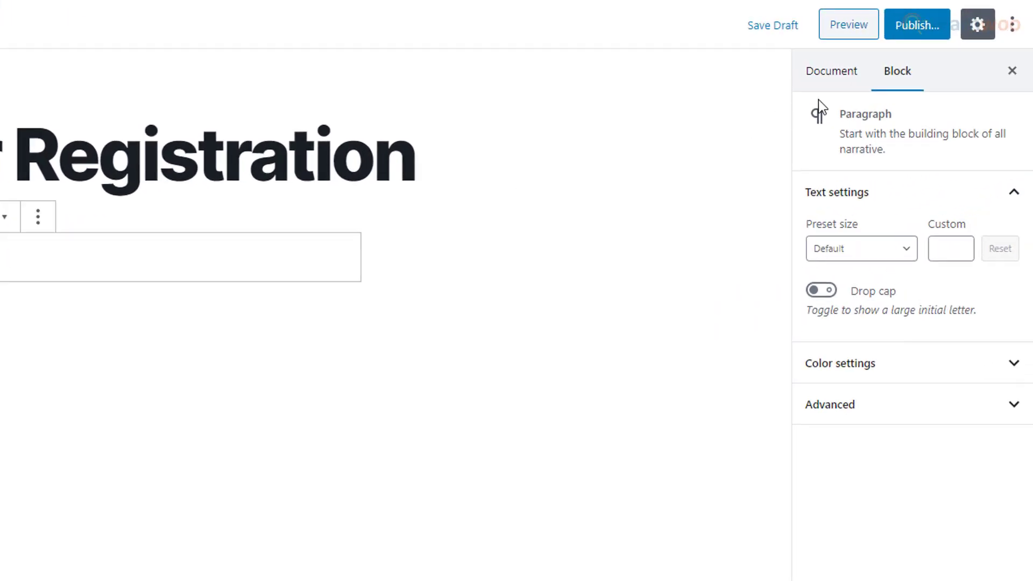
left_click(921, 27)
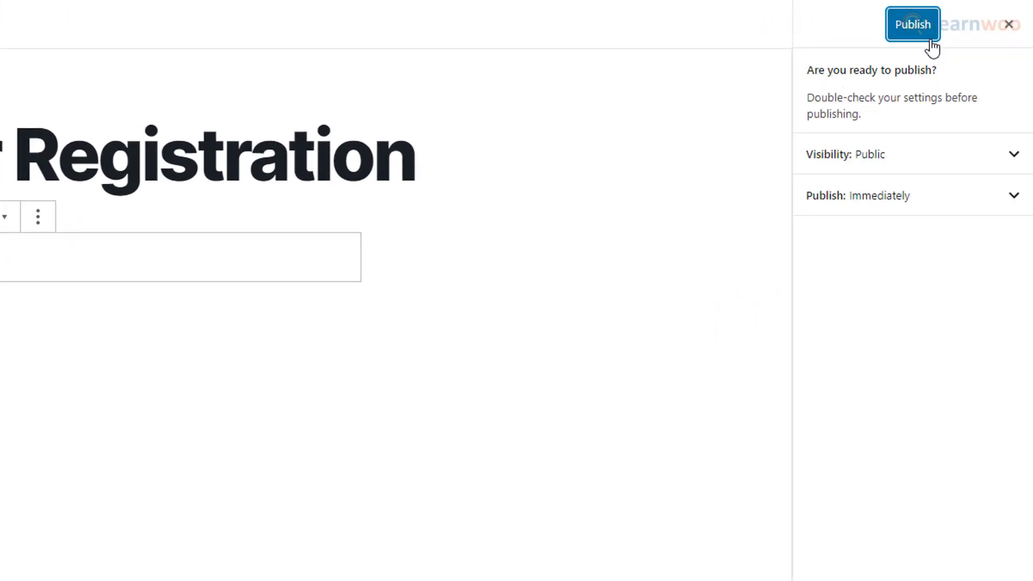
left_click(928, 41)
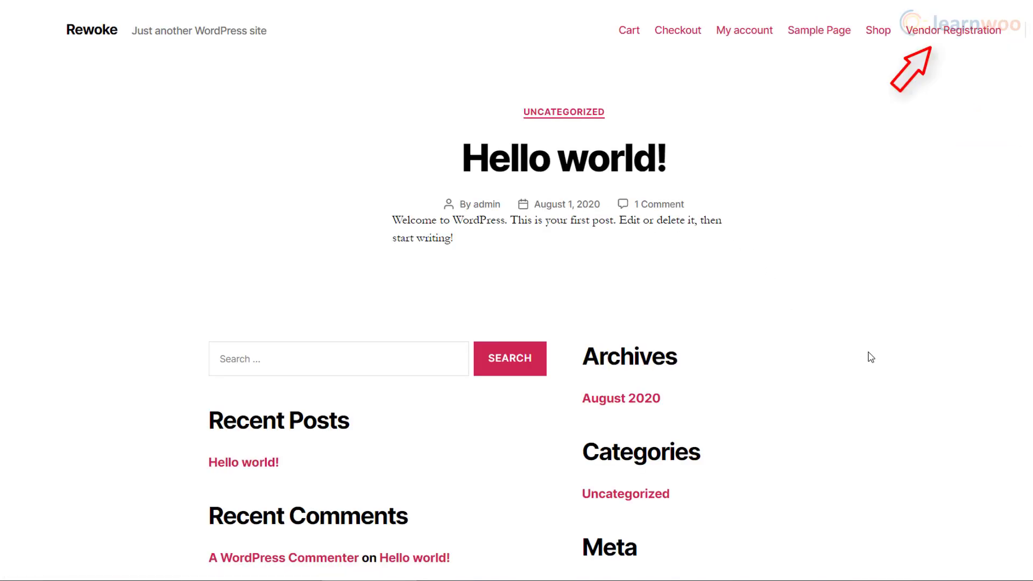
- On the Vendor Registration page, enter first and last name, a username and the email twice
left_click(944, 31)
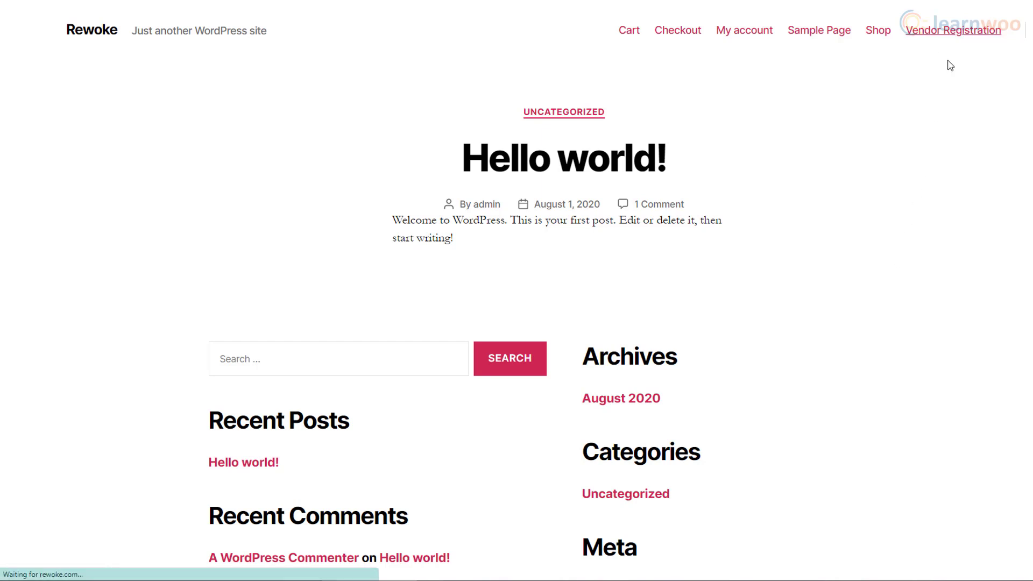
left_click(473, 329)
type("John")
key("Tab")
type("Doe")
key("Tab")
type("johndoe")
key("Tab")
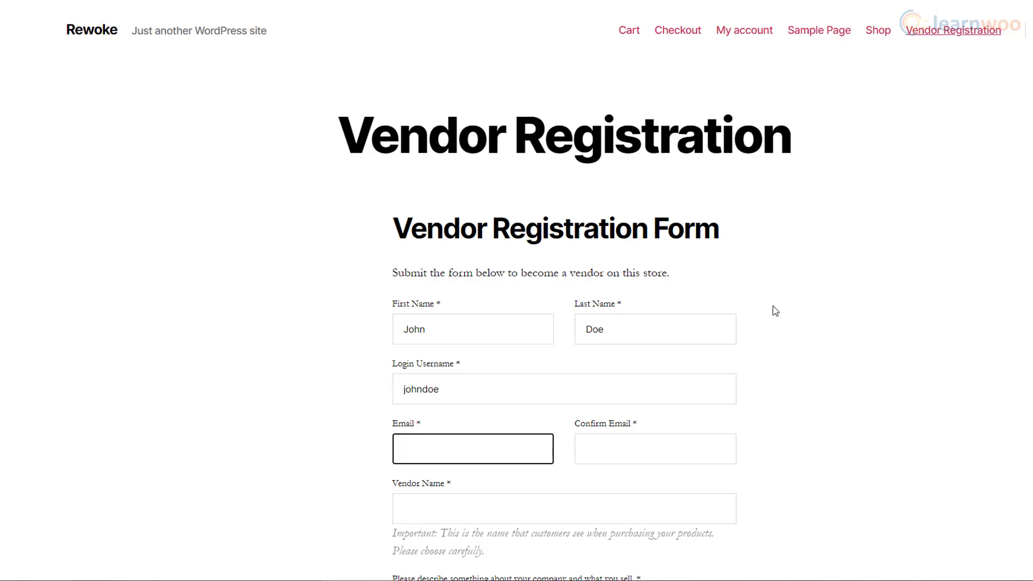
type("johndoe@email.com")
key("Tab")
type("hohndoe@email.com")
- Enter a vendor name and the description 'vendor.', then submit the registration
key("Tab")
type("johndoe")
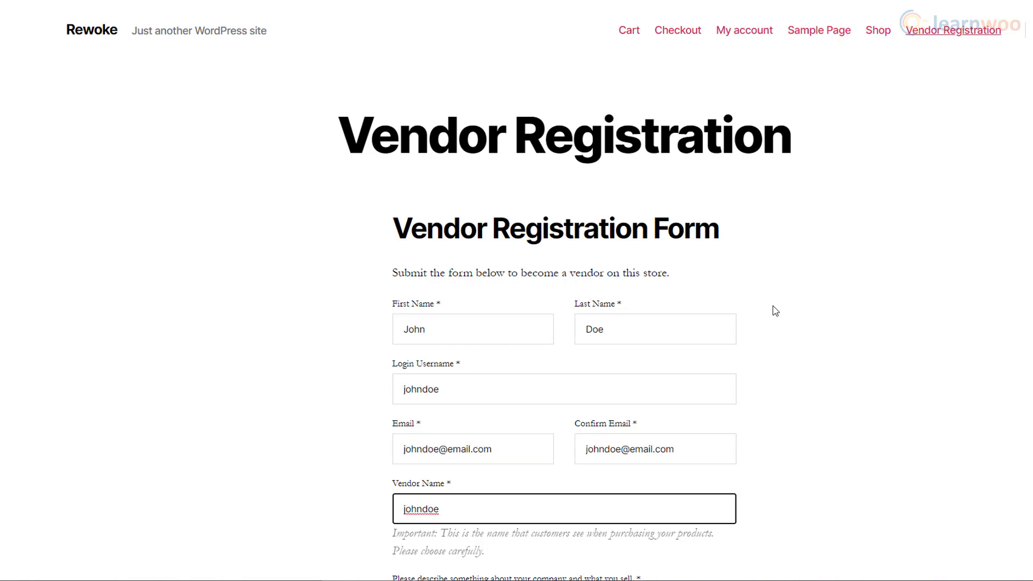
scroll(775, 311, "down", 3)
key("Tab")
type("vendor.")
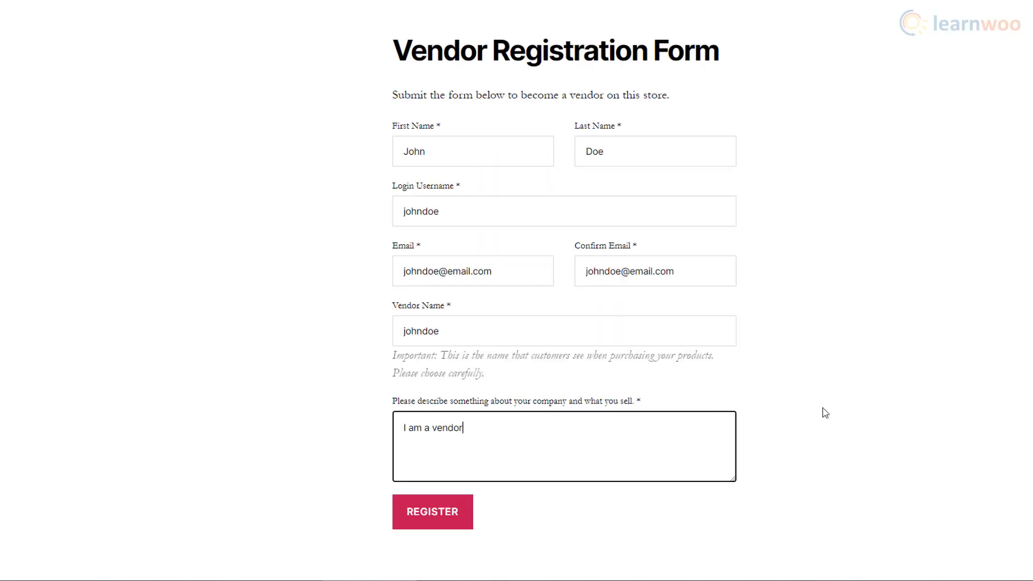
left_click(455, 529)
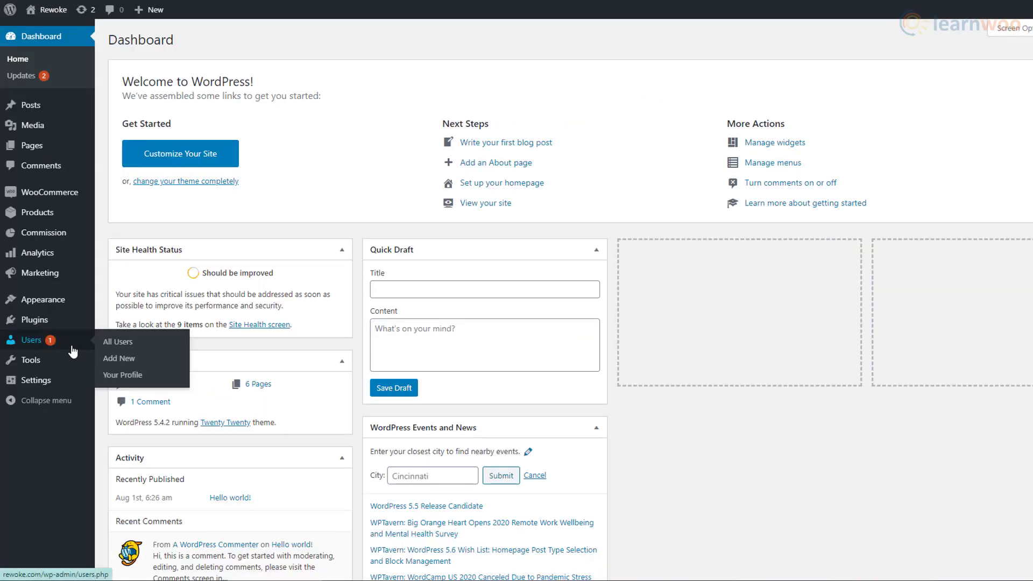
- Open the pending vendor's user profile and set their role to Vendor Admin
left_click(73, 351)
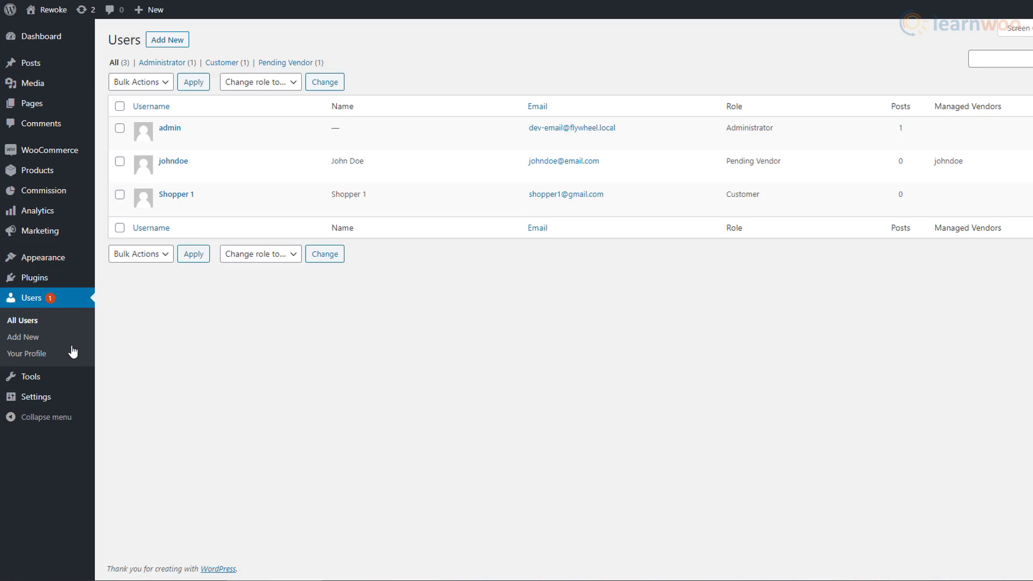
left_click(167, 162)
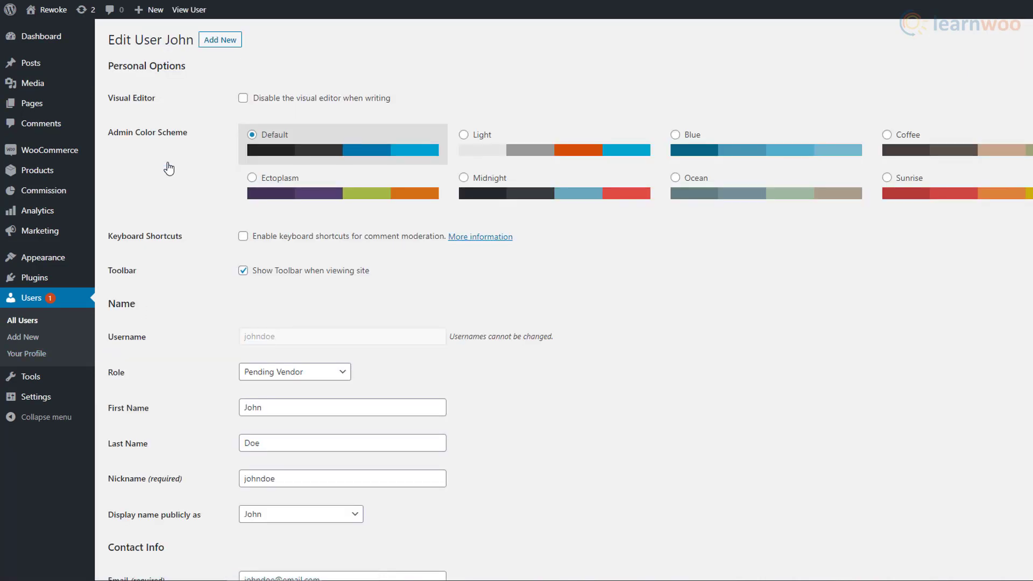
left_click(336, 373)
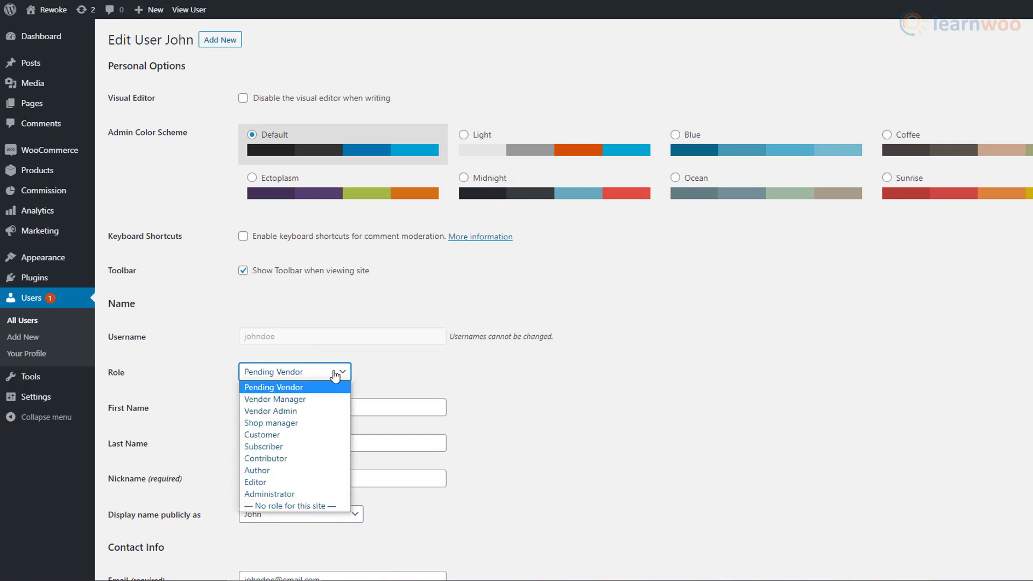
left_click(337, 412)
- Keep products requiring approval and customer management disallowed, then update the user
scroll(490, 411, "down", 1)
scroll(490, 412, "down", 4)
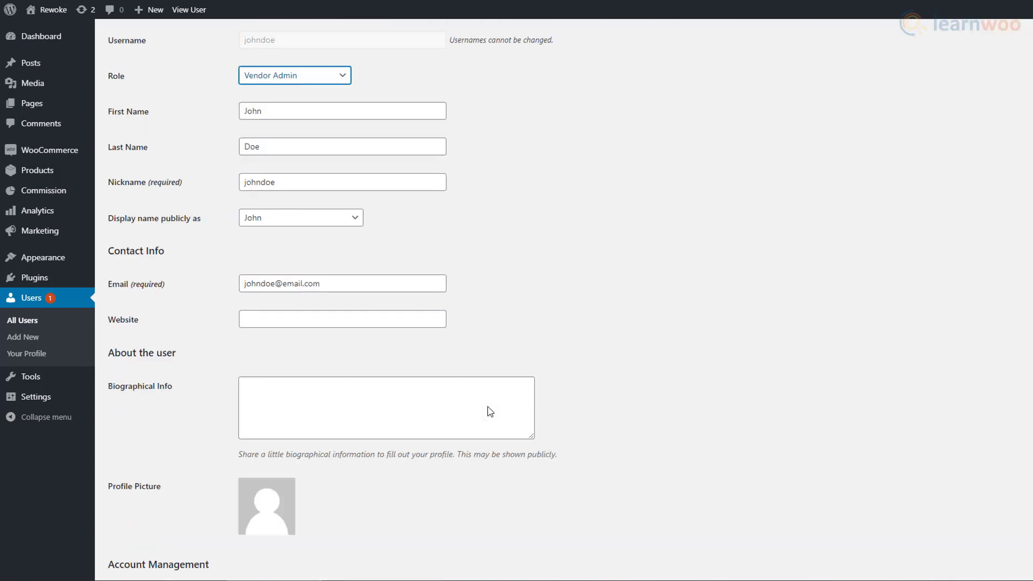
scroll(489, 411, "down", 3)
scroll(488, 406, "down", 4)
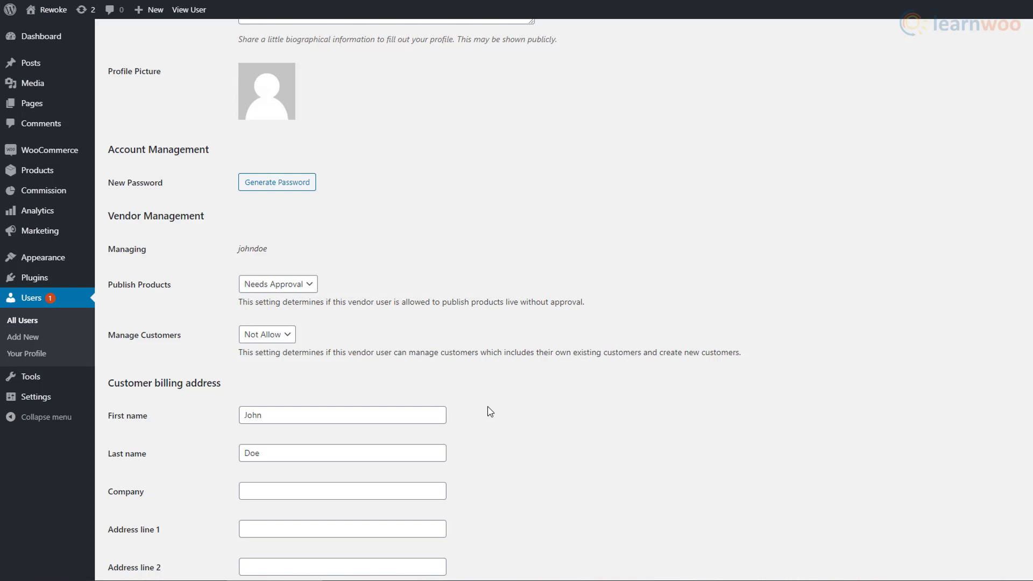
left_click(309, 287)
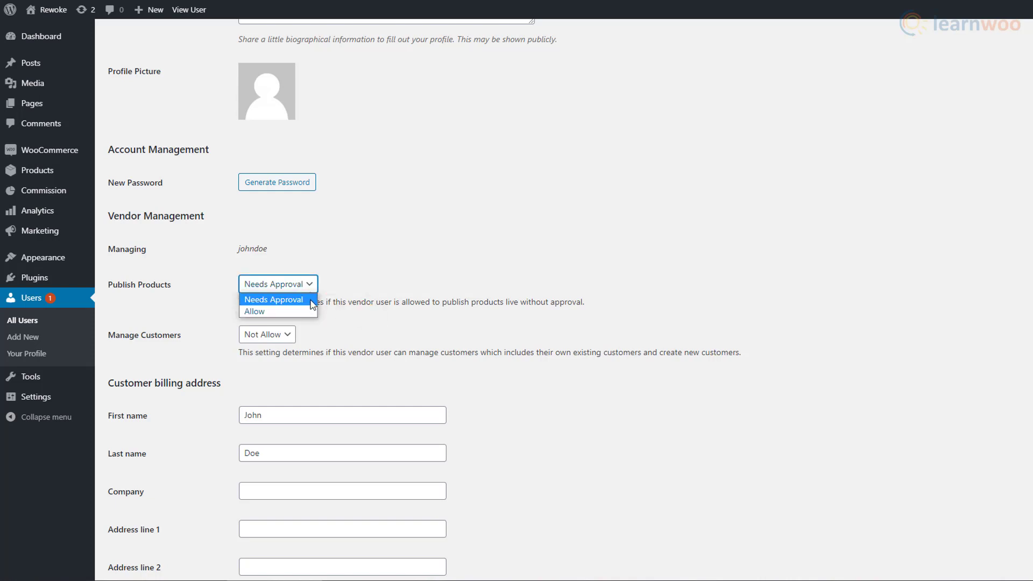
left_click(314, 287)
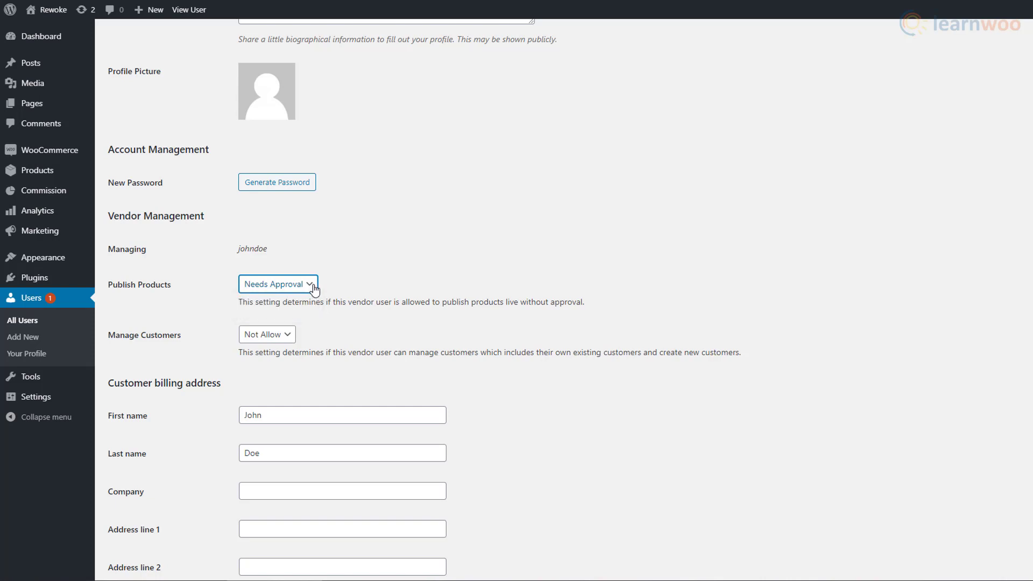
left_click(287, 339)
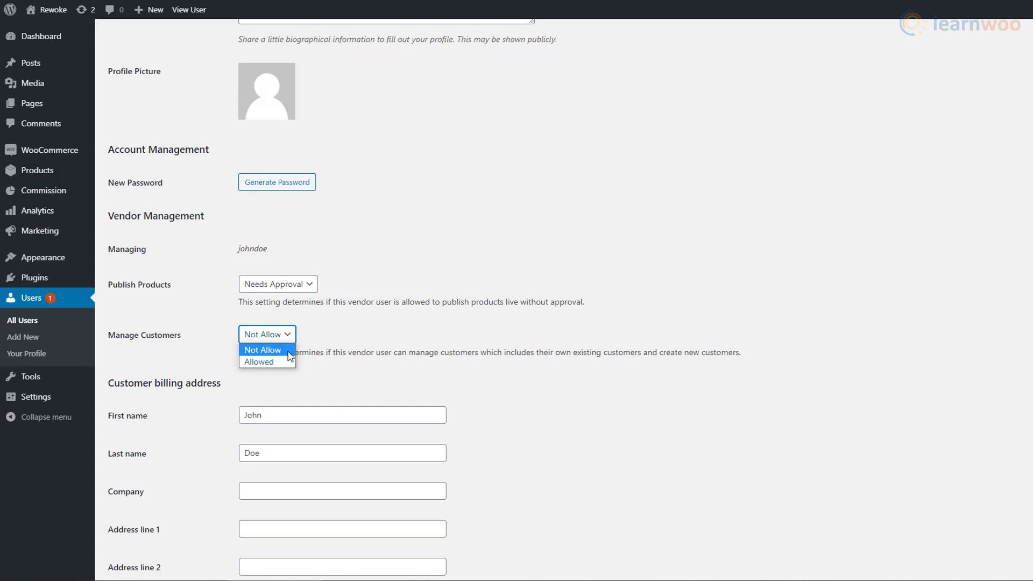
left_click(289, 352)
scroll(328, 336, "down", 5)
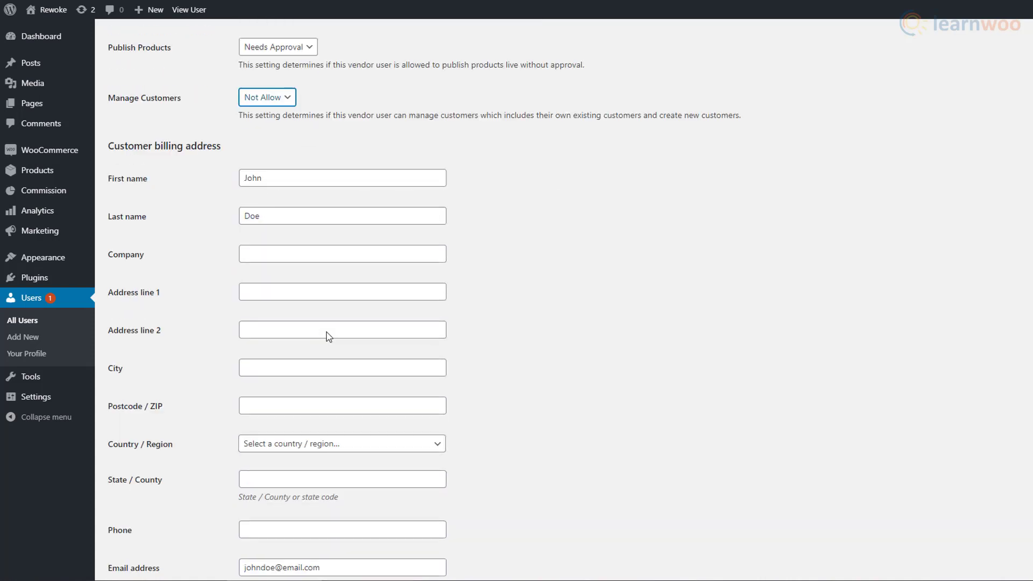
scroll(328, 337, "down", 8)
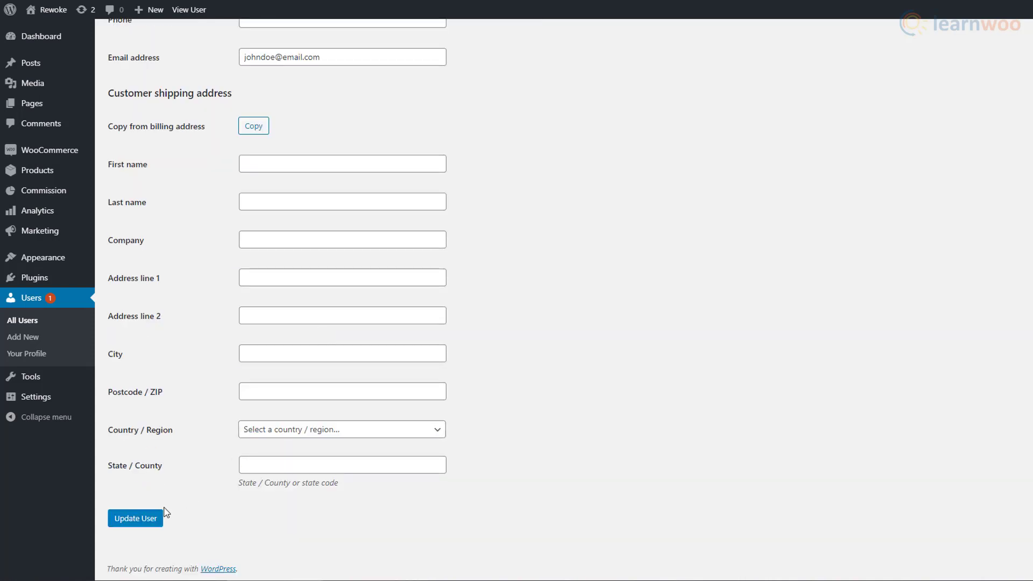
left_click(156, 519)
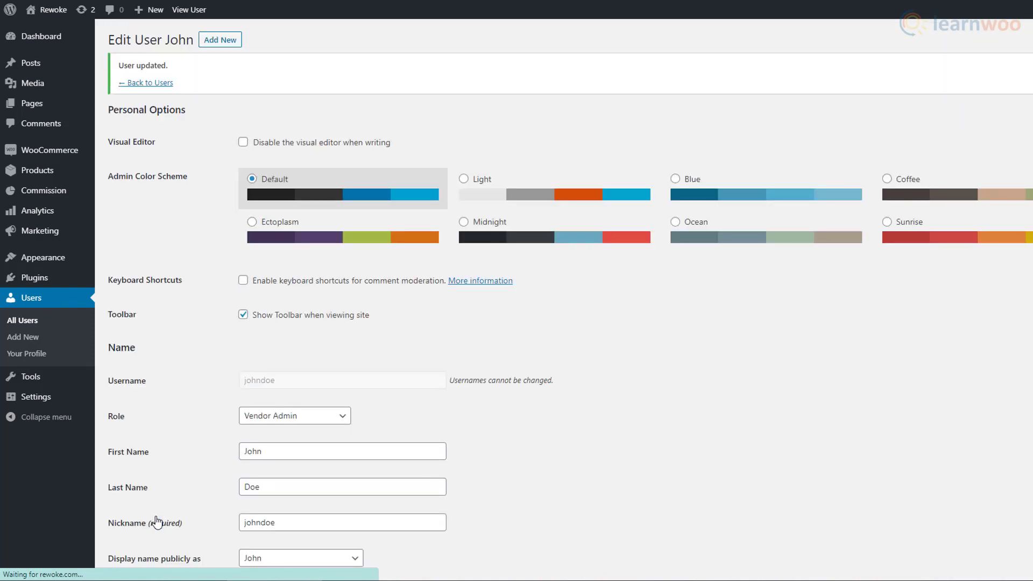
- Start a new vendor, entering its name and matching lowercase slug
mouse_move(78, 181)
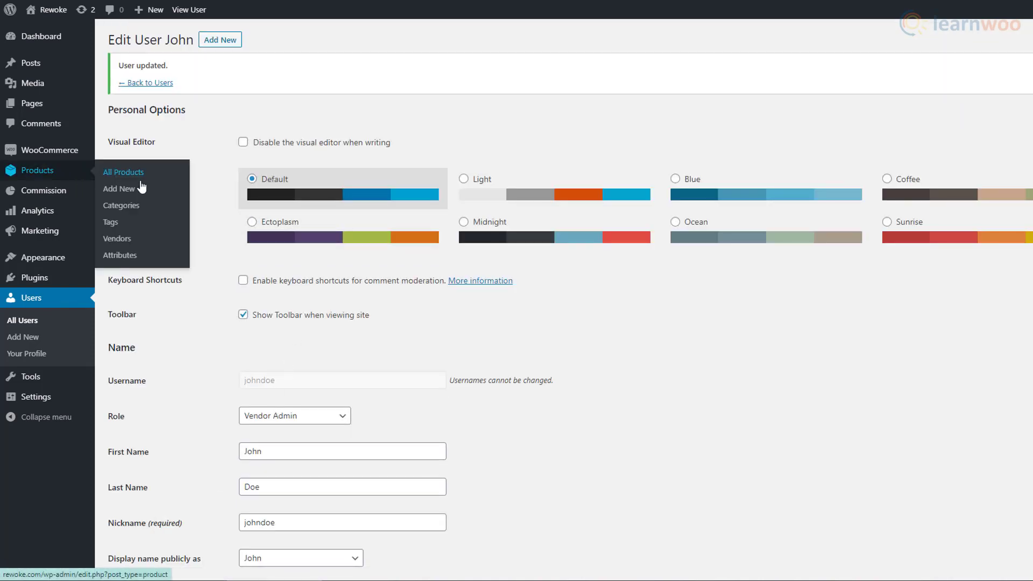
left_click(140, 247)
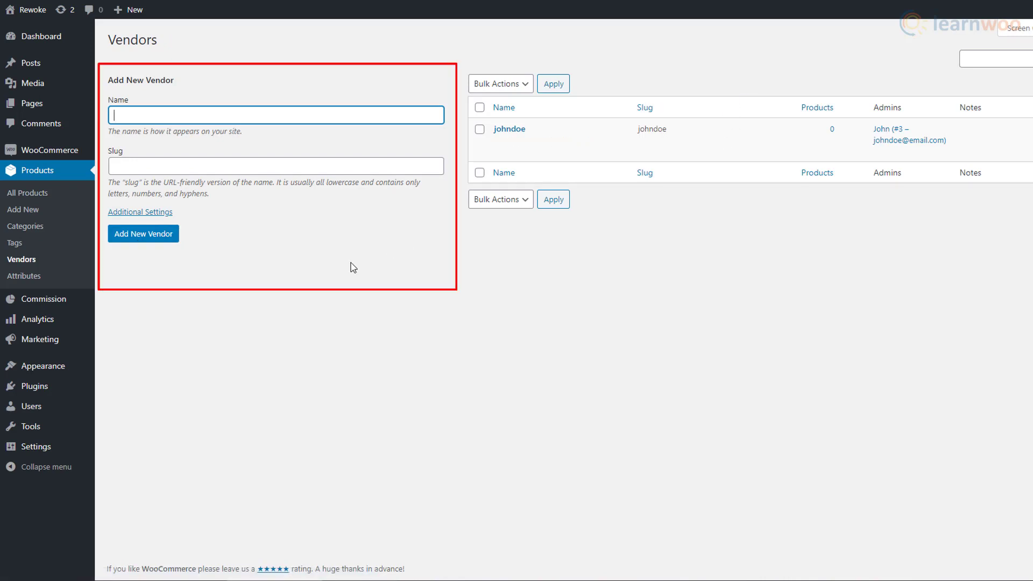
type("Mike")
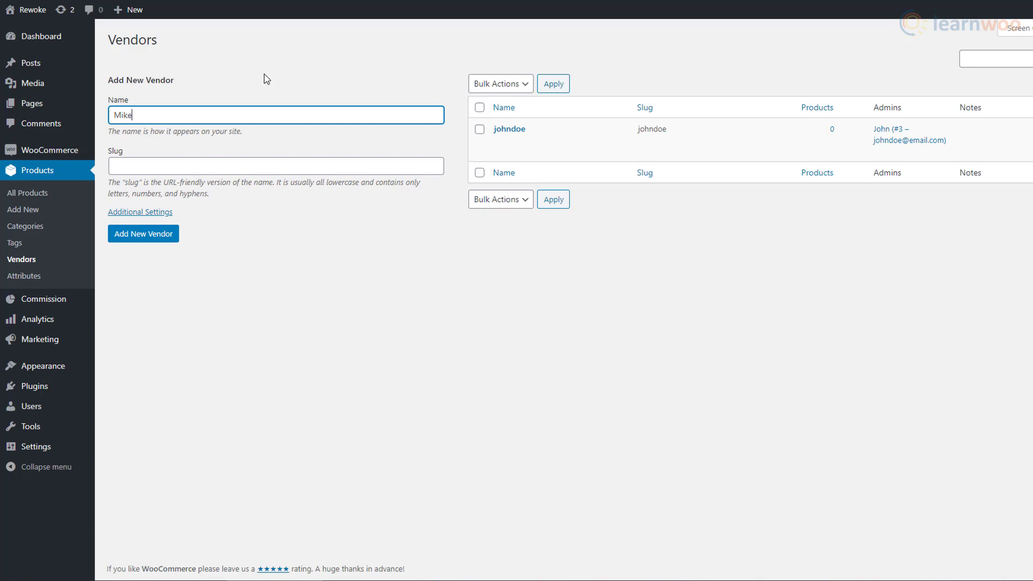
left_click(269, 165)
type("mike")
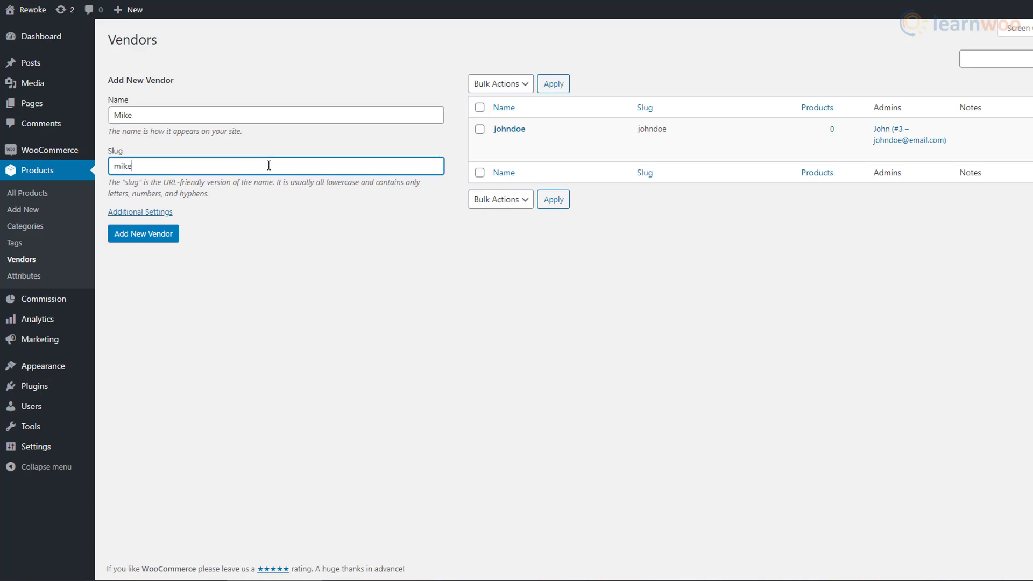
- Fill in the vendor's e-mail under Additional Settings and add a user as vendor admin
left_click(171, 213)
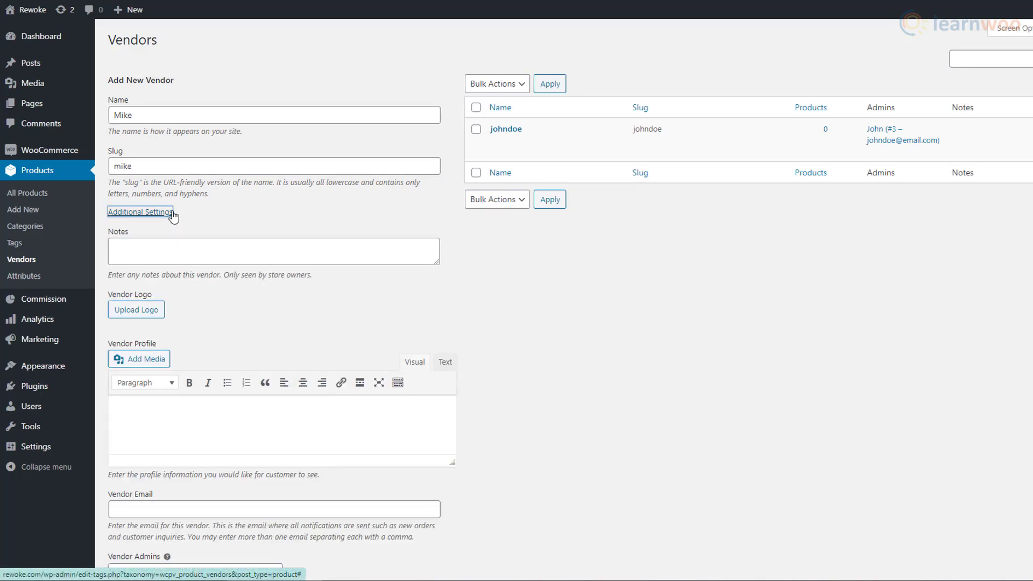
scroll(475, 285, "down", 3)
left_click(393, 331)
type("mike")
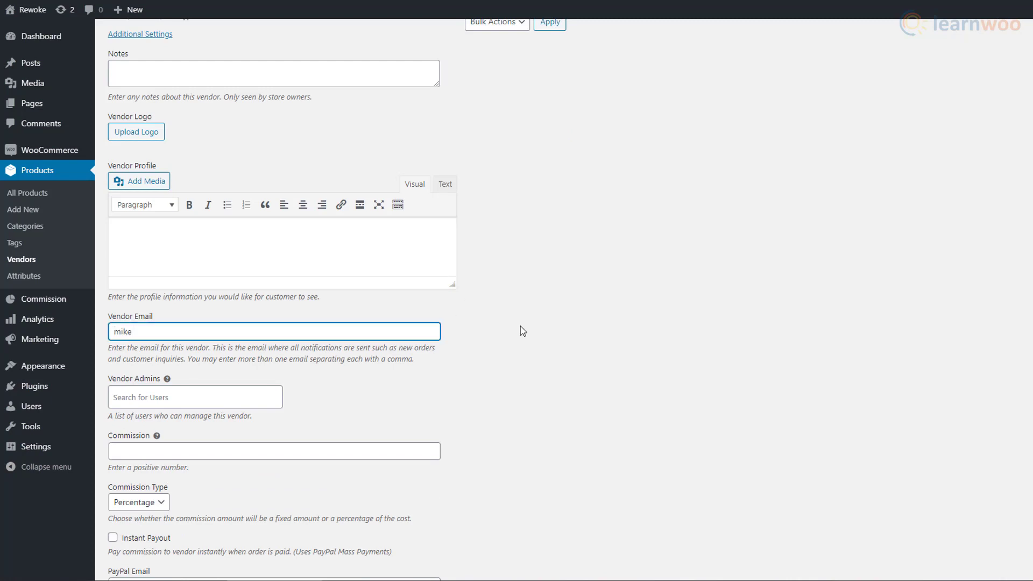
type("01@email.com")
left_click(249, 399)
type("a")
left_click(235, 423)
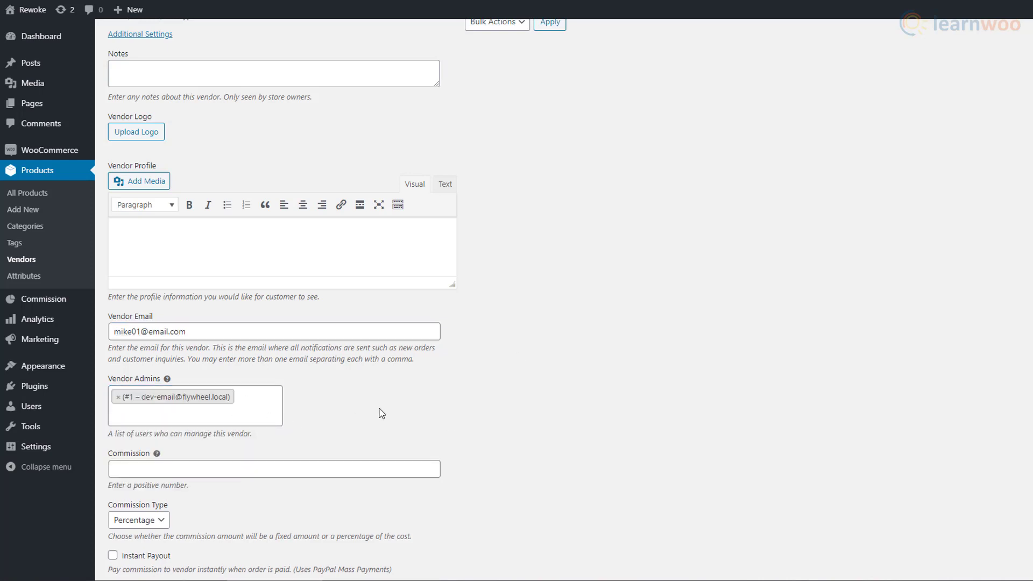
- Set the vendor's commission type to Fixed, leaving the commission value empty
scroll(379, 414, "down", 3)
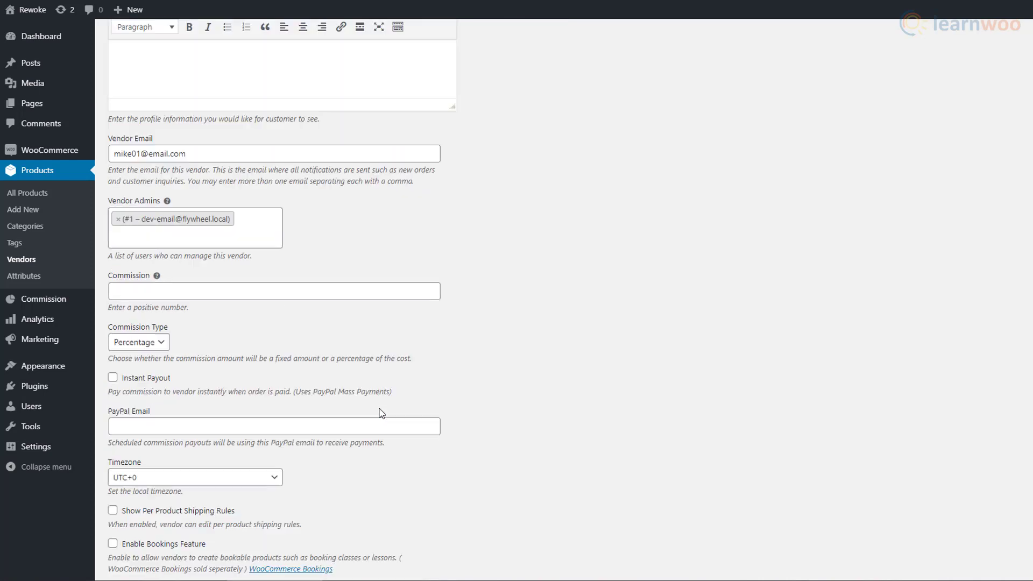
left_click(186, 298)
type("10")
left_click(163, 343)
left_click(123, 369)
double_click(115, 293)
key("BackSpace")
key("Tab")
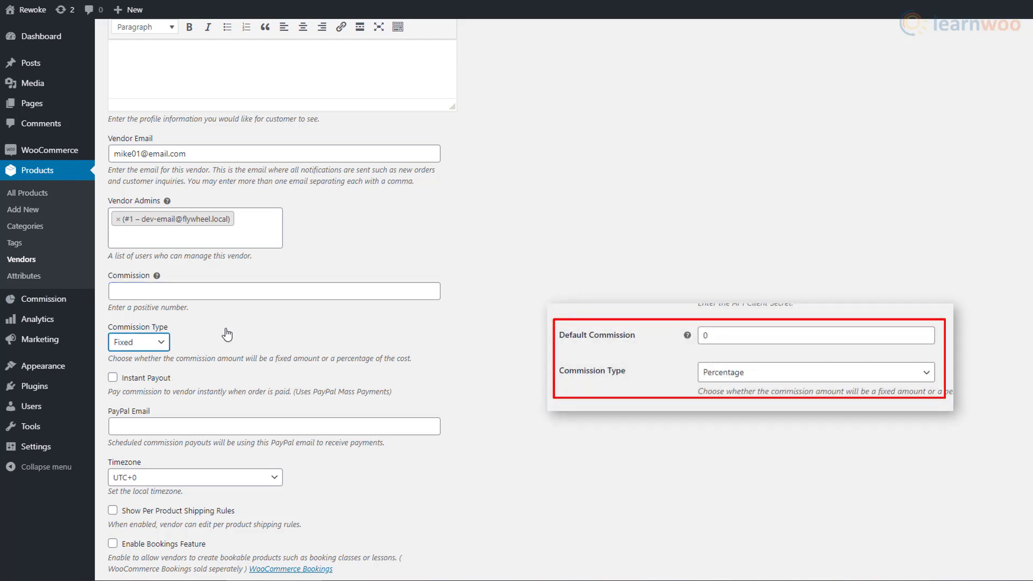
- Enter the vendor's PayPal e-mail and save the new vendor
left_click(220, 426)
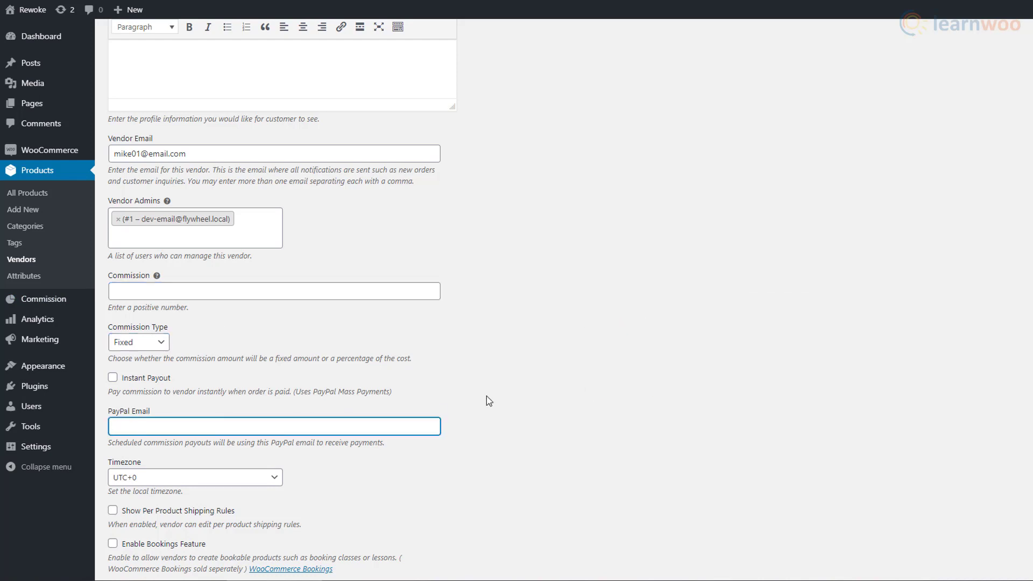
type("mikepaypal@email.com")
scroll(489, 401, "down", 2)
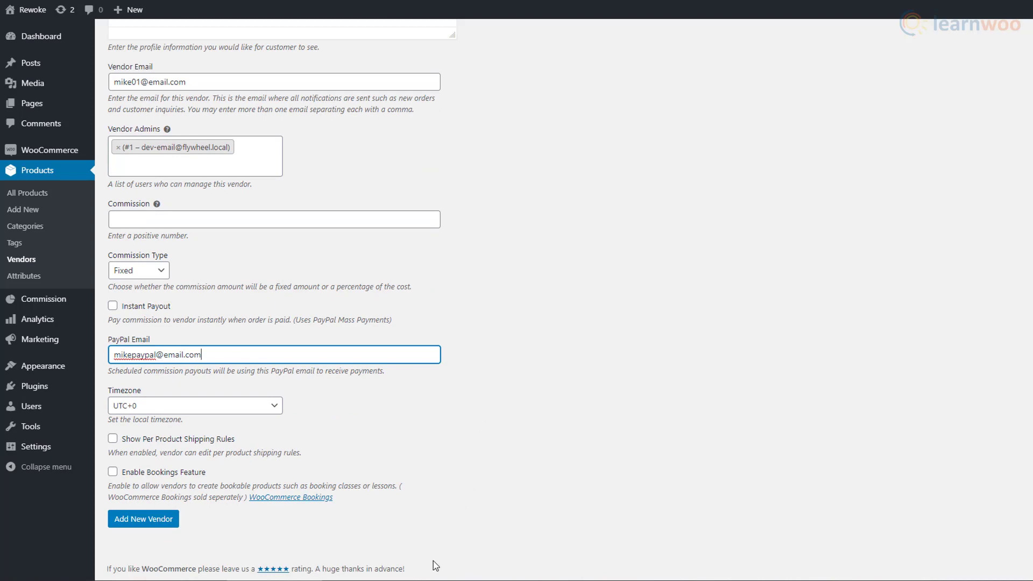
left_click(144, 520)
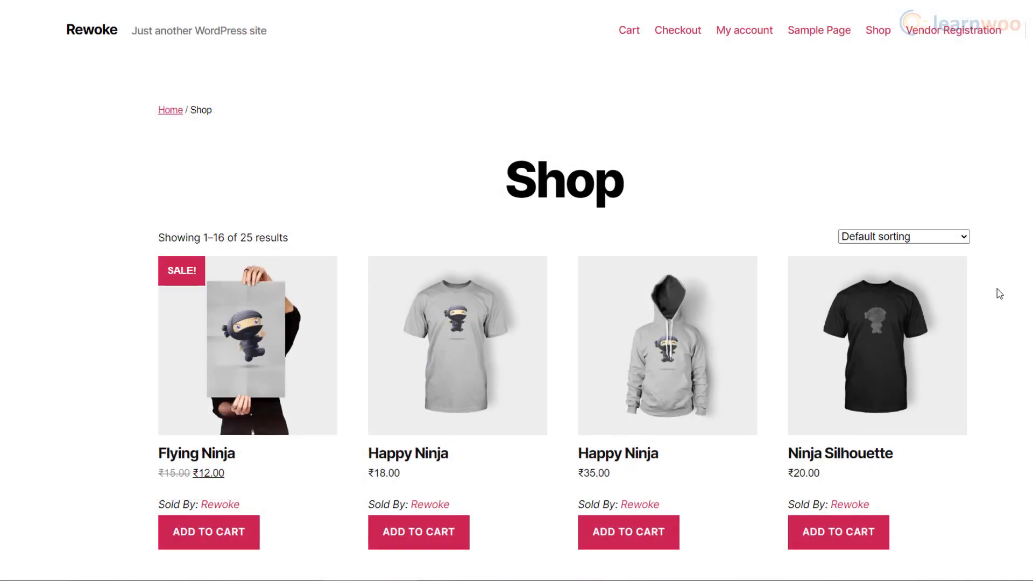
- Log in on My account with the vendor's pasted username and password, with Remember me, and open the dashboard
left_click(741, 32)
left_click(198, 326)
key("ctrl+v")
left_click(204, 397)
key("ctrl+v")
left_click(163, 434)
left_click(191, 482)
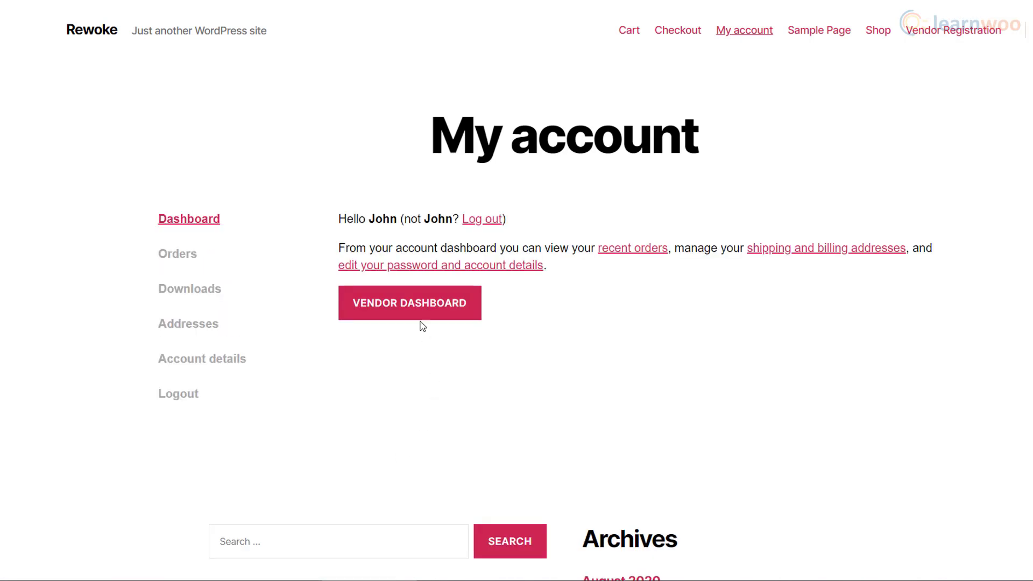
left_click(421, 322)
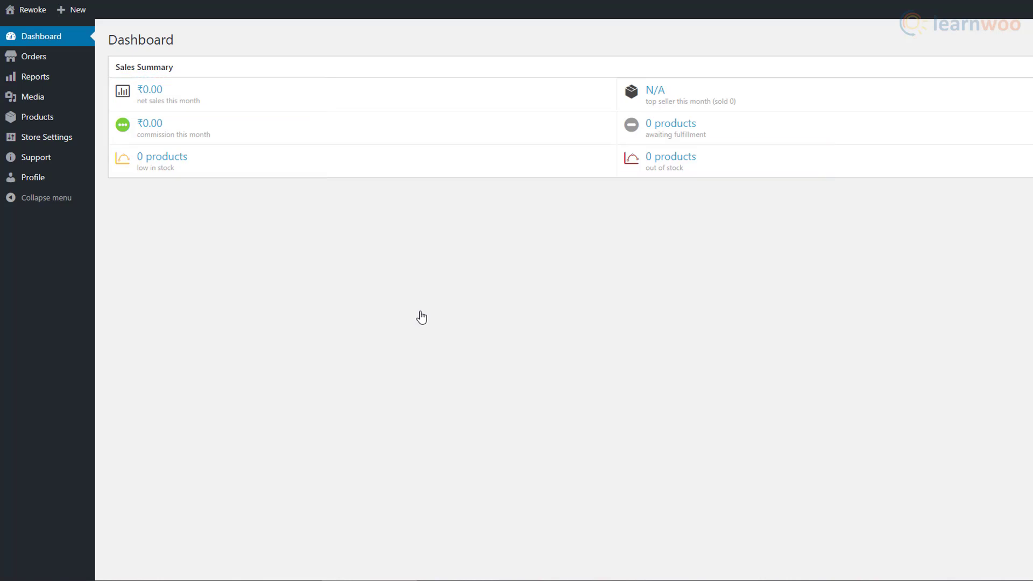
- Enter the vendor's PayPal e-mail in the vendor Store Settings
left_click(56, 144)
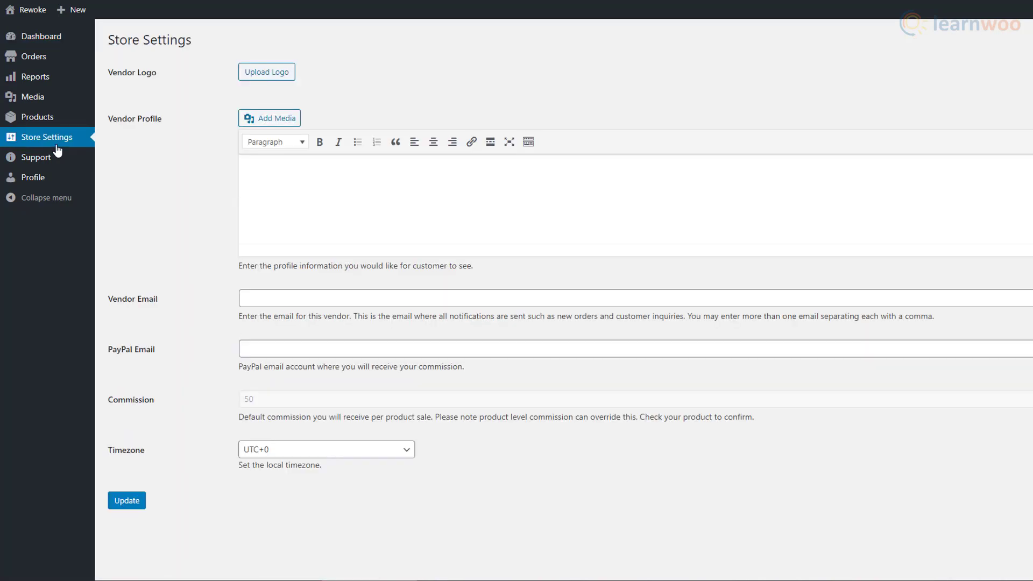
left_click(318, 305)
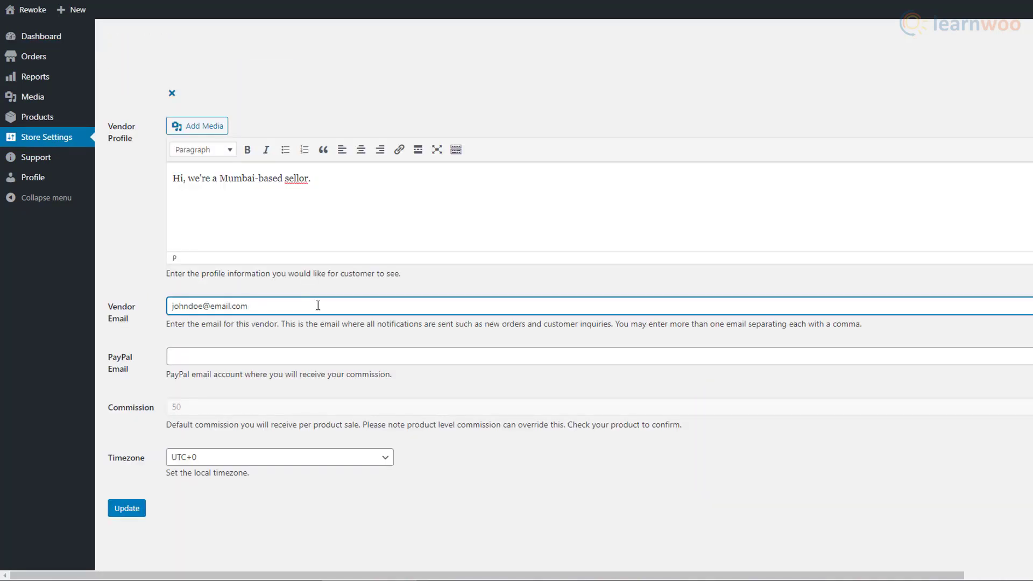
triple_click(318, 305)
left_click(286, 355)
type("johnpaypal@email.com")
left_click(148, 408)
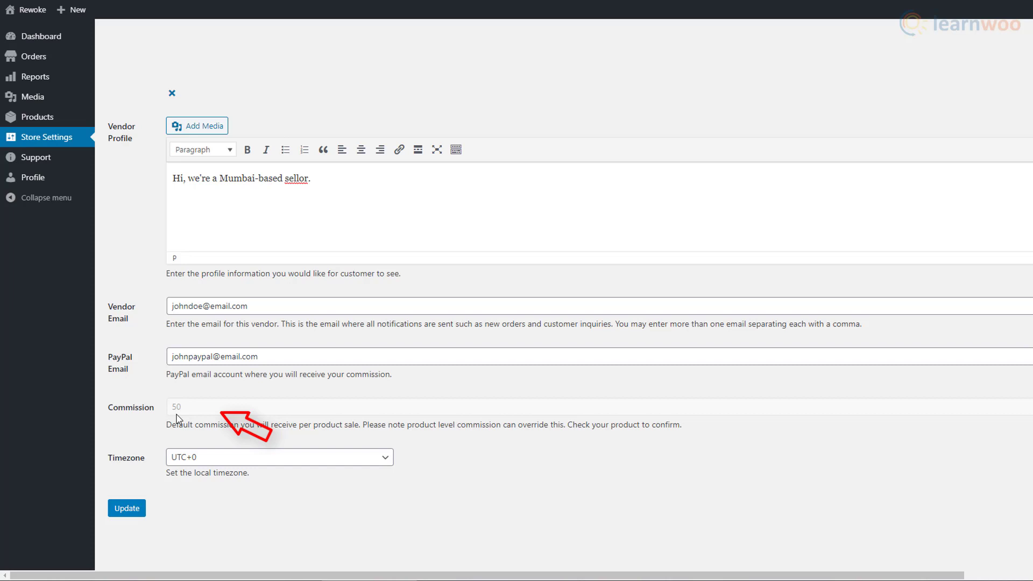
- Submit the support question 'Help, we're facing issues with products.', then view Reports and Products
left_click(85, 160)
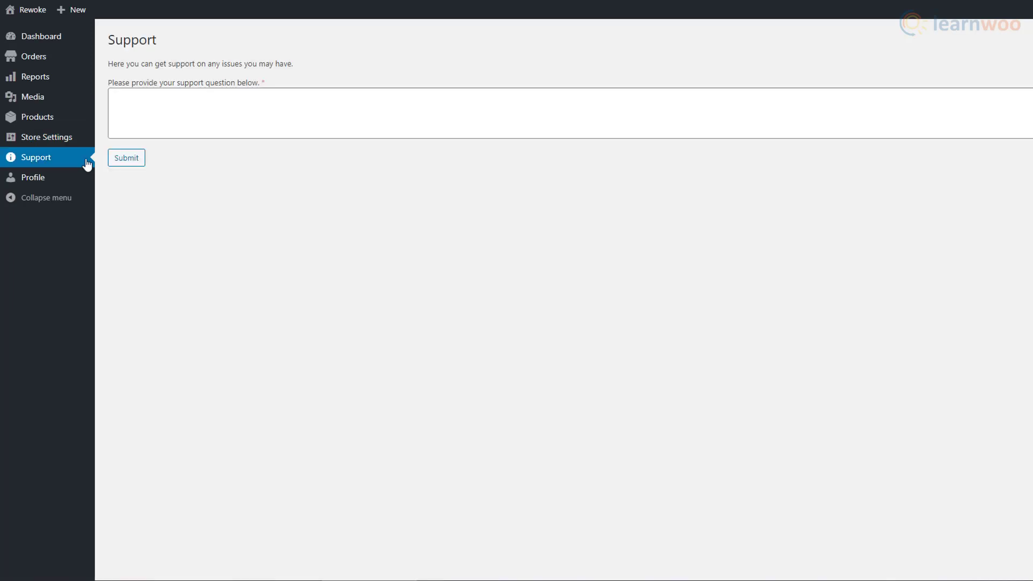
left_click(156, 117)
type("Help, we're facing issues with products.")
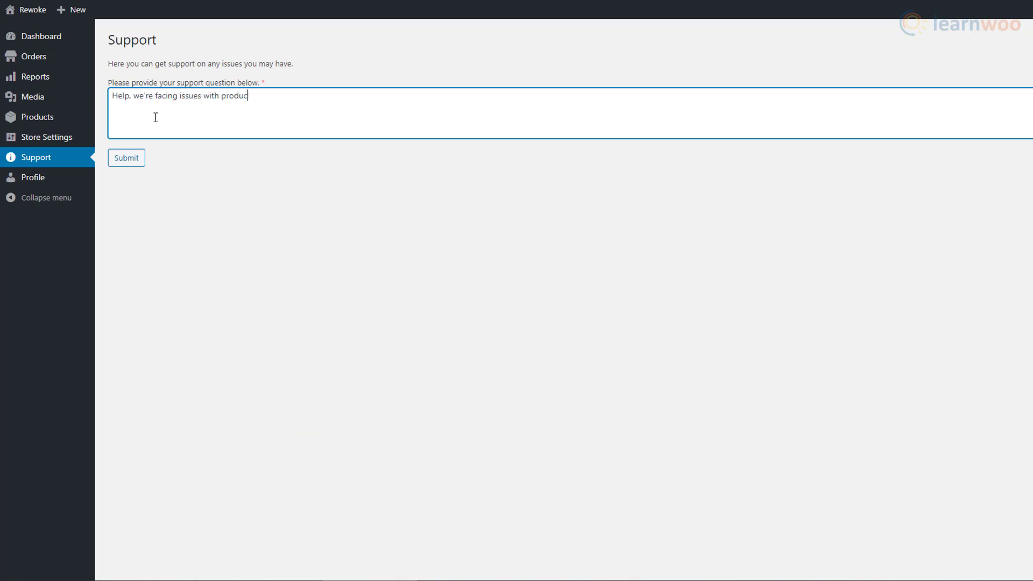
left_click(142, 164)
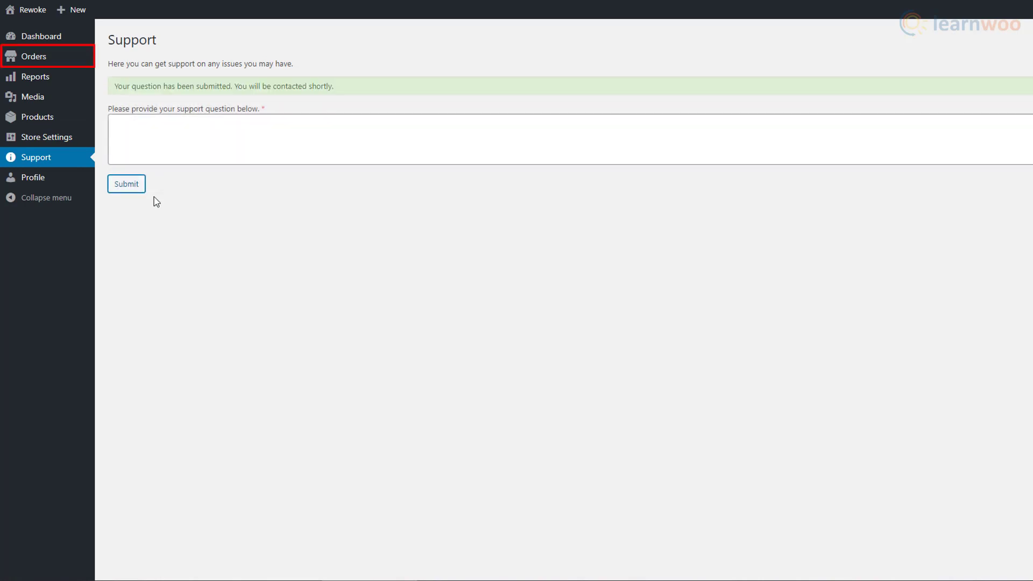
left_click(72, 85)
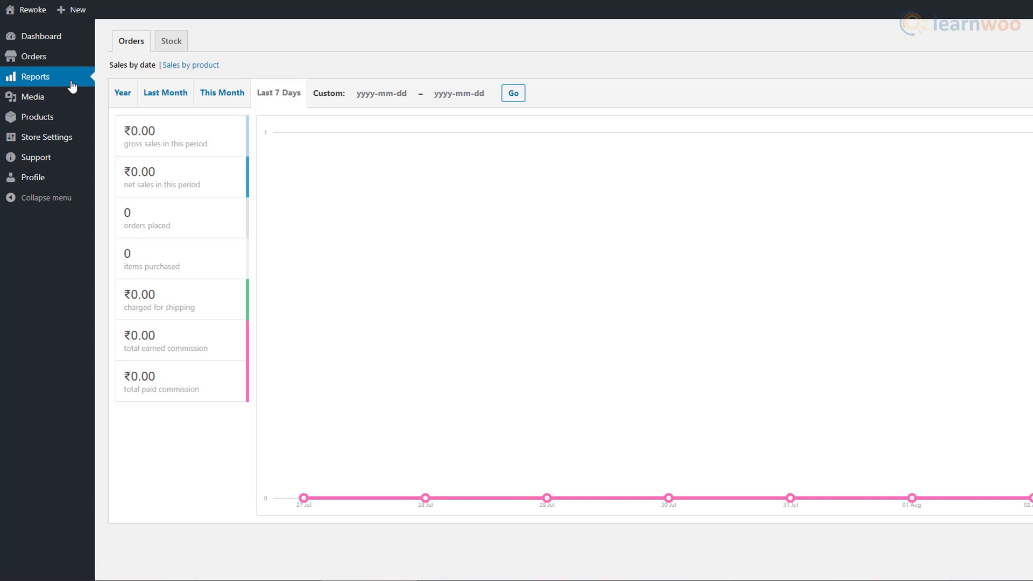
left_click(73, 125)
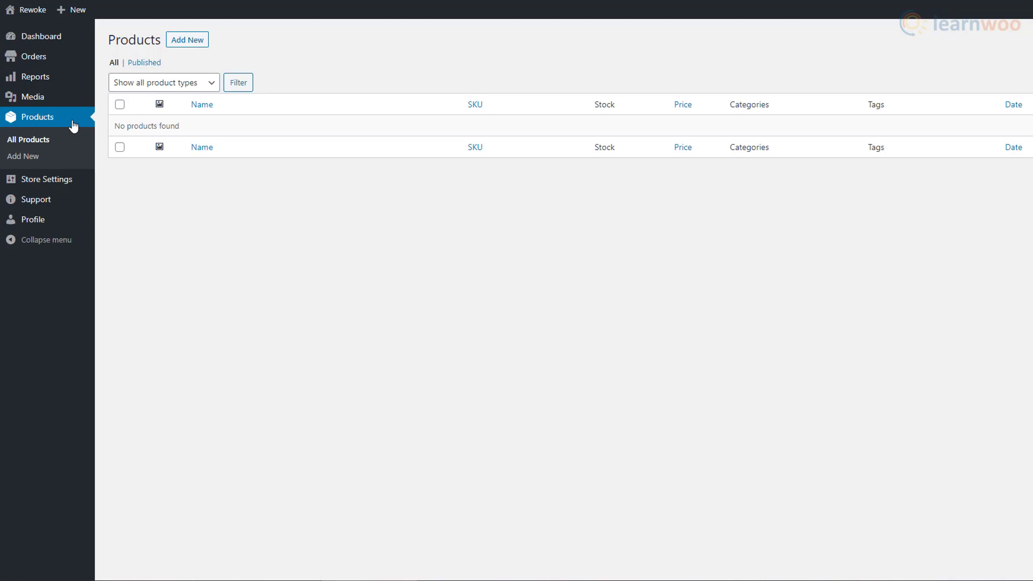
- Create a new product titled 'Purple Shirt' with description 'This is purple t-shirt.'
left_click(189, 46)
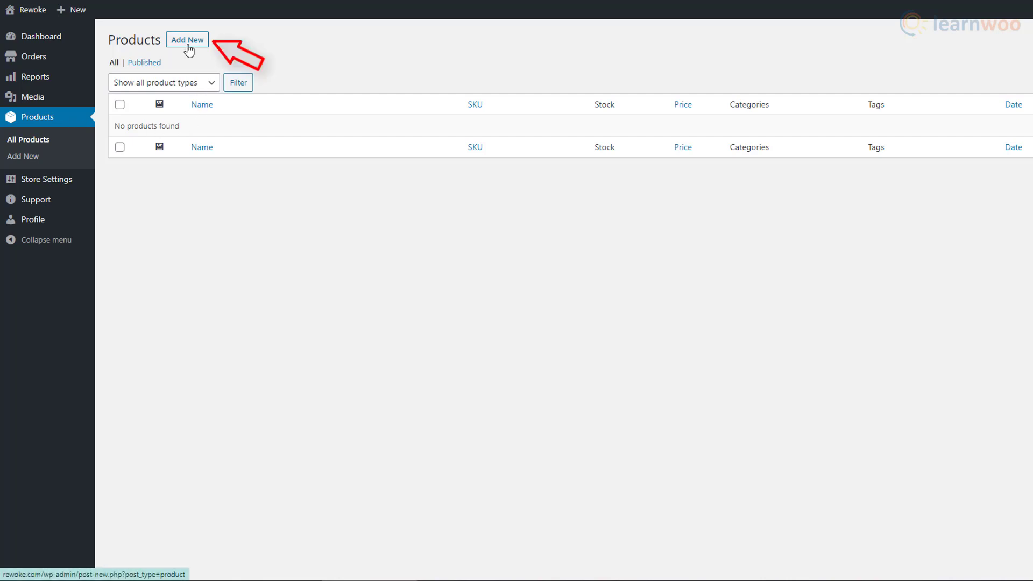
type("Pu")
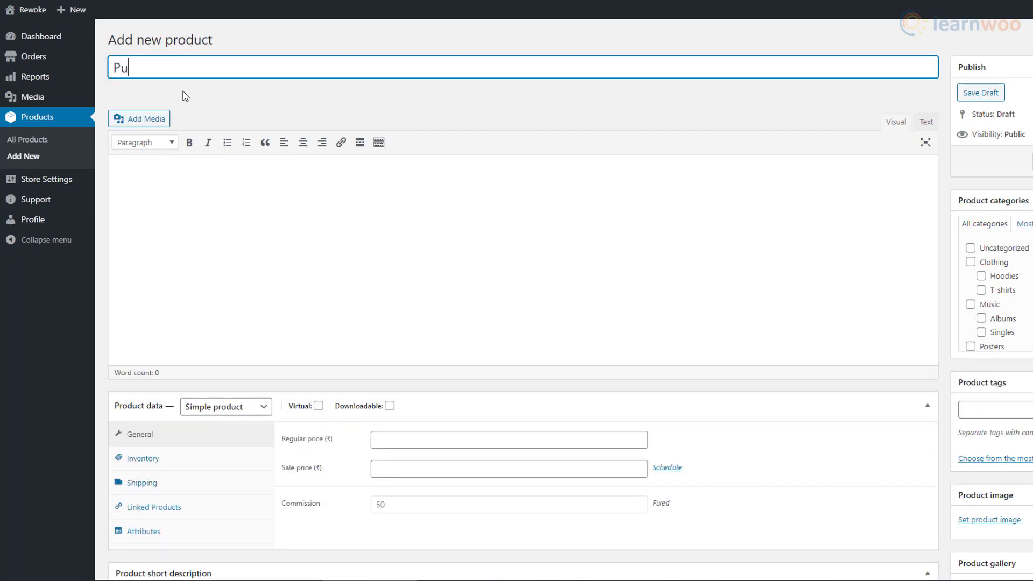
type("rple Shirt")
left_click(169, 193)
type("This is purple t-shirt.")
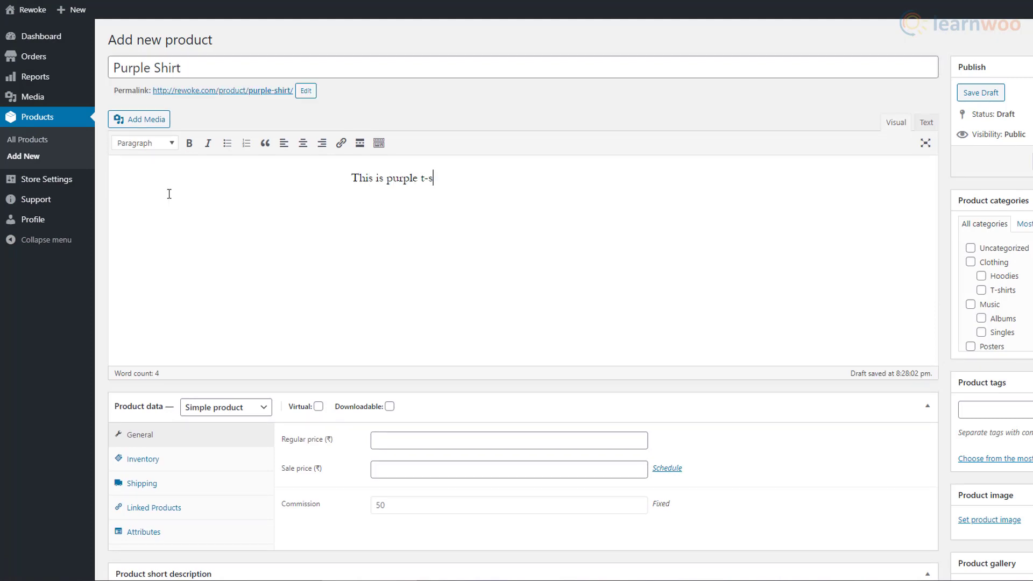
- Set regular price 500 and sale price 469, tick T-shirts, and submit for review
left_click(435, 440)
type("500")
left_click(429, 466)
type("469")
left_click(266, 412)
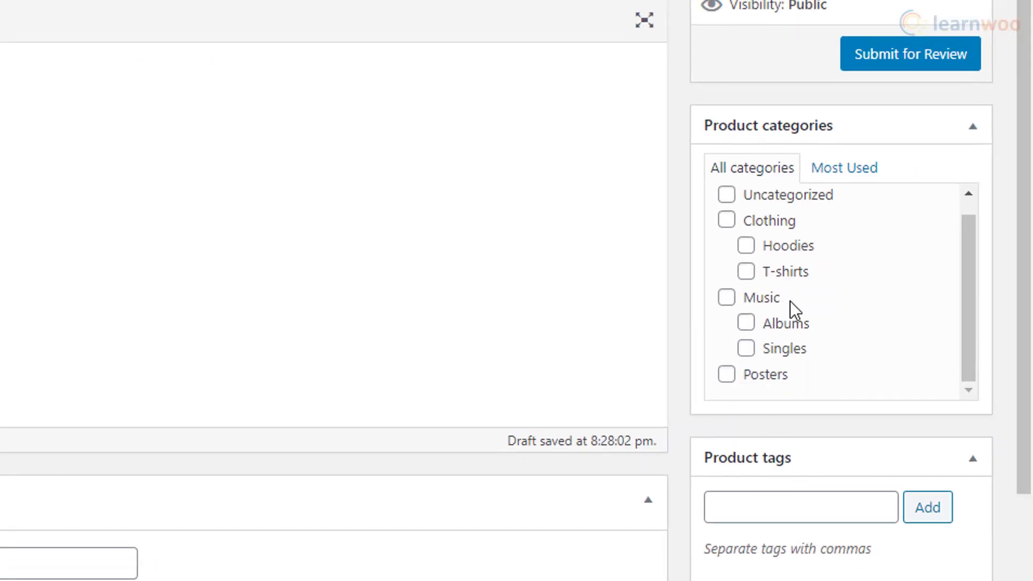
scroll(794, 311, "up", 1)
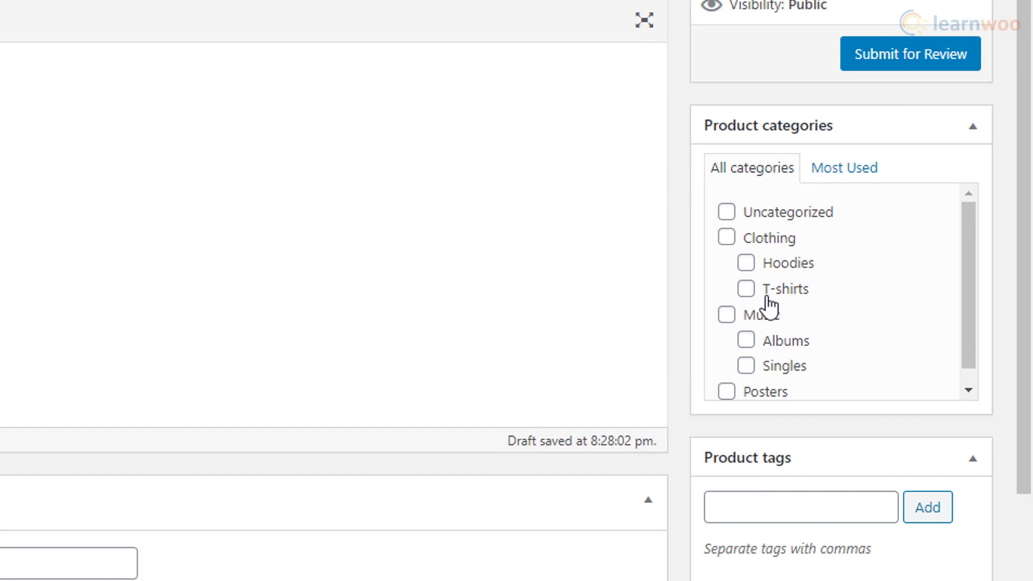
left_click(759, 295)
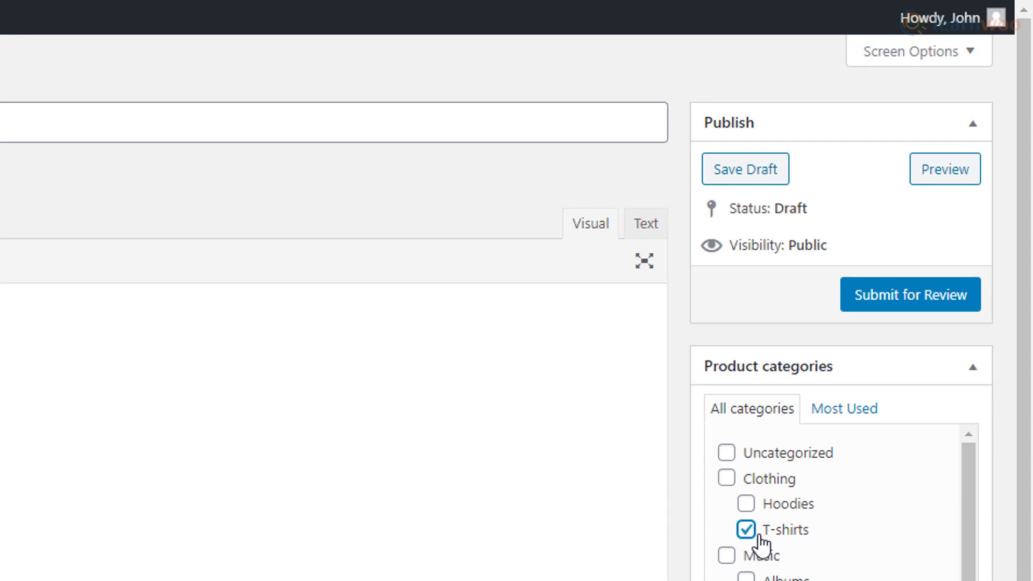
left_click(920, 307)
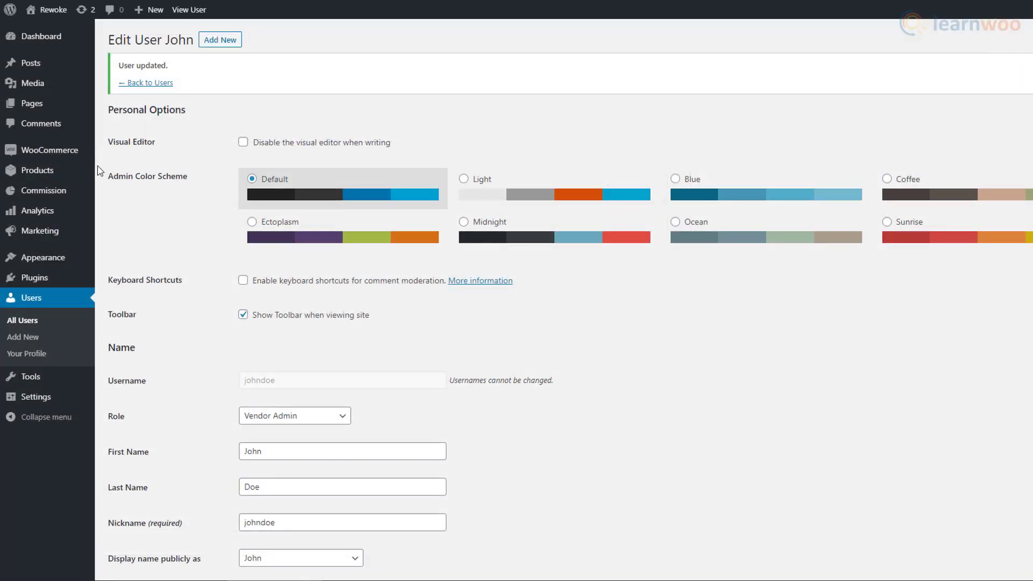
- Publish the pending Purple Shirt product, then check the Vendor Commission page's status filter
left_click(90, 171)
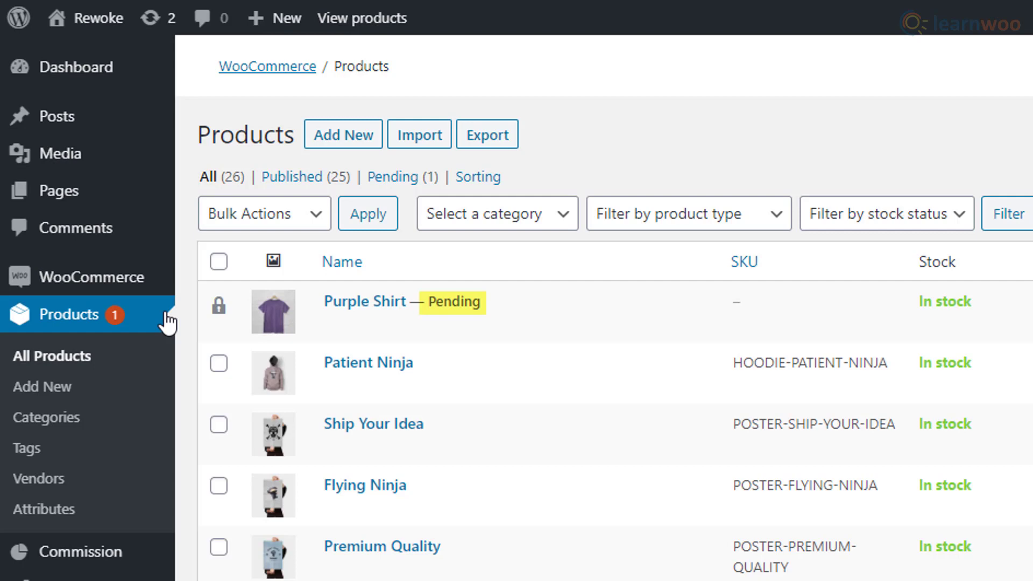
left_click(370, 304)
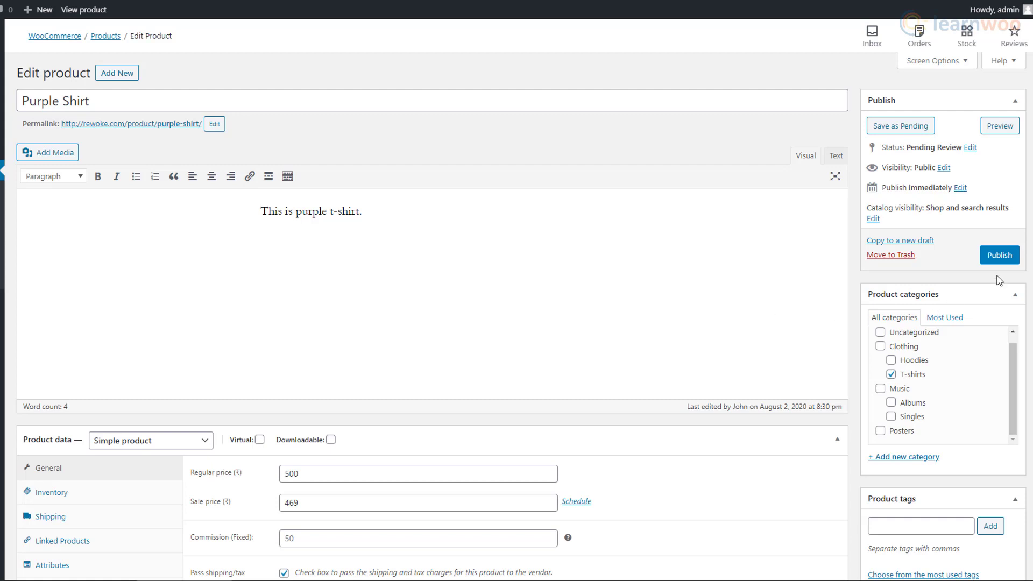
left_click(998, 256)
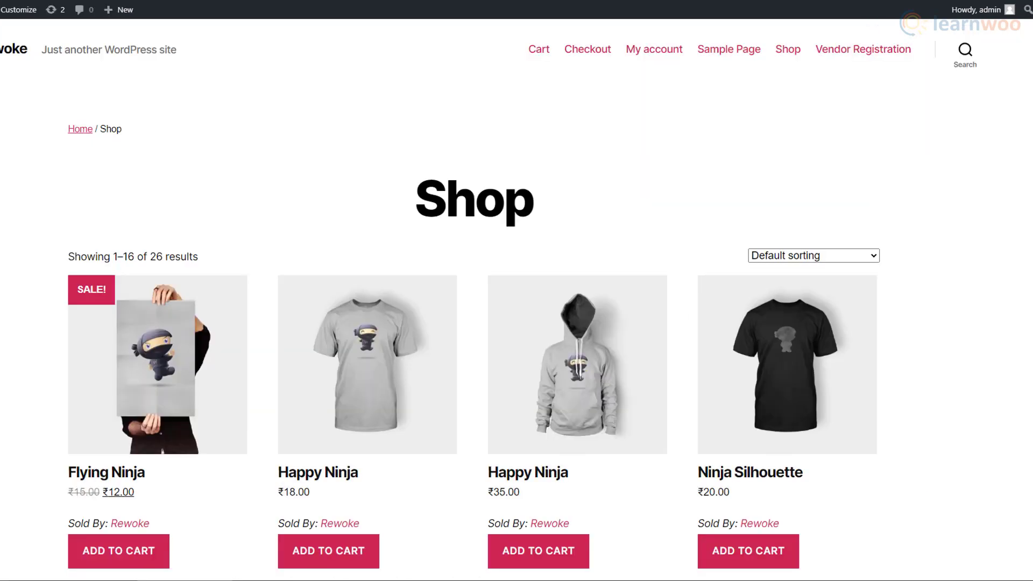
scroll(516, 302, "down", 20)
scroll(472, 299, "up", 5)
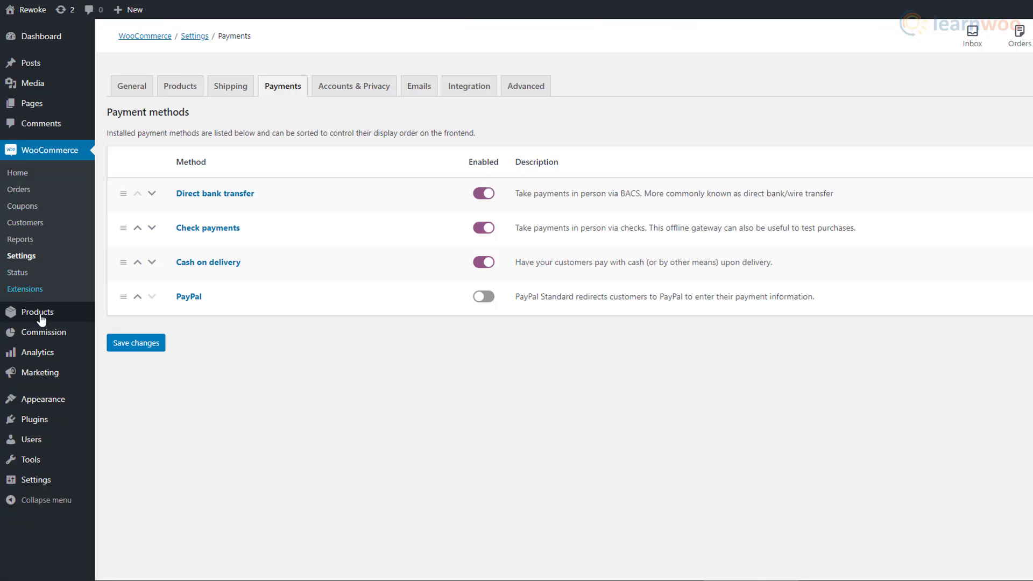
left_click(38, 334)
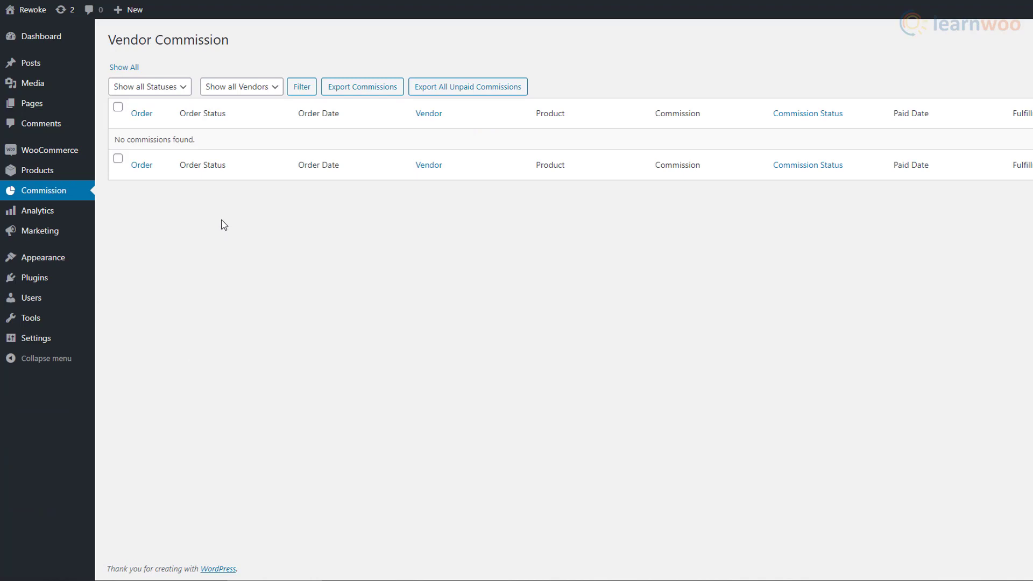
left_click(183, 96)
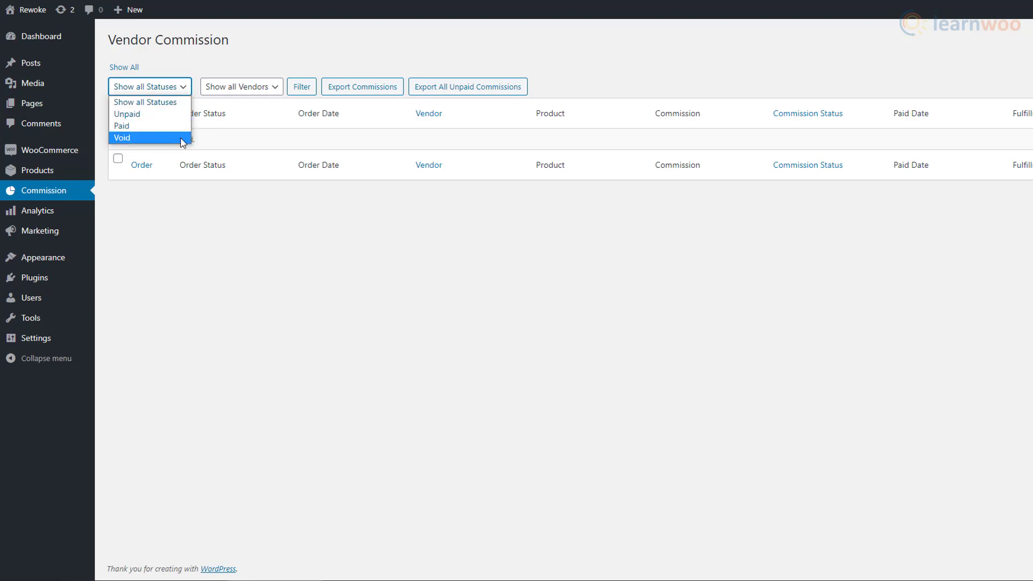
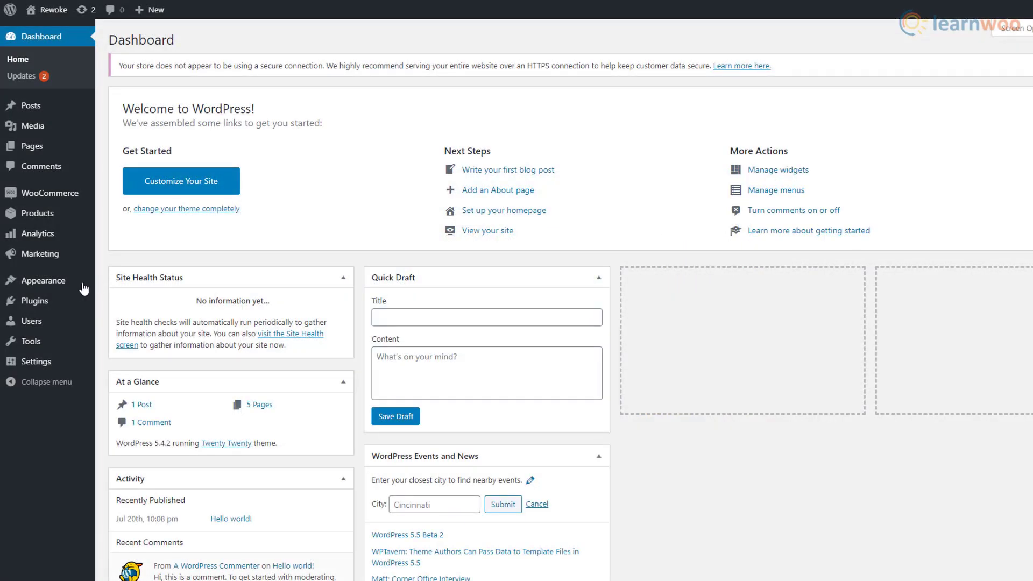
- Search the theme directory for OceanWP, then install and activate it
mouse_move(80, 289)
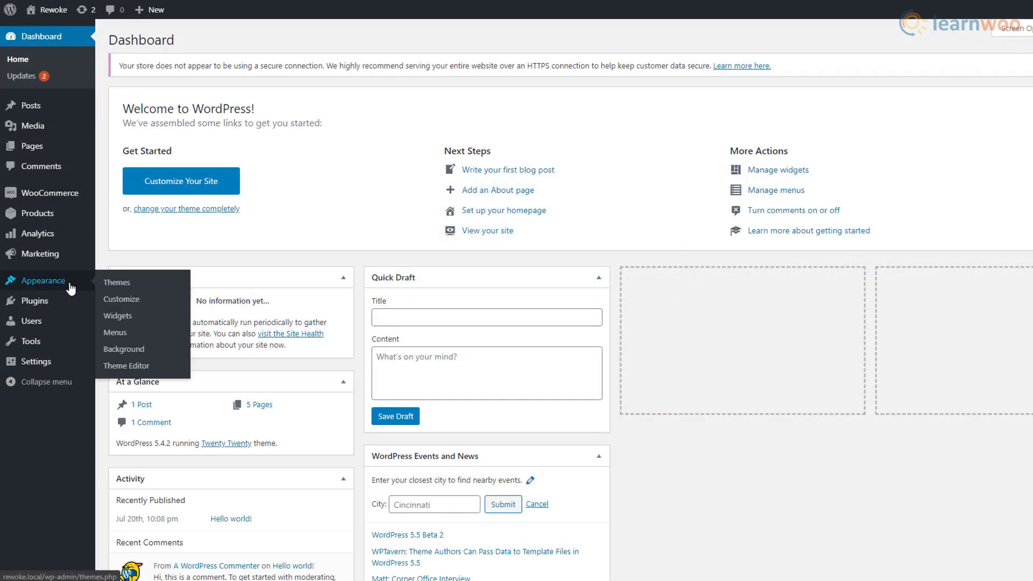
left_click(122, 289)
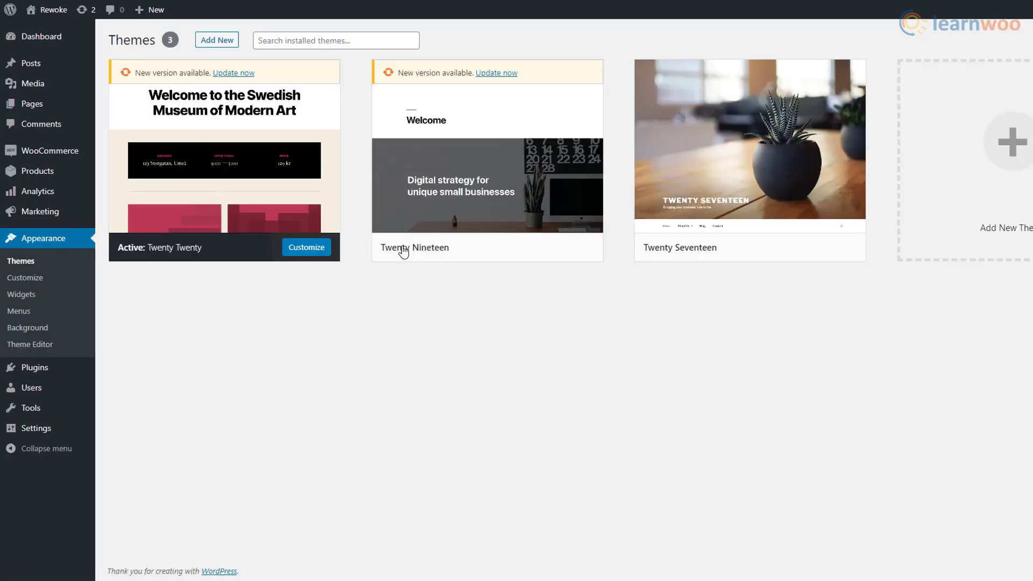
left_click(235, 44)
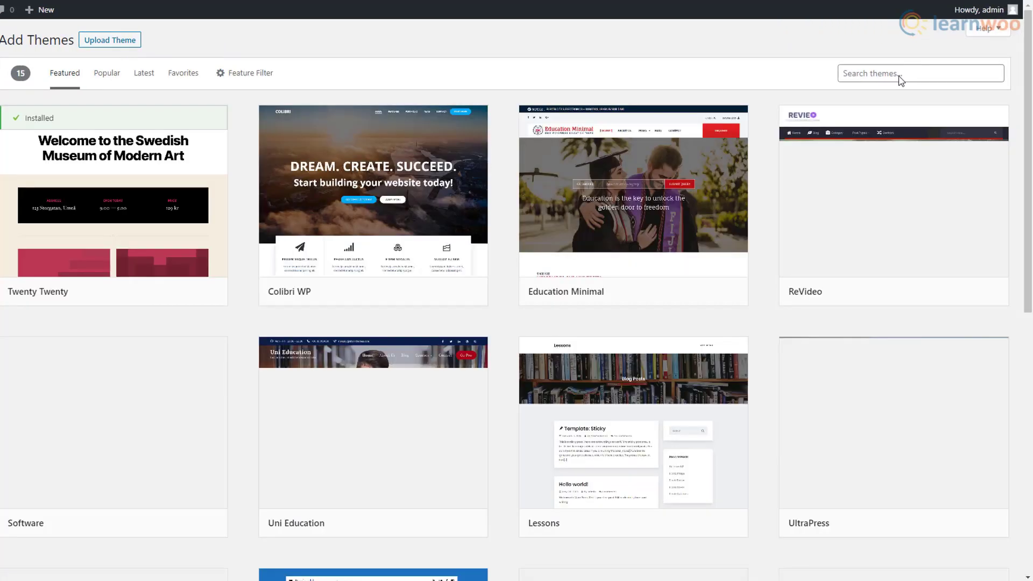
left_click(900, 78)
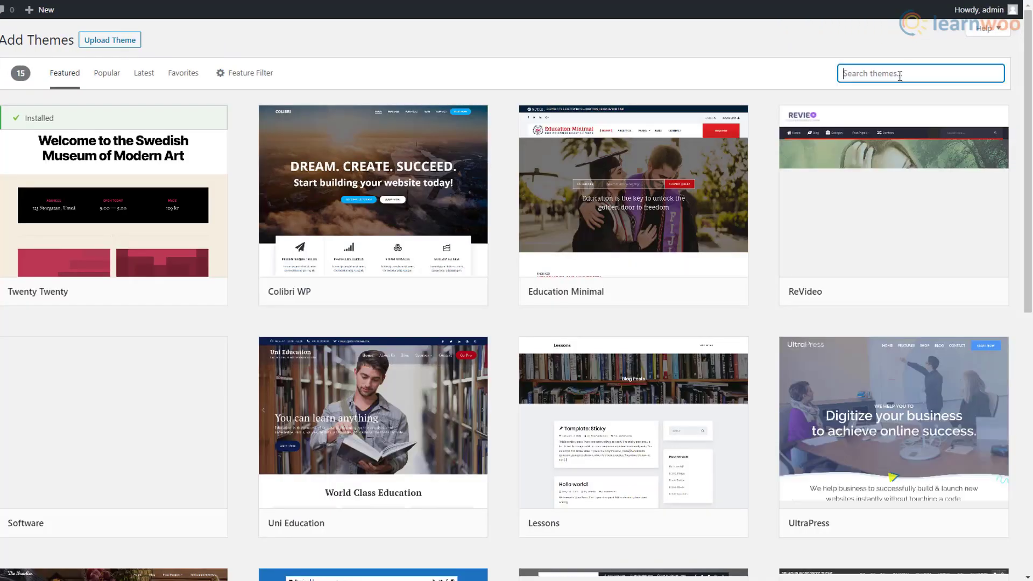
type("OceanWP")
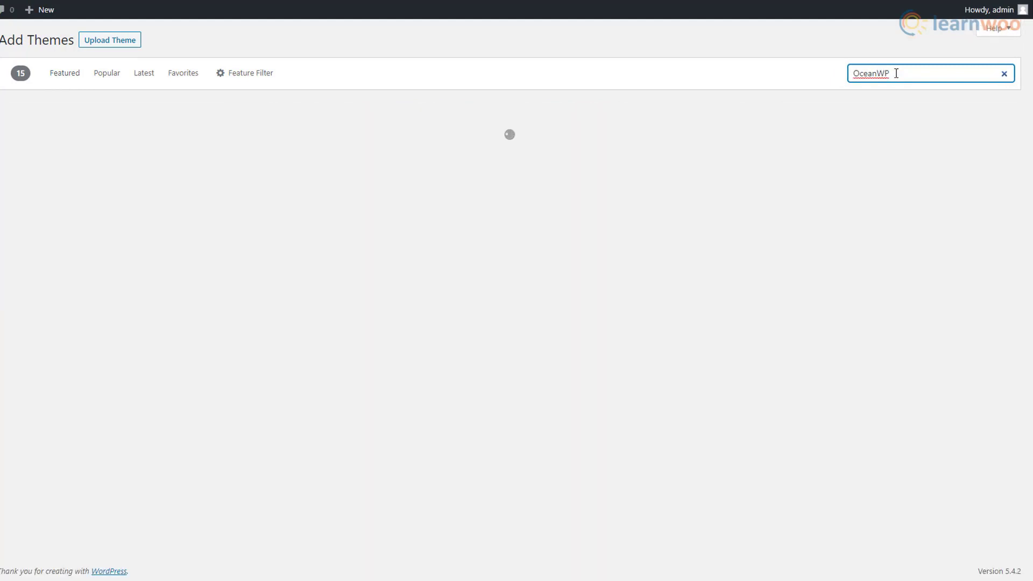
mouse_move(266, 231)
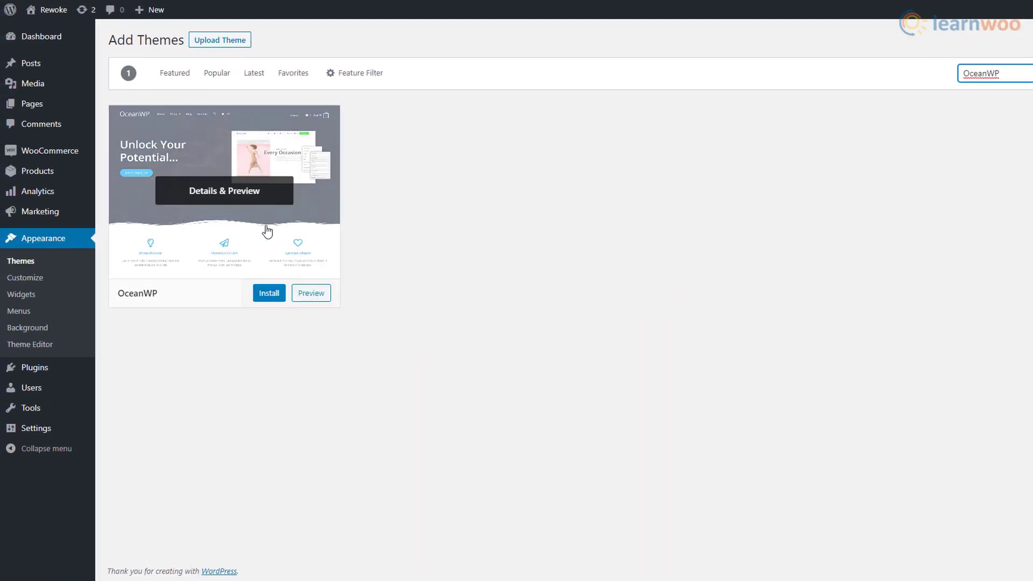
left_click(268, 294)
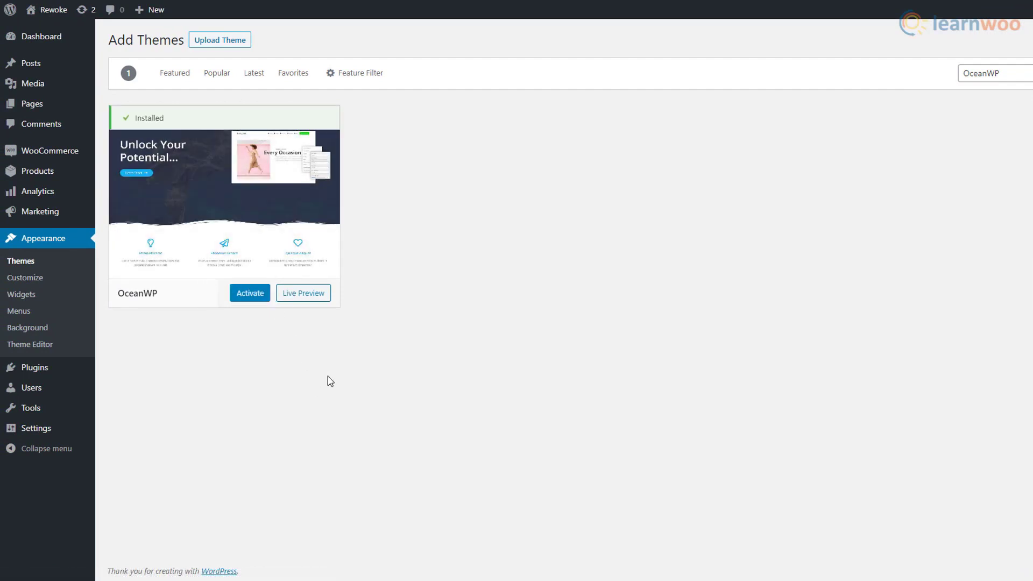
left_click(253, 297)
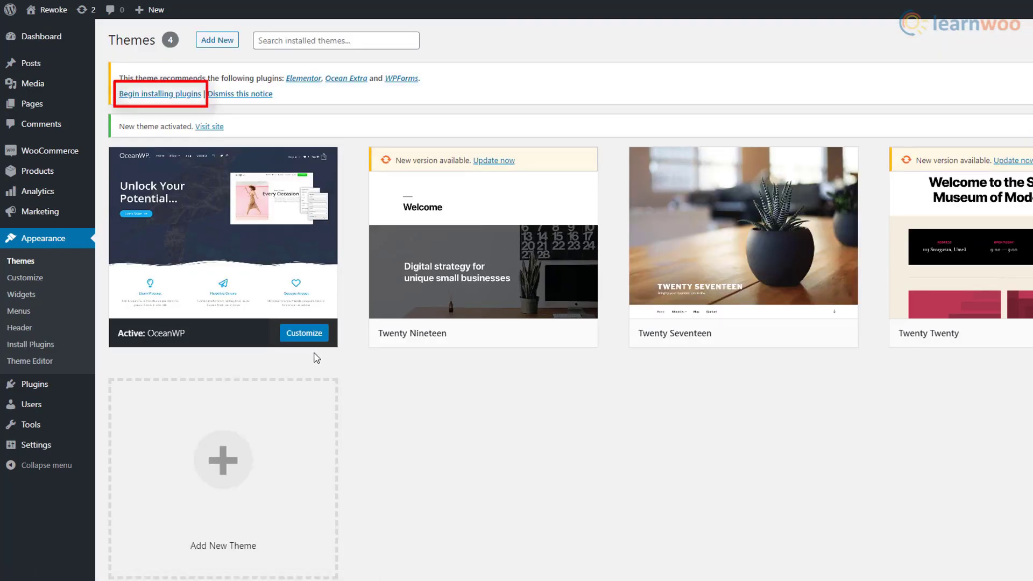
- Bulk-install the recommended Elementor, Ocean Extra and WPForms plugins
left_click(187, 97)
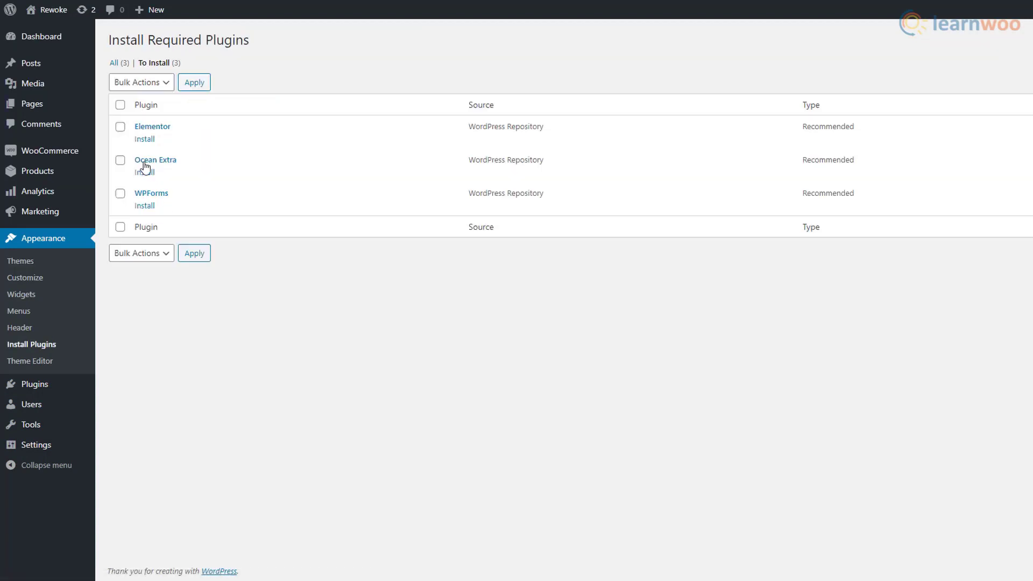
left_click(120, 127)
left_click(120, 161)
left_click(120, 194)
left_click(166, 84)
left_click(150, 111)
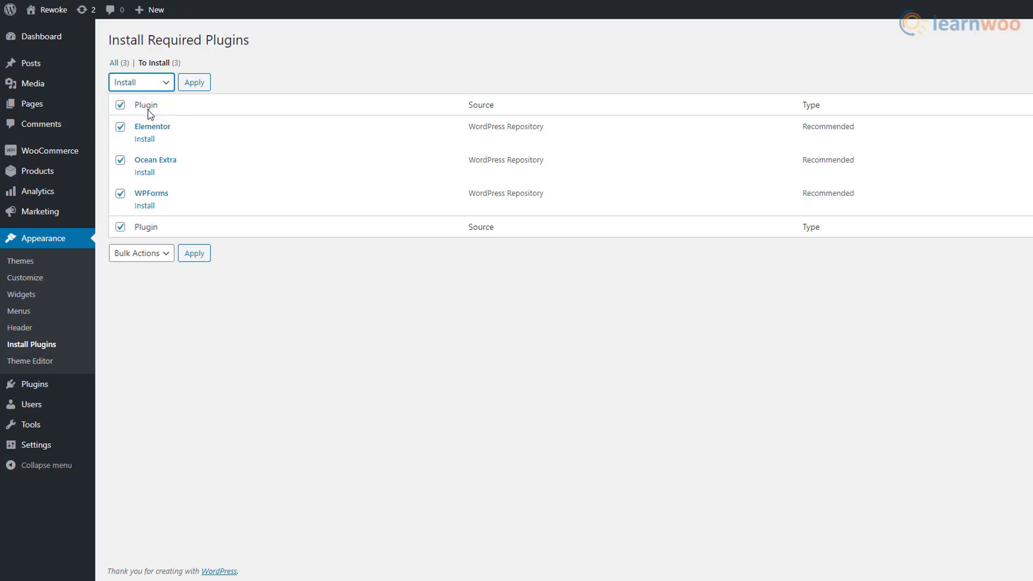
left_click(194, 83)
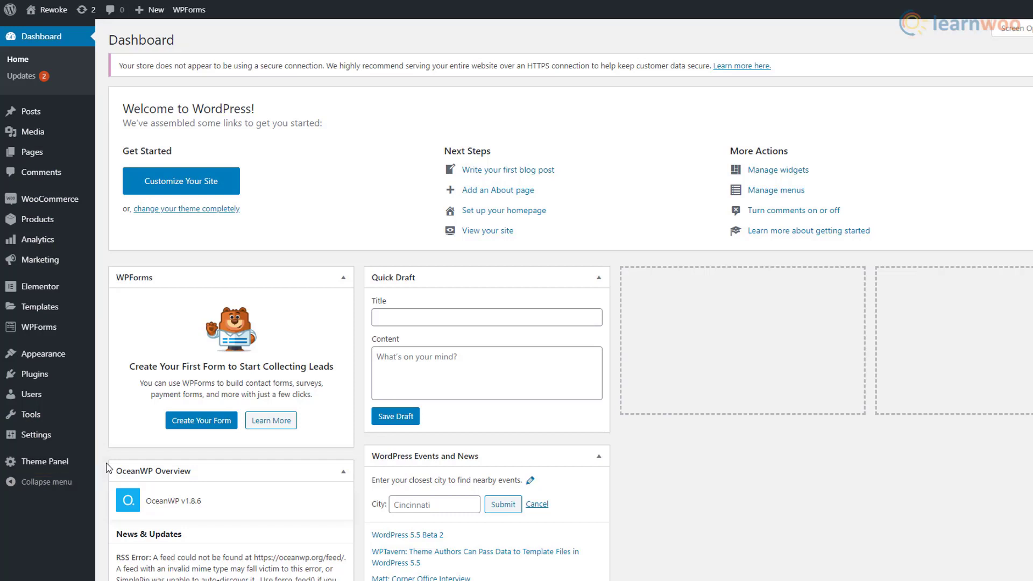
- Browse the OceanWP Install Demos gallery of demo sites
mouse_move(82, 466)
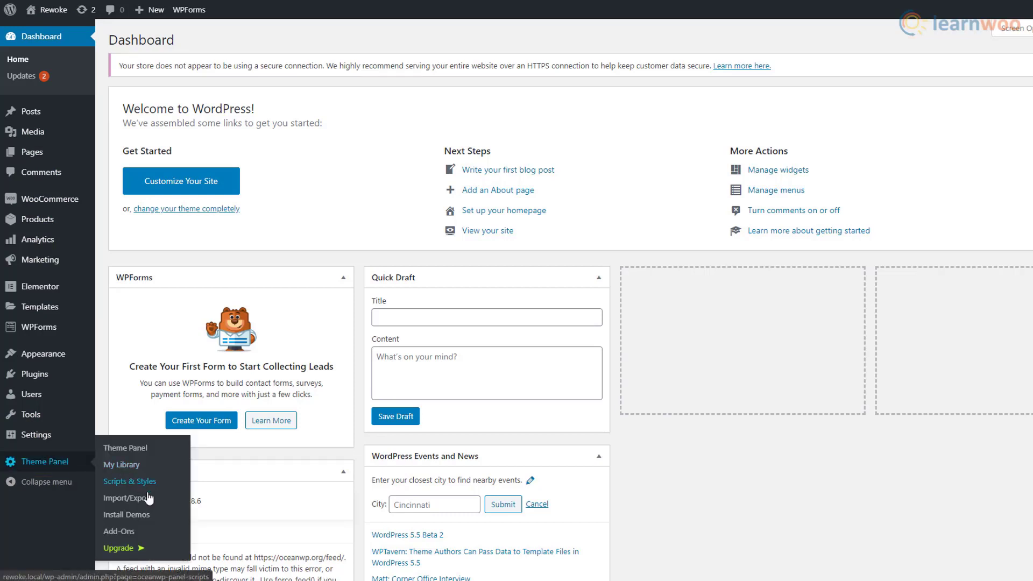
left_click(129, 515)
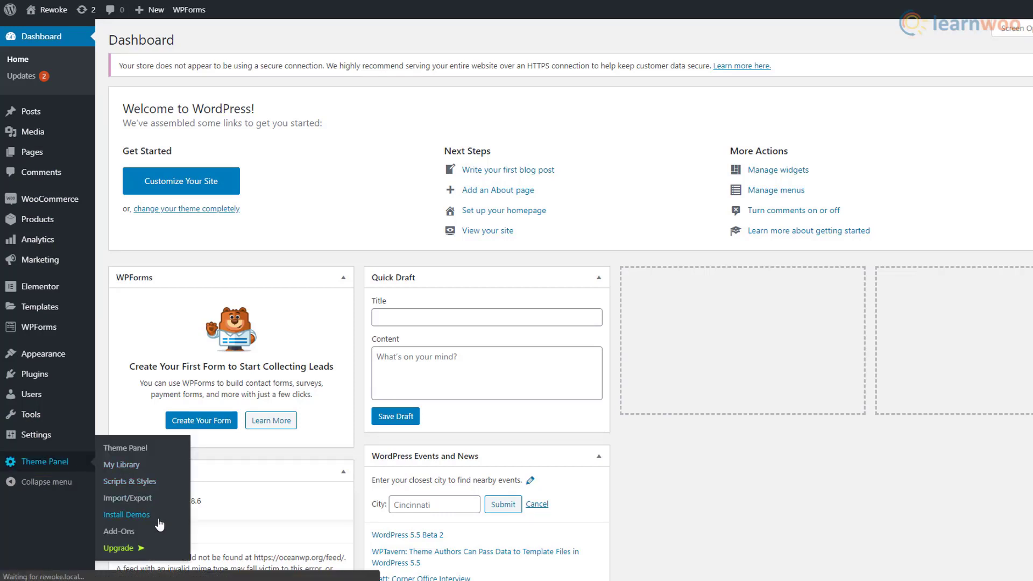
scroll(554, 482, "down", 6)
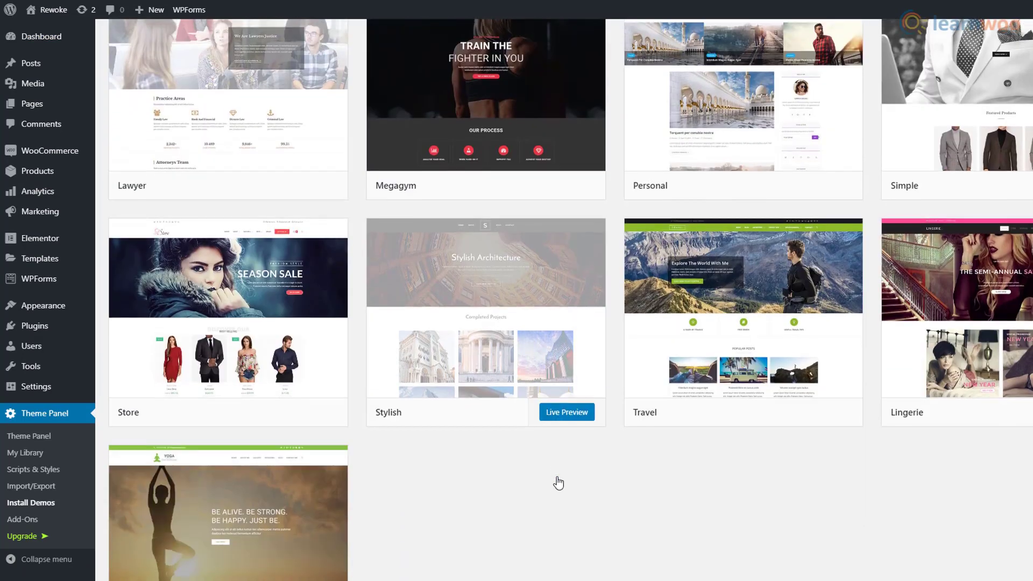
scroll(558, 483, "down", 3)
scroll(557, 483, "up", 7)
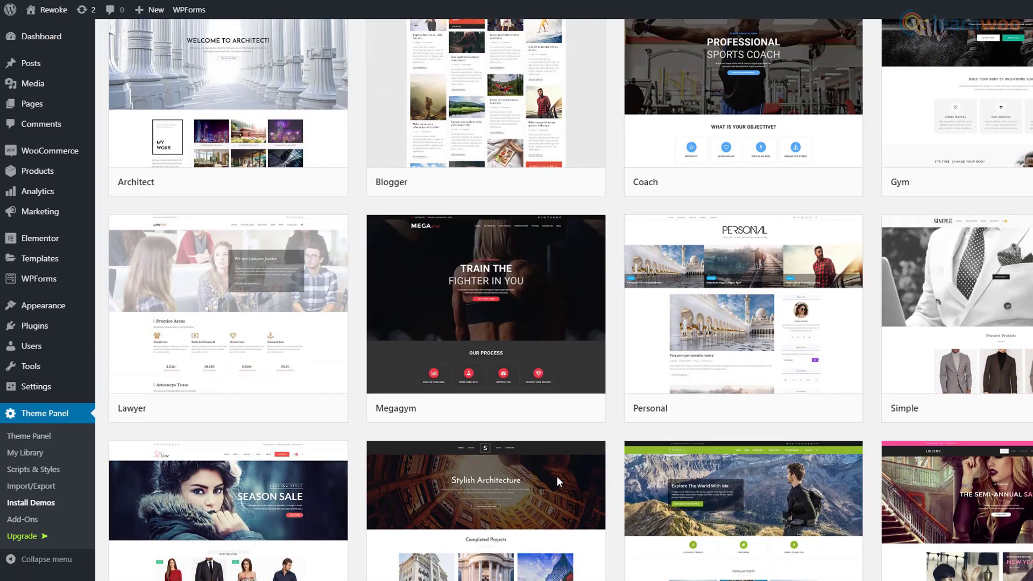
scroll(557, 476, "up", 2)
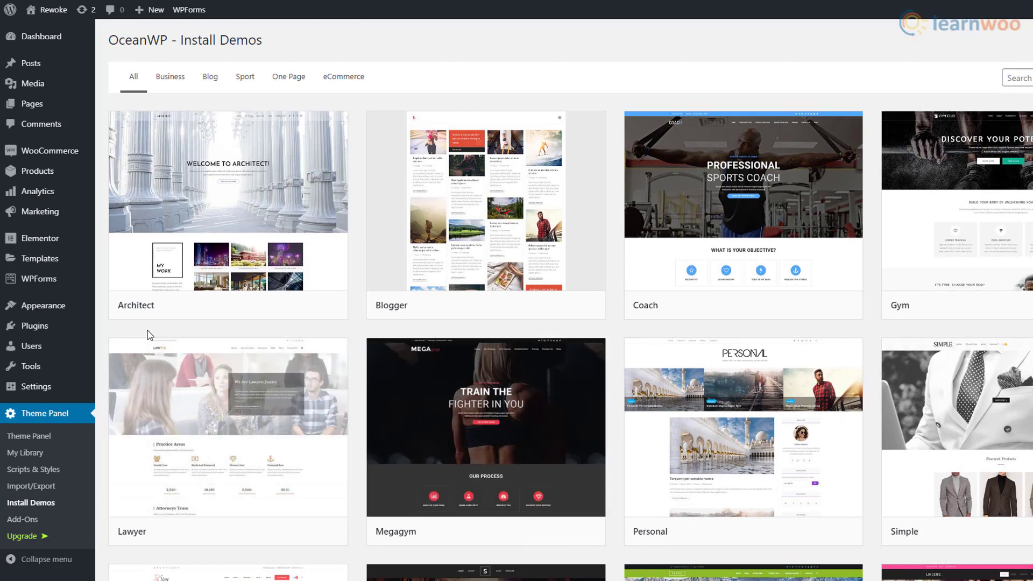
mouse_move(85, 104)
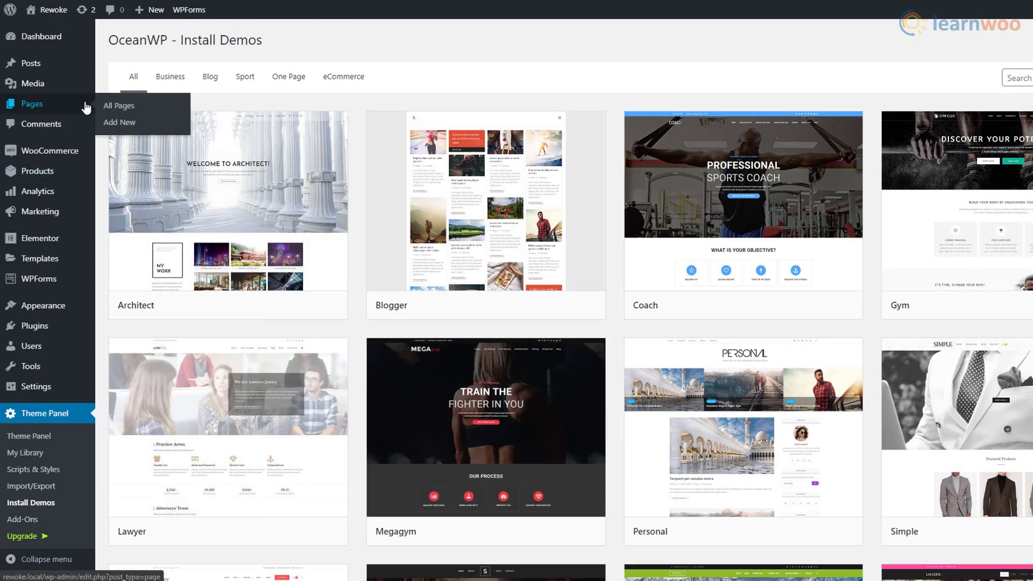
left_click(129, 124)
- Add a 'Welcome to the Store' heading, a welcome paragraph and a fashion photo image block
left_click(641, 147)
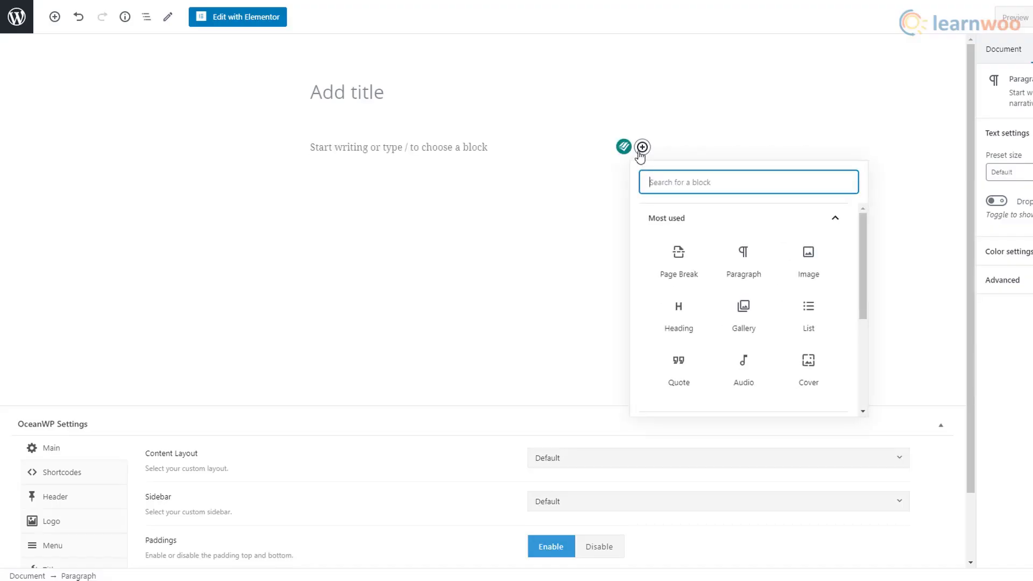
left_click(751, 253)
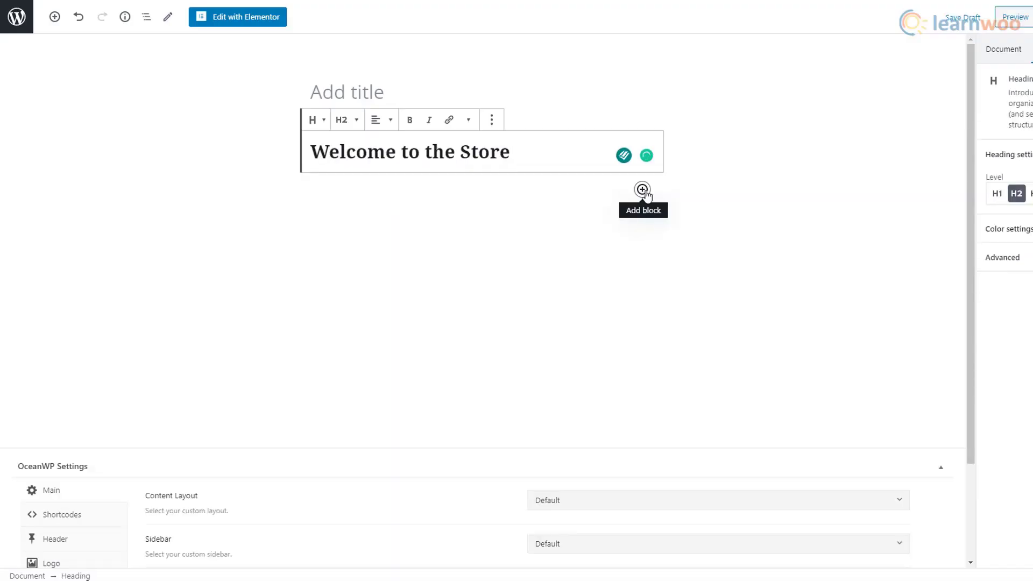
left_click(642, 190)
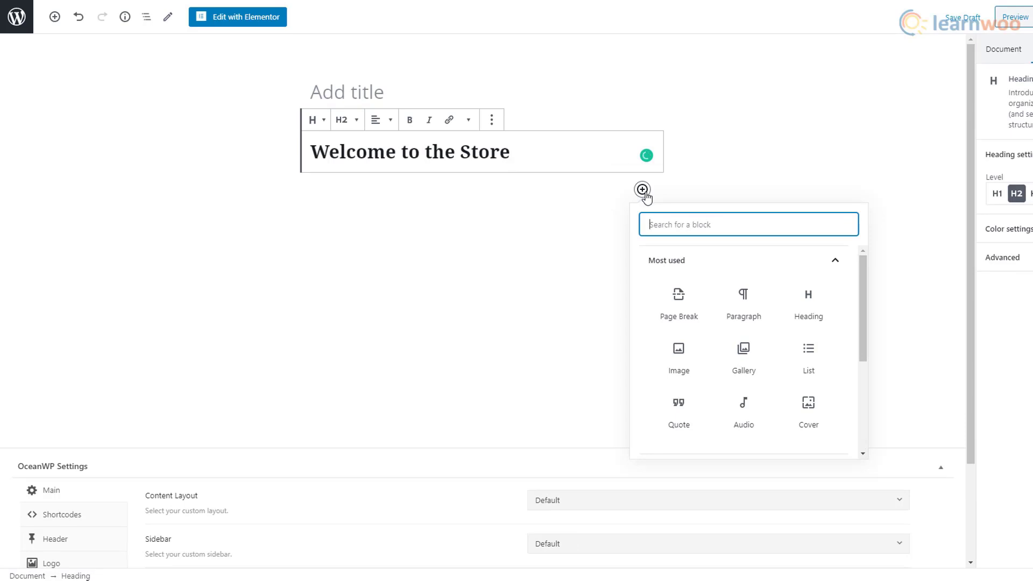
left_click(743, 294)
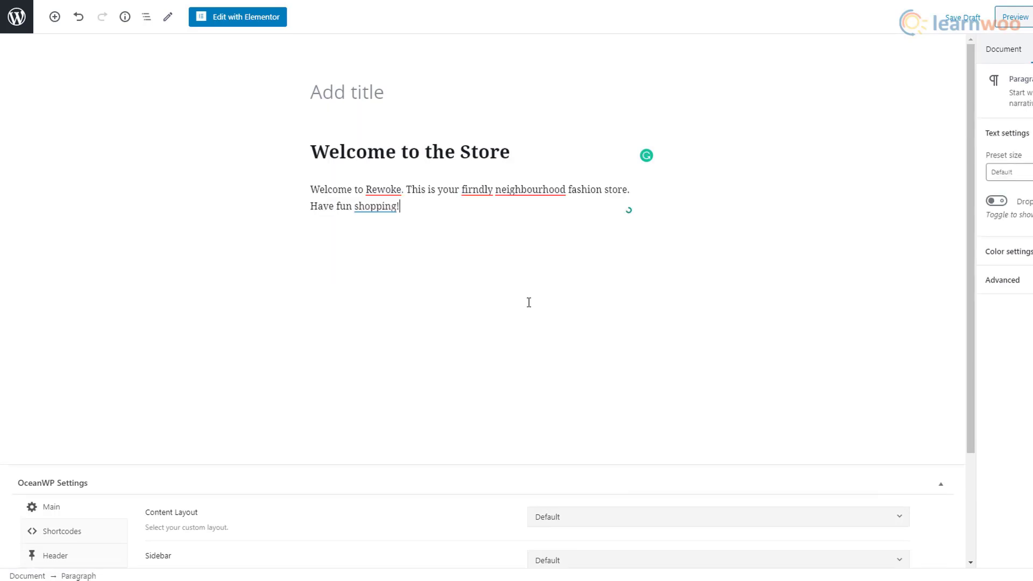
key("Return")
left_click(642, 240)
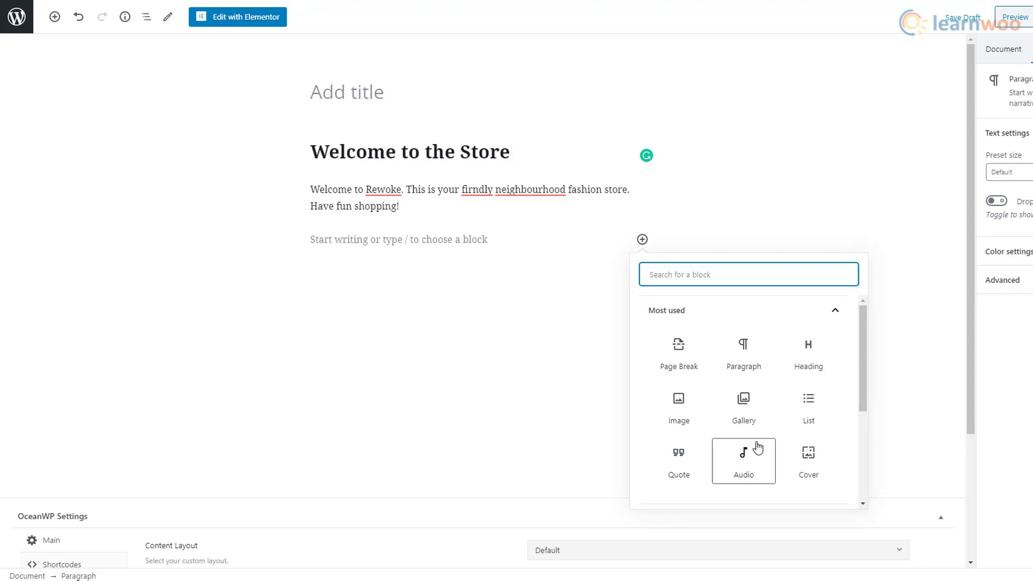
left_click(689, 415)
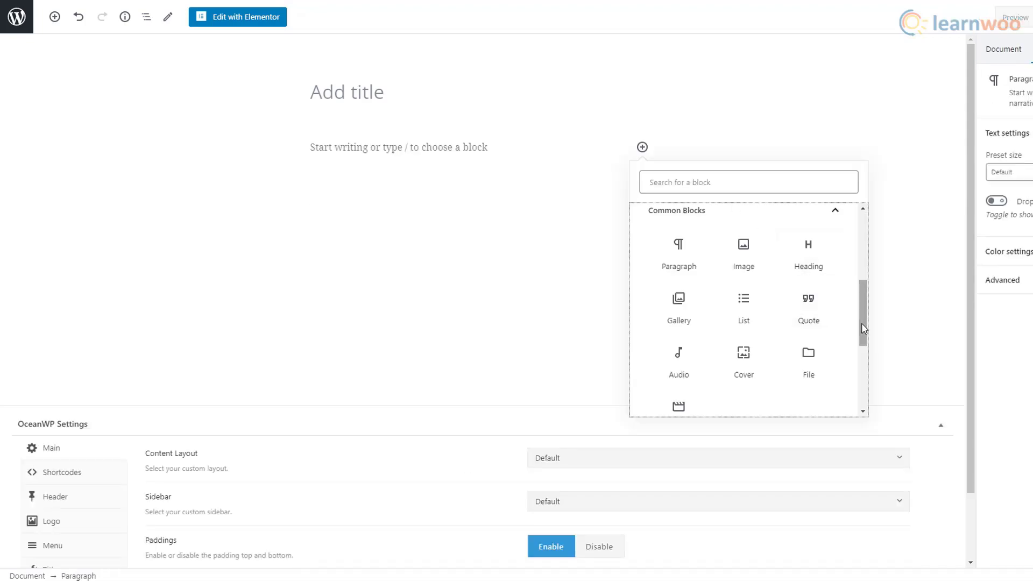
- Browse the WooCommerce blocks category in the block inserter
left_click_drag(861, 323, 870, 396)
left_click(842, 398)
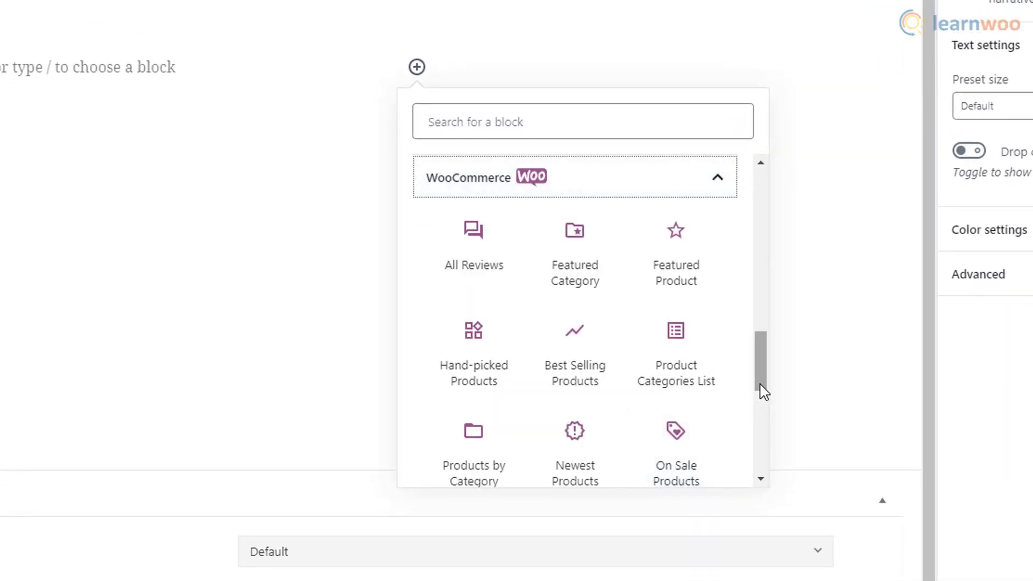
left_click_drag(764, 391, 766, 402)
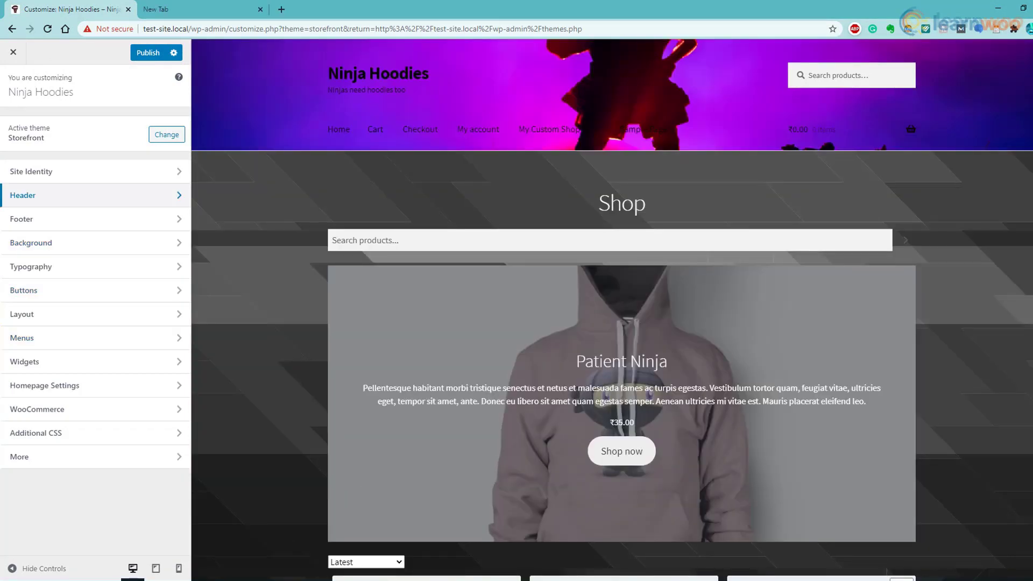
scroll(611, 310, "down", 4)
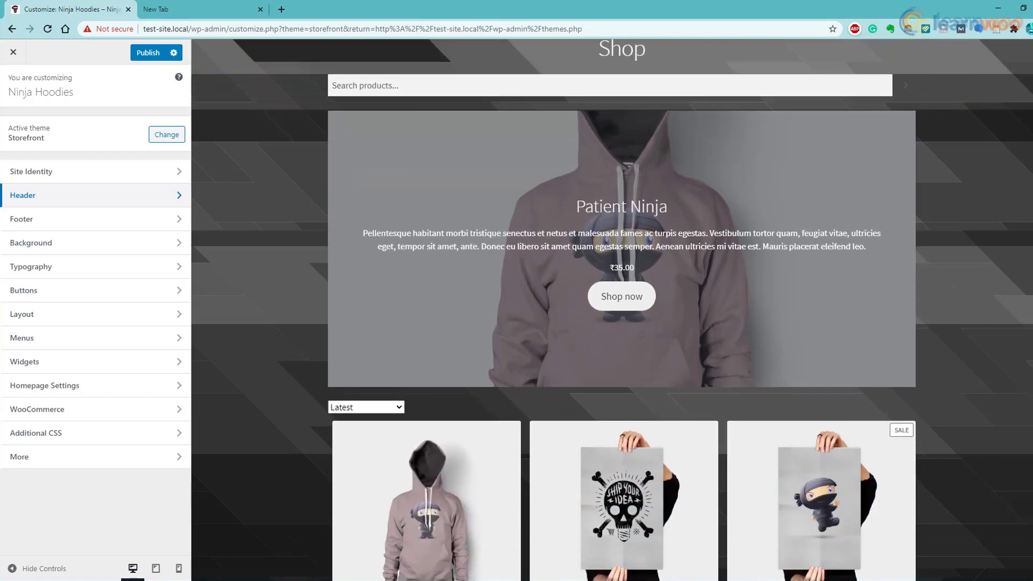
scroll(612, 309, "down", 5)
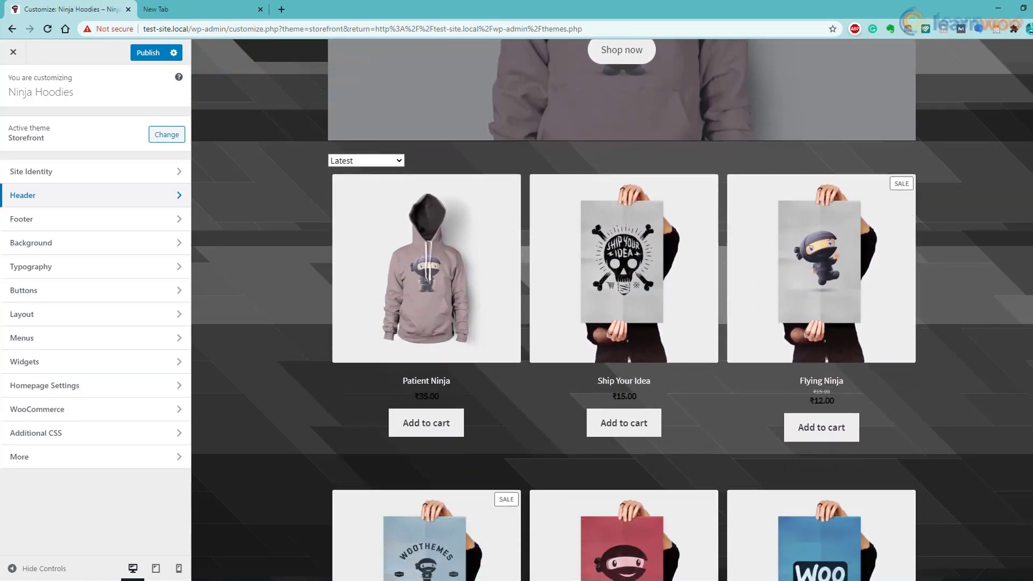
scroll(611, 310, "down", 2)
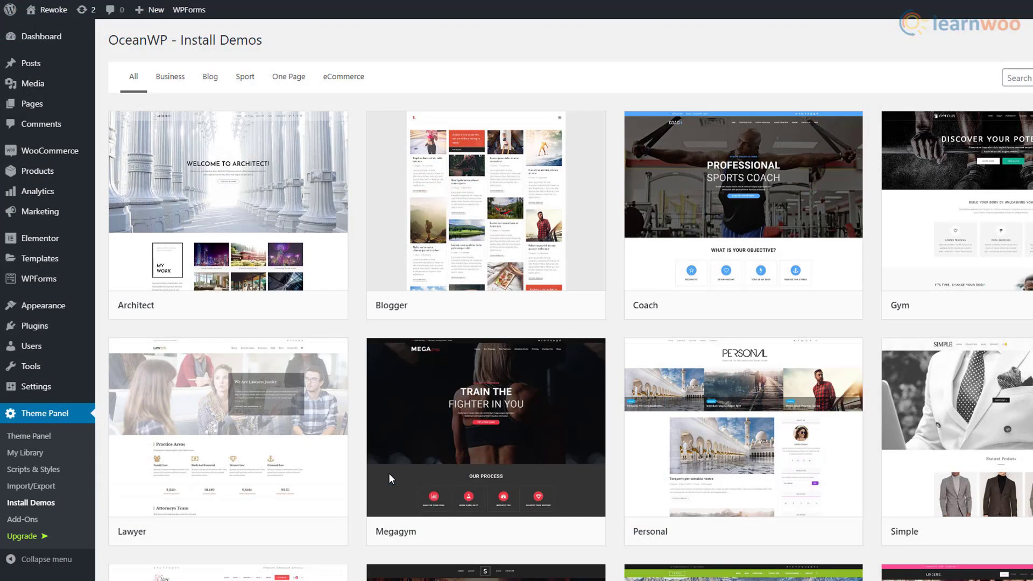
- Filter the demos to eCommerce and scroll through the Simple demo's live preview
left_click(355, 90)
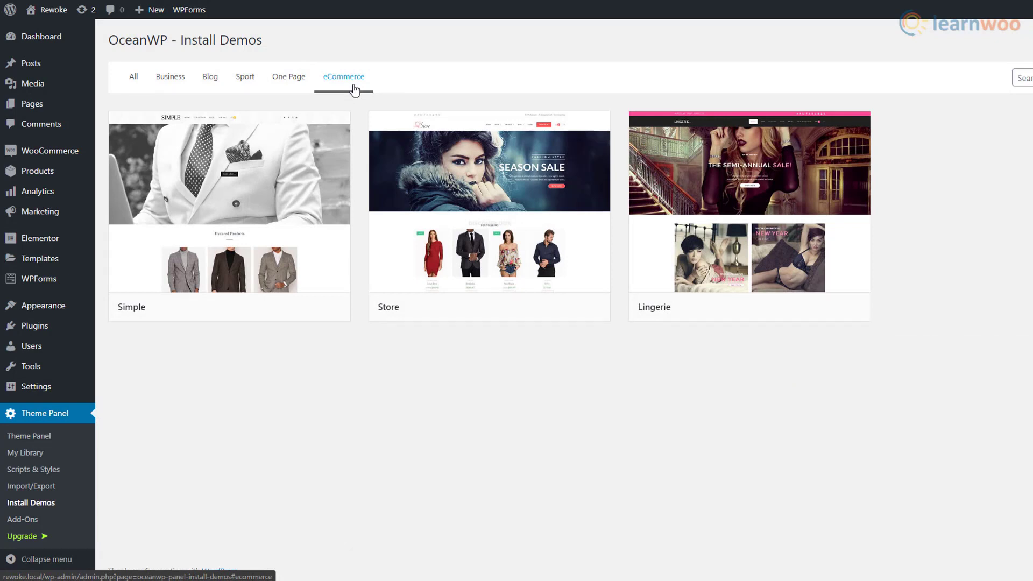
left_click(301, 309)
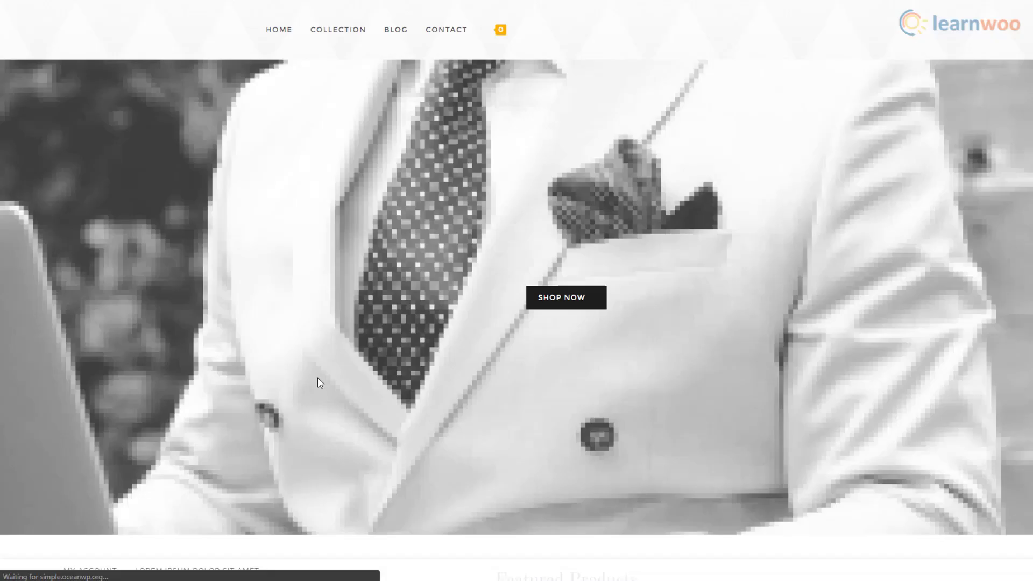
scroll(907, 444, "down", 7)
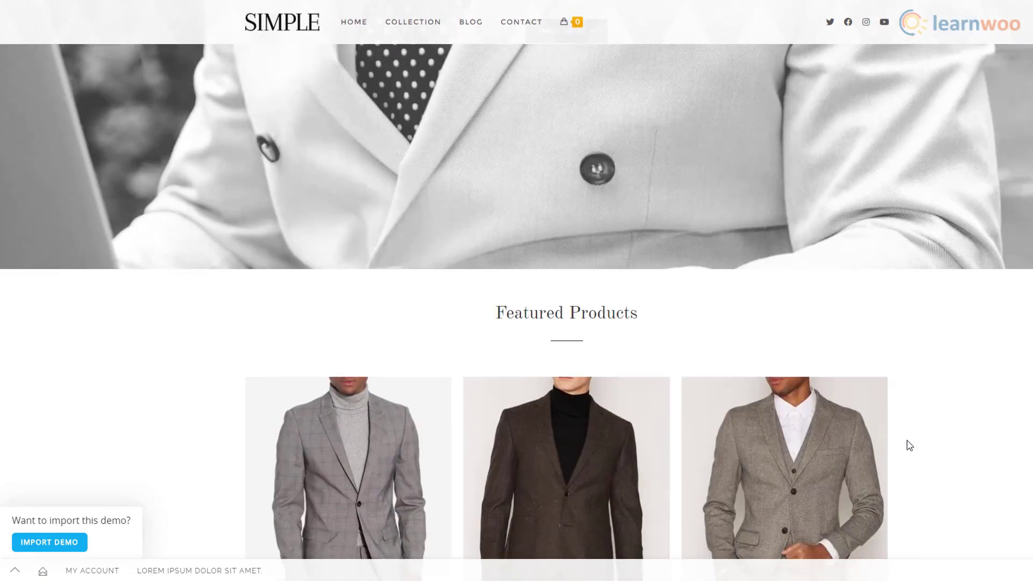
scroll(909, 445, "down", 15)
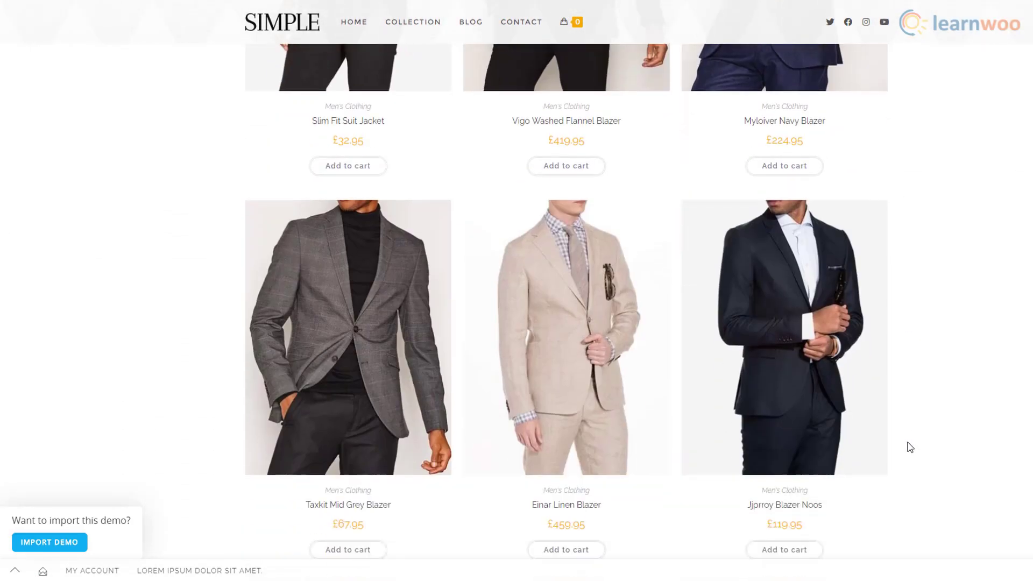
scroll(909, 447, "down", 6)
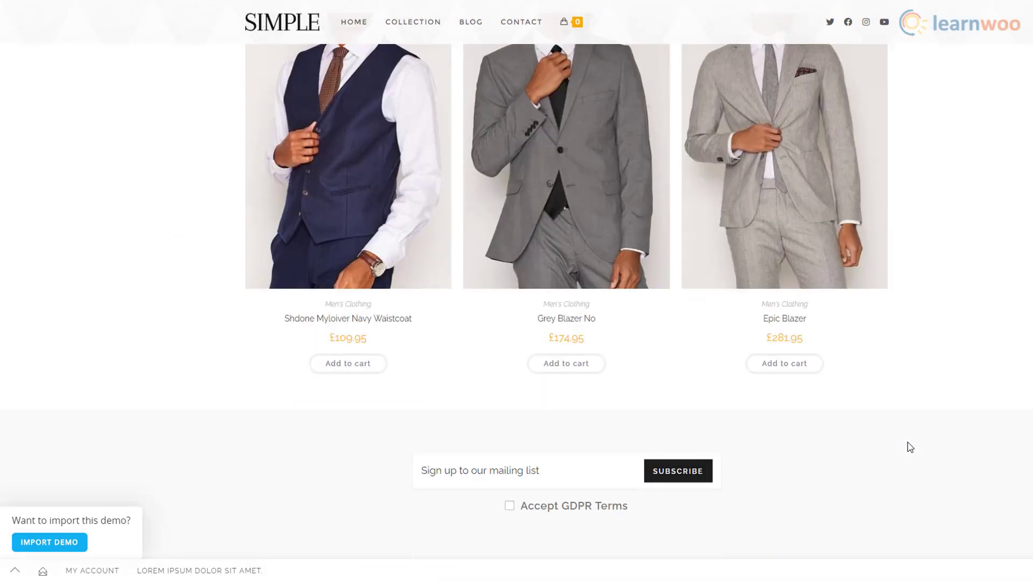
scroll(909, 446, "up", 20)
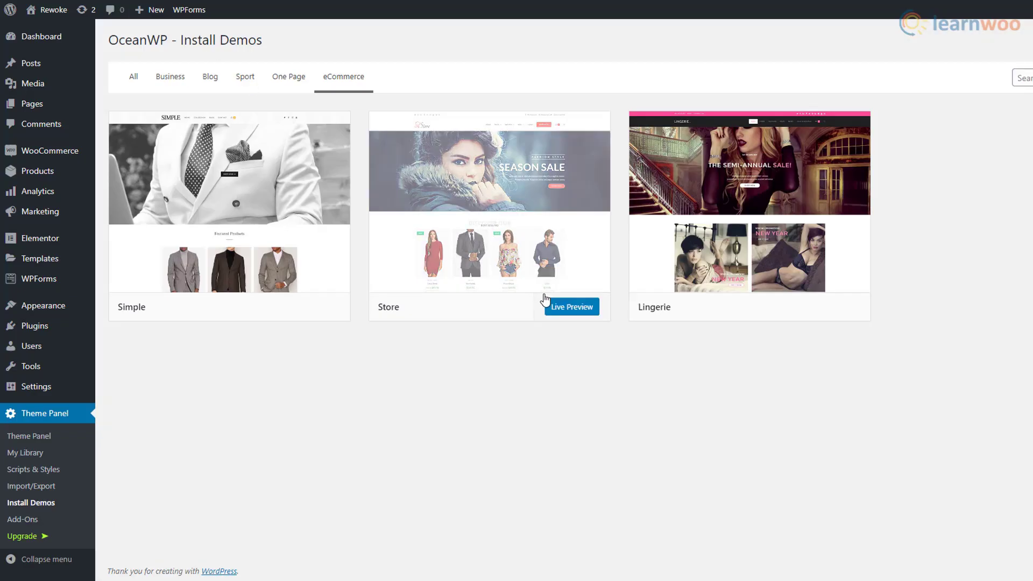
- Scroll through the Store demo's live preview
left_click(546, 302)
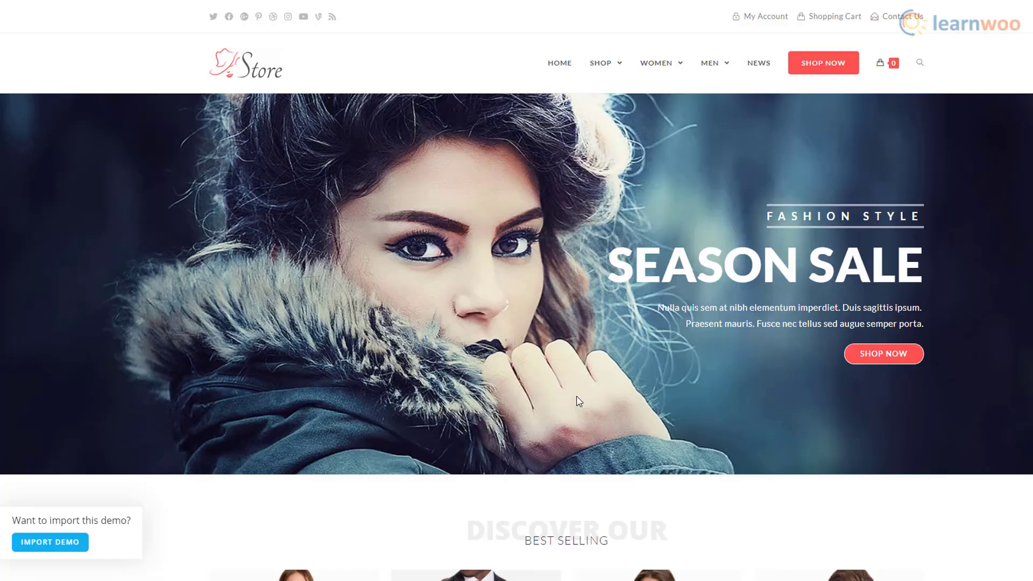
scroll(577, 406, "down", 10)
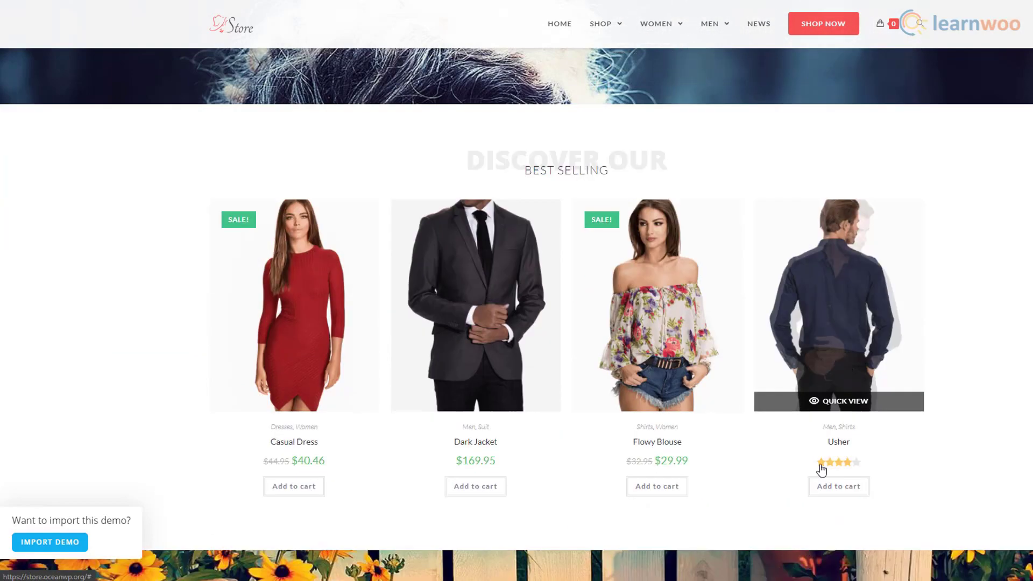
scroll(904, 465, "down", 10)
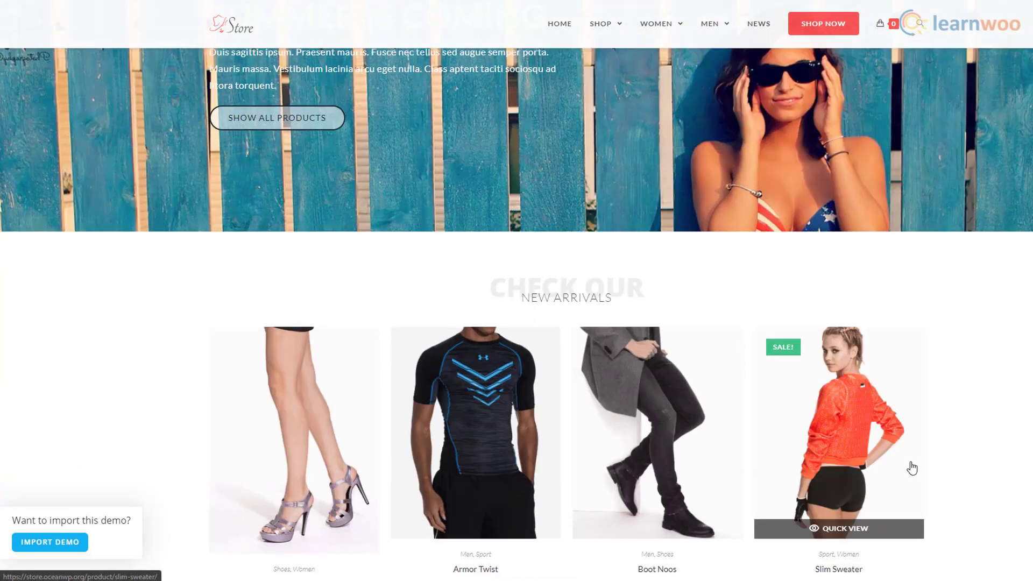
scroll(913, 466, "down", 10)
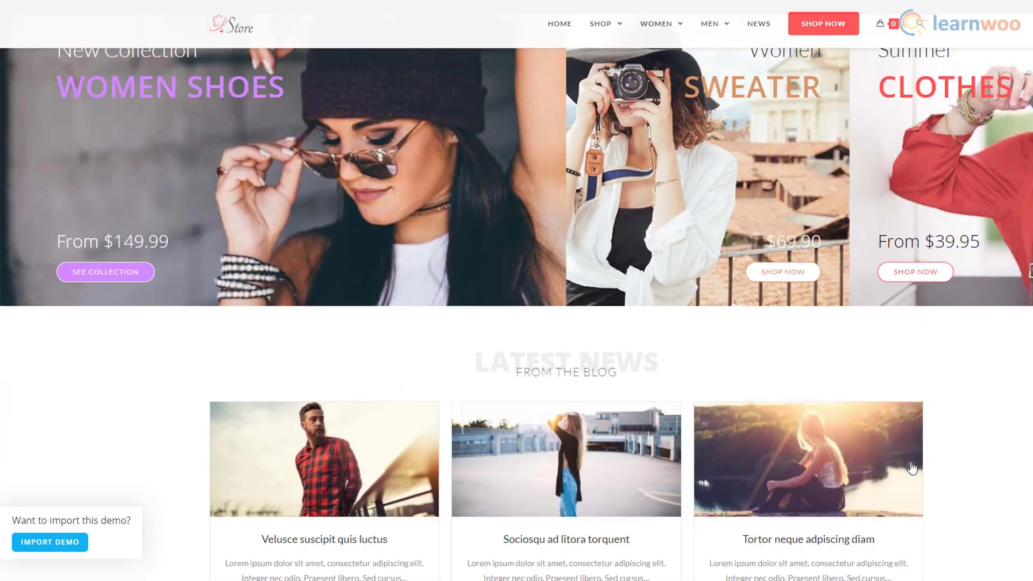
scroll(912, 467, "down", 6)
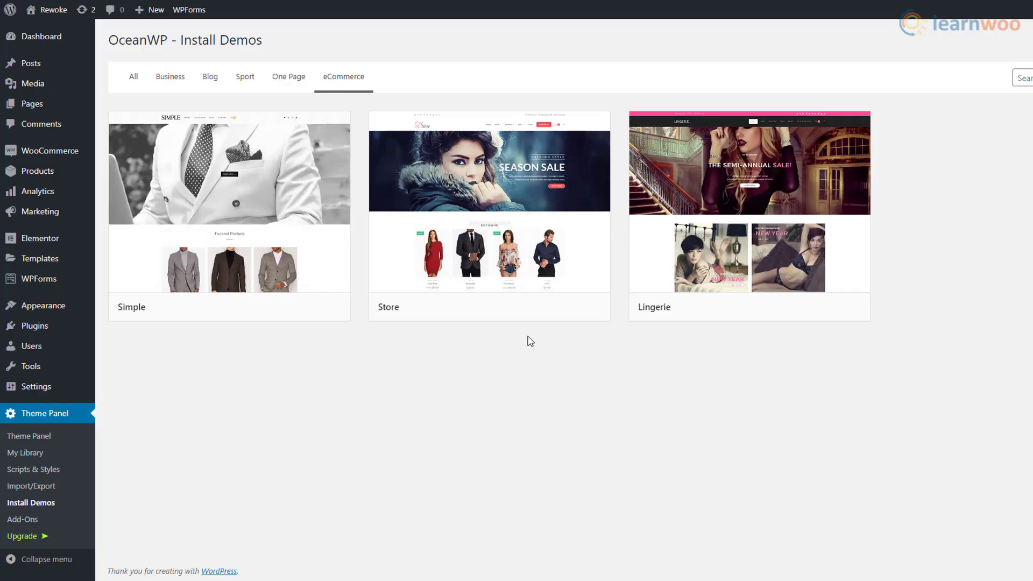
mouse_move(574, 319)
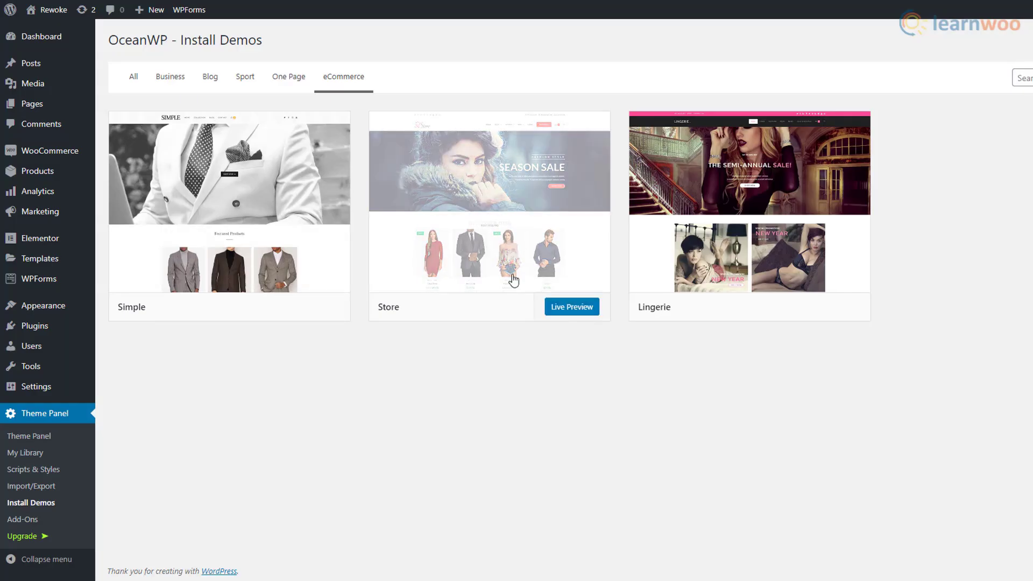
left_click(513, 248)
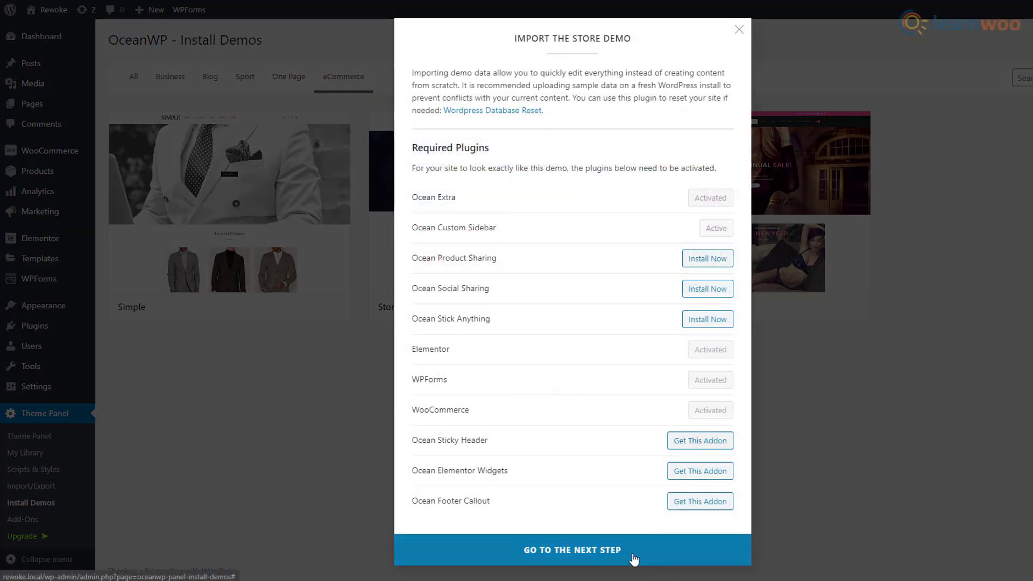
- Install the Store demo with all its content and view the result
left_click(635, 556)
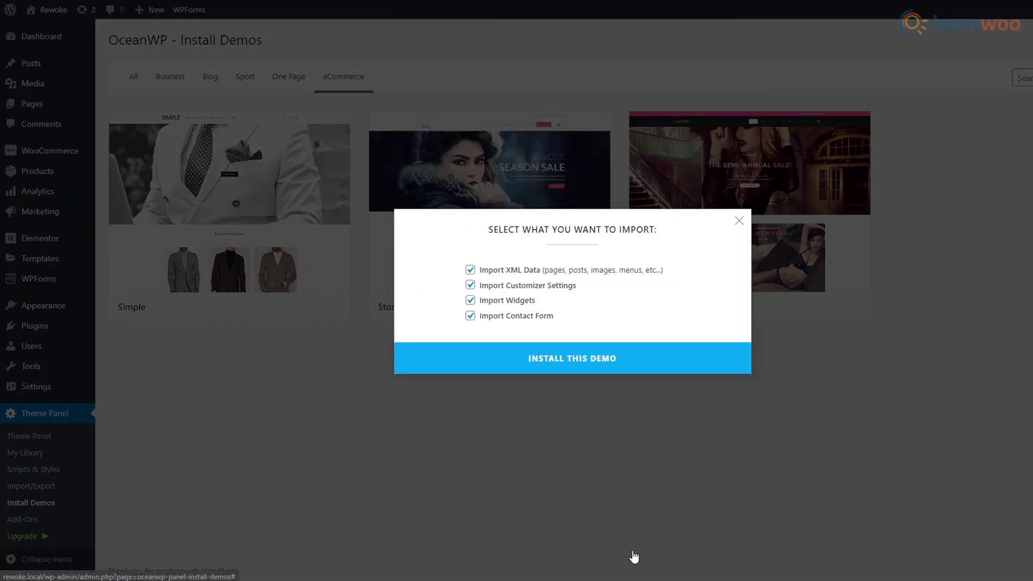
left_click(586, 366)
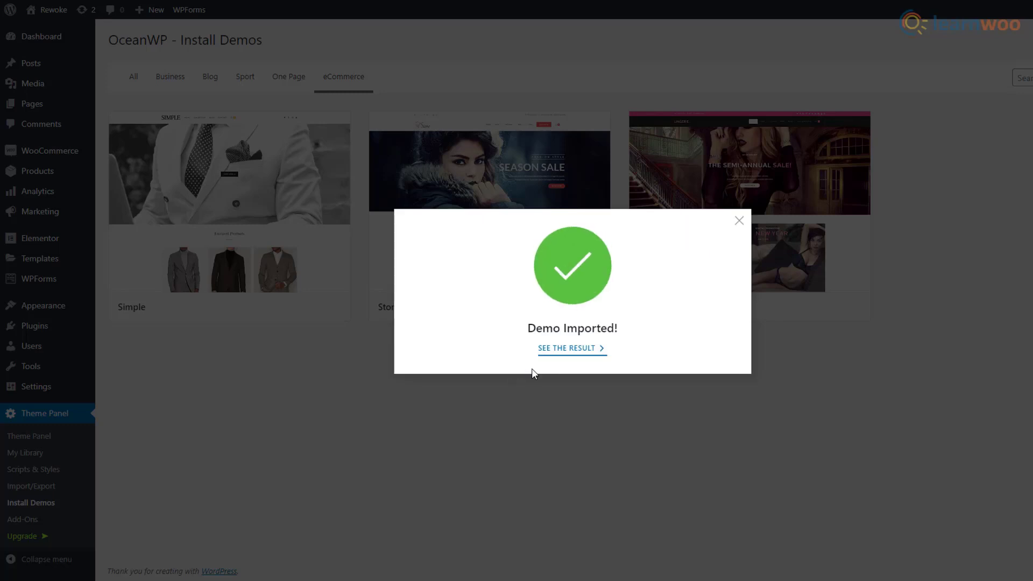
left_click(565, 356)
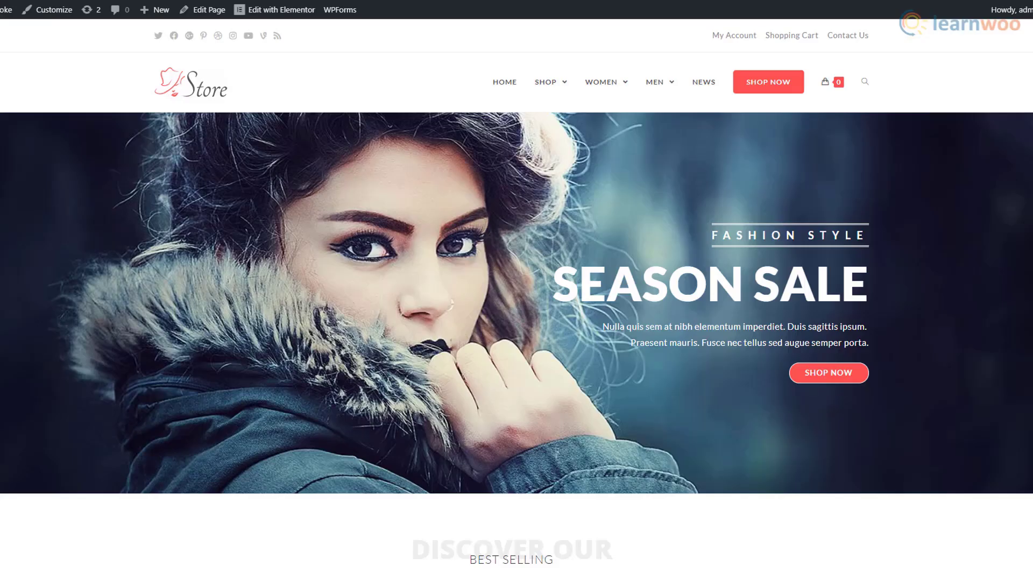
- Scroll the imported homepage's Season Sale banner, new arrivals and product listings
scroll(516, 290, "down", 3)
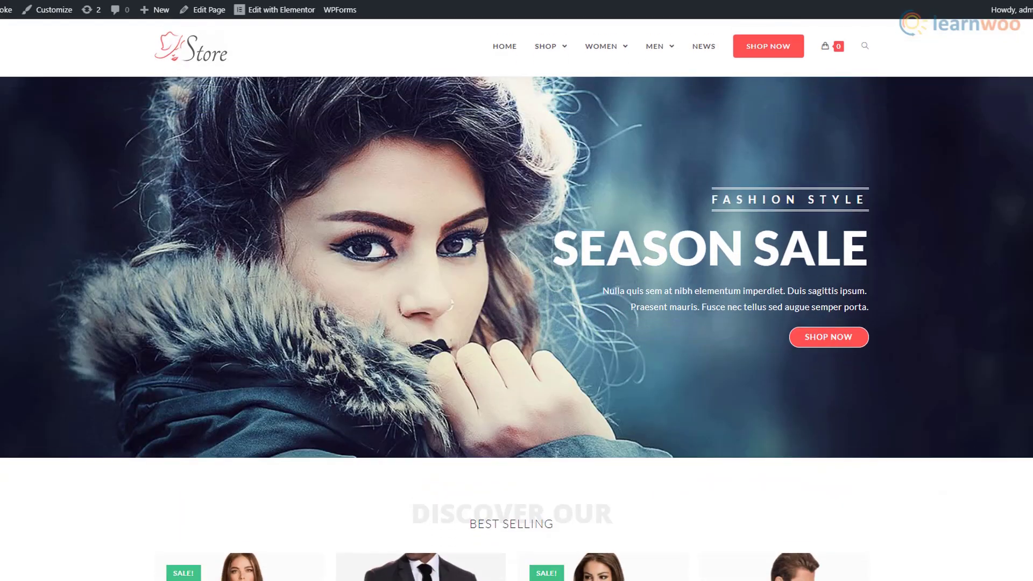
scroll(516, 290, "down", 7)
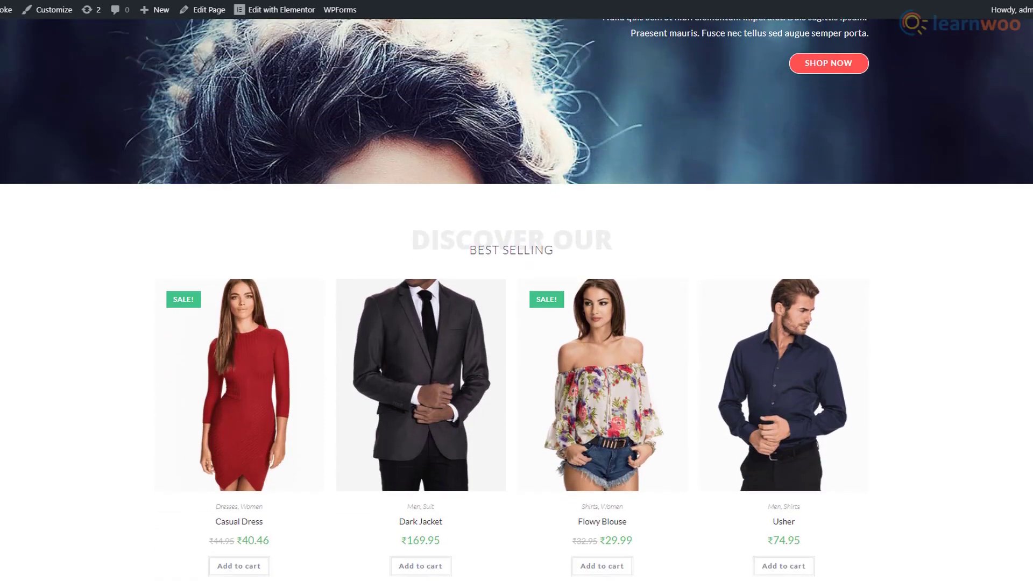
scroll(516, 290, "down", 3)
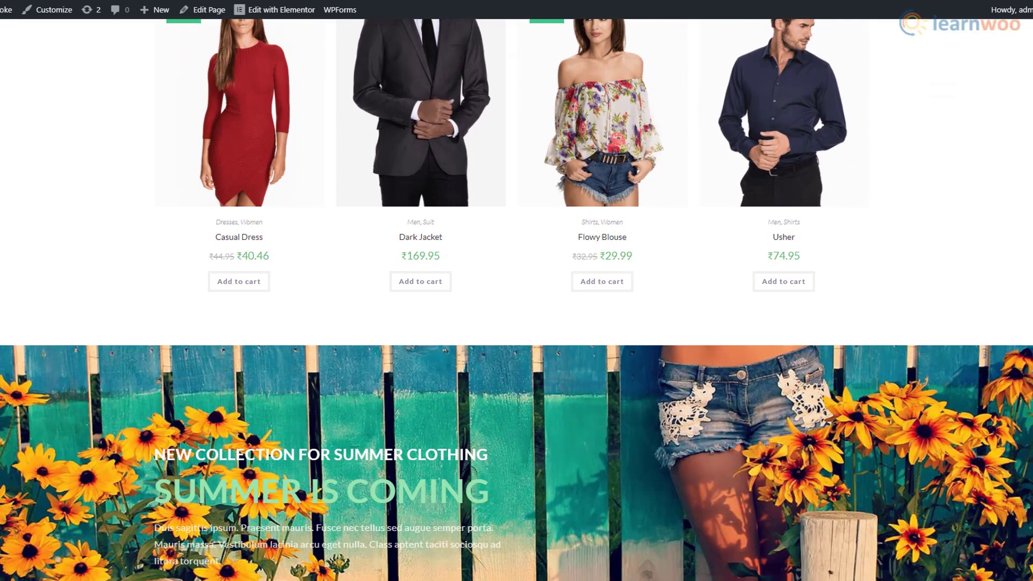
scroll(517, 291, "down", 4)
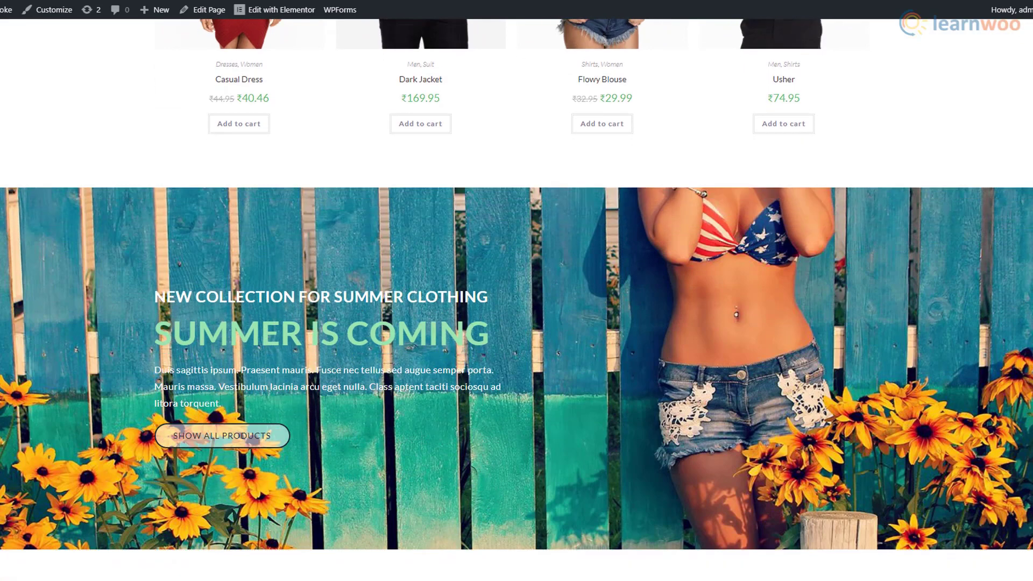
scroll(517, 290, "down", 5)
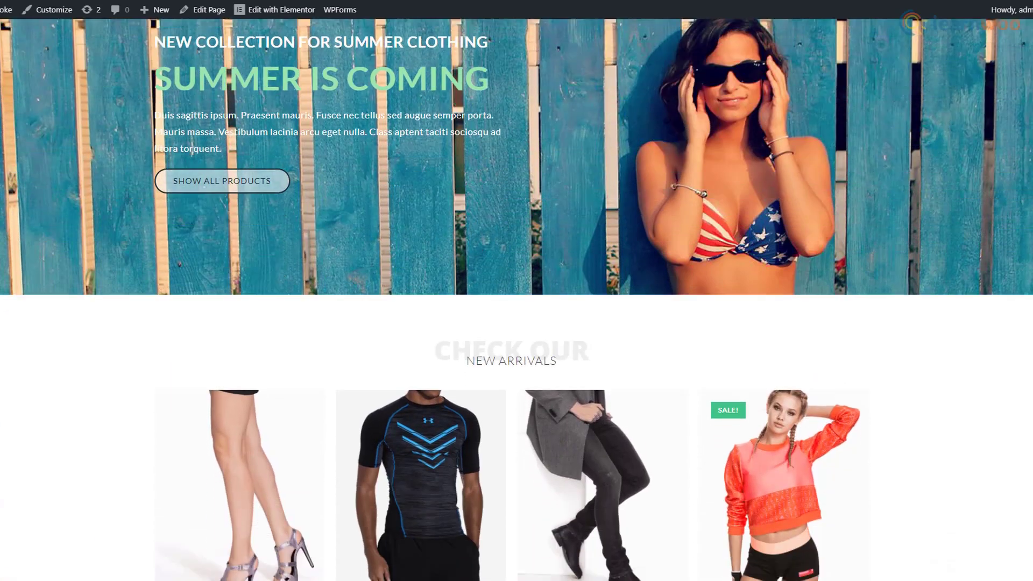
scroll(517, 290, "down", 5)
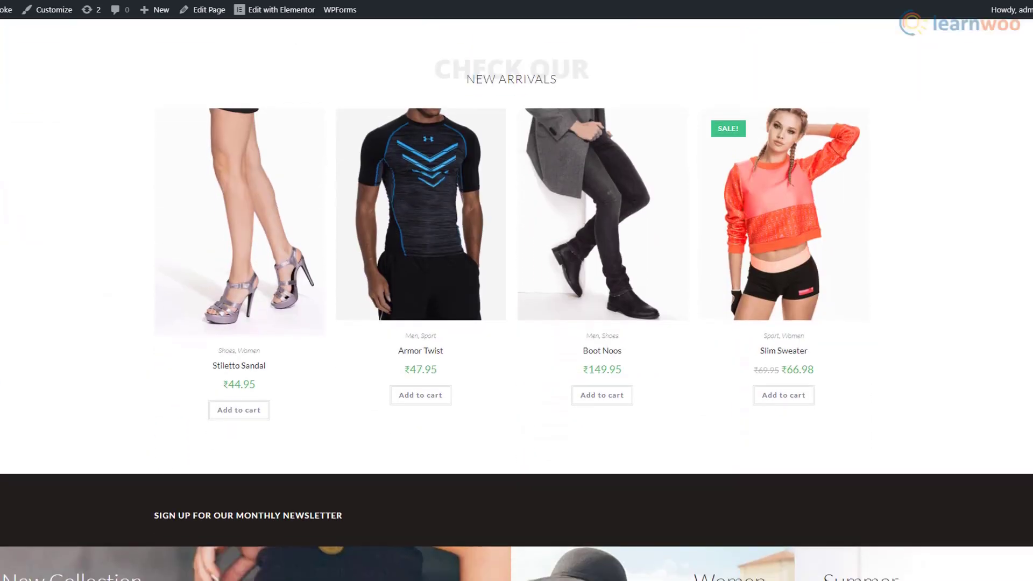
scroll(516, 290, "down", 5)
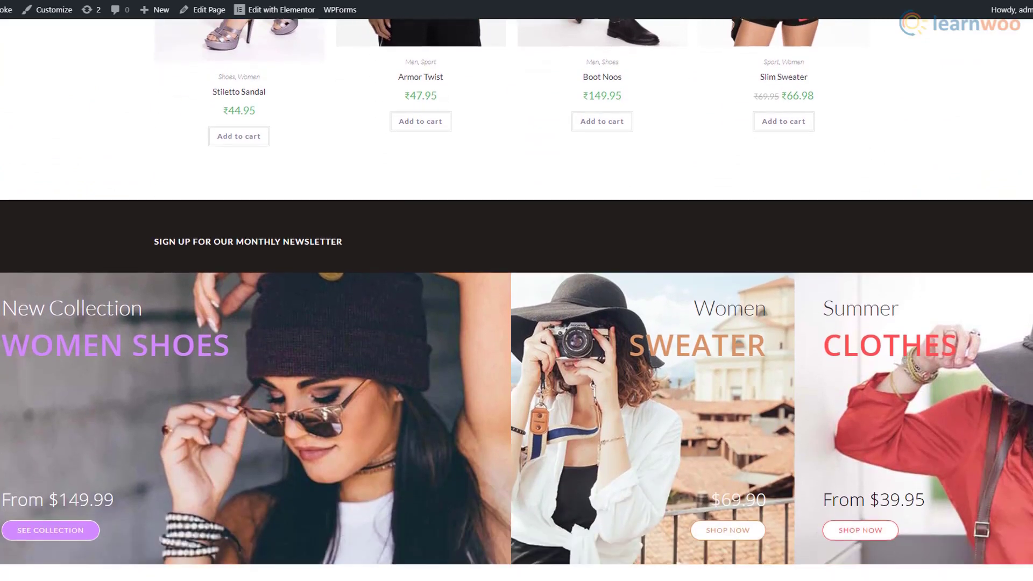
scroll(516, 290, "down", 5)
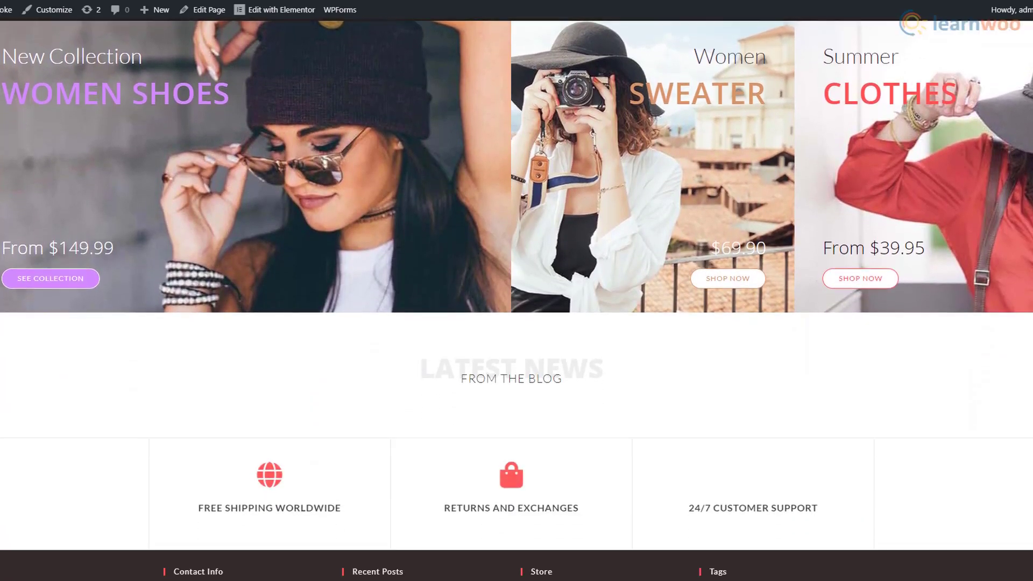
scroll(516, 290, "down", 1)
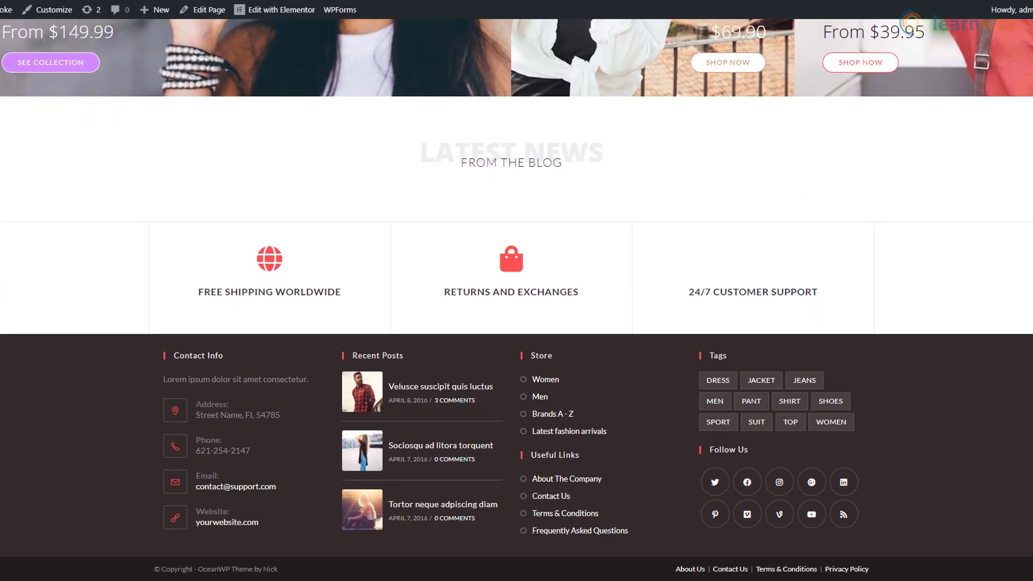
scroll(516, 290, "up", 20)
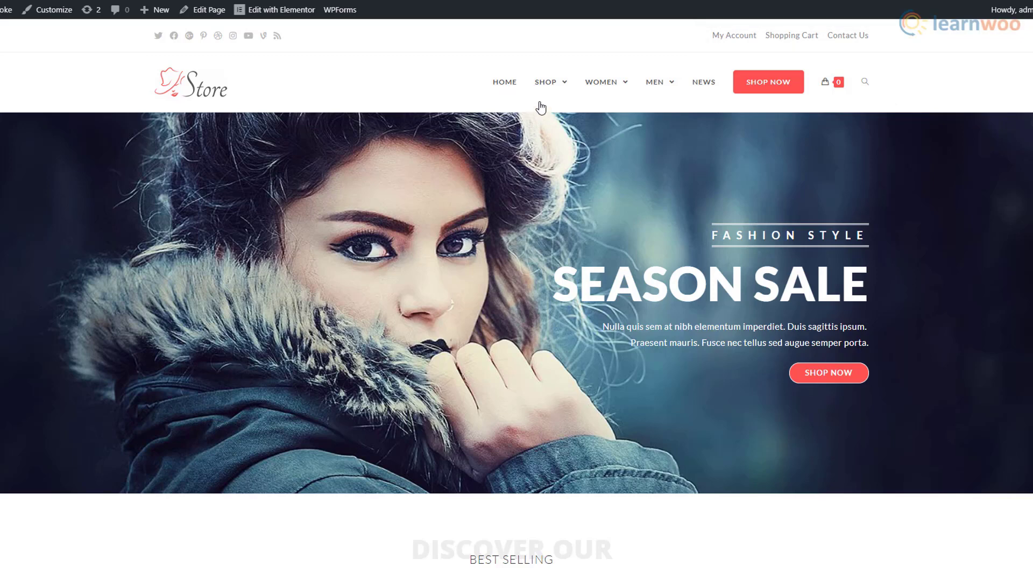
mouse_move(545, 94)
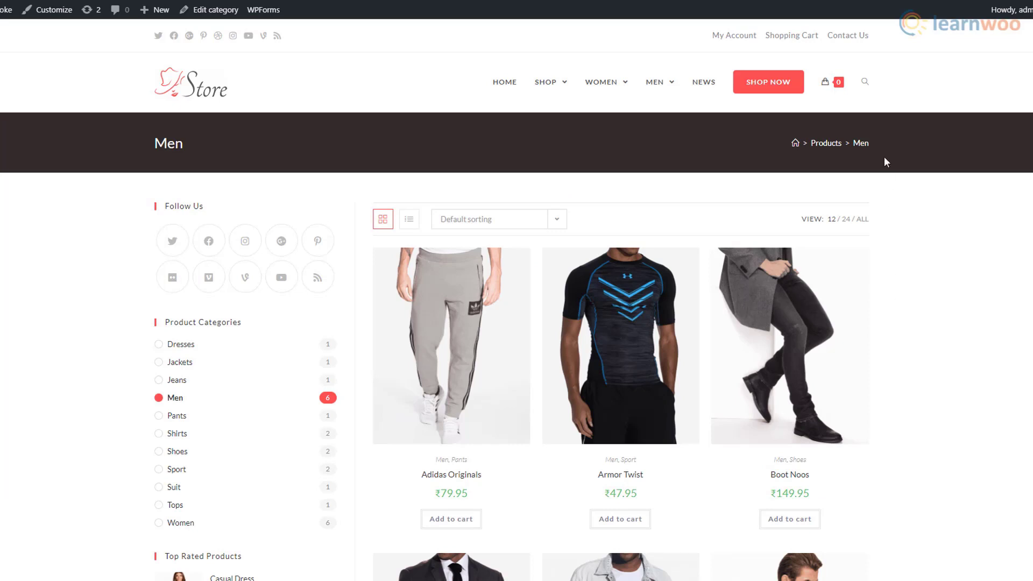
- Try the store's product search and the product sorting options
left_click(864, 92)
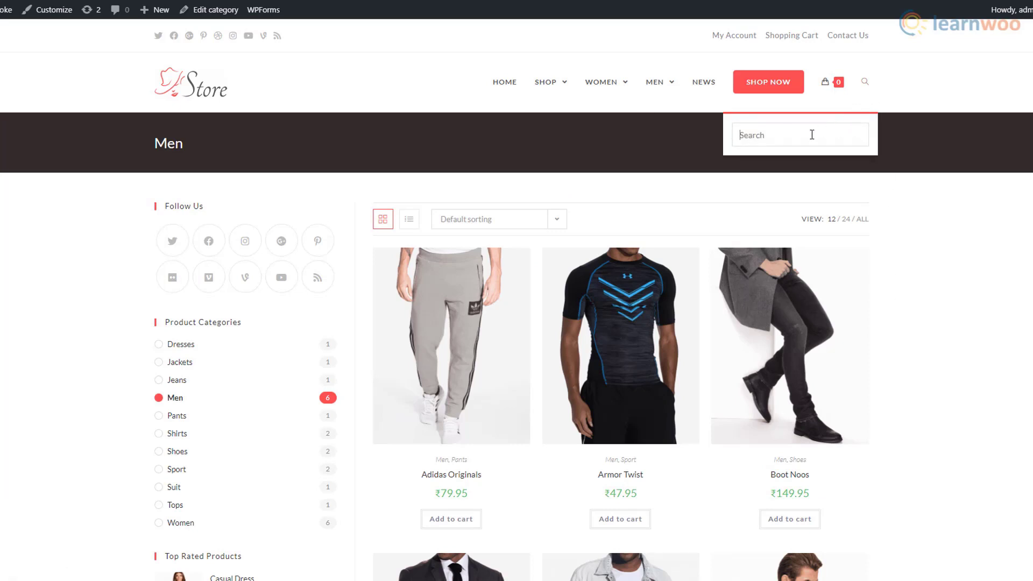
left_click(560, 219)
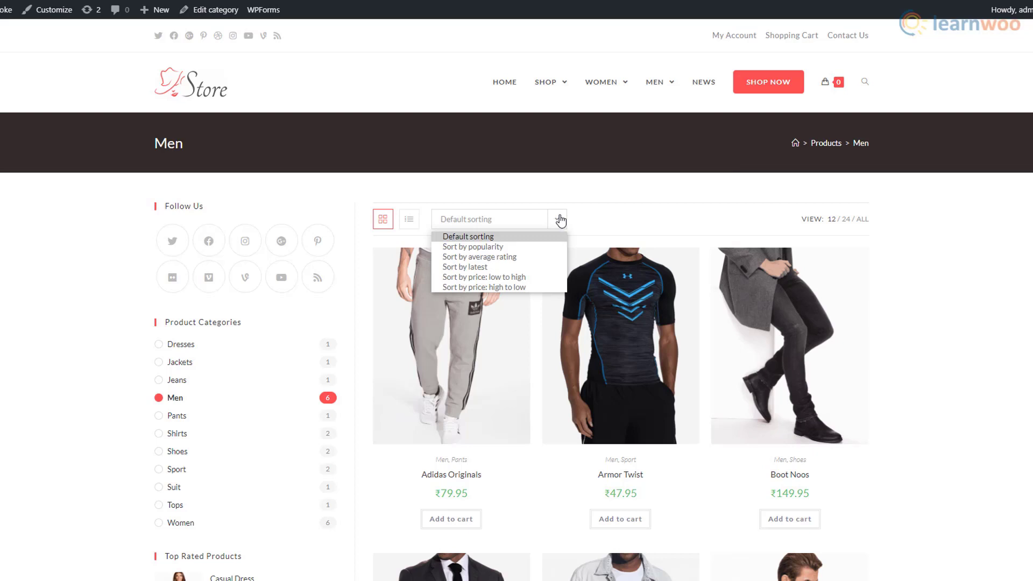
left_click(560, 219)
left_click(560, 220)
scroll(231, 383, "down", 7)
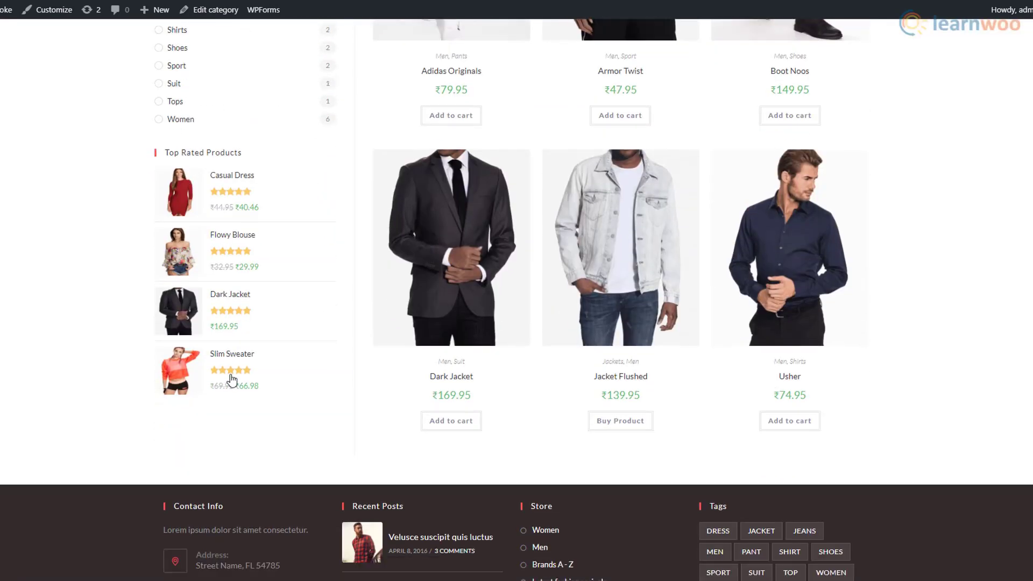
scroll(230, 370, "up", 7)
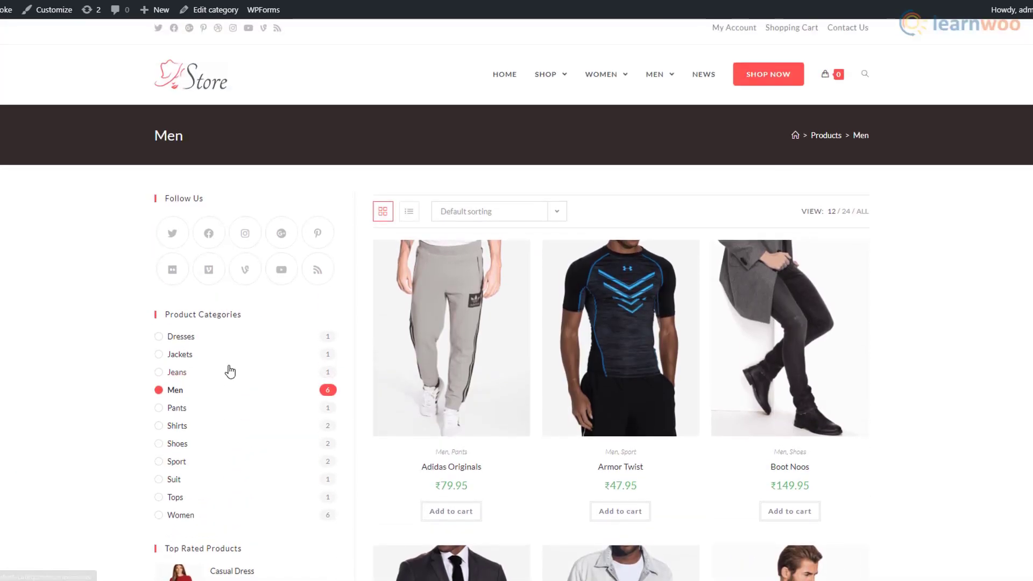
scroll(230, 371, "down", 4)
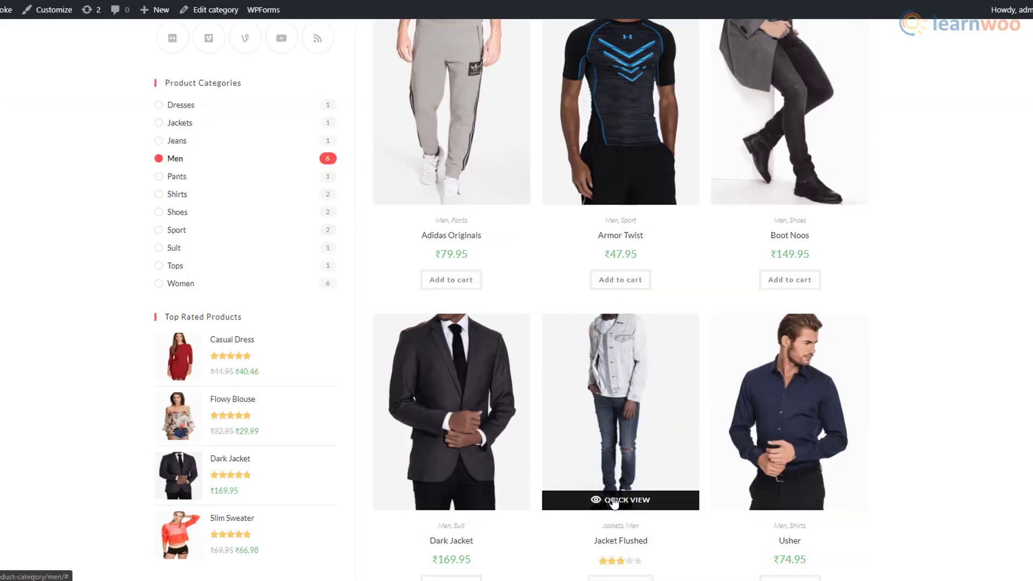
- Quick-view Jacket Flushed, then check Armor Twist in the cart
left_click(613, 501)
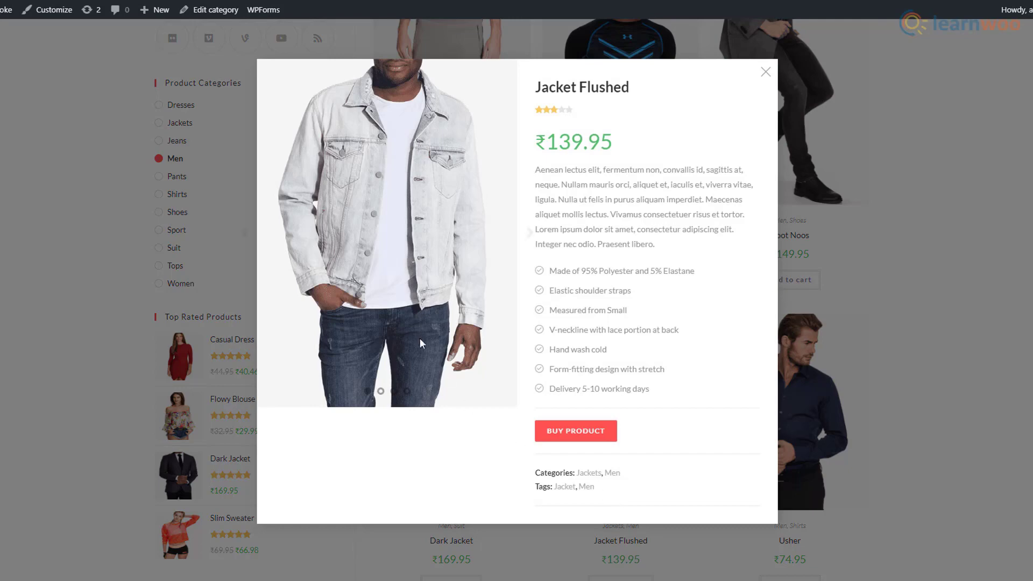
left_click(878, 312)
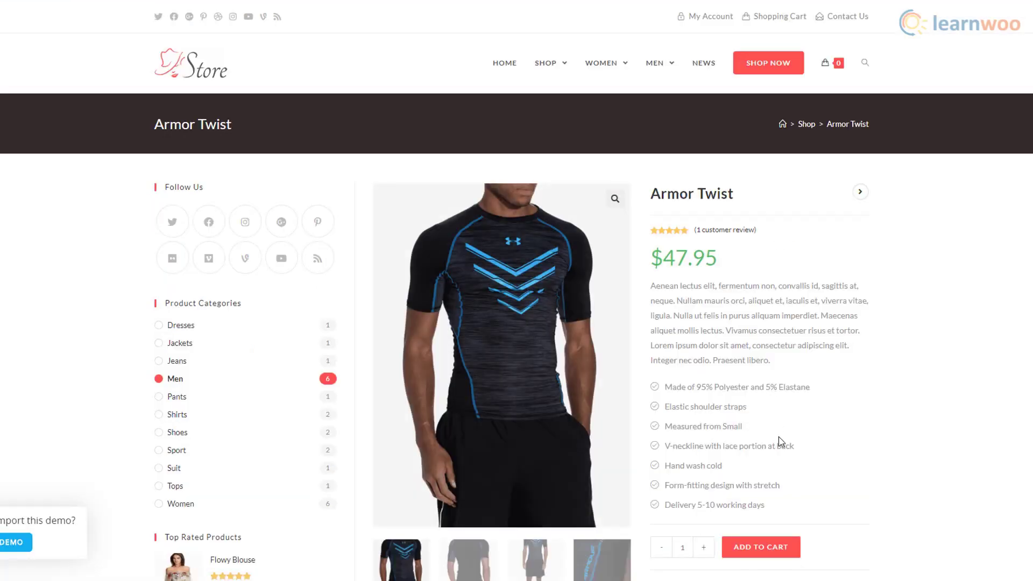
scroll(780, 439, "down", 1)
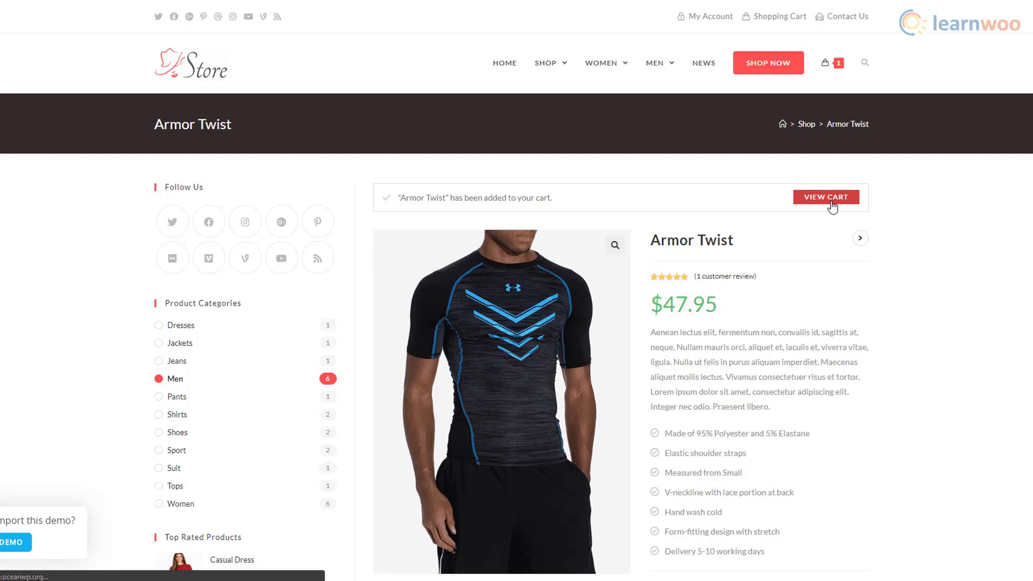
left_click(831, 204)
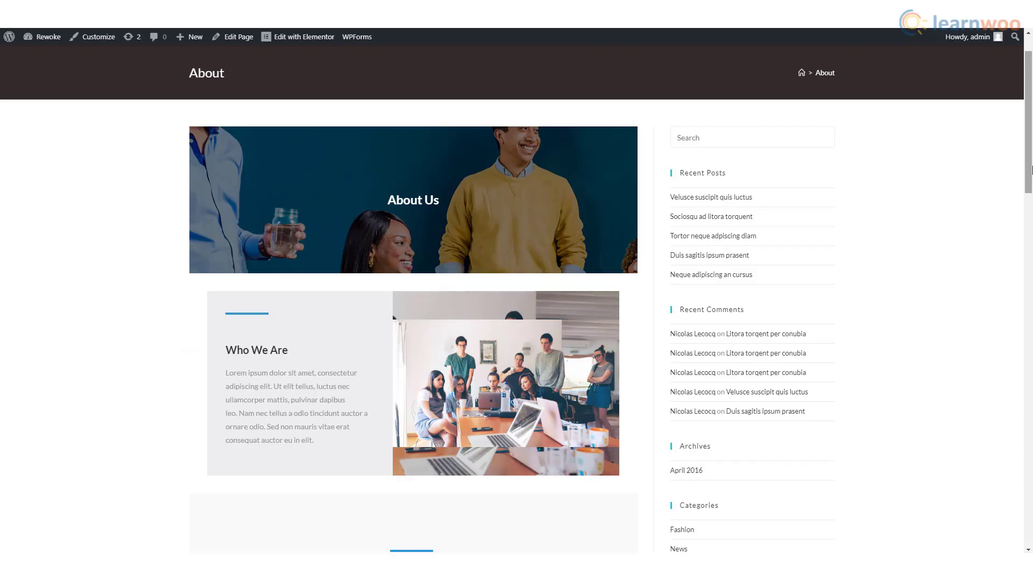
- Scroll through the About, Contact Us and Blog pages, ending on the SEASON SALE homepage
left_click_drag(1031, 170, 1031, 411)
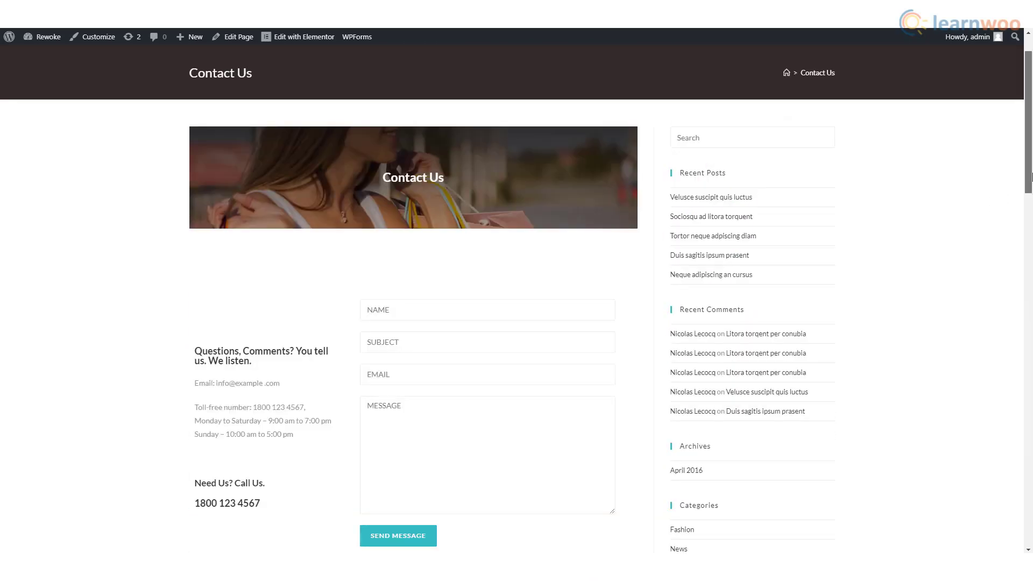
left_click_drag(1032, 181, 1031, 233)
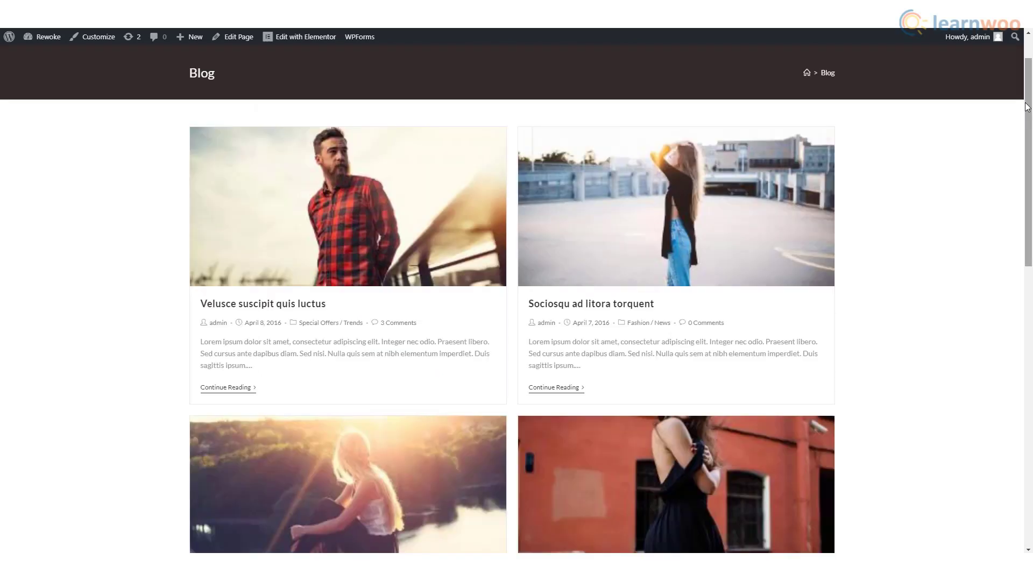
left_click_drag(1028, 107, 1031, 359)
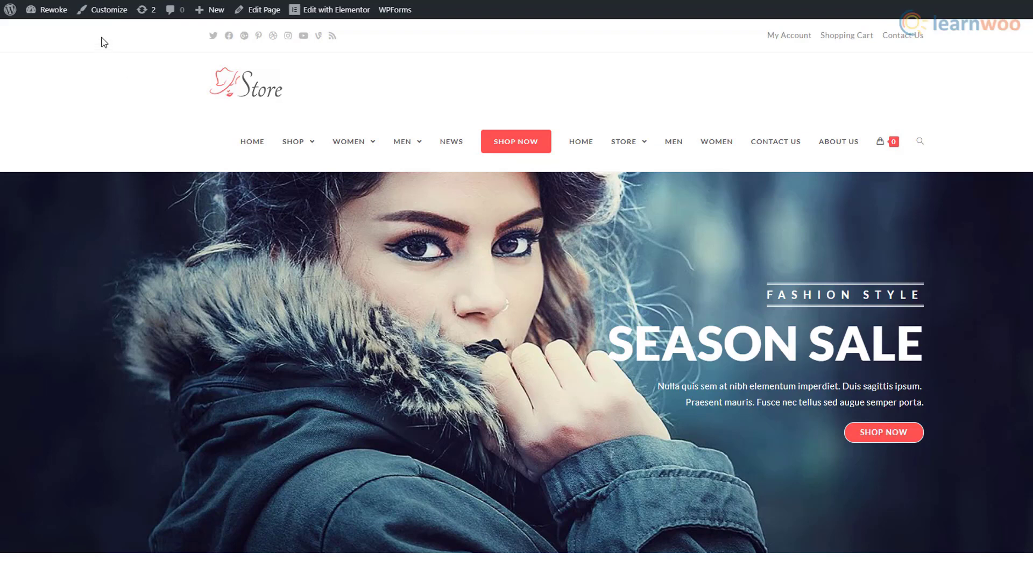
- Uncheck Enable Top Bar under Top Bar > General in the Customizer and publish
left_click(107, 18)
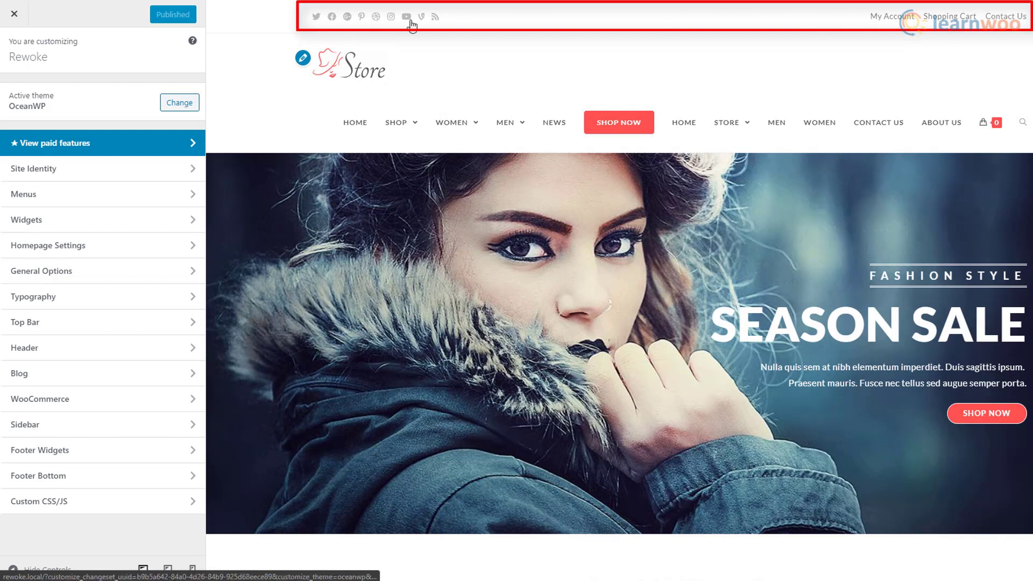
left_click(154, 323)
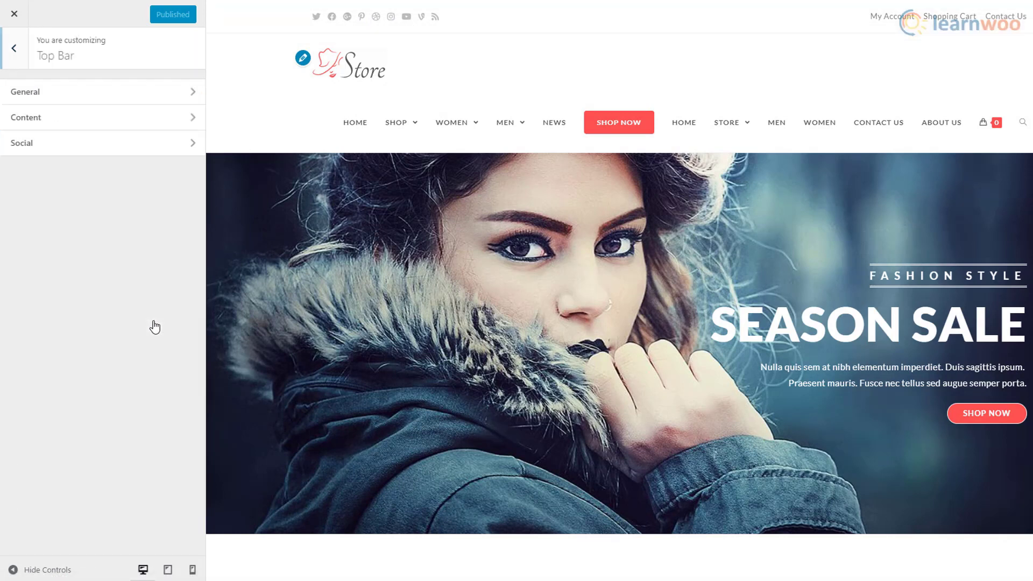
left_click(139, 102)
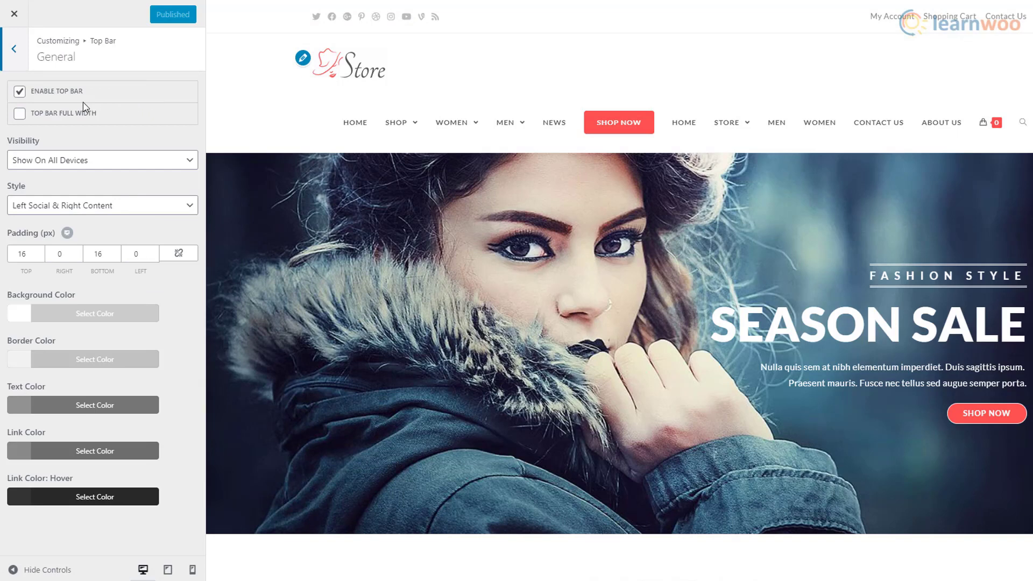
left_click(20, 93)
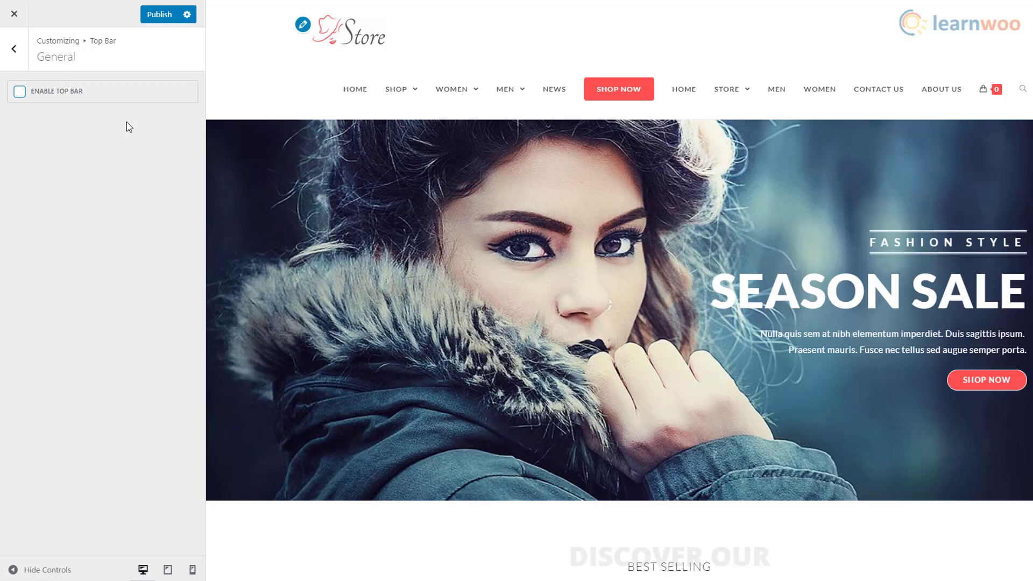
left_click(155, 22)
left_click(26, 62)
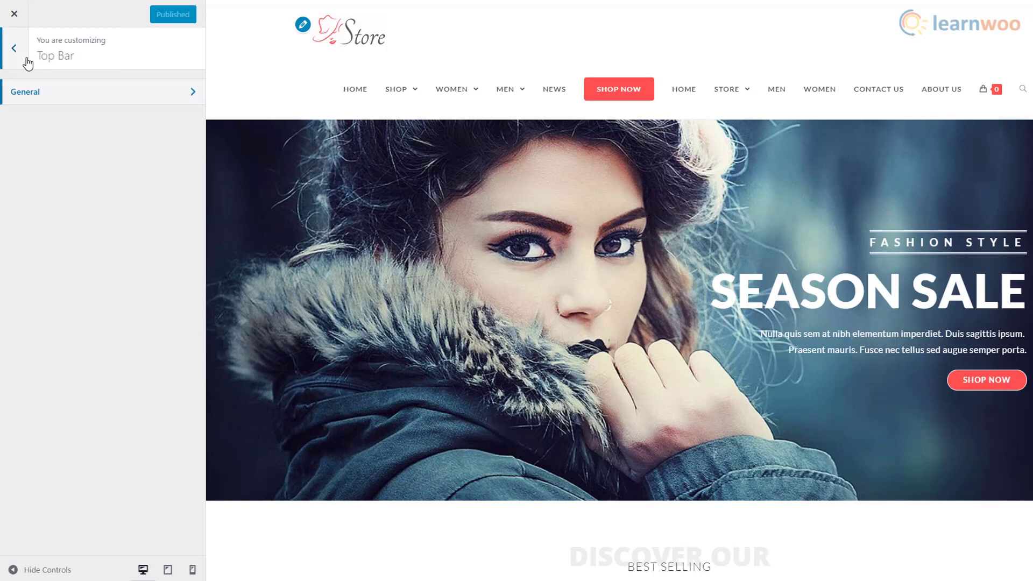
left_click(27, 62)
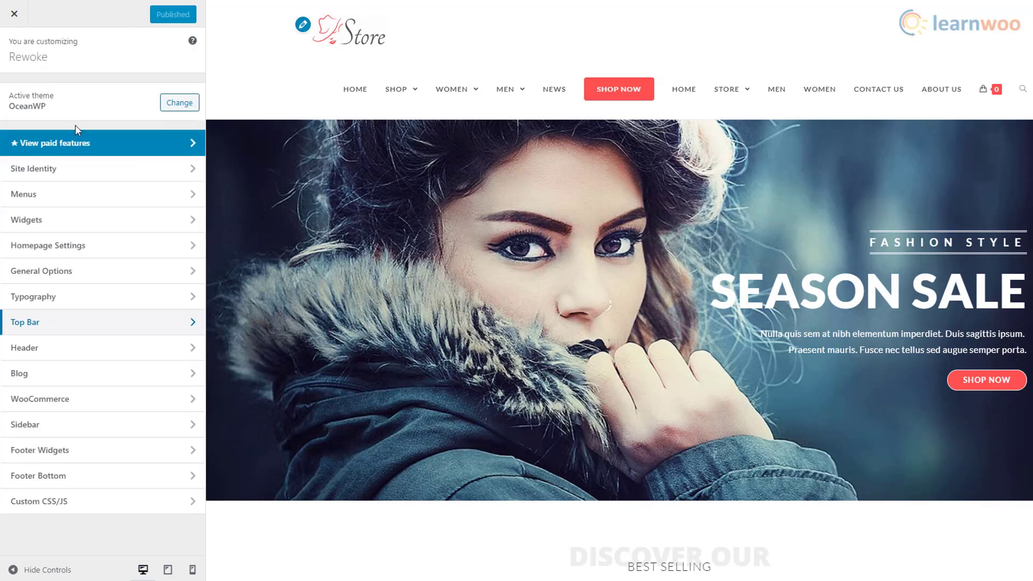
- Delete the old 'Just another WordPress site' tagline in Site Identity
left_click(94, 171)
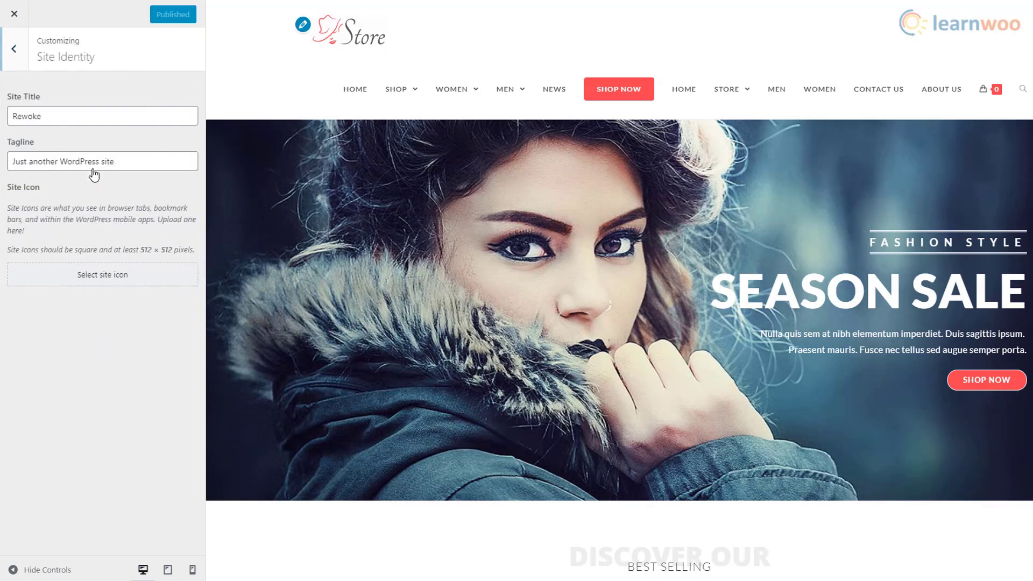
left_click(66, 118)
triple_click(53, 163)
key("BackSpace")
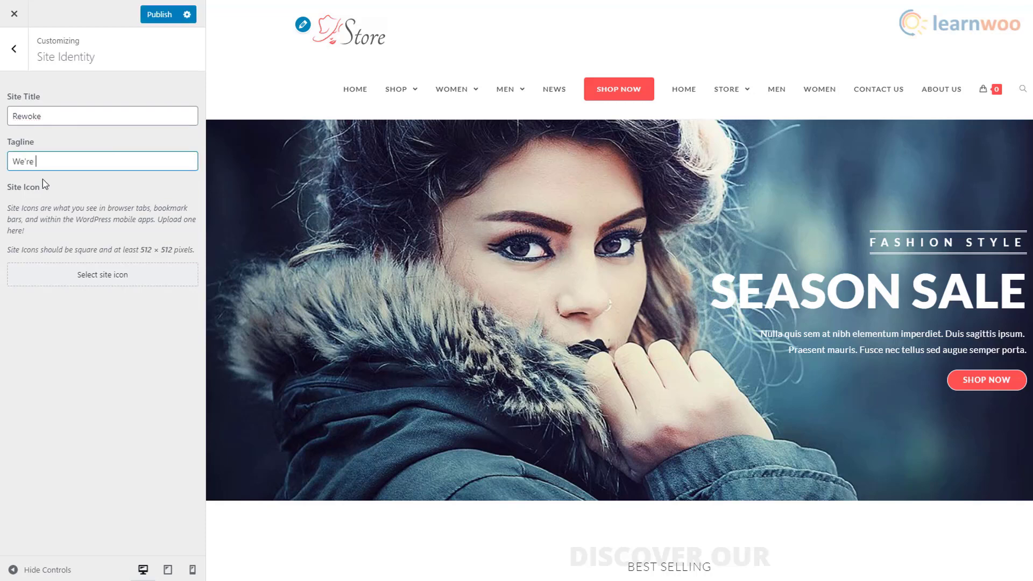
- Upload the eye logo, crop it square as the site icon, and publish
left_click(64, 275)
left_click(48, 58)
left_click(551, 272)
left_click(714, 263)
left_click(734, 399)
left_click(987, 551)
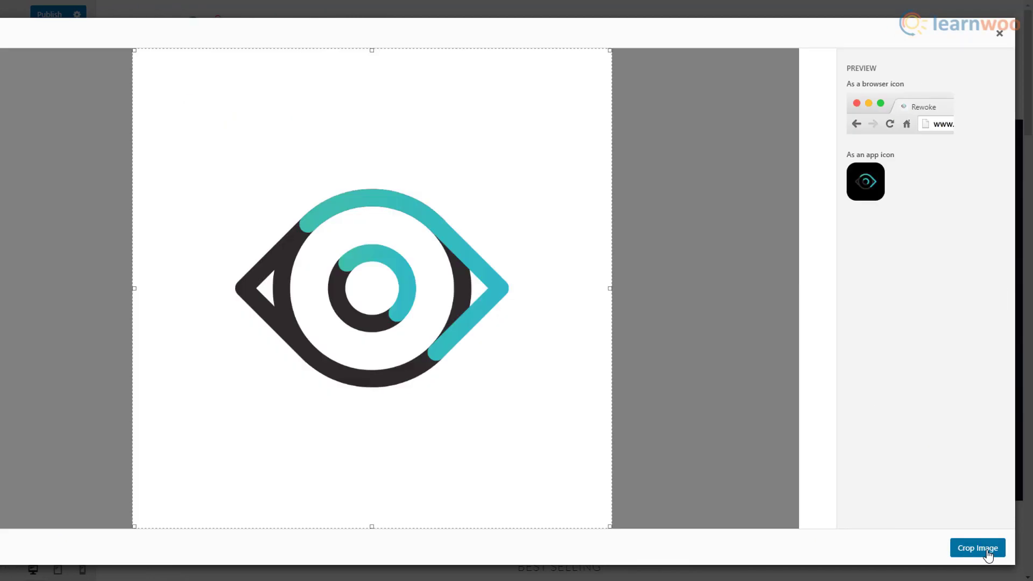
left_click_drag(609, 52, 511, 230)
left_click_drag(134, 527, 231, 429)
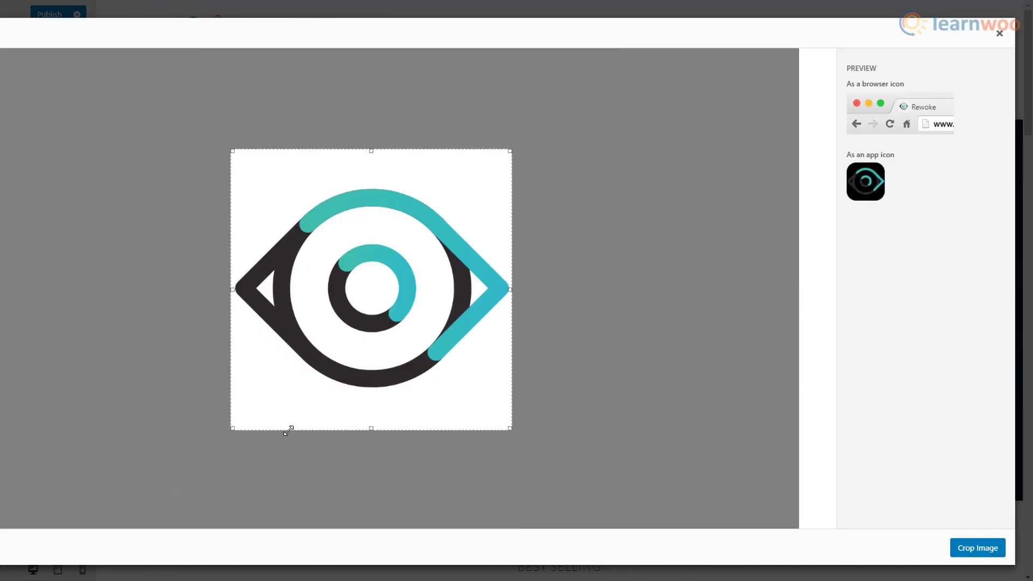
left_click(159, 14)
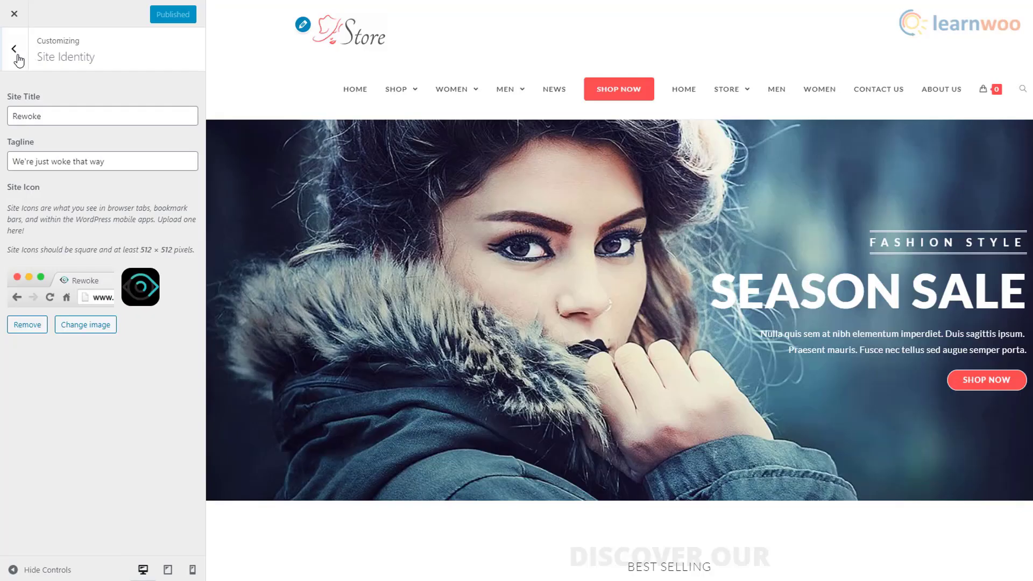
left_click(19, 61)
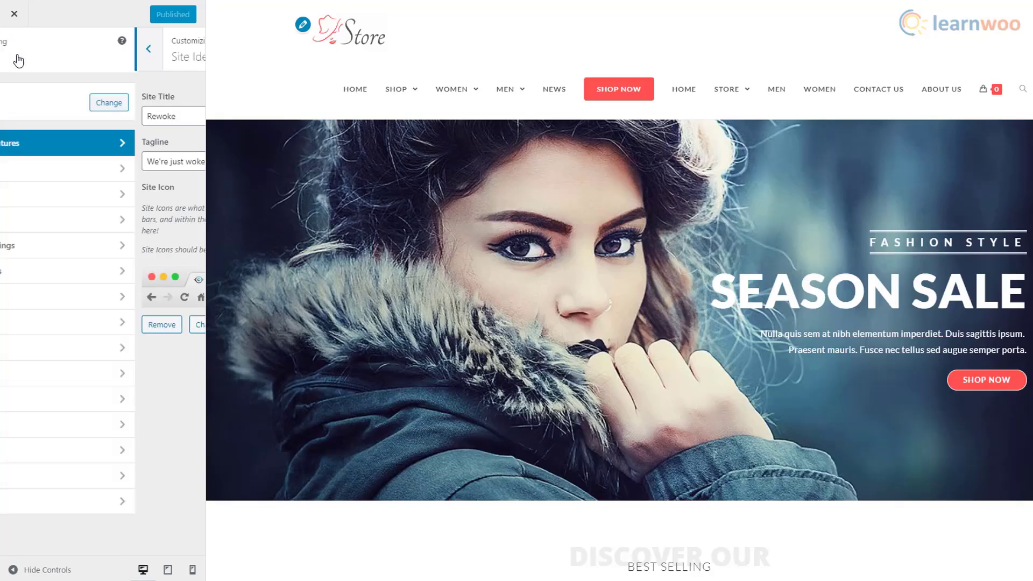
- Remove the duplicate Home item from the Main Menu
left_click(108, 196)
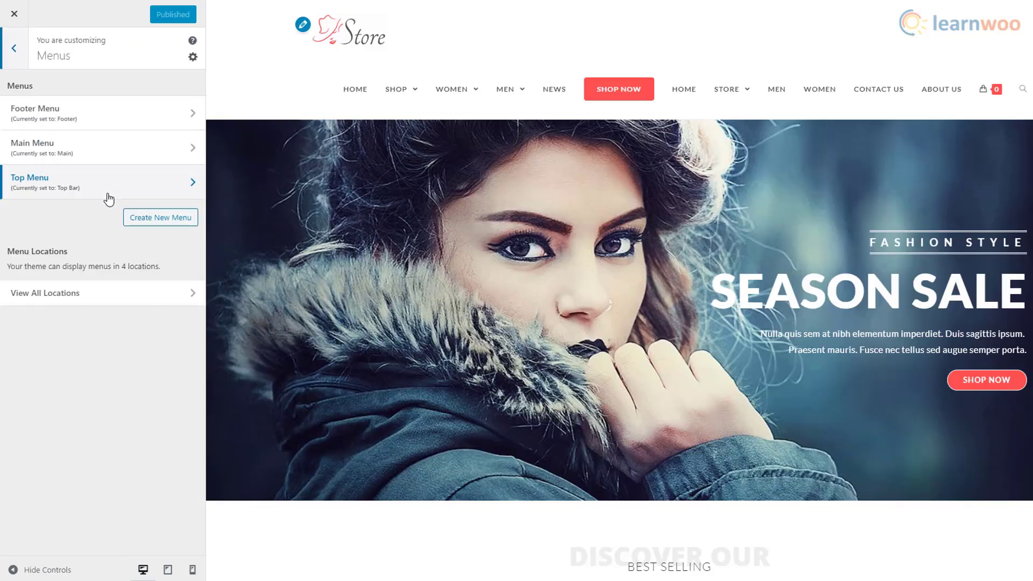
left_click(143, 156)
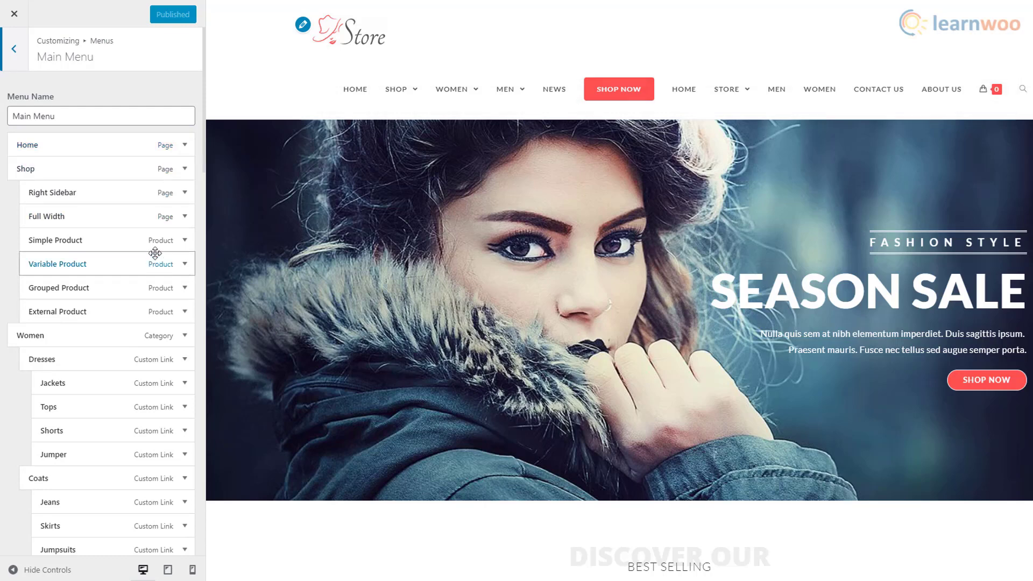
mouse_move(380, 97)
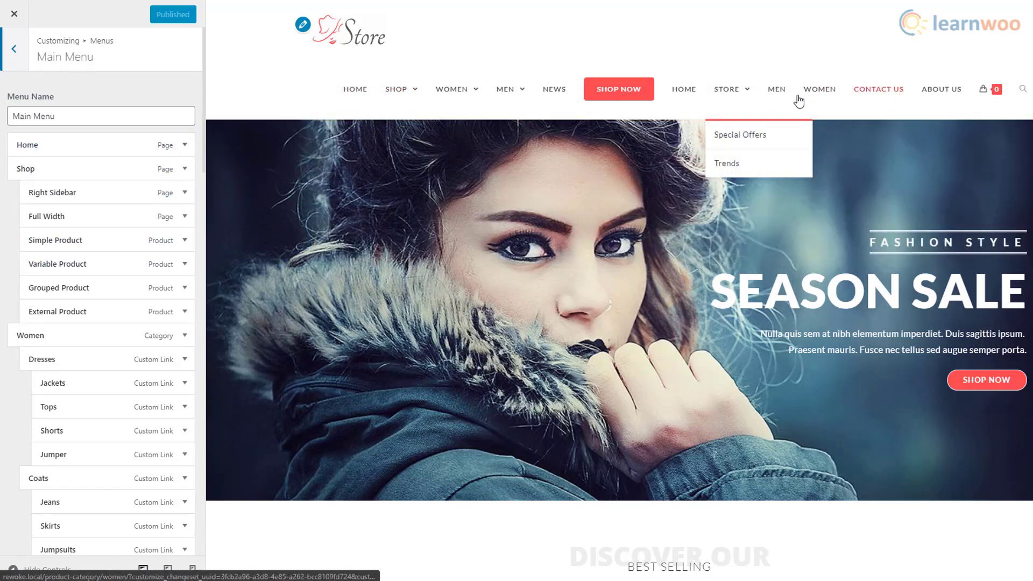
scroll(164, 315, "down", 15)
scroll(165, 316, "down", 6)
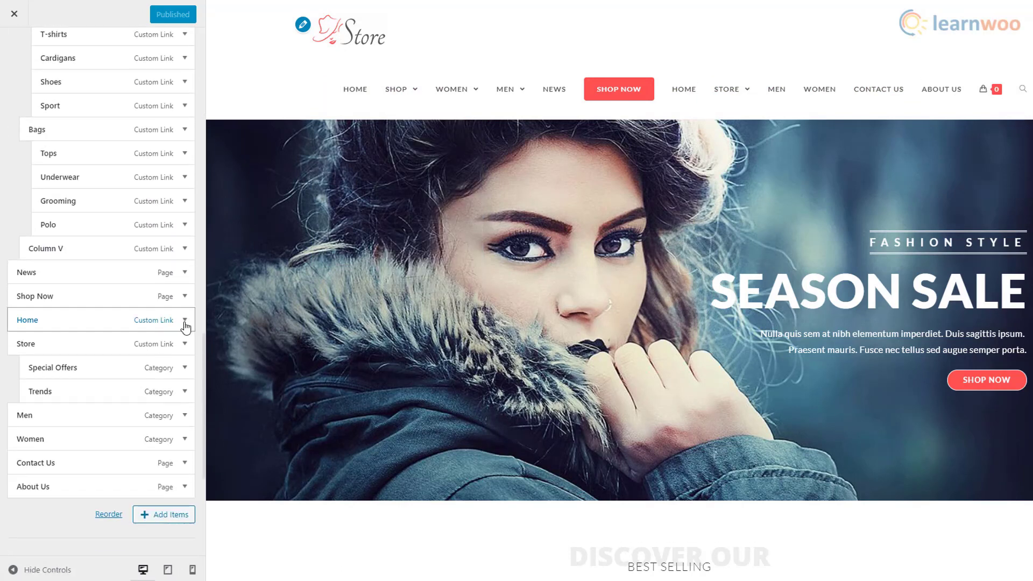
left_click(185, 320)
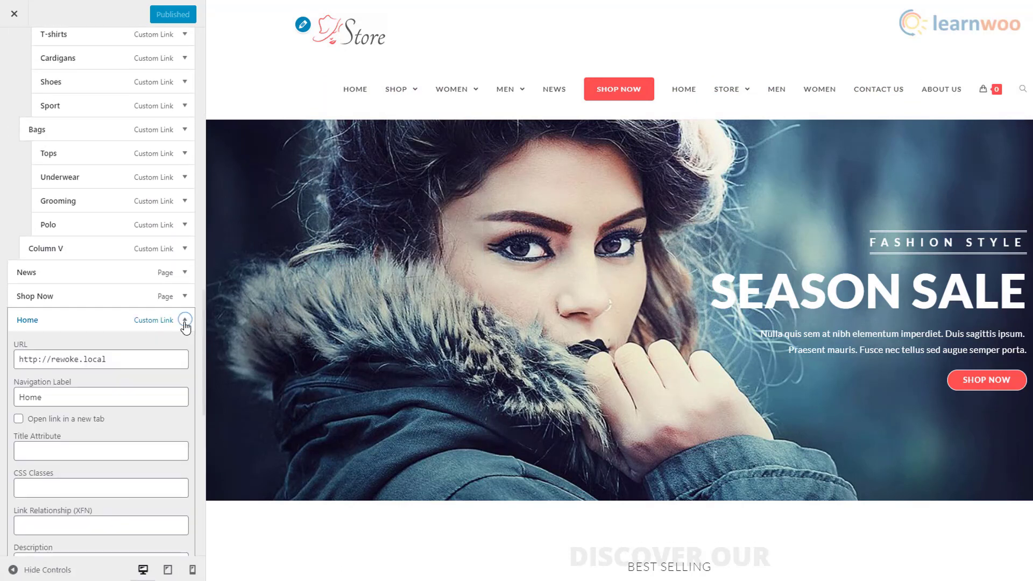
scroll(151, 340, "down", 4)
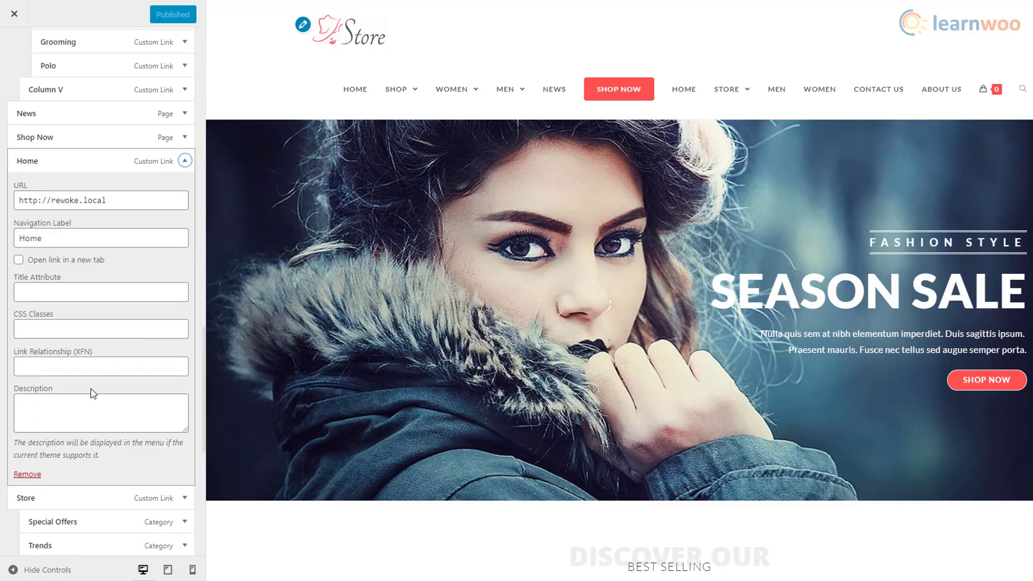
left_click(28, 477)
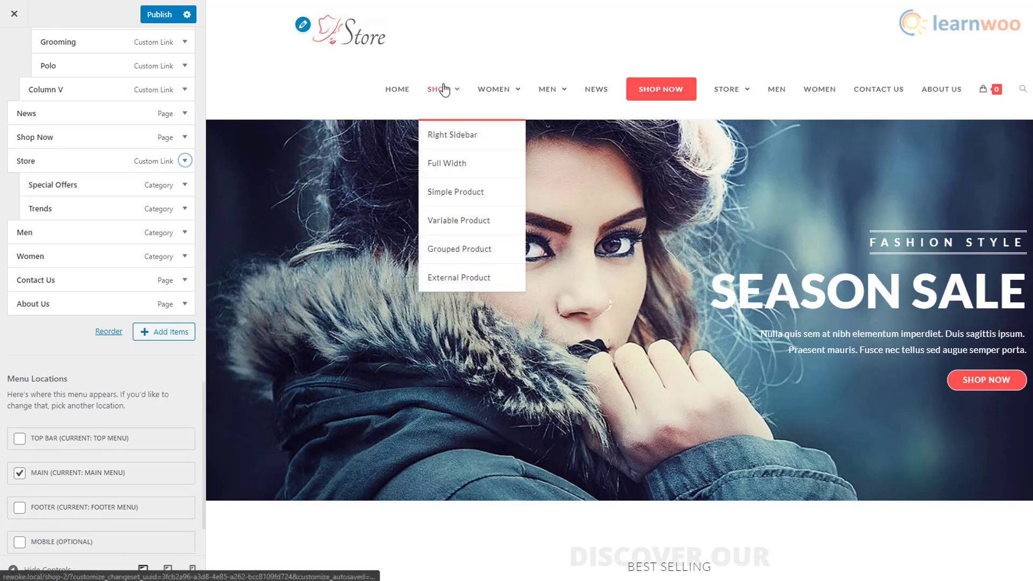
- Remove Full Width, Simple, Variable, Grouped, External Product and Shop items from the menu
mouse_move(733, 95)
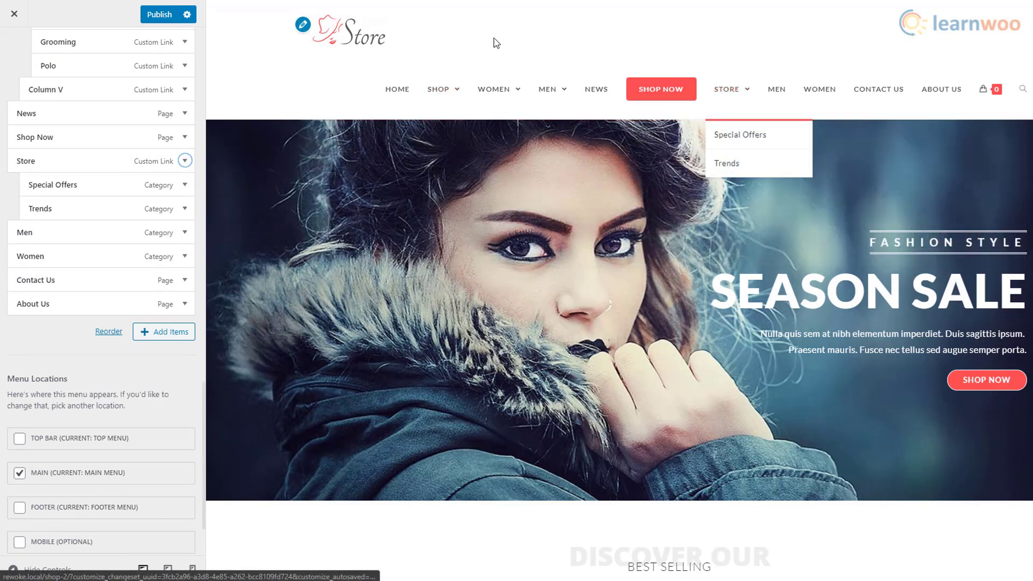
mouse_move(440, 96)
left_click(452, 135, "shift")
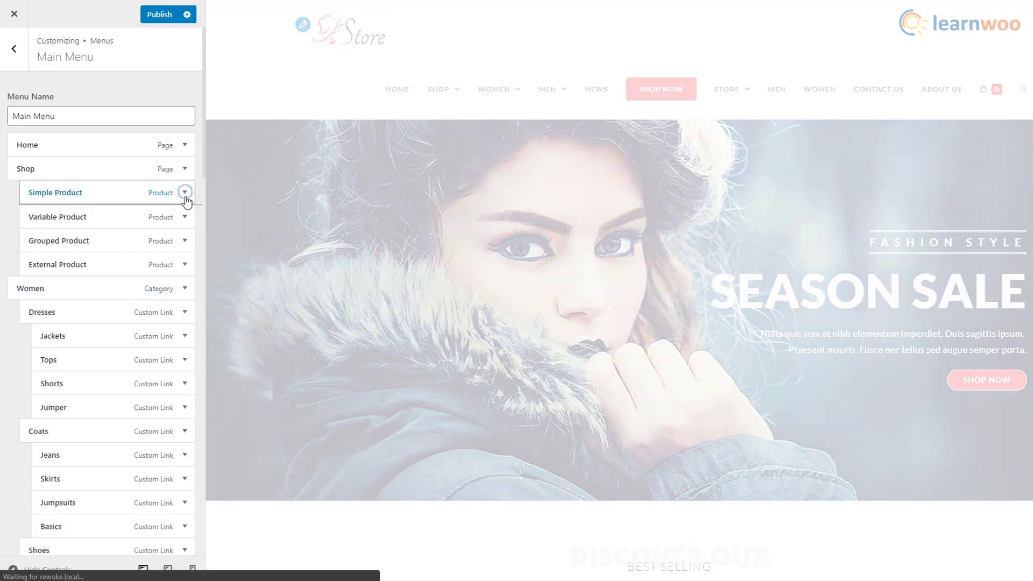
left_click(186, 197)
left_click(33, 484)
left_click(185, 195)
left_click(33, 485)
left_click(185, 194)
left_click(33, 484)
left_click(185, 195)
left_click(33, 484)
scroll(73, 454, "down", 10)
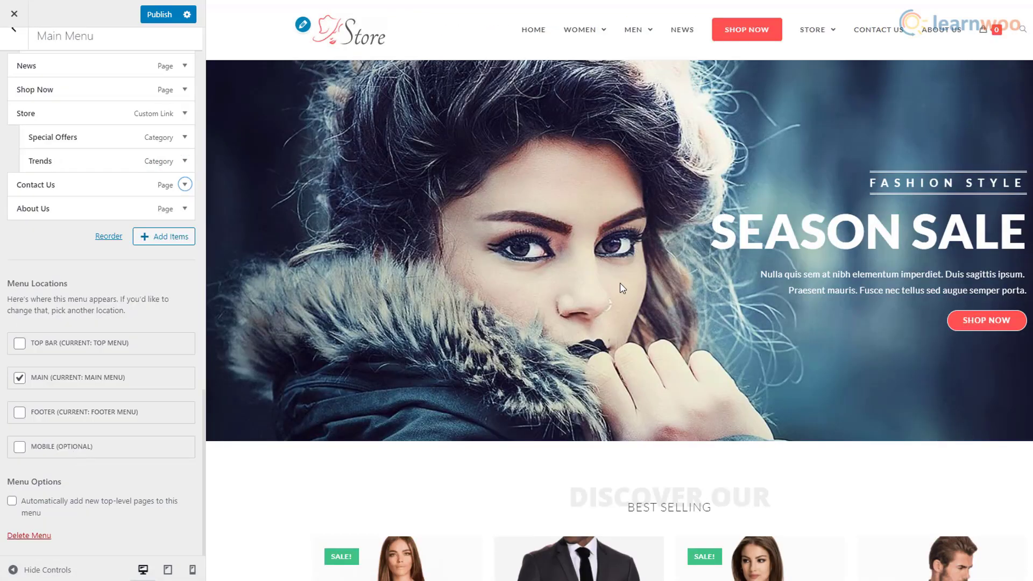
scroll(597, 362, "down", 20)
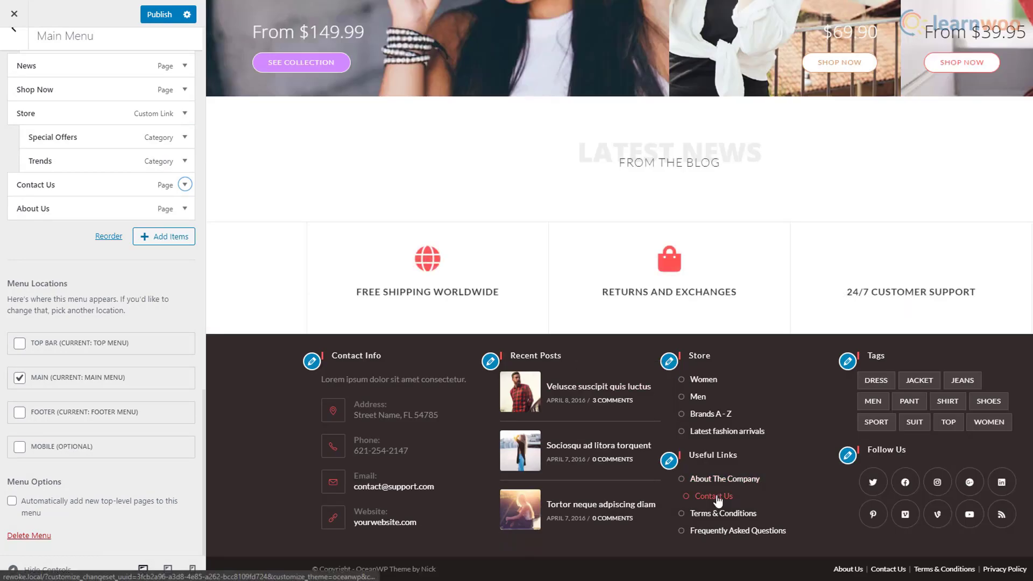
scroll(753, 472, "up", 20)
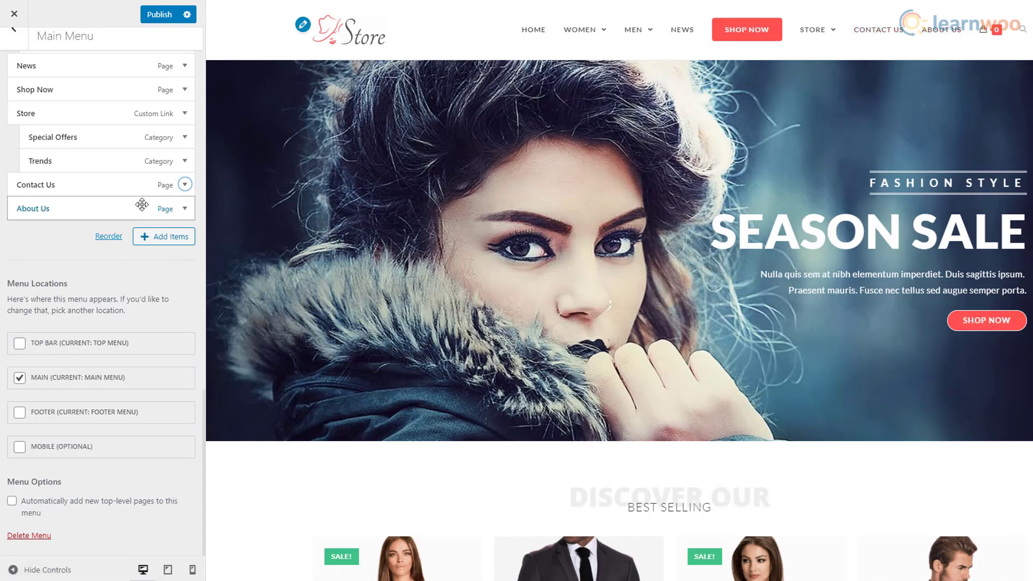
- Remove Contact Us, About Us and Shop Now from the Main Menu
left_click(184, 185)
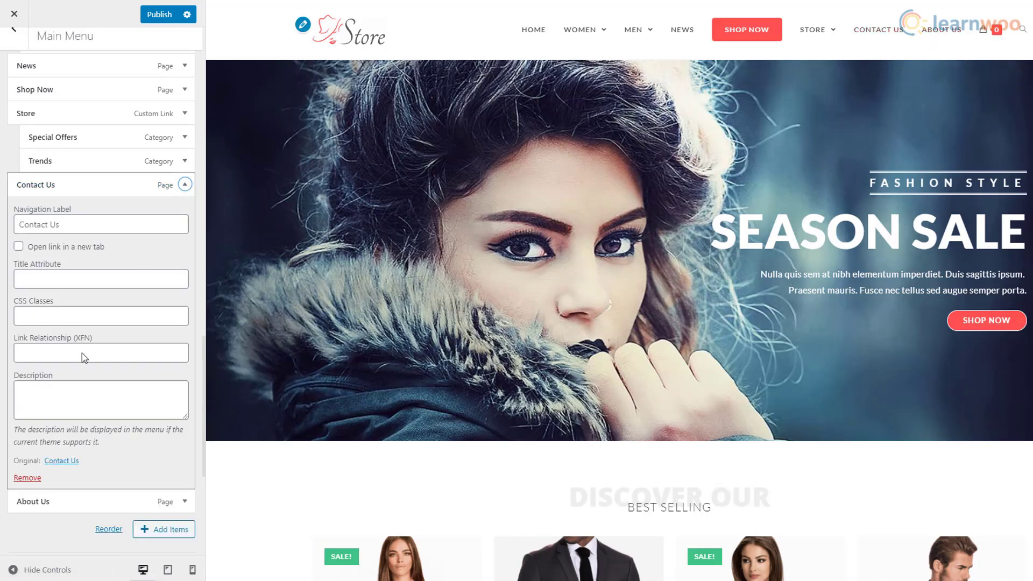
left_click(27, 478)
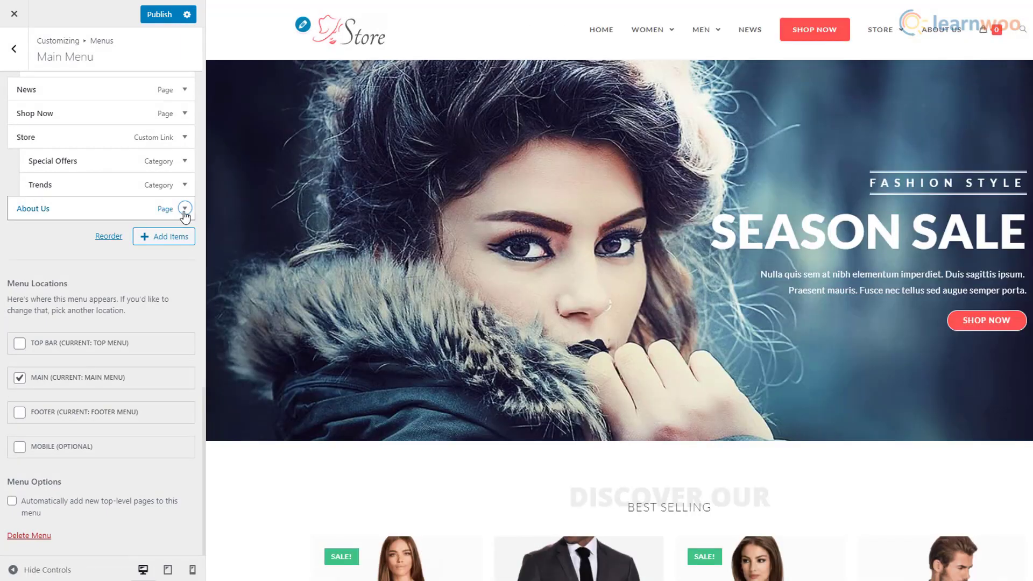
left_click(185, 209)
left_click(27, 501)
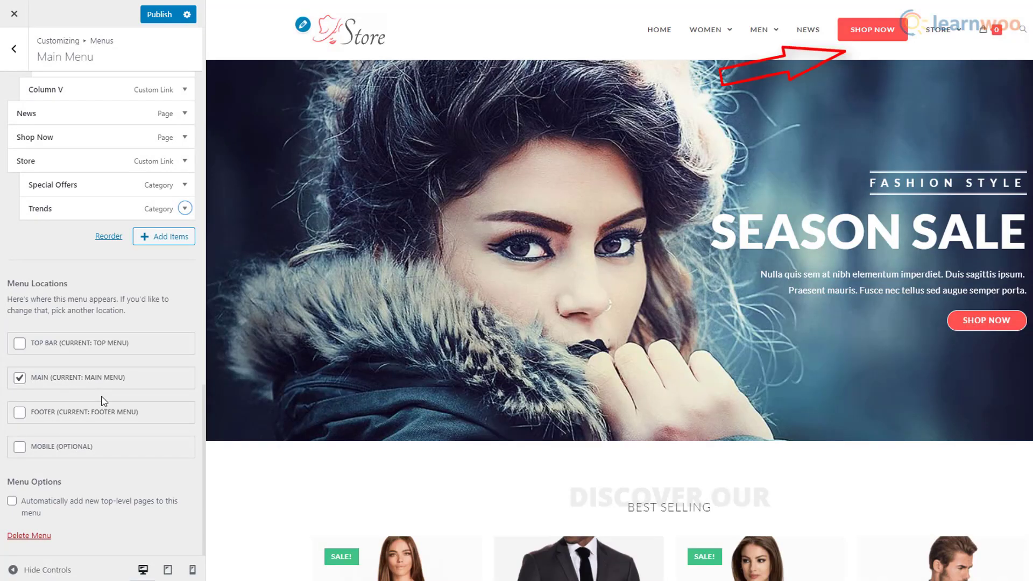
scroll(82, 275, "down", 8)
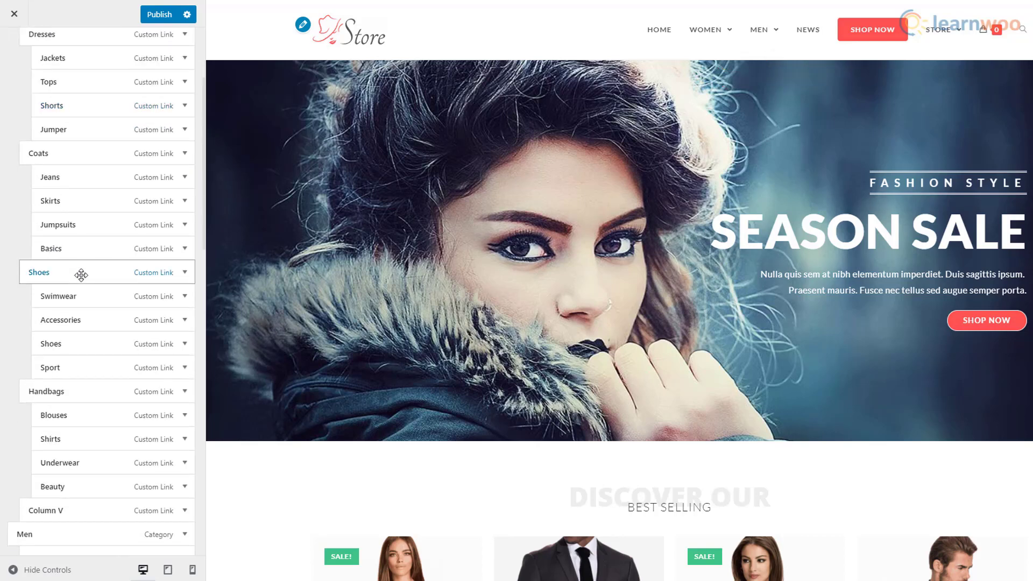
scroll(81, 276, "down", 6)
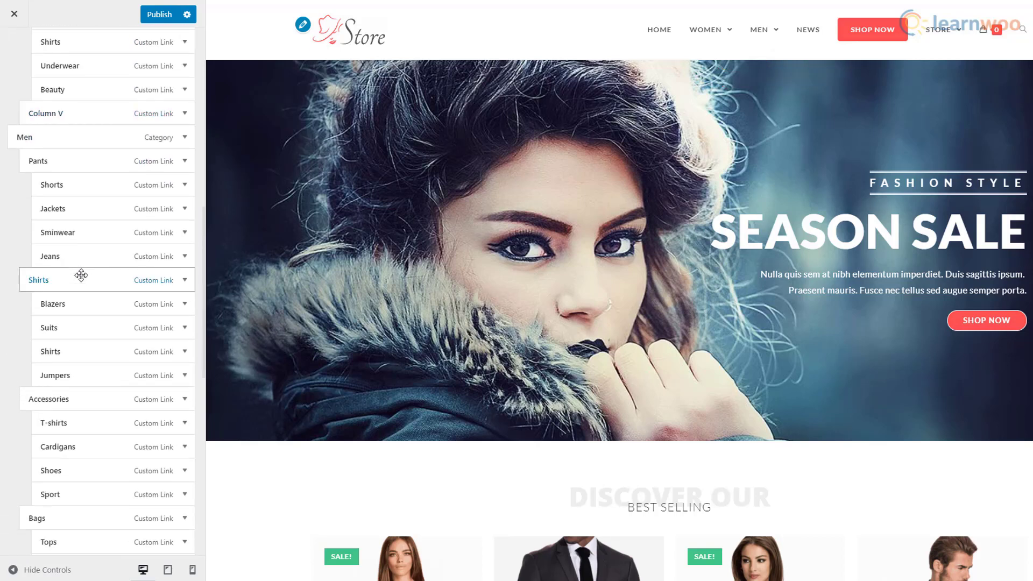
scroll(82, 280, "down", 3)
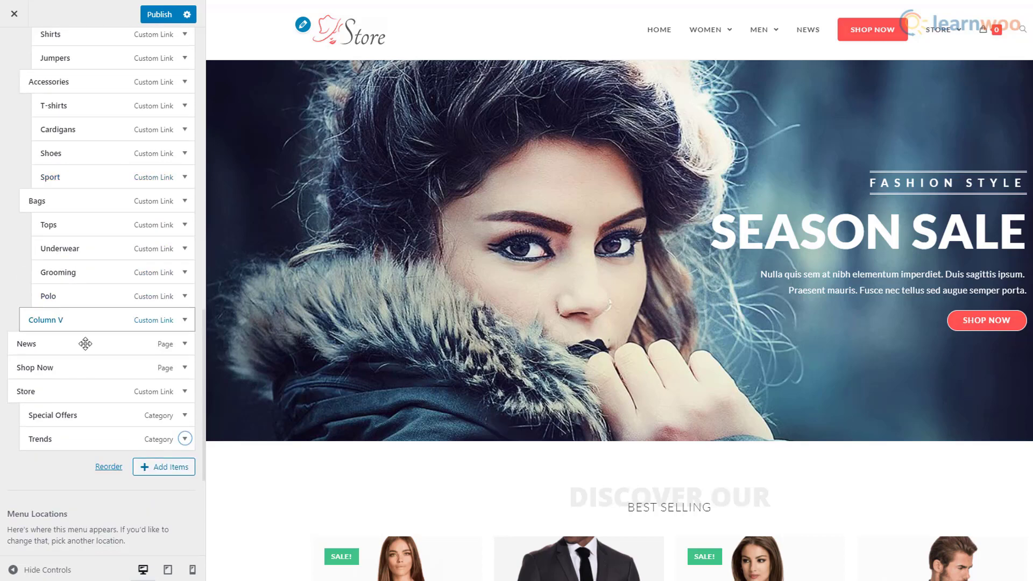
left_click(185, 367)
scroll(102, 398, "down", 4)
left_click(25, 421)
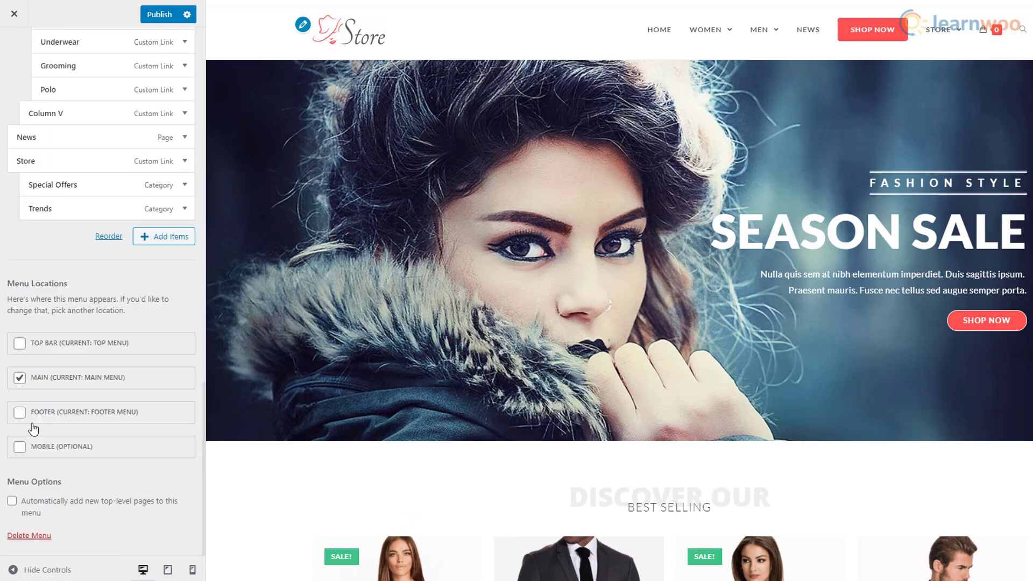
scroll(49, 366, "up", 3)
- Reorder the menu to move Store up above News and Men
left_click(108, 418)
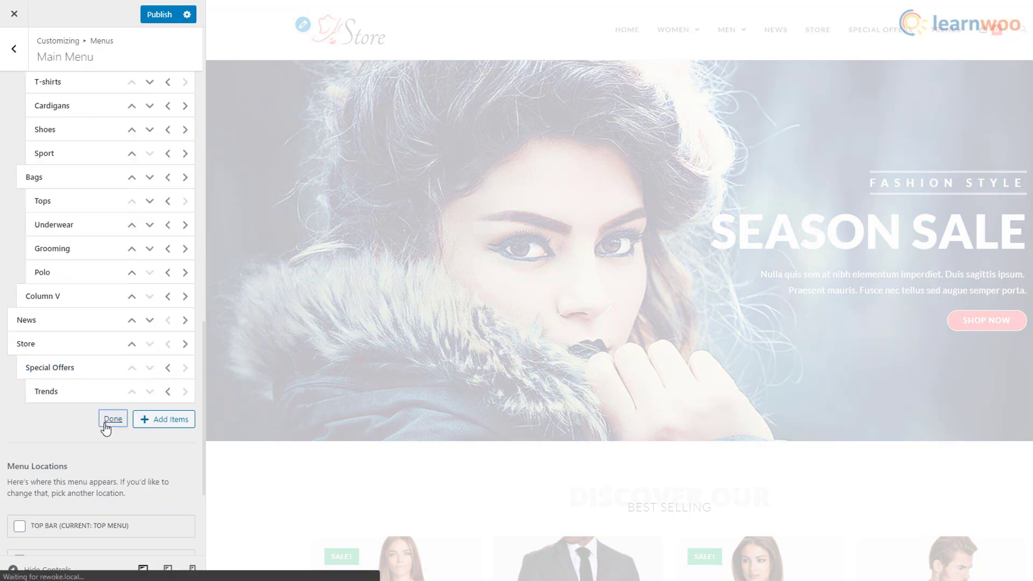
left_click(132, 344)
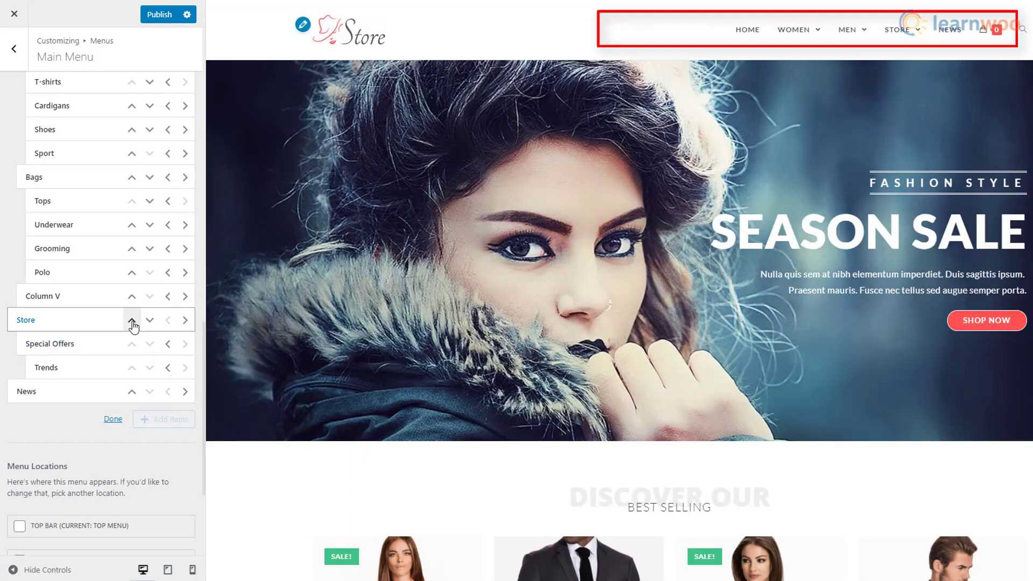
left_click(132, 320)
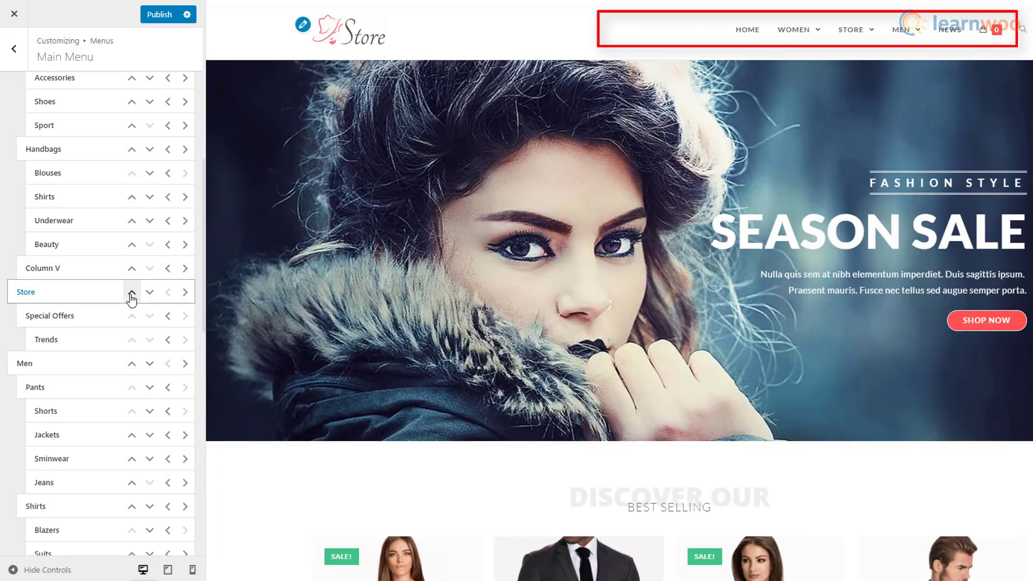
- Move Store directly under Home in the main menu and keep Home as the static homepage
left_click(131, 293)
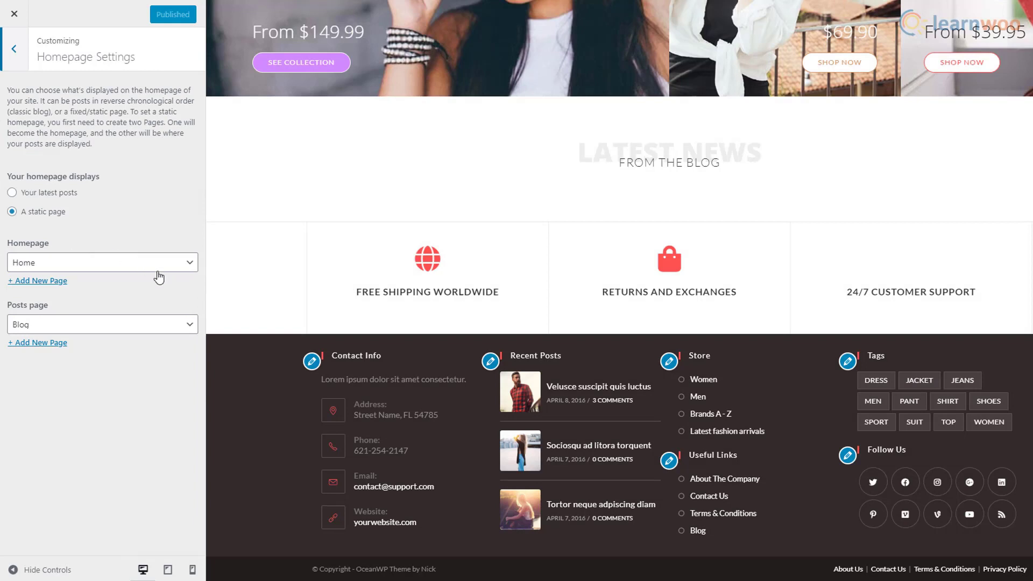
left_click(156, 268)
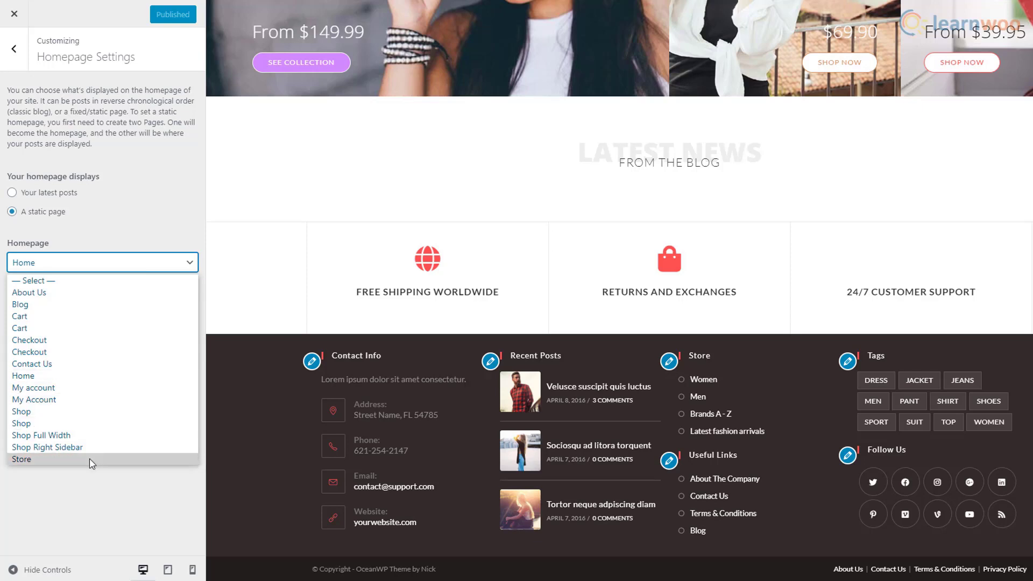
left_click(161, 264)
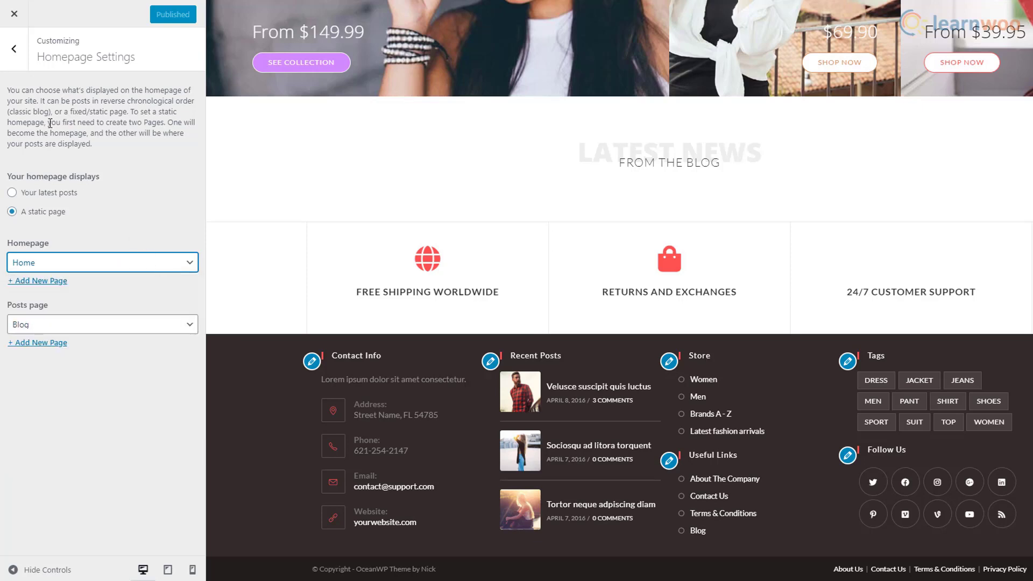
left_click(15, 49)
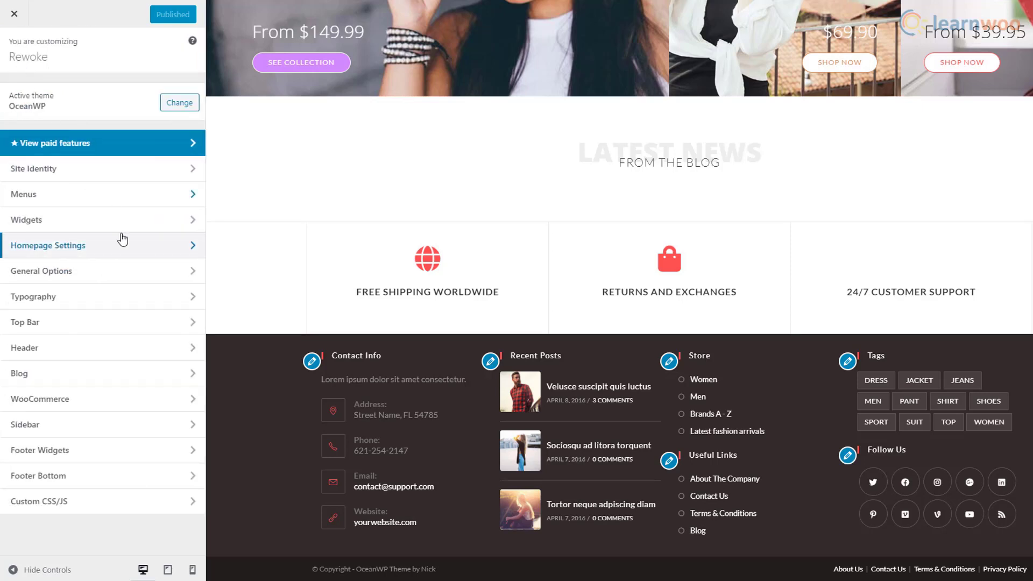
- Paste a teal hex value into Primary Color under General Options > General Styling
left_click(117, 276)
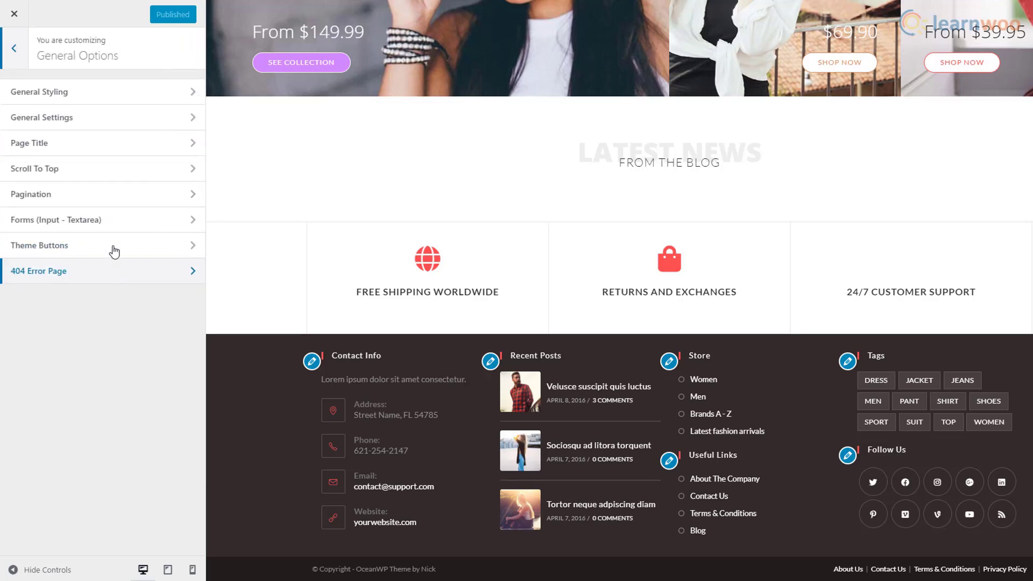
left_click(179, 93)
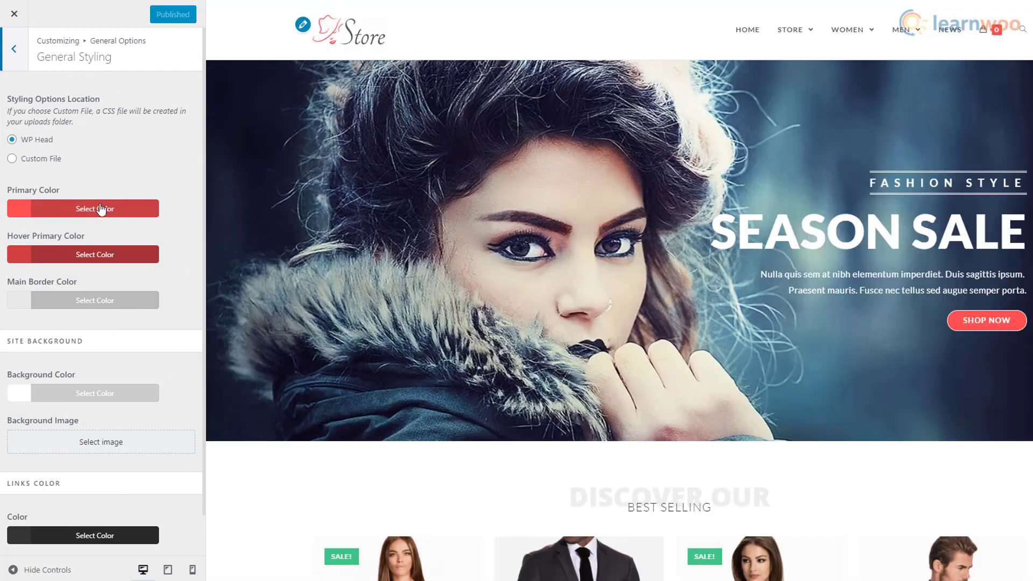
left_click(97, 209)
left_click(40, 235)
left_click(2, 238)
left_click(65, 210)
left_click_drag(42, 235, 11, 236)
key("ctrl+v")
left_click(85, 212)
- Set Hover Primary Color to #33bbc4 and return to the main Customizer sections
left_click(90, 251)
left_click_drag(40, 280, 18, 281)
left_click(57, 259)
type("#33bbc4")
left_click(76, 258)
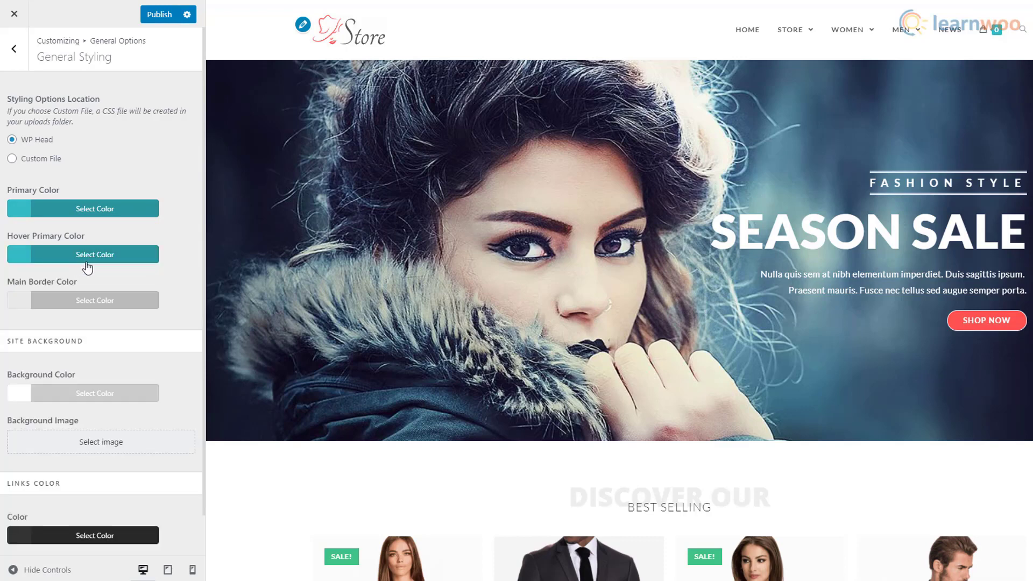
left_click(12, 64)
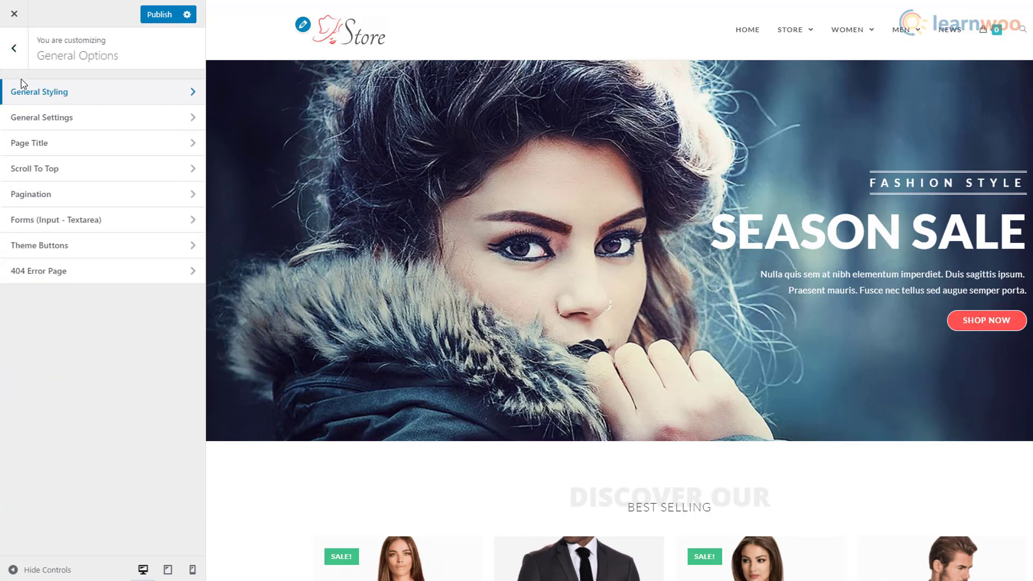
left_click(31, 97)
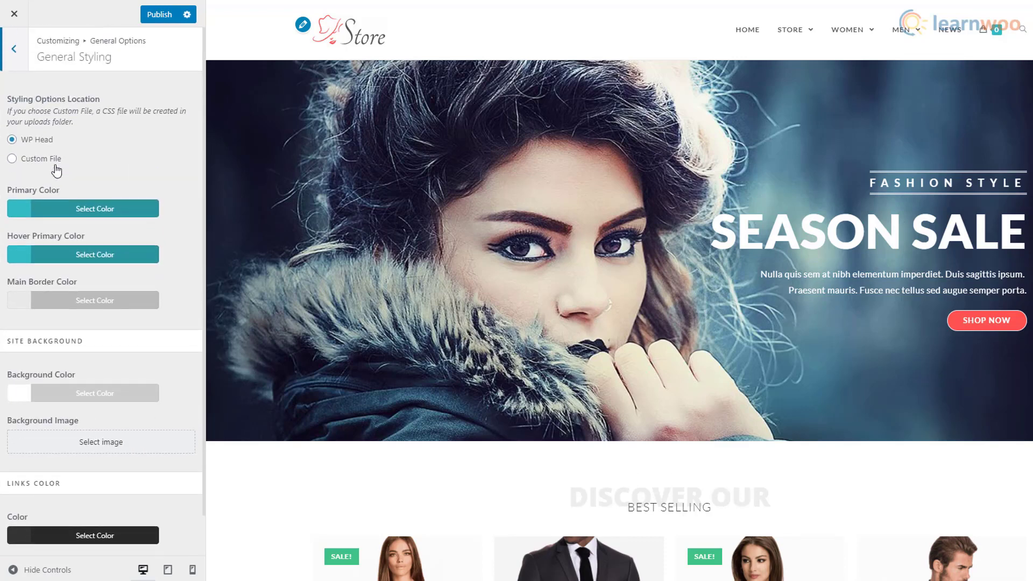
left_click(23, 69)
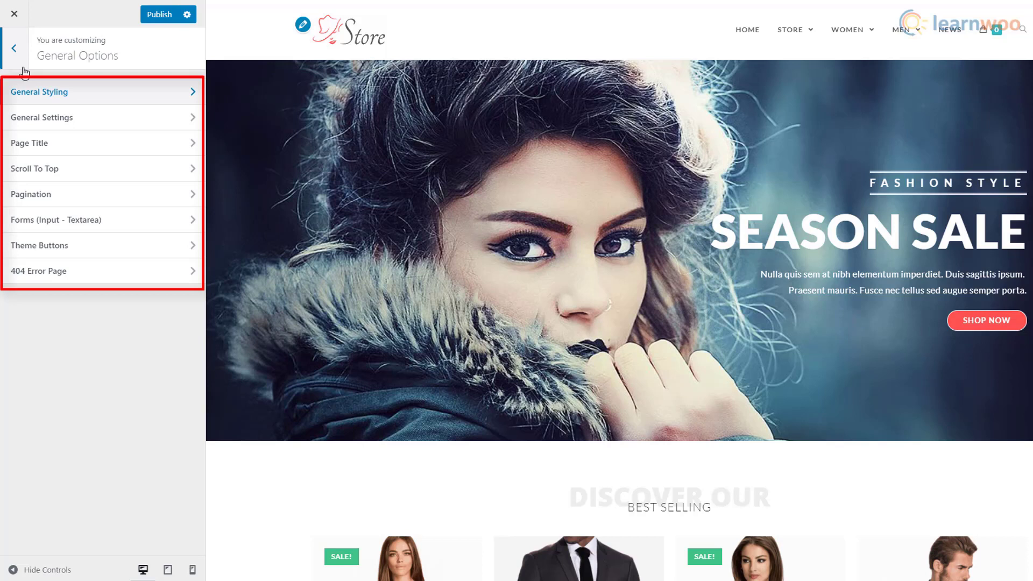
left_click(22, 68)
- Try the Transparent header style, revert to Minimal, and raise the header height to 102 px
left_click(69, 346)
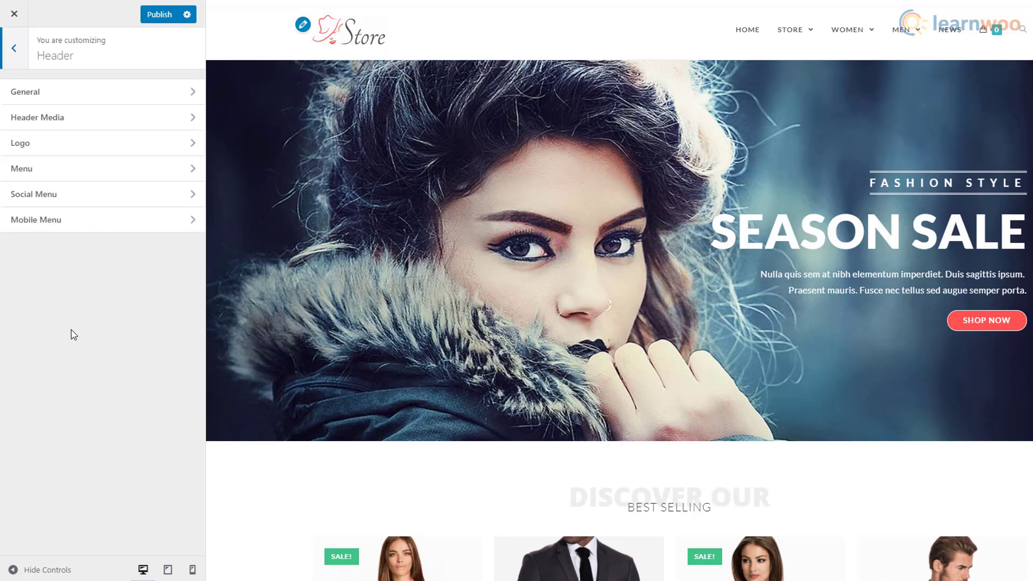
left_click(160, 103)
left_click(161, 116)
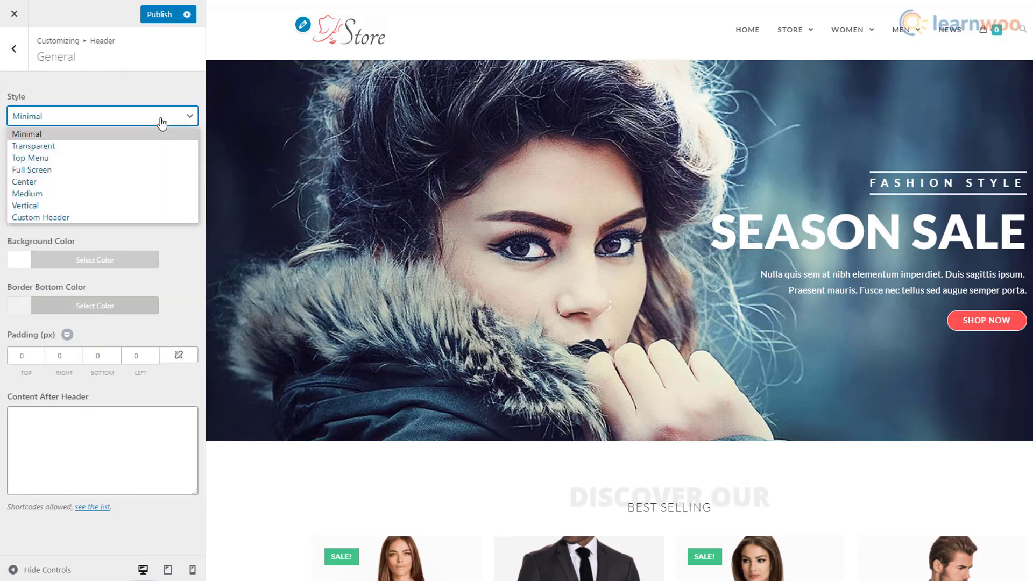
left_click(148, 145)
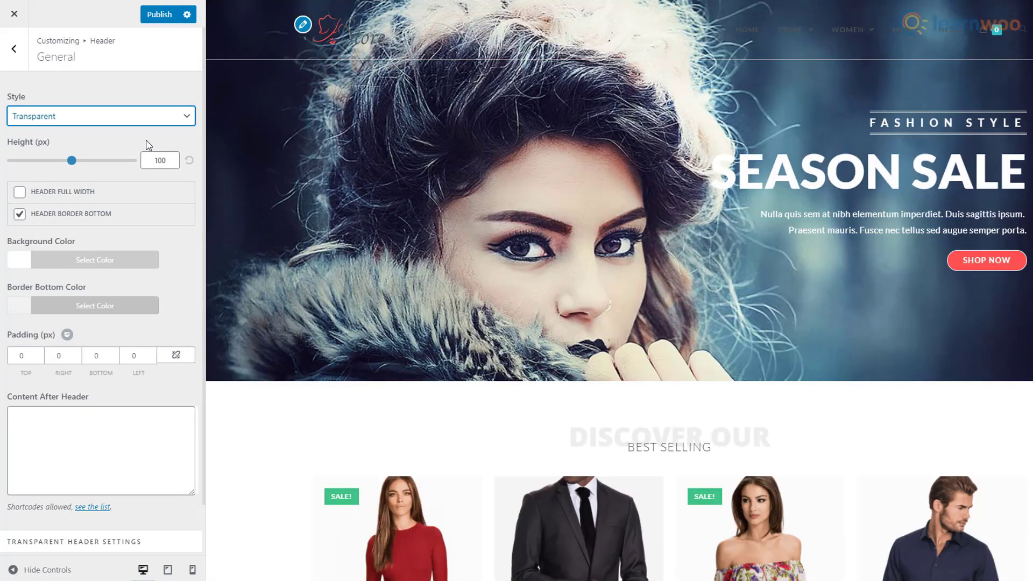
left_click(151, 124)
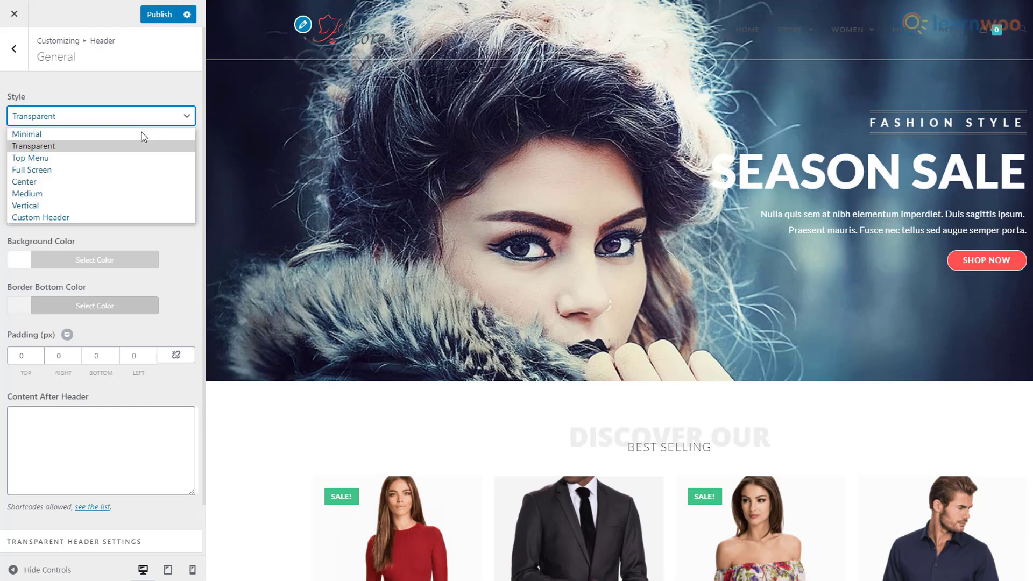
left_click(133, 138)
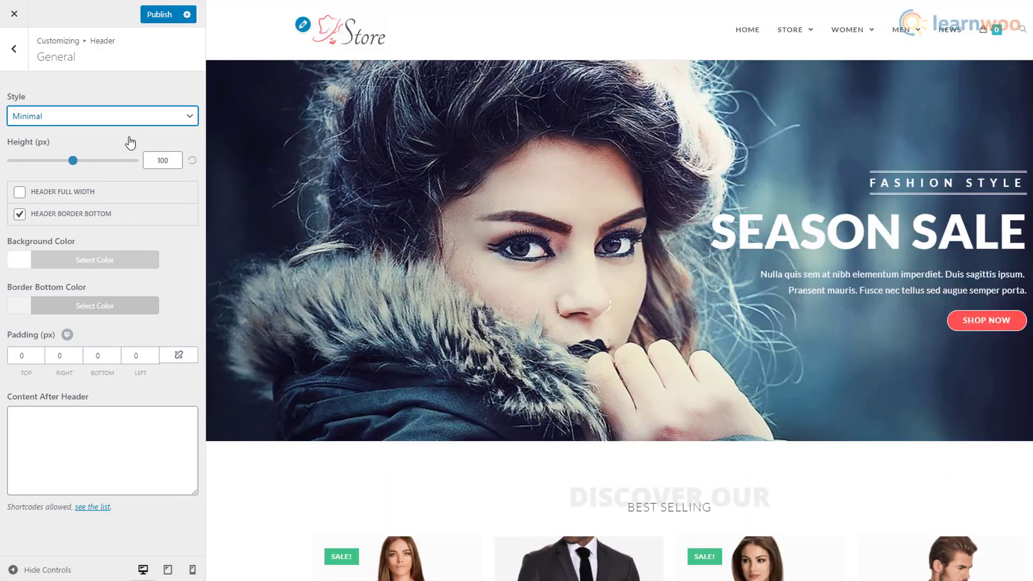
mouse_move(73, 160)
left_mouse_down()
mouse_move(82, 161)
mouse_move(16, 173)
mouse_move(76, 172)
left_mouse_up()
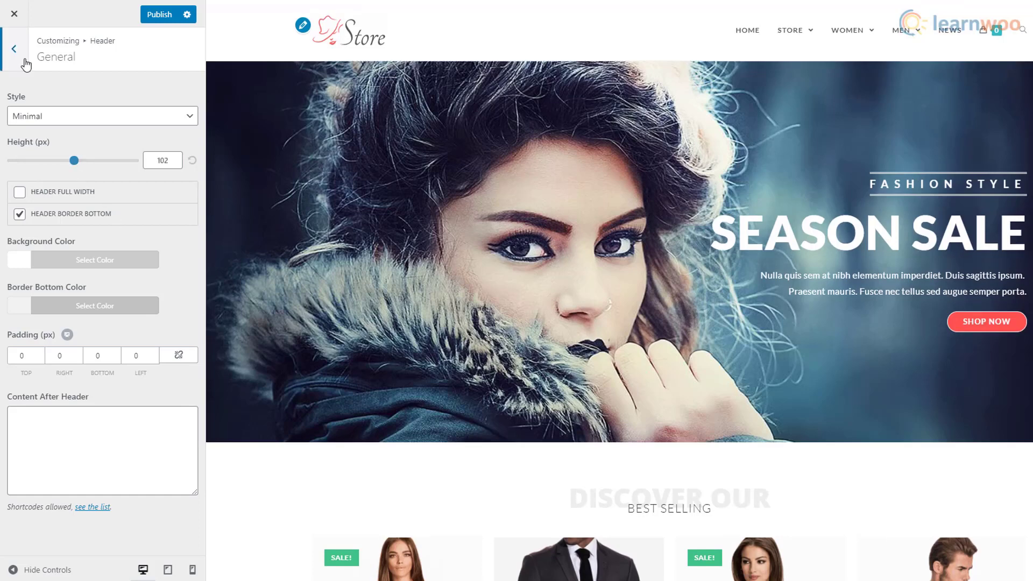
left_click(14, 49)
- Upload and crop the Rewoke wordmark as the header logo, then set its max width to 333 px
left_click(81, 148)
left_click(84, 153)
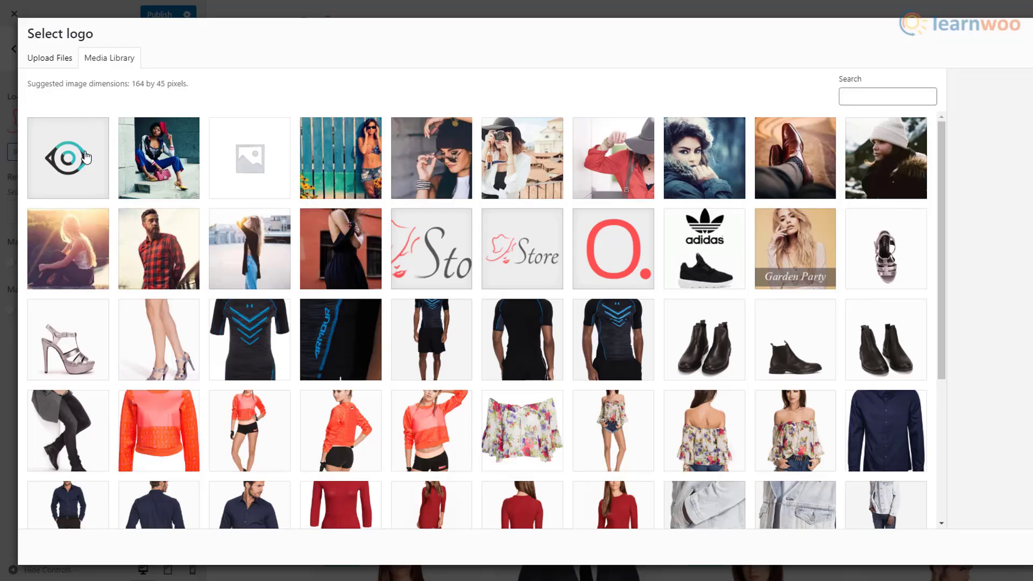
left_click(50, 58)
left_click(532, 269)
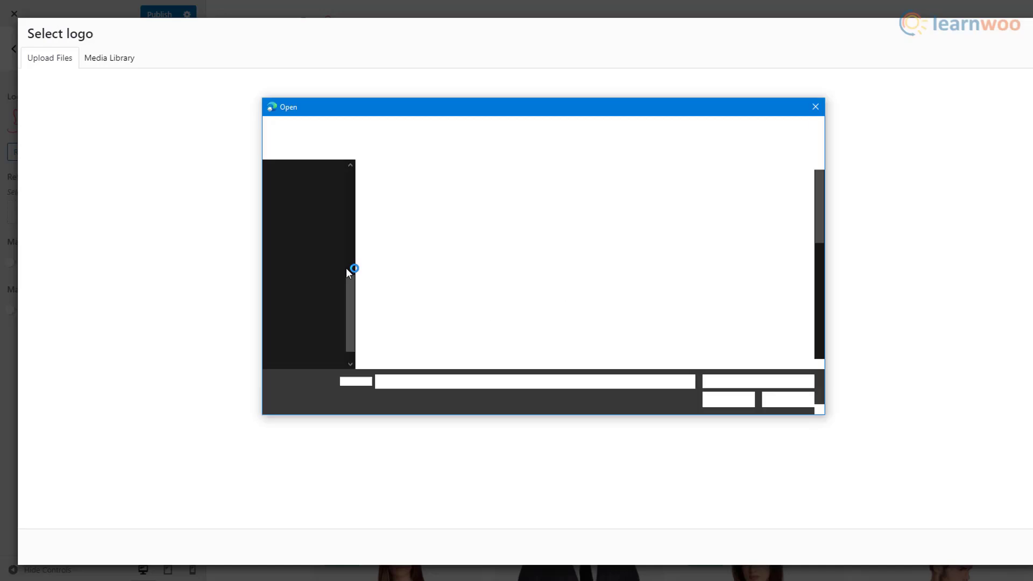
scroll(546, 269, "down", 5)
double_click(532, 256)
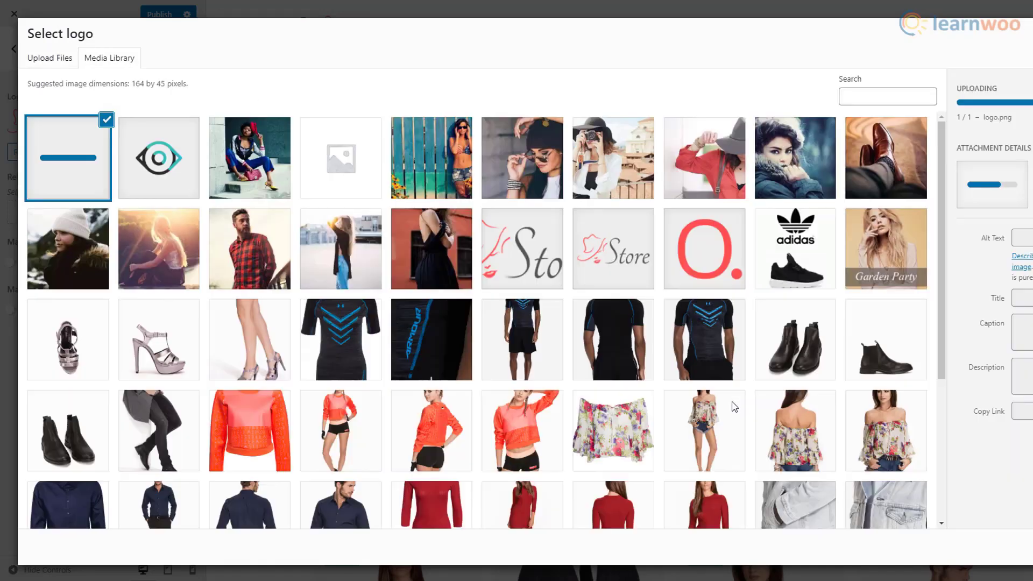
left_click(1030, 547)
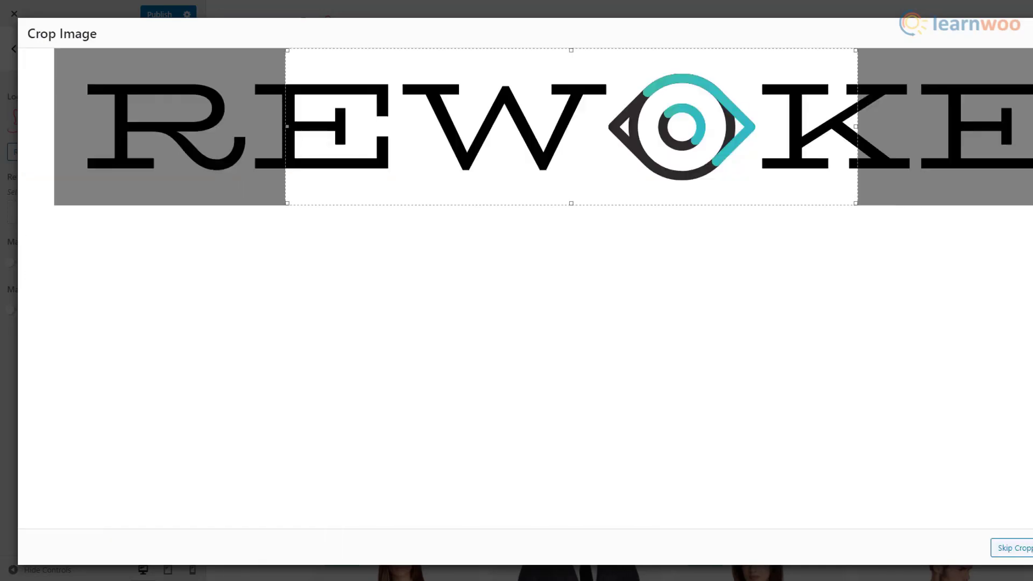
left_click_drag(287, 127, 54, 128)
left_click_drag(856, 127, 1031, 129)
left_click(1032, 547)
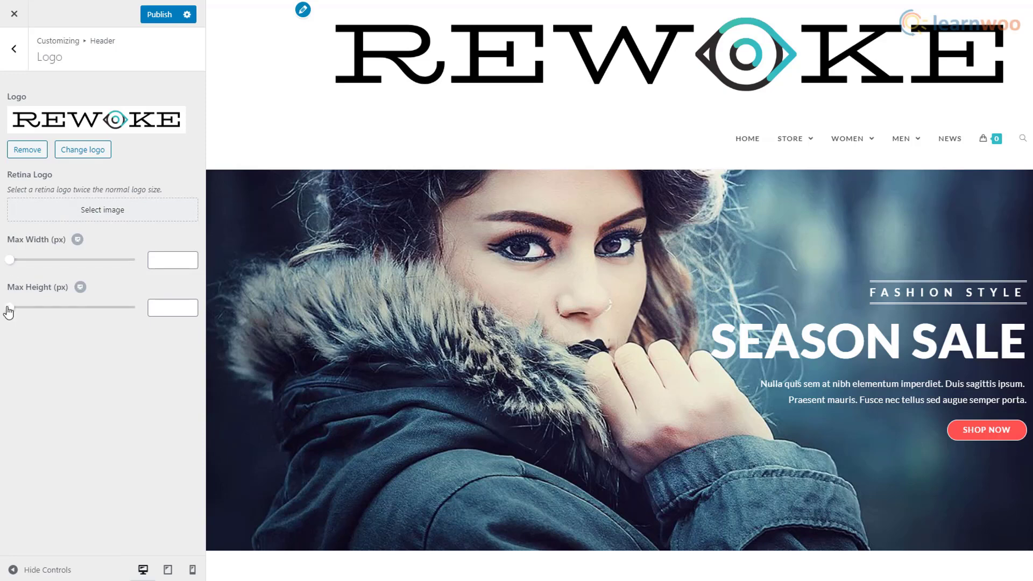
left_click_drag(10, 263, 91, 264)
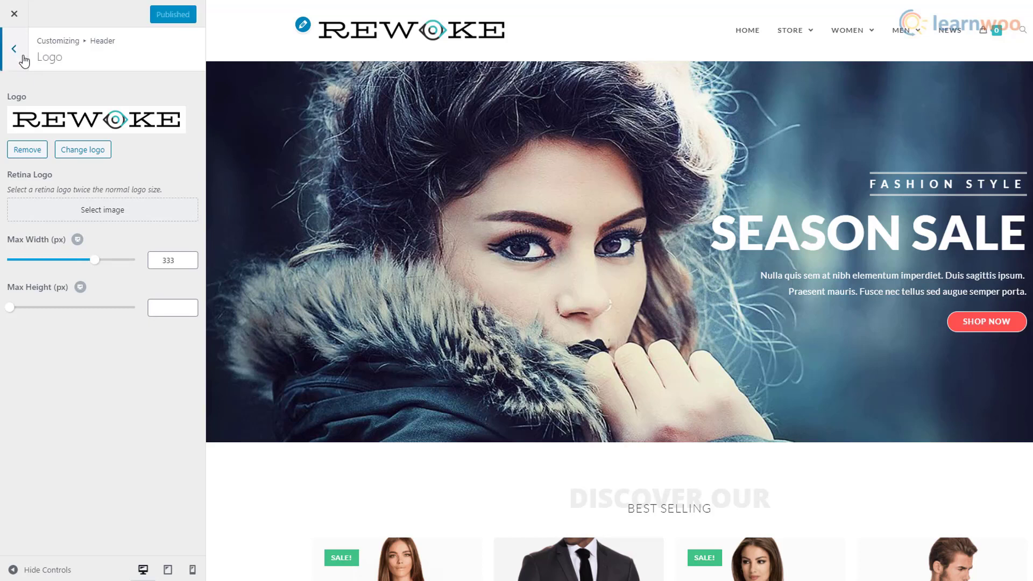
- Try center and left header menu positions, leaving the menu aligned right
left_click(24, 61)
left_click(53, 168)
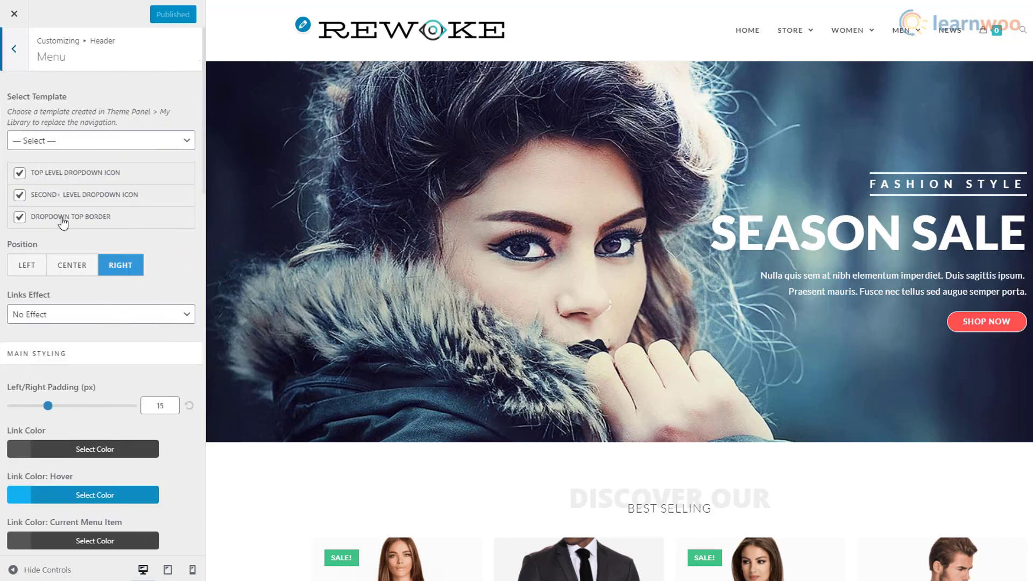
left_click(73, 266)
left_click(36, 269)
left_click(82, 273)
left_click(137, 275)
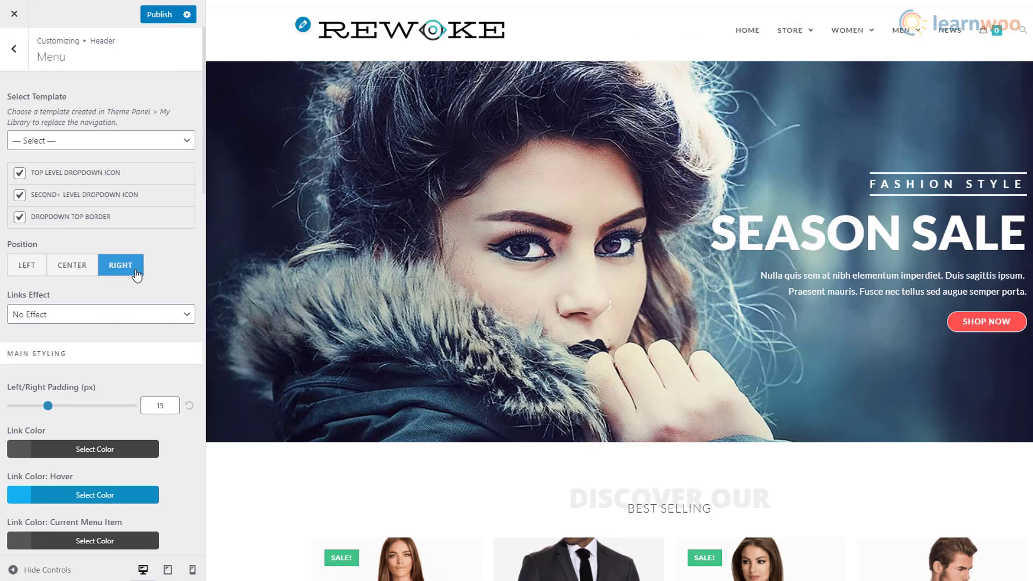
- Set the header menu Links Effect to Underline From Left
scroll(160, 270, "down", 3)
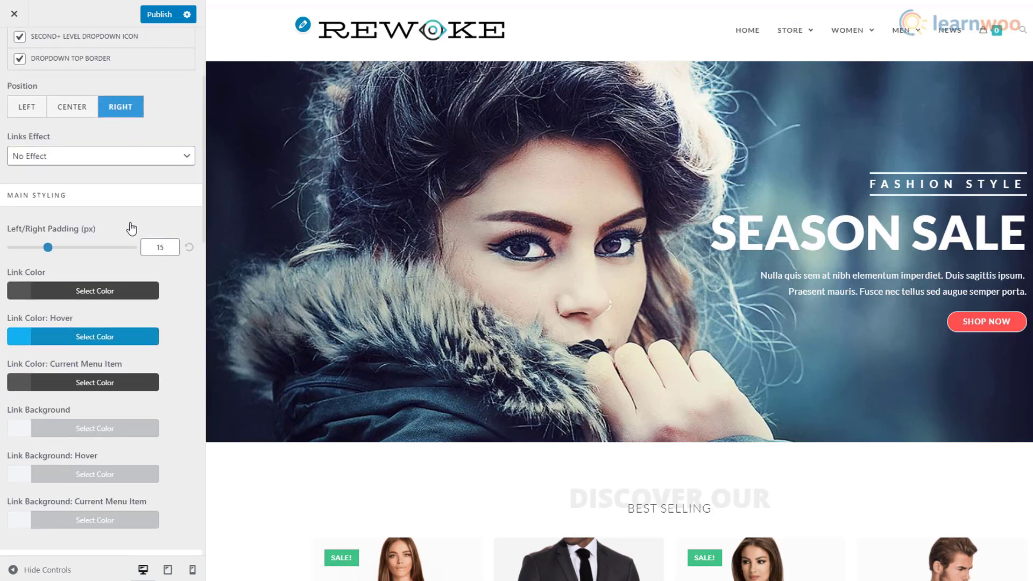
left_click(127, 161)
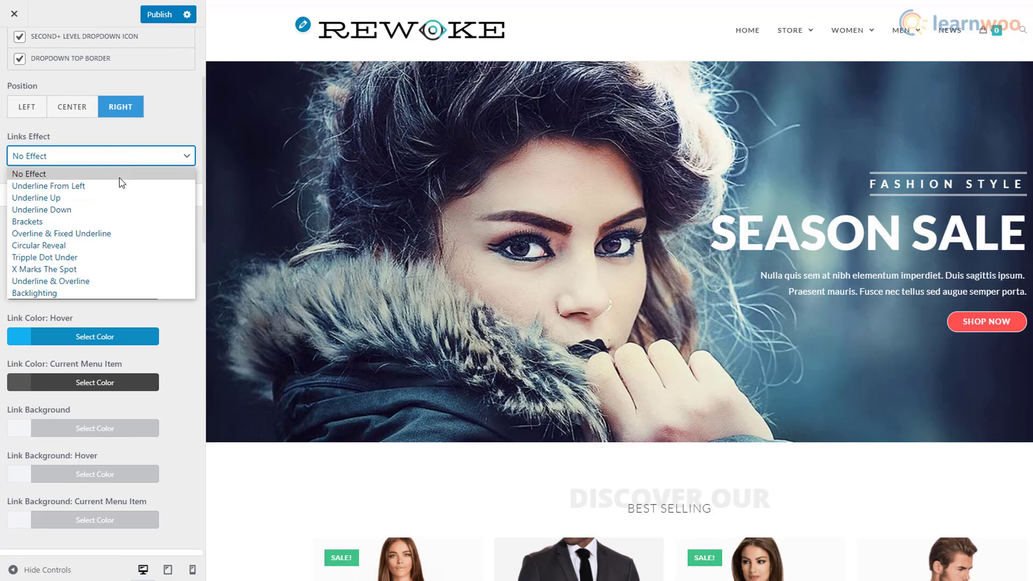
left_click(115, 187)
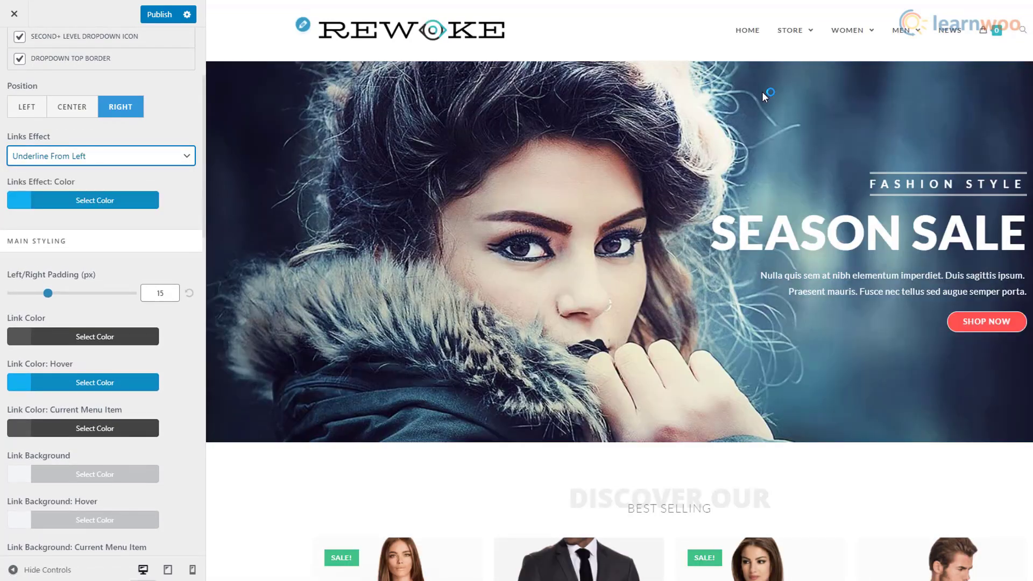
mouse_move(841, 43)
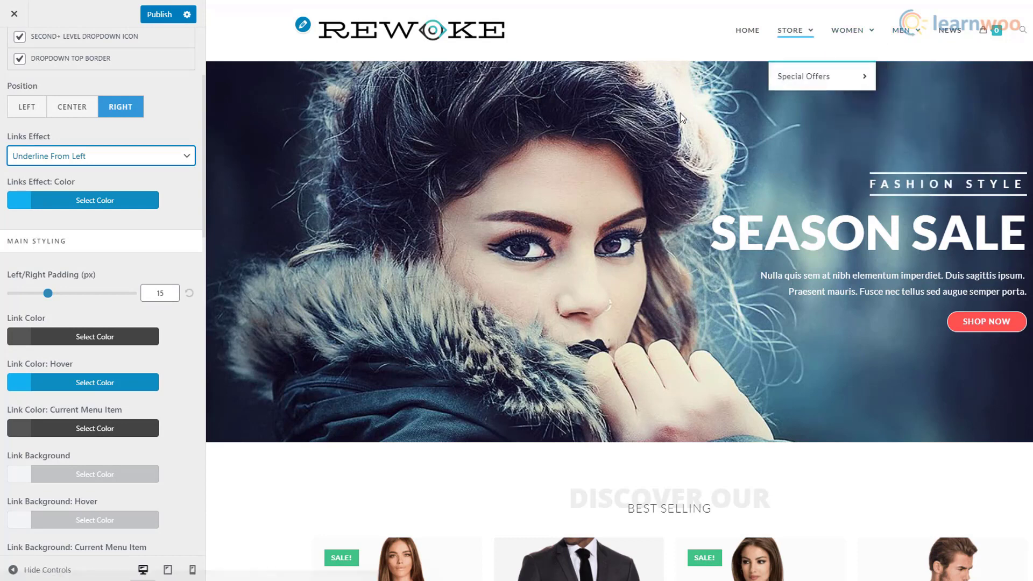
scroll(115, 143, "up", 2)
left_click(14, 48)
- Change the store notice to '20% off all products during New Year.' and enable it
left_click(14, 54)
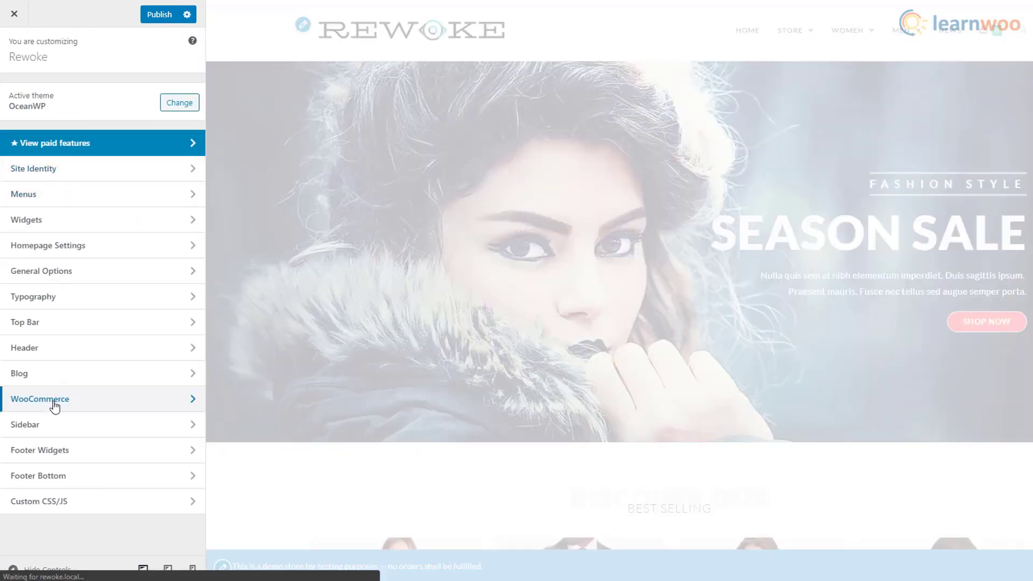
left_click(23, 399)
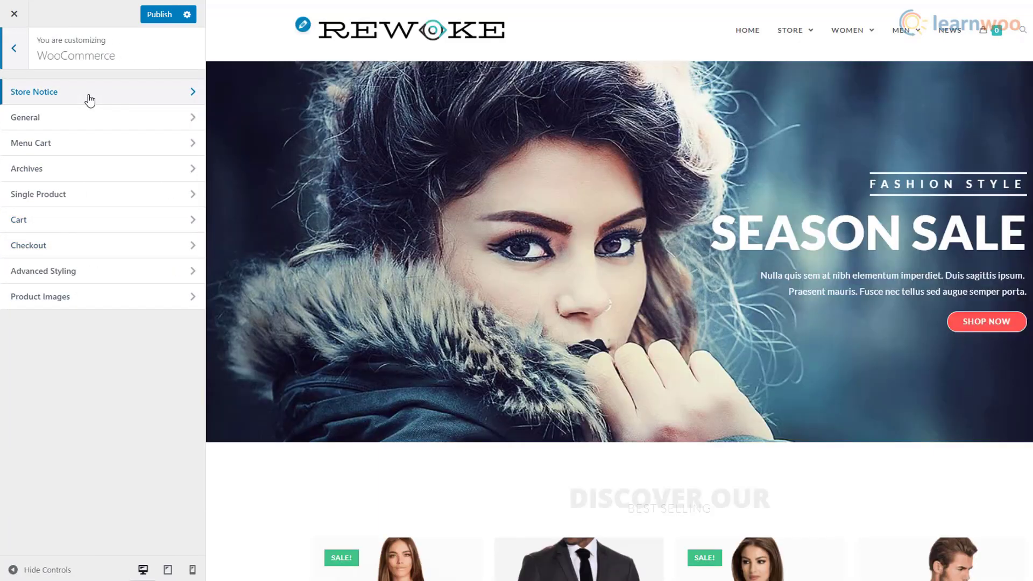
left_click(88, 100)
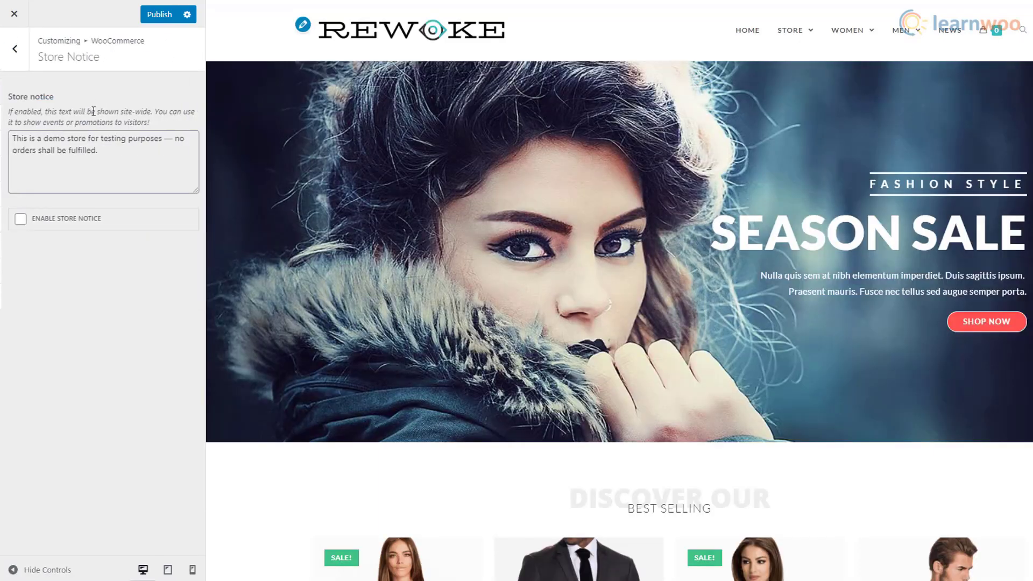
left_click(100, 153)
key("ctrl+a")
type("20")
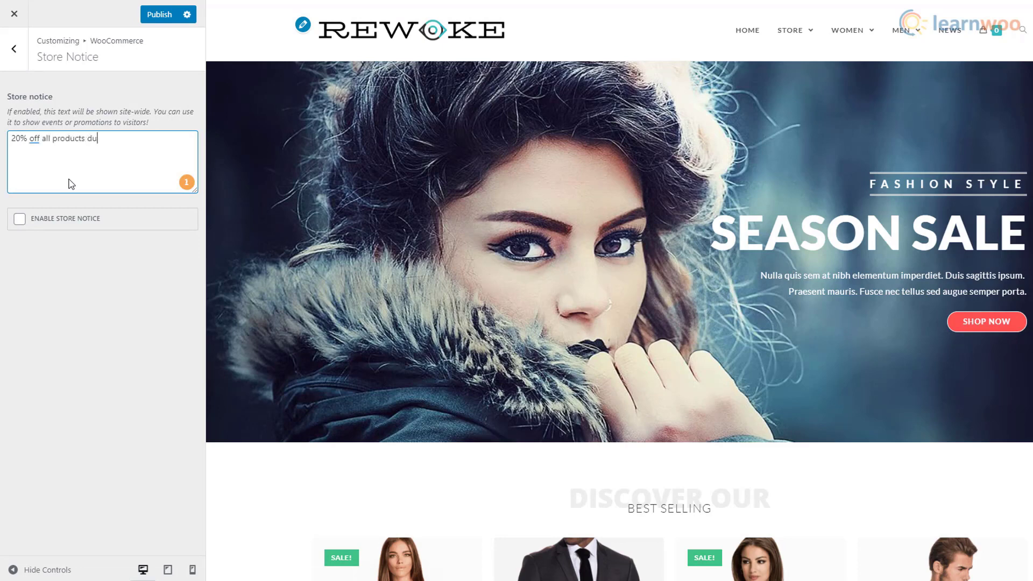
left_click(30, 223)
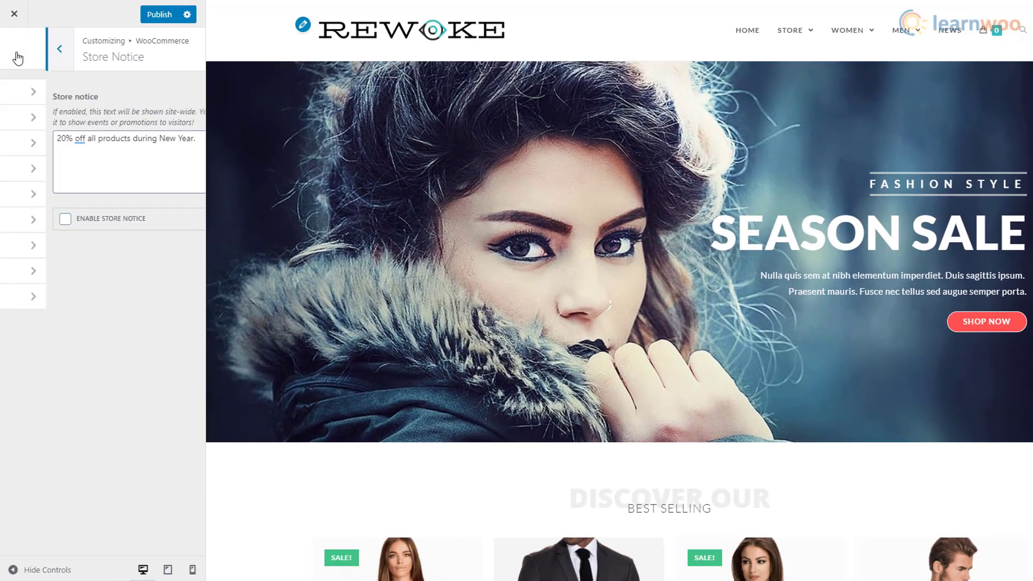
left_click(14, 54)
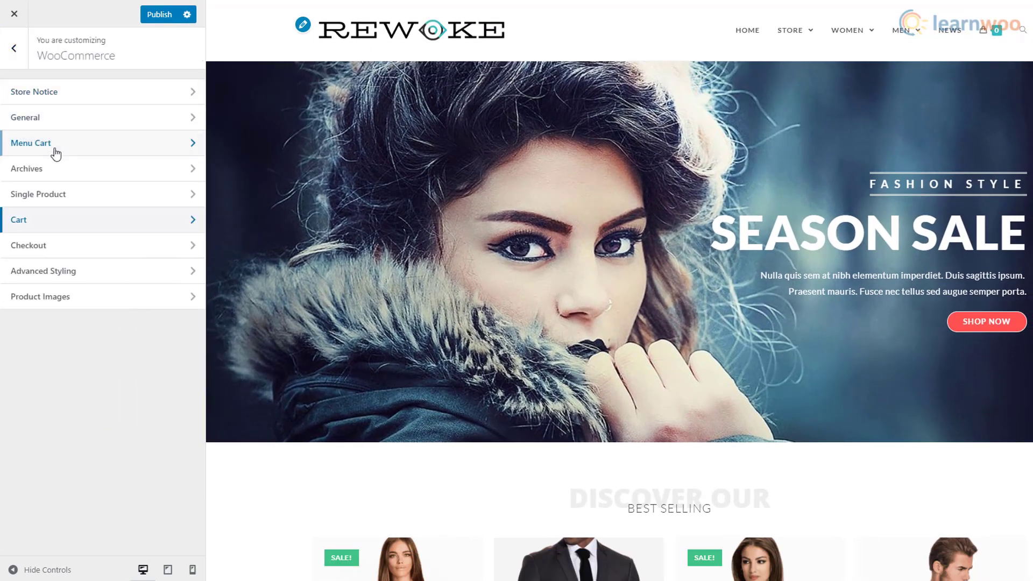
- Choose the filled cart icon for the menu cart and set its icon size to 12 px
left_click(102, 151)
scroll(182, 260, "down", 4)
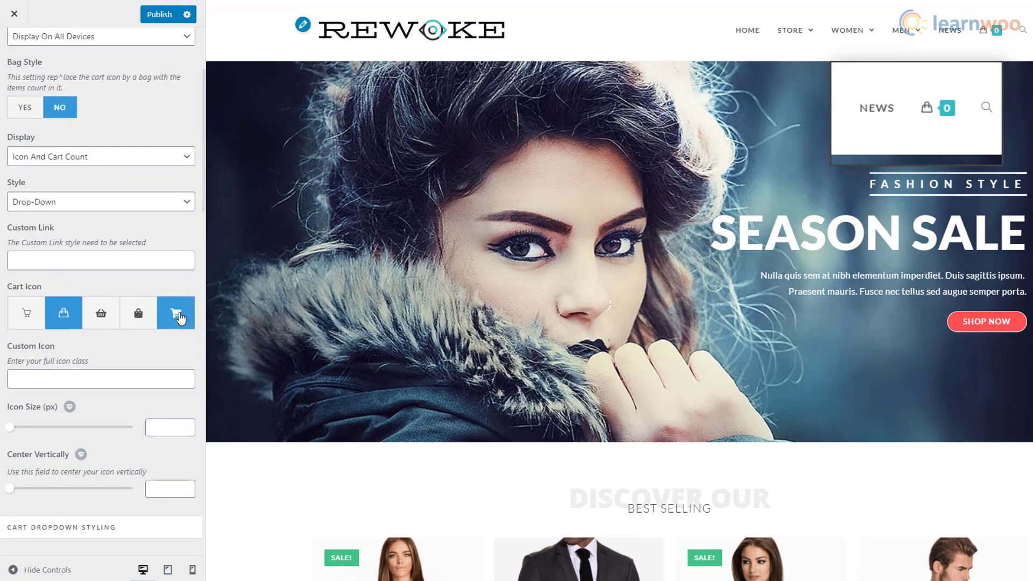
left_click(179, 316)
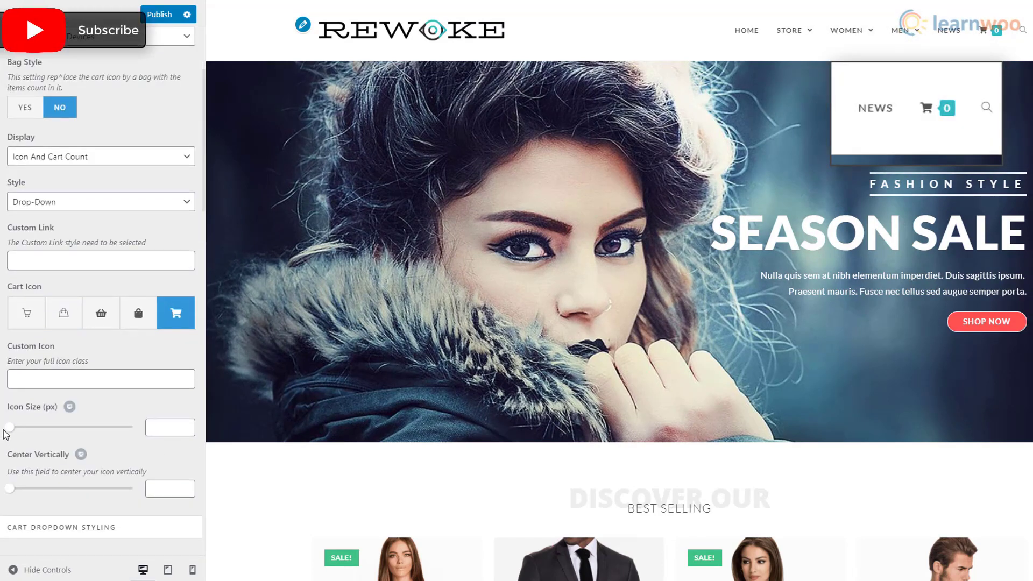
mouse_move(10, 428)
left_mouse_down()
mouse_move(33, 429)
mouse_move(12, 428)
mouse_move(16, 437)
left_mouse_up()
- Give single product pages a full-width layout, adjust the image width, and hide related items
scroll(16, 323, "up", 3)
left_click(14, 48)
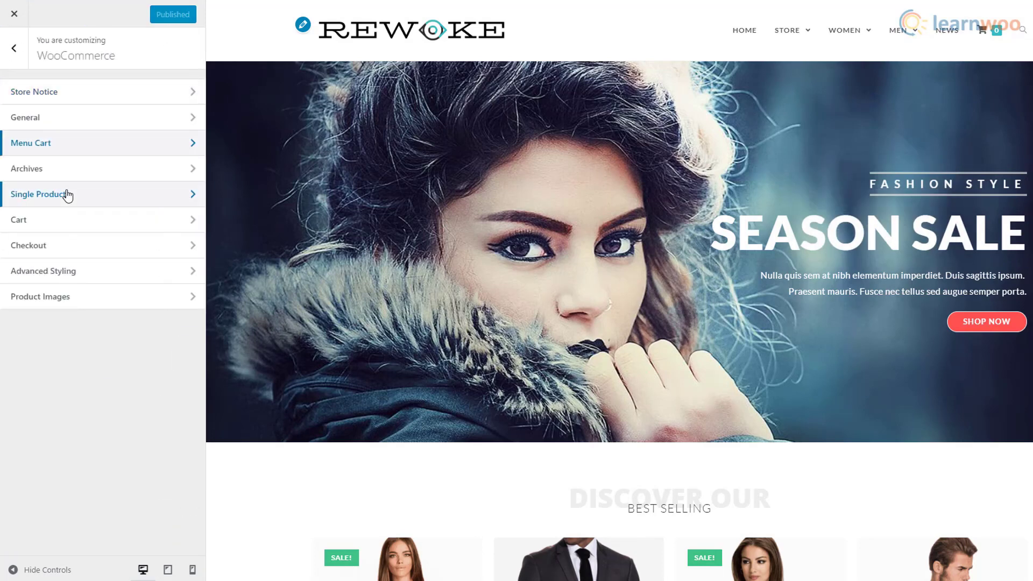
left_click(67, 195)
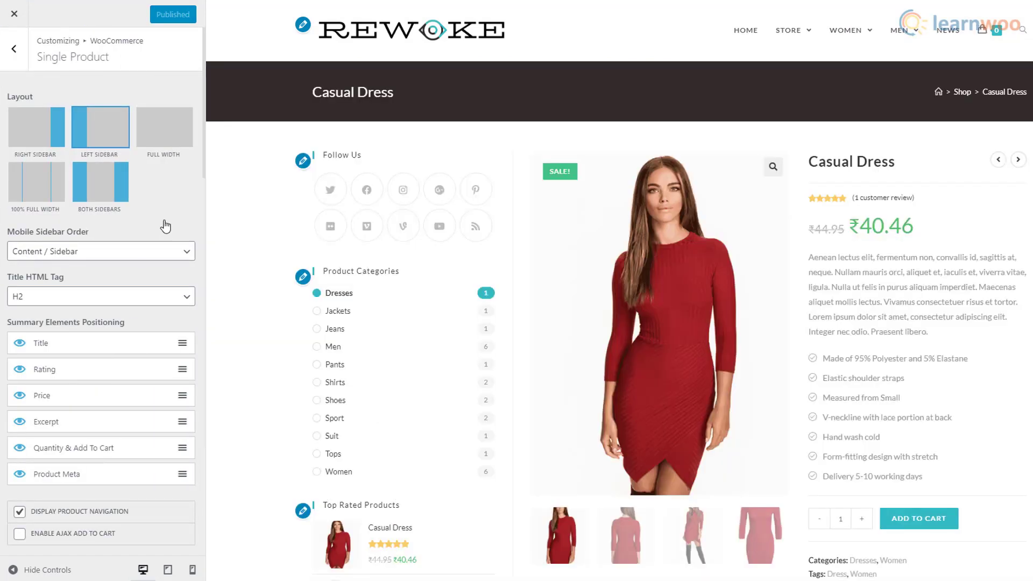
left_click(173, 146)
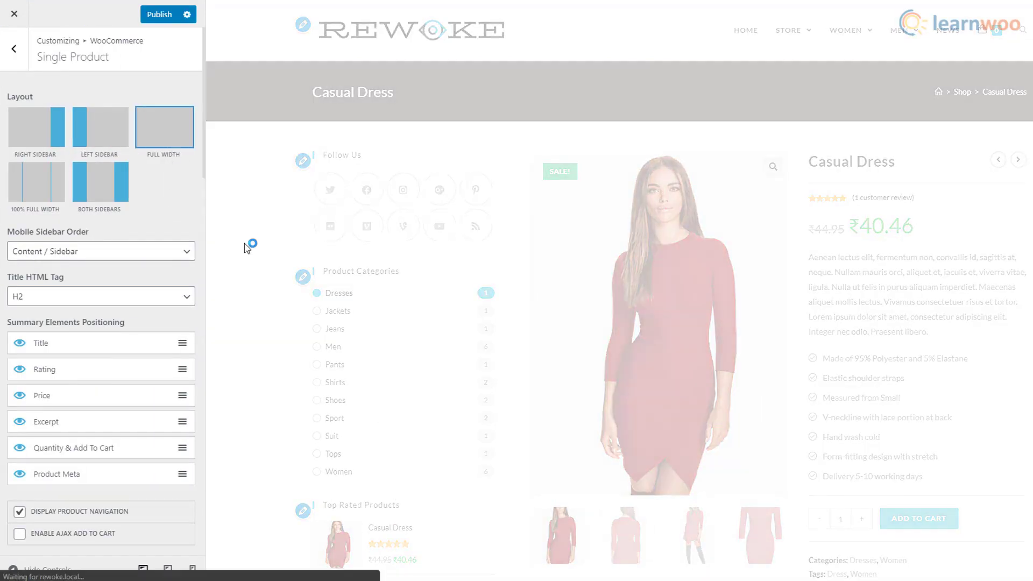
scroll(102, 339, "down", 5)
mouse_move(76, 303)
left_mouse_down()
mouse_move(90, 302)
mouse_move(73, 303)
left_mouse_up()
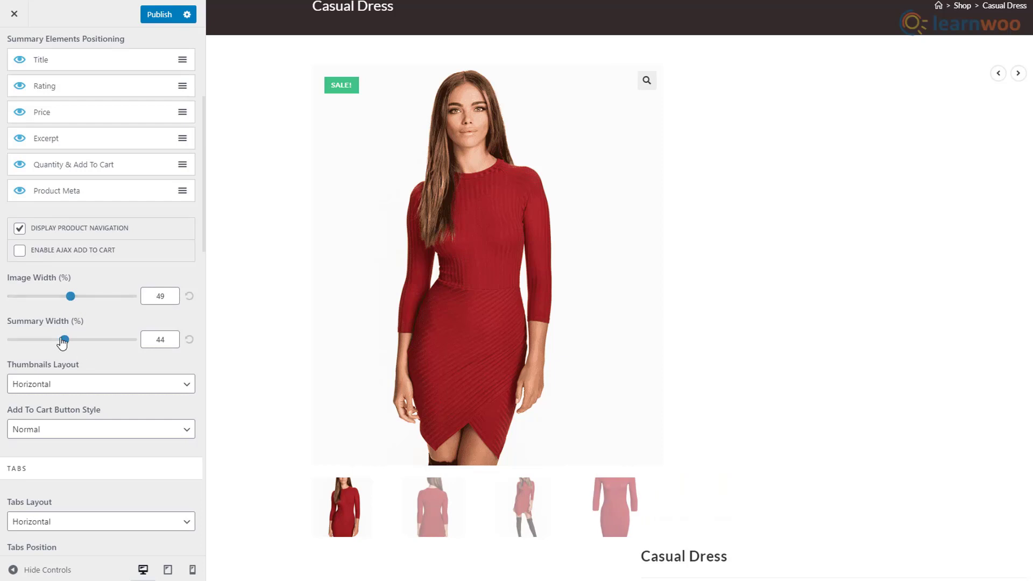
scroll(80, 401, "down", 10)
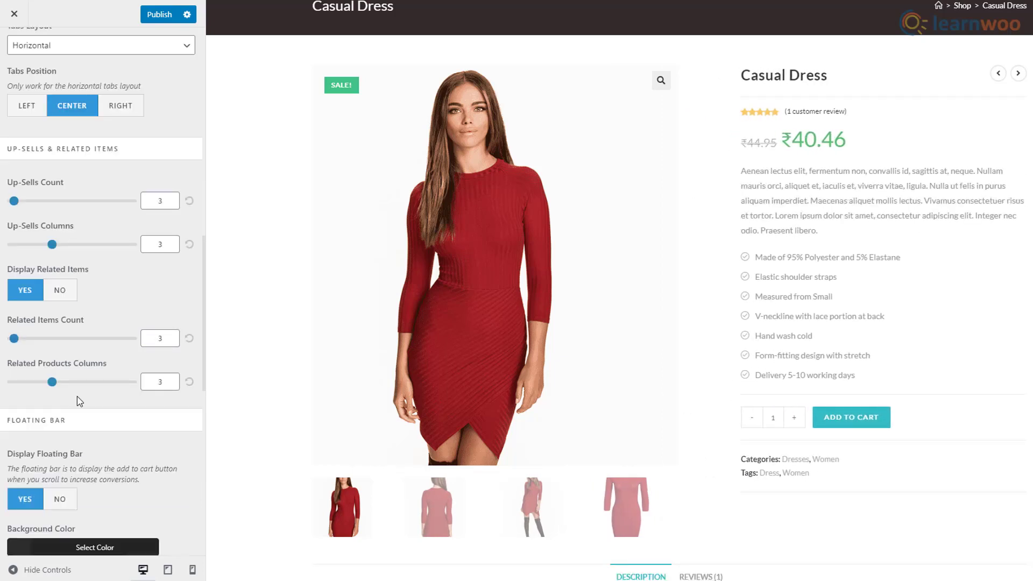
left_click(64, 297)
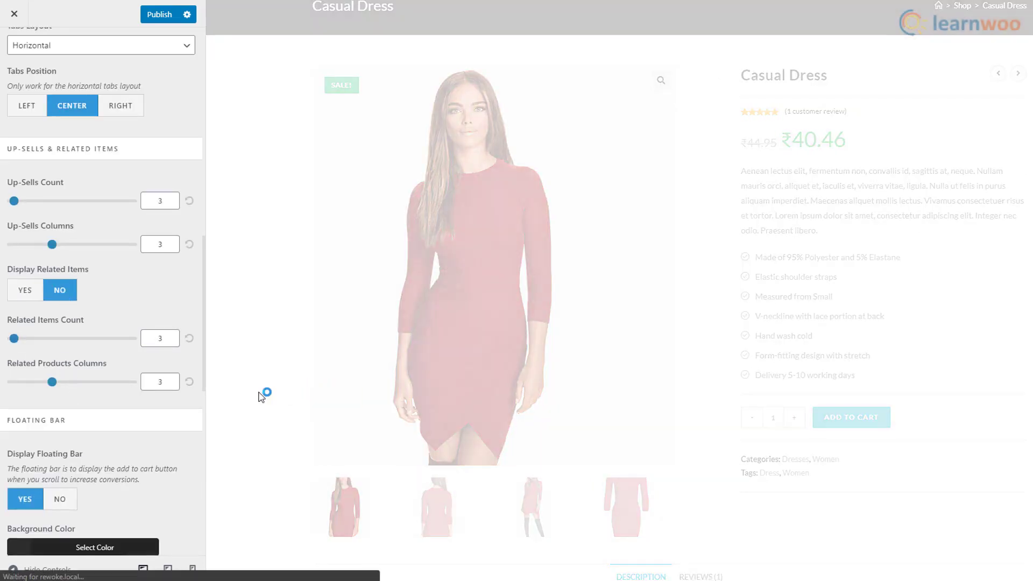
scroll(256, 426, "down", 12)
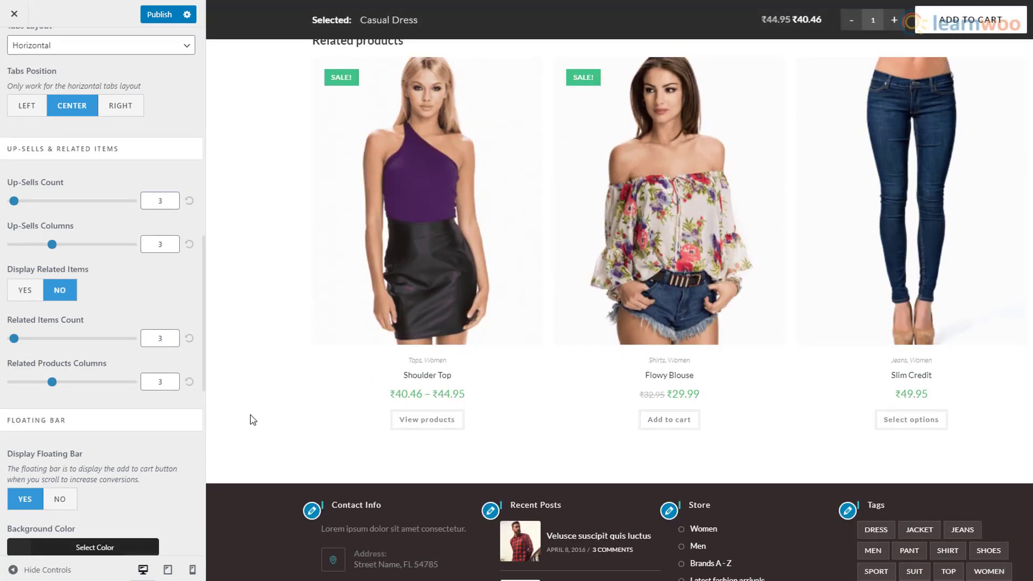
scroll(254, 419, "up", 12)
scroll(81, 215, "up", 8)
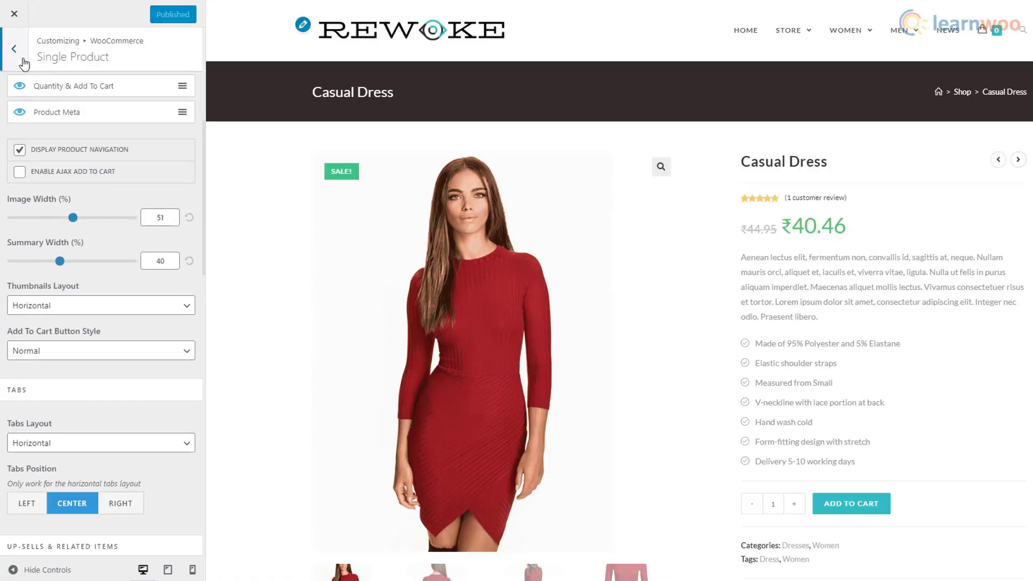
left_click(24, 63)
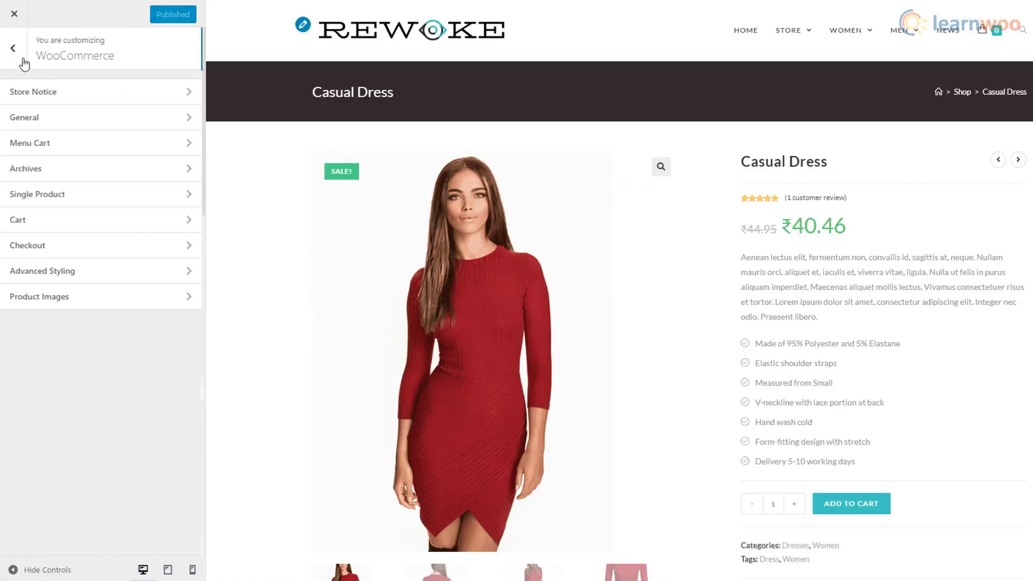
- Keep company name and address line 2 optional and phone required in Checkout fields
left_click(65, 248)
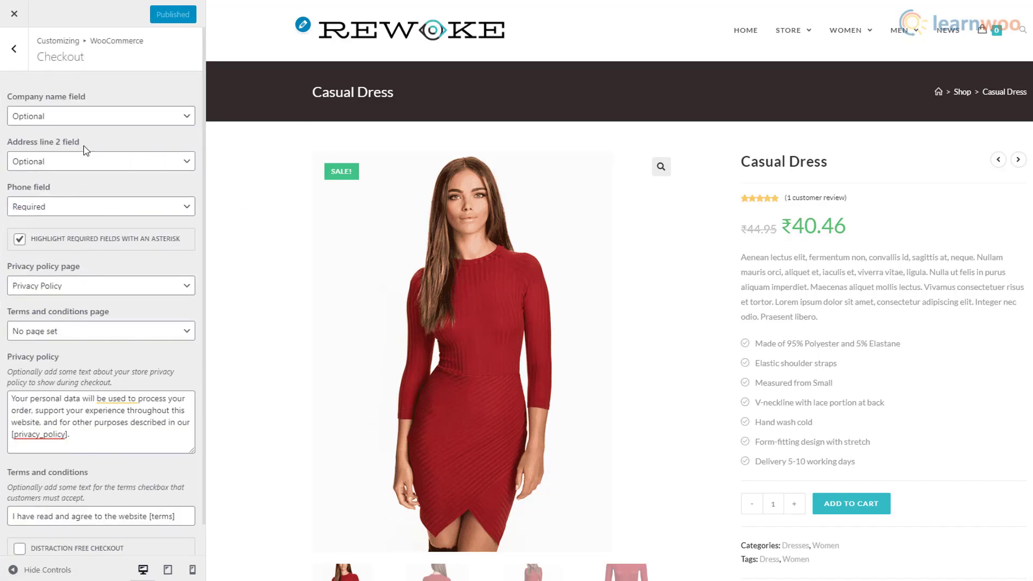
left_click(167, 122)
left_click(167, 122)
left_click(174, 167)
left_click(175, 167)
left_click(174, 212)
left_click(175, 215)
left_click(14, 49)
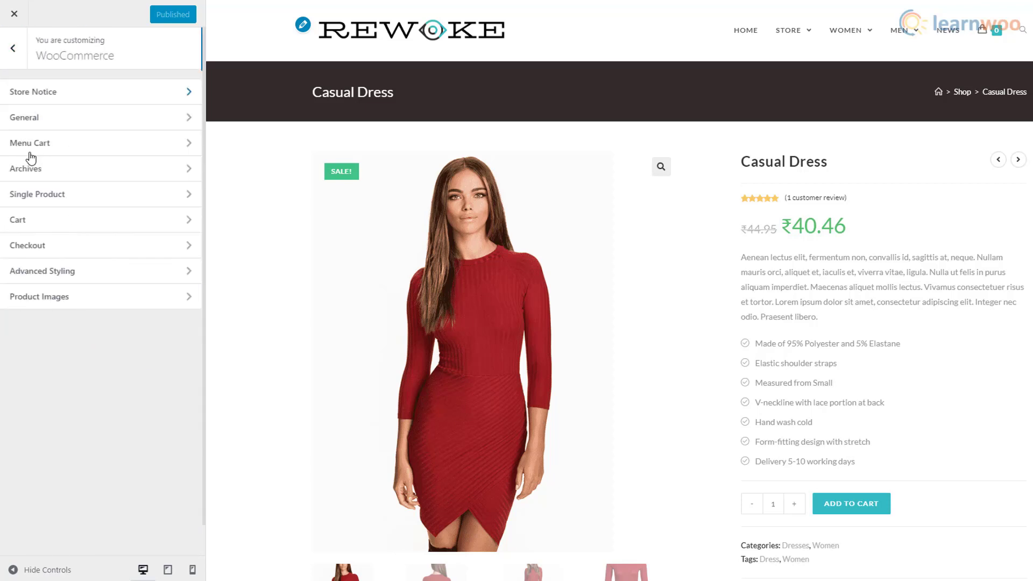
- Set the single-product price colour to red (#dd3333) in Advanced Styling
left_click(140, 282)
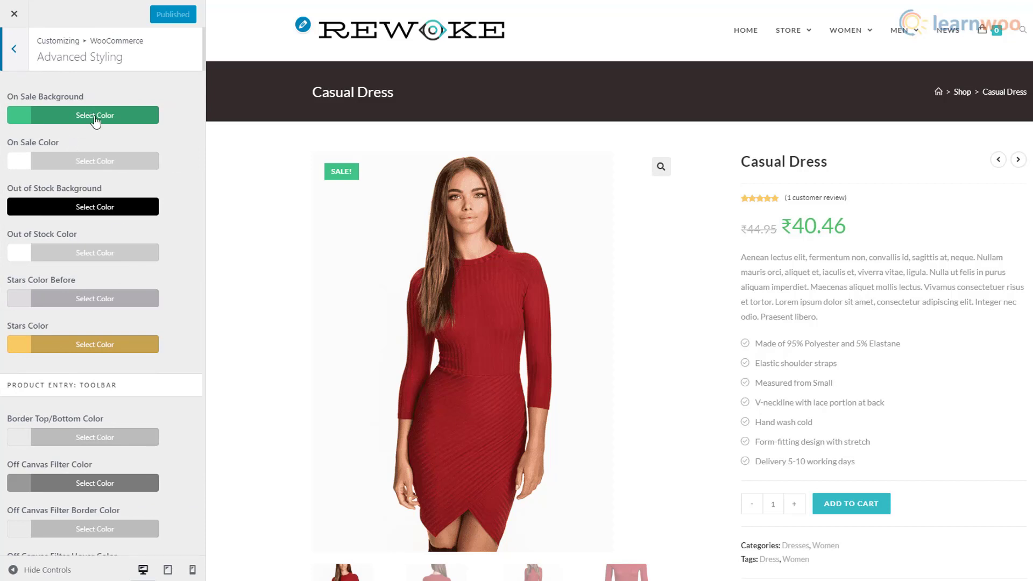
scroll(128, 336, "down", 10)
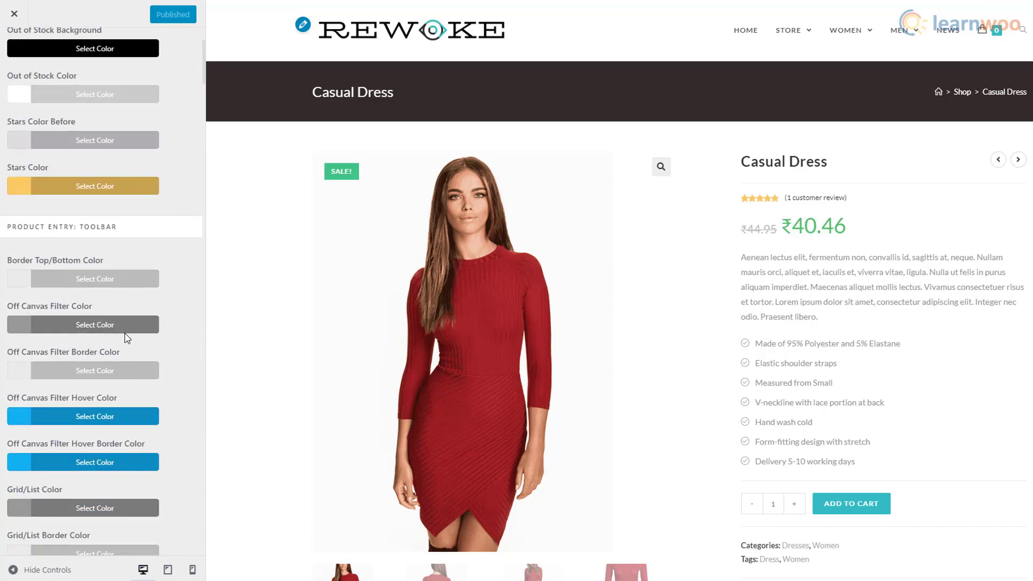
scroll(126, 340, "down", 20)
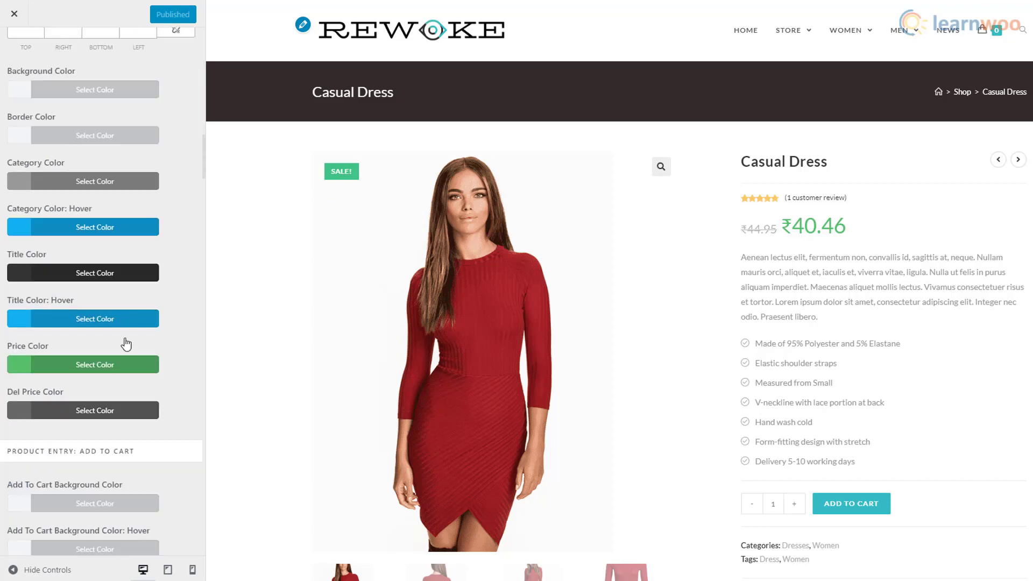
scroll(126, 344, "down", 10)
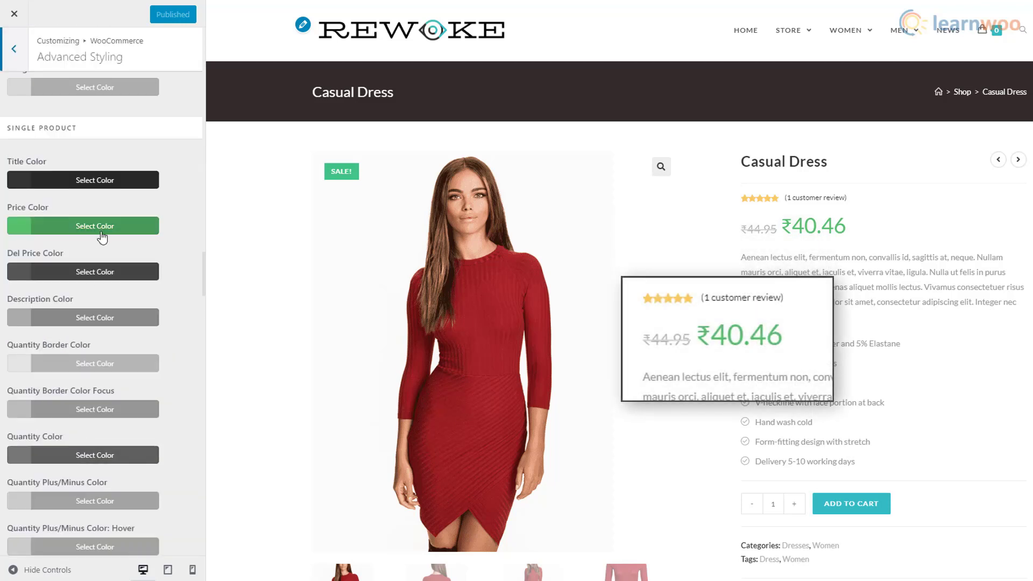
left_click(128, 226)
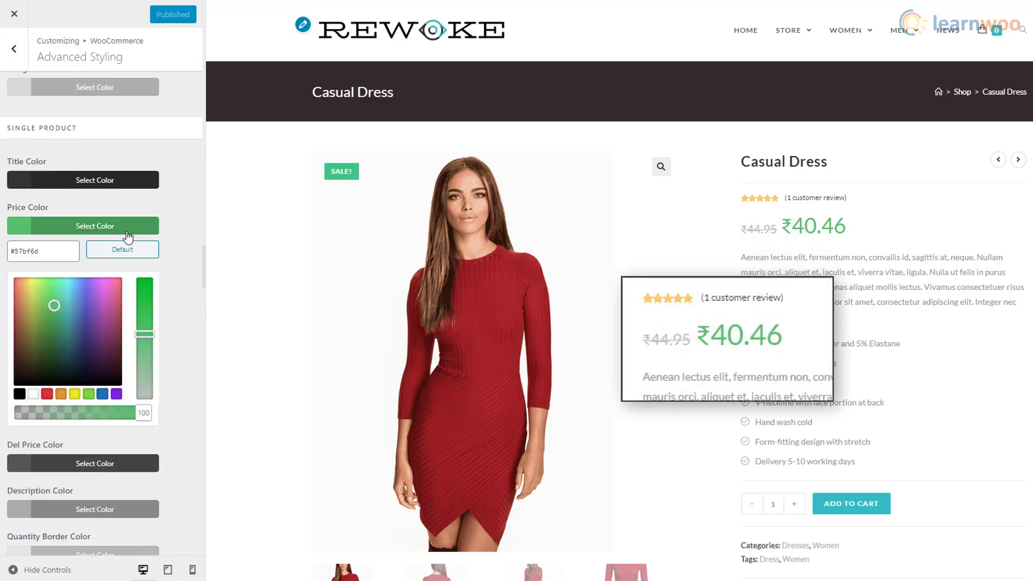
left_click(47, 394)
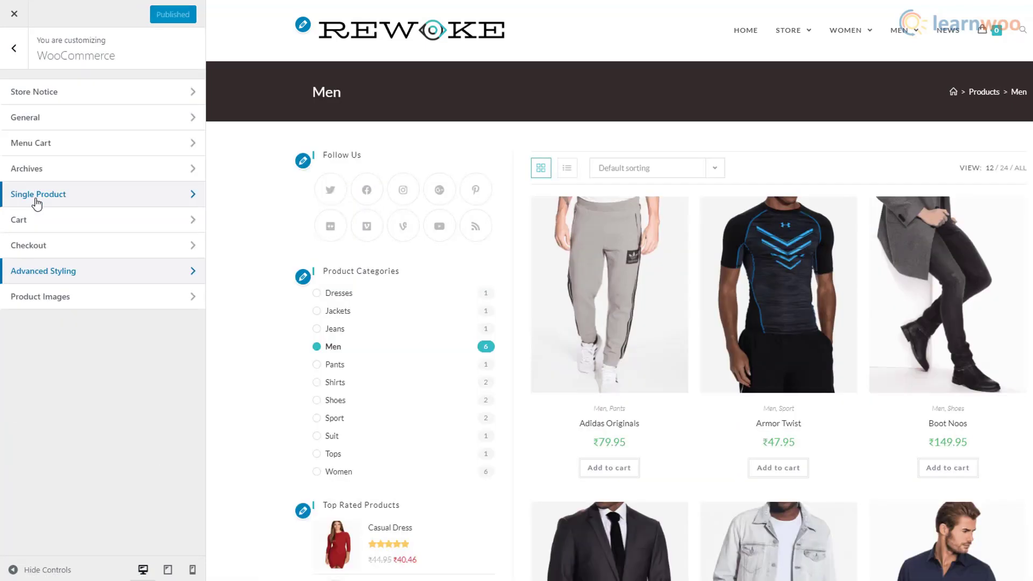
- Try 1:1 catalog thumbnail cropping, then switch back to custom 4:5
left_click(69, 297)
scroll(392, 353, "down", 3)
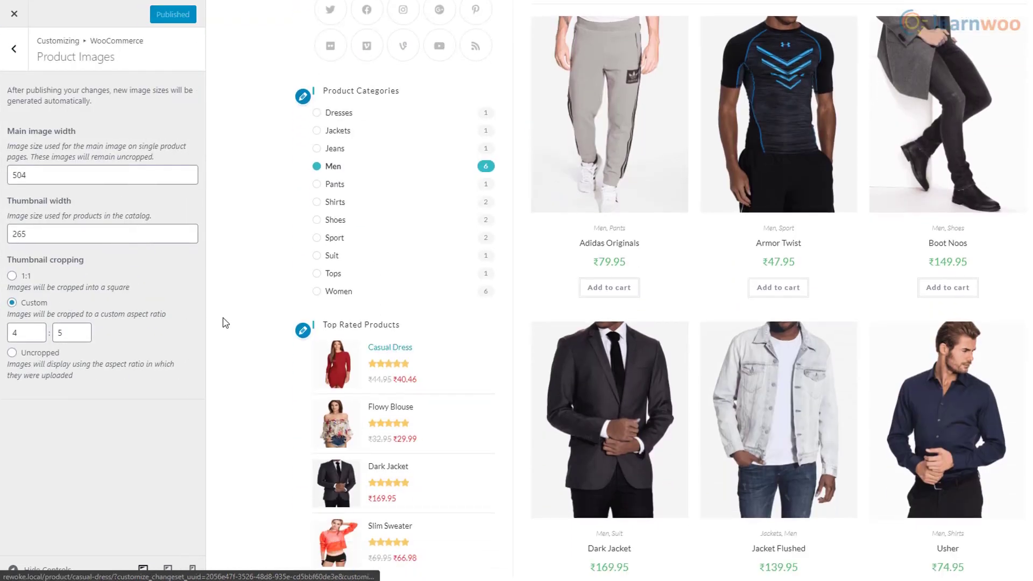
left_click(12, 276)
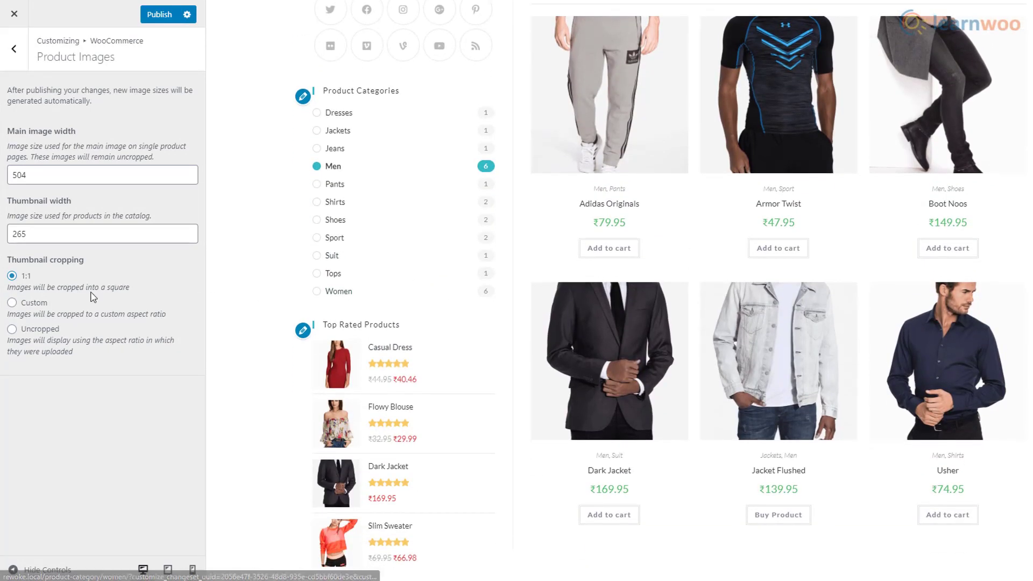
left_click(11, 302)
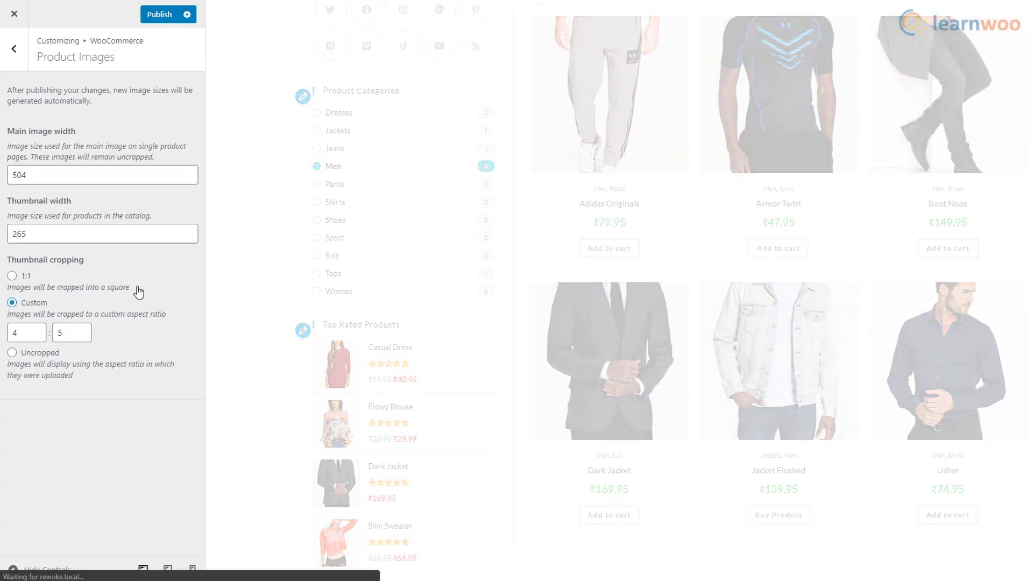
left_click(15, 69)
- Publish the Customizer changes and close it to view the live homepage
left_click(15, 69)
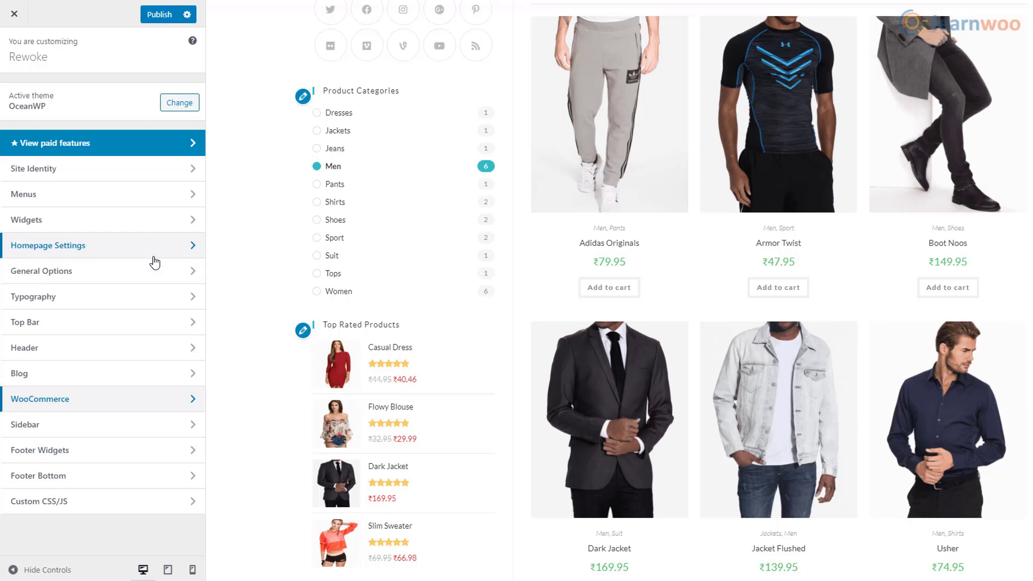
scroll(530, 267, "up", 4)
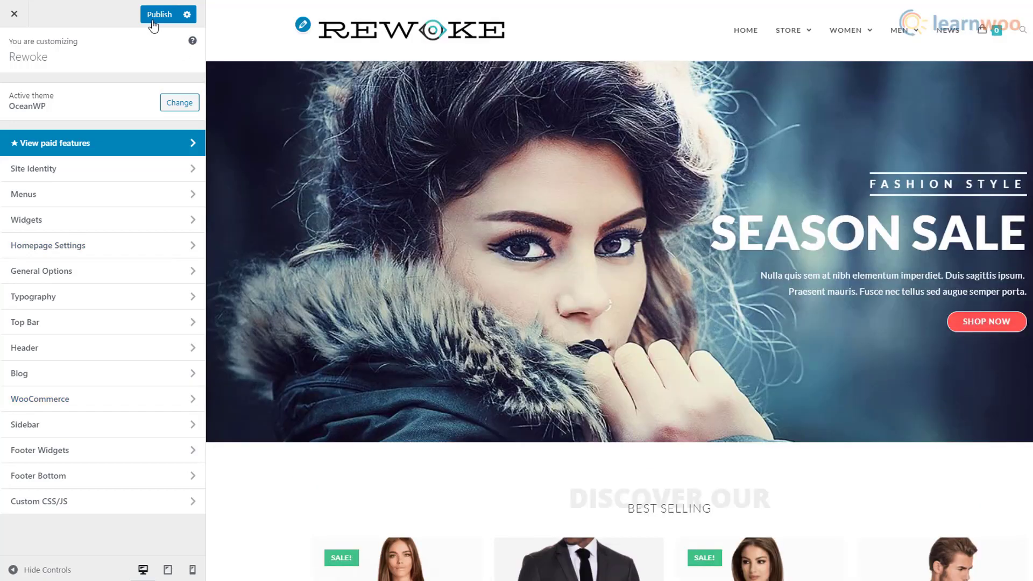
left_click(153, 21)
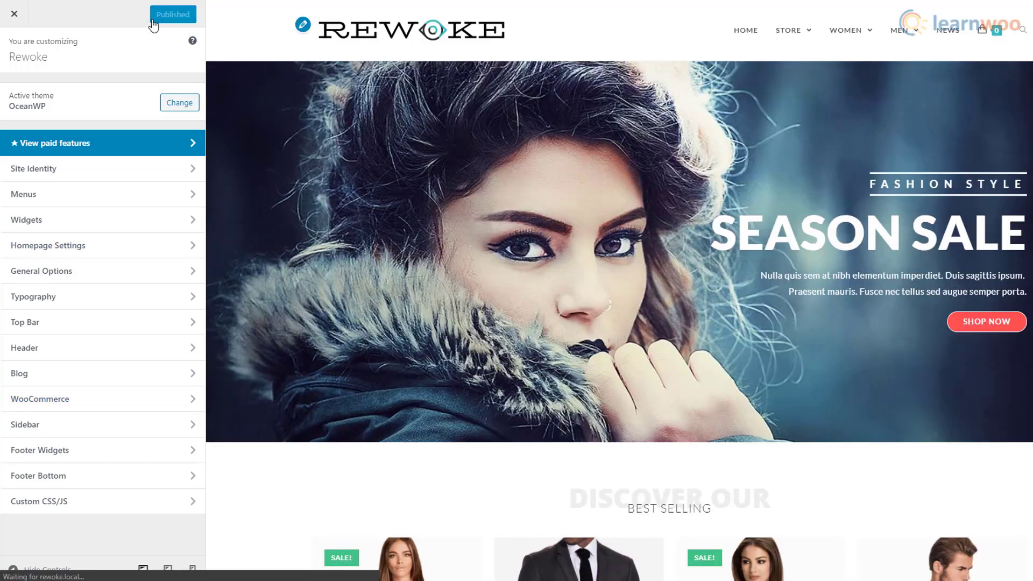
left_click(14, 14)
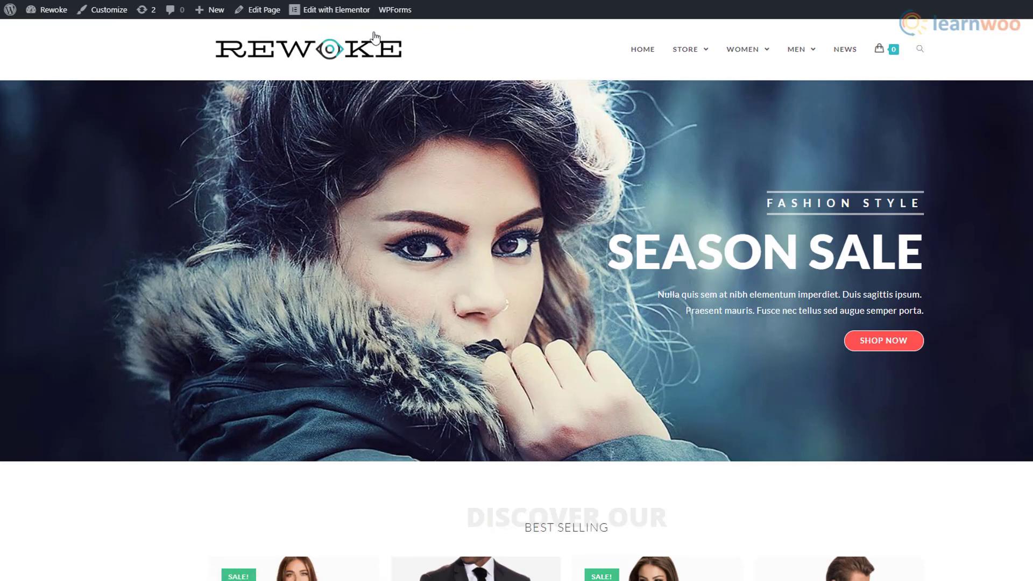
- Upload the Home Background photo and set it as the hero section's background image in Elementor
left_click(345, 21)
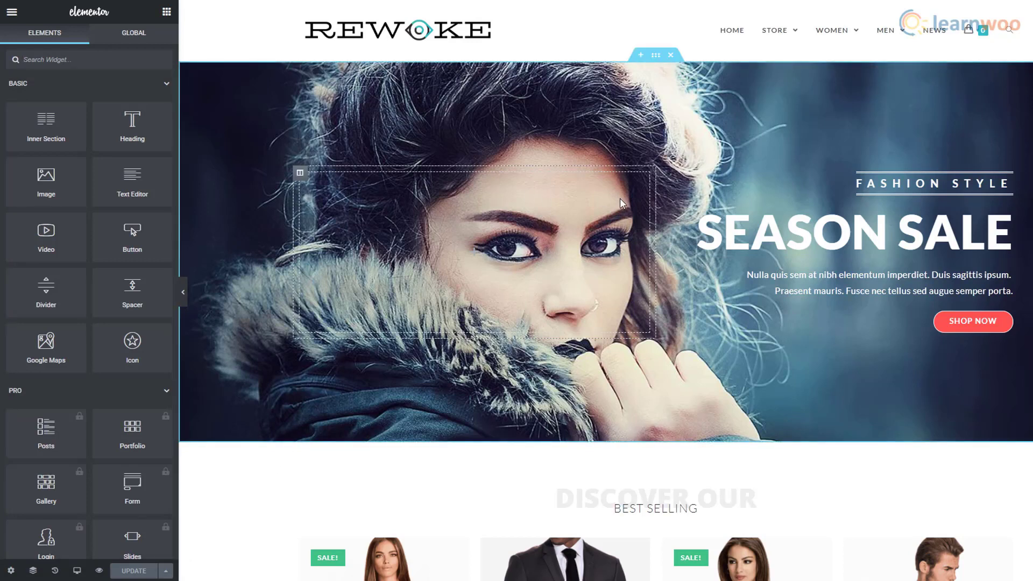
right_click(803, 96)
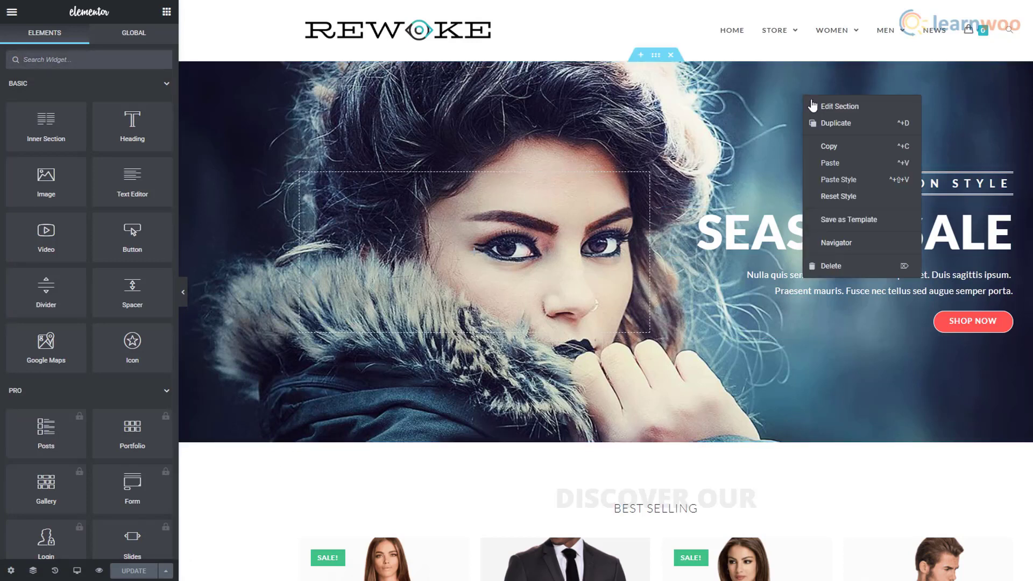
left_click(877, 119)
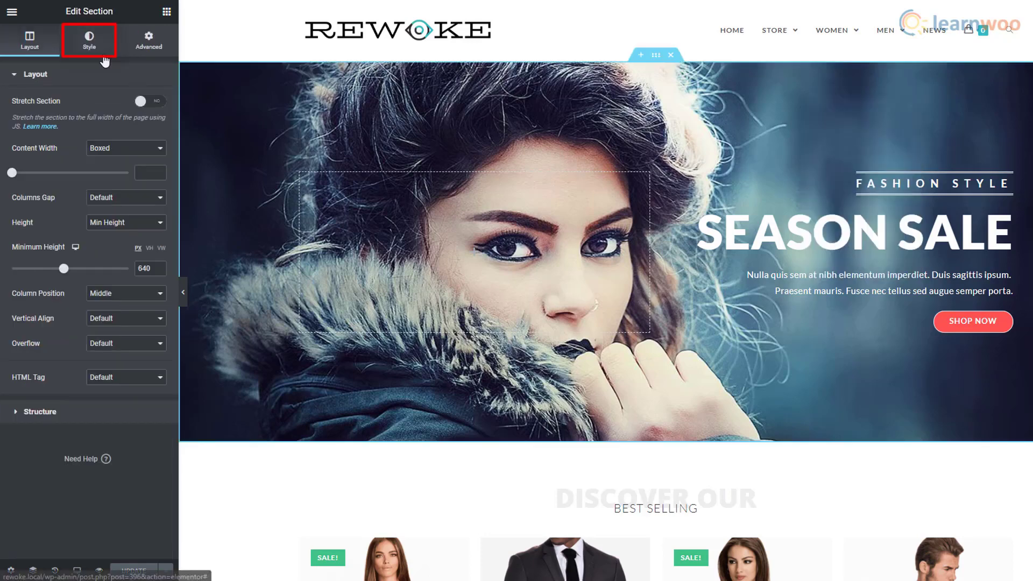
left_click(105, 58)
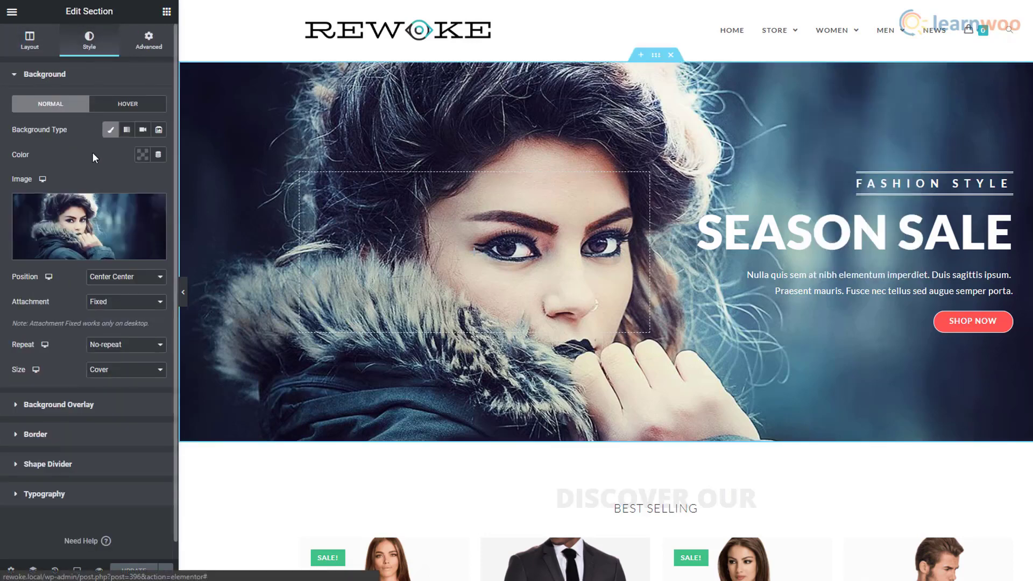
mouse_move(85, 258)
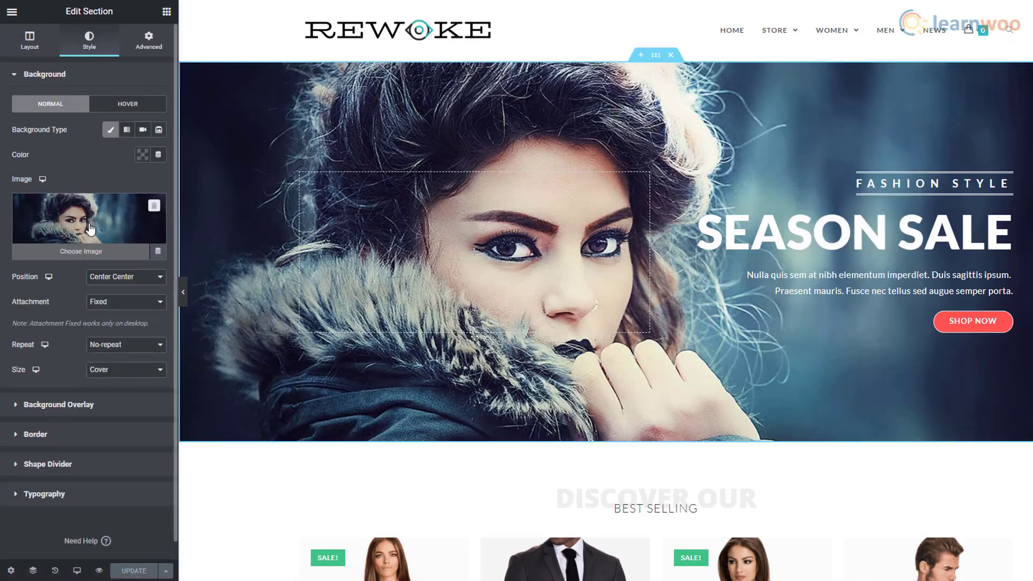
left_click(90, 263)
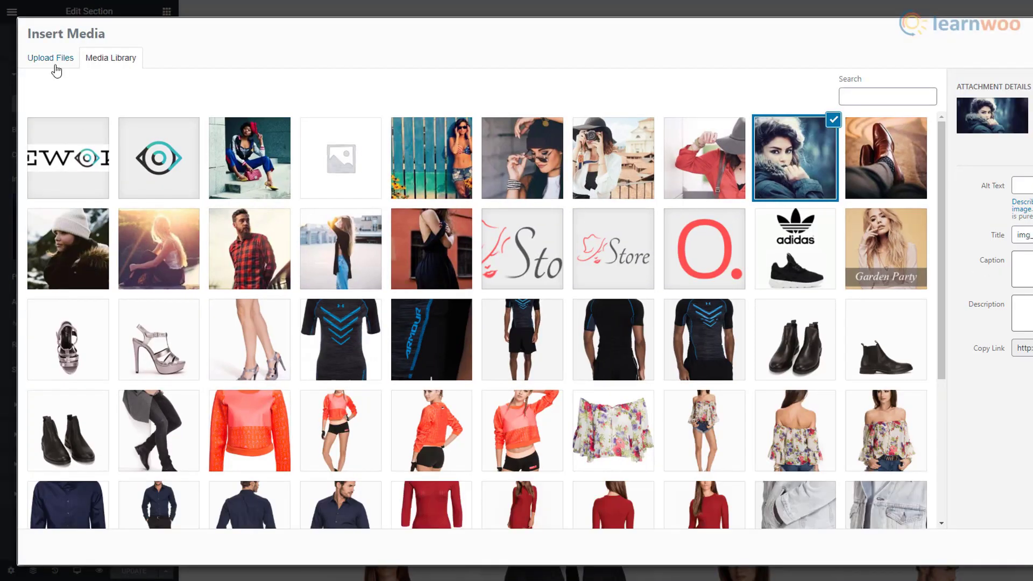
left_click(52, 64)
left_click(569, 270)
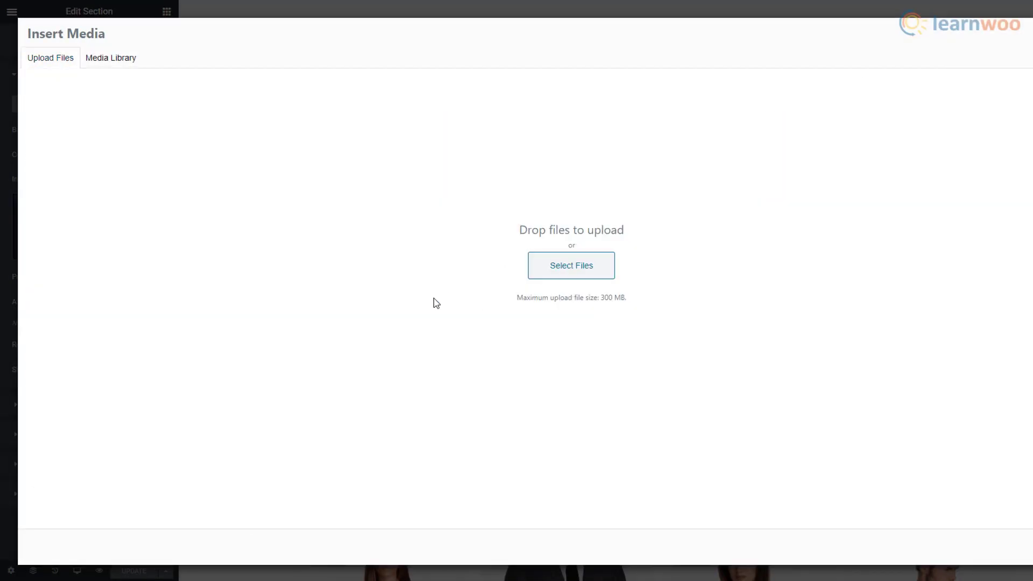
scroll(563, 302, "down", 3)
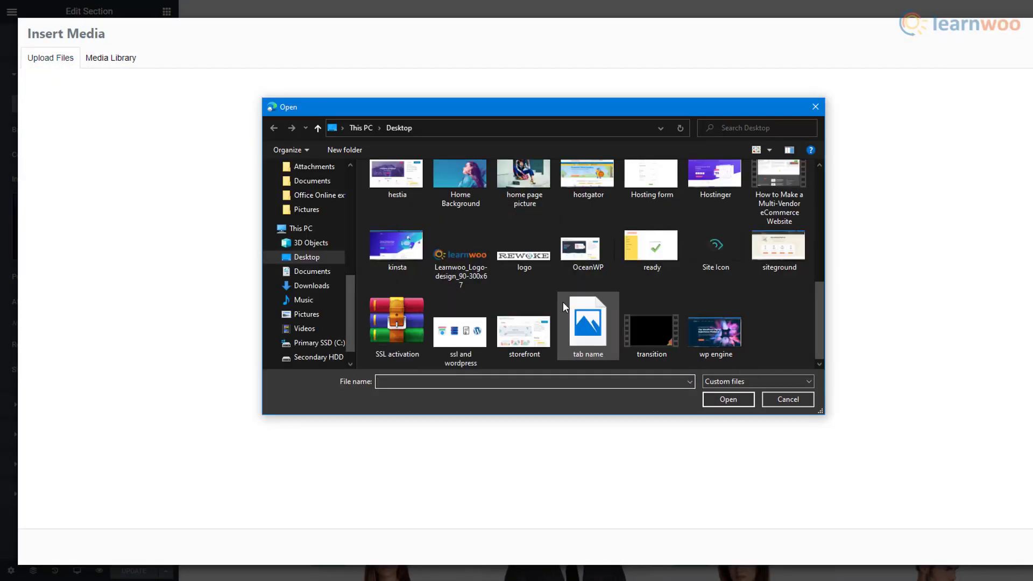
left_click(460, 193)
left_click(724, 401)
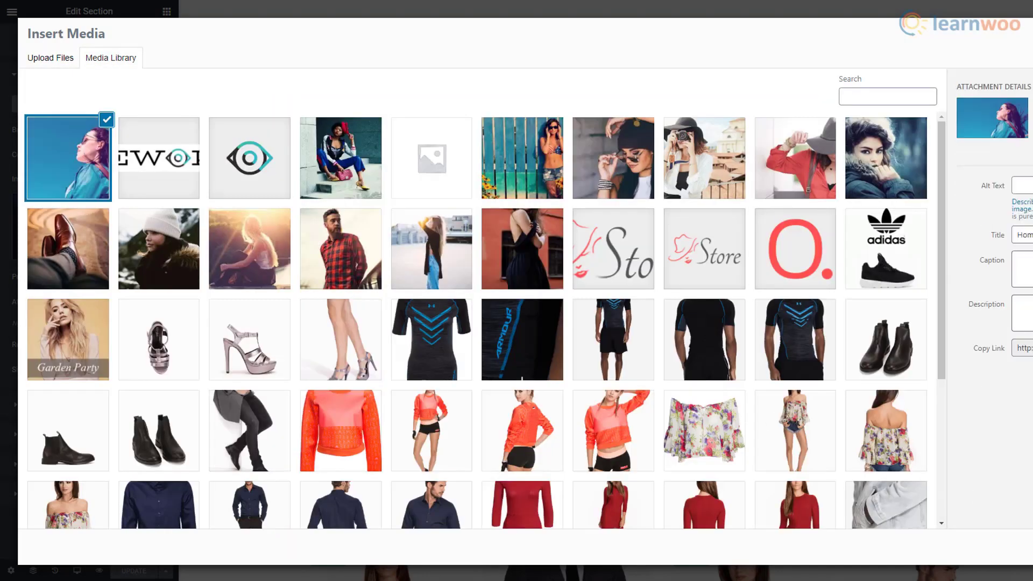
left_click(1030, 547)
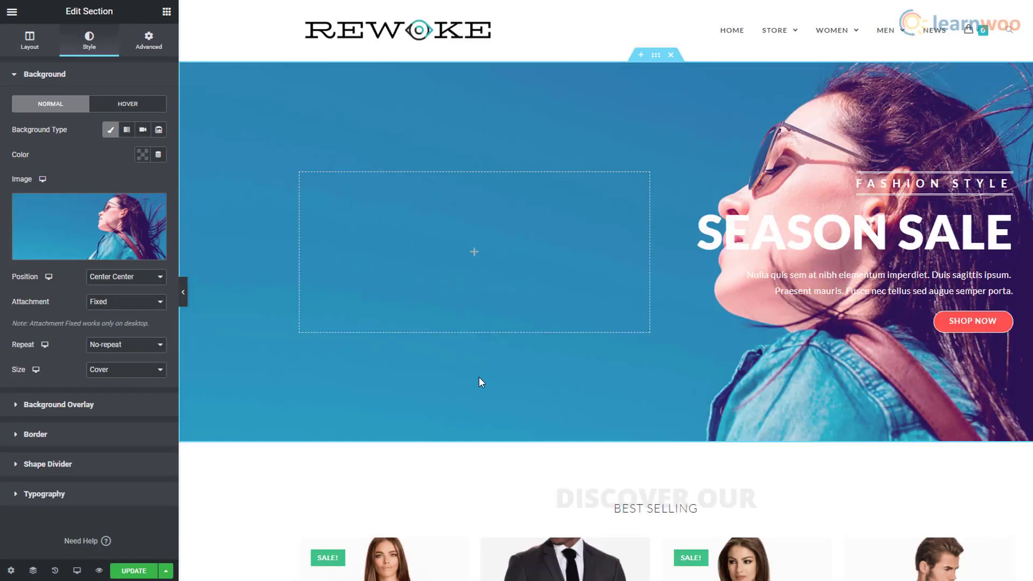
- Give the hero section a Fast Slide In Right entrance and a 640 px minimum height
left_click(150, 54)
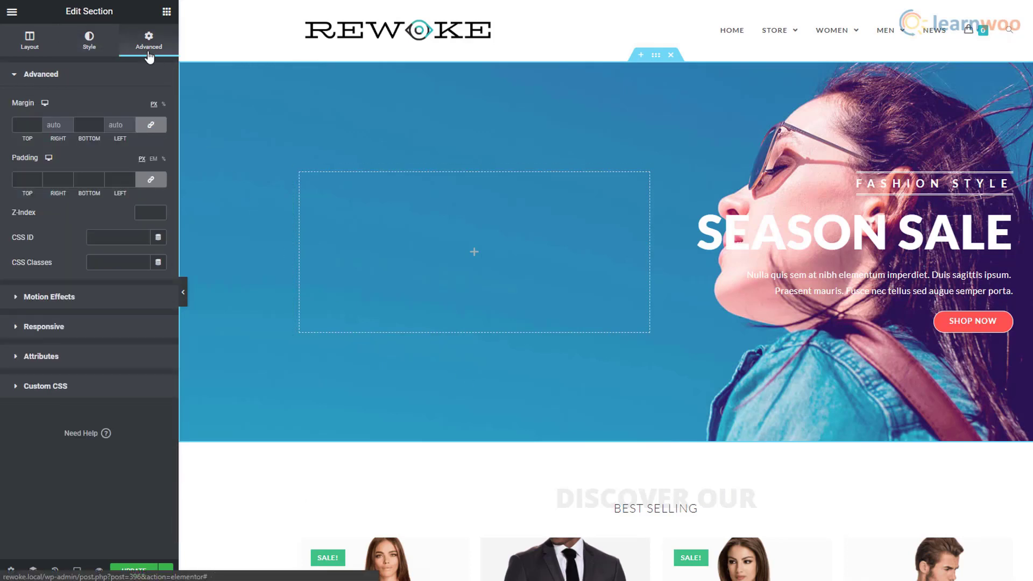
left_click(28, 301)
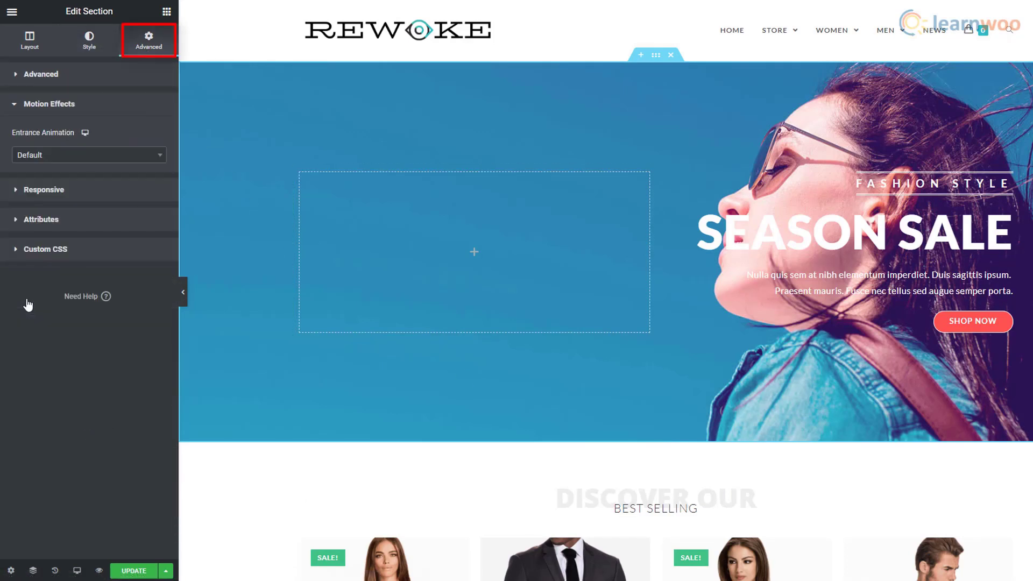
left_click(157, 158)
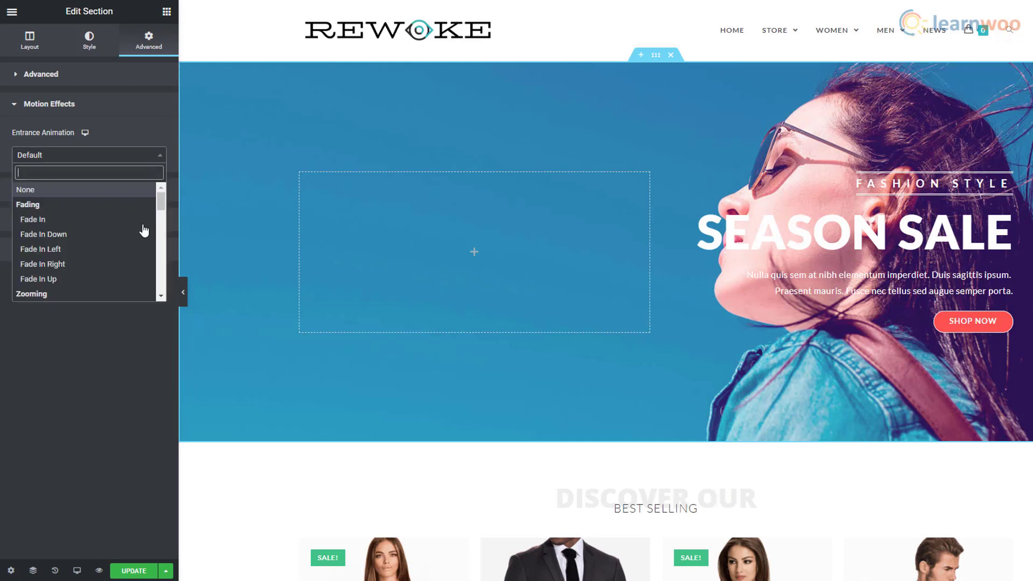
scroll(143, 236, "down", 3)
scroll(142, 241, "down", 3)
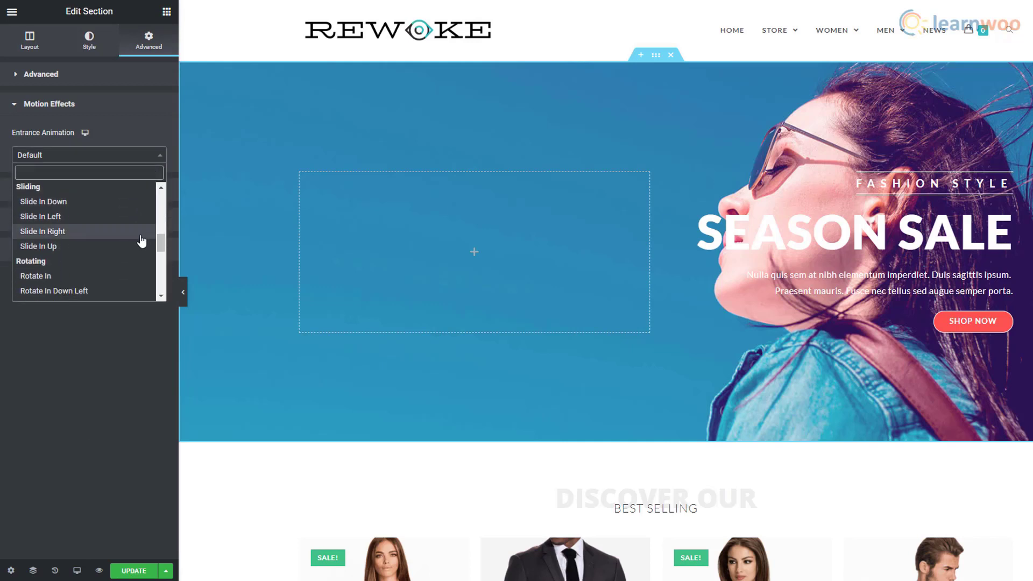
left_click(86, 232)
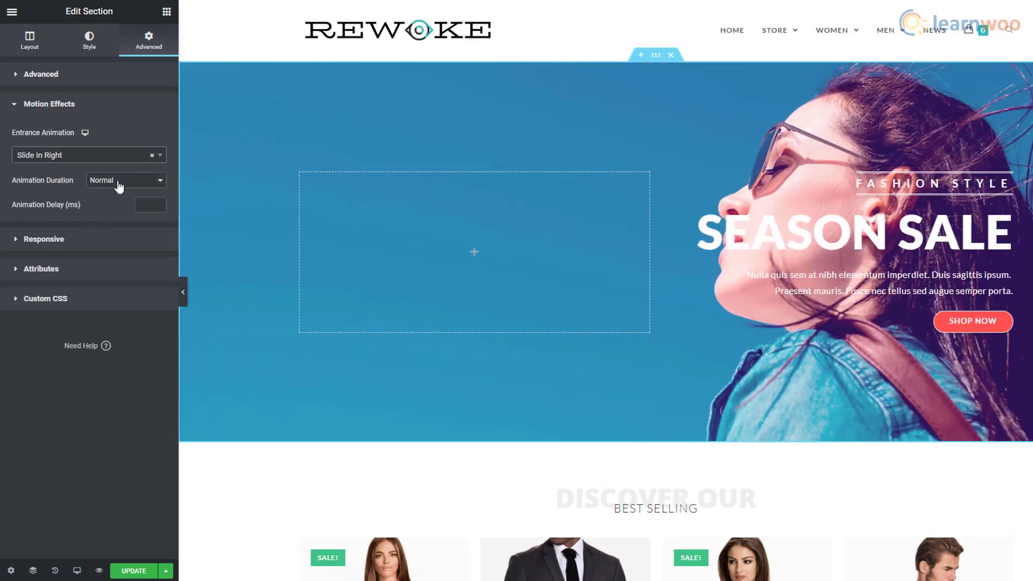
left_click(149, 181)
left_click(127, 213)
left_click(37, 51)
mouse_move(64, 269)
left_mouse_down()
mouse_move(75, 269)
mouse_move(58, 270)
mouse_move(66, 275)
left_mouse_up()
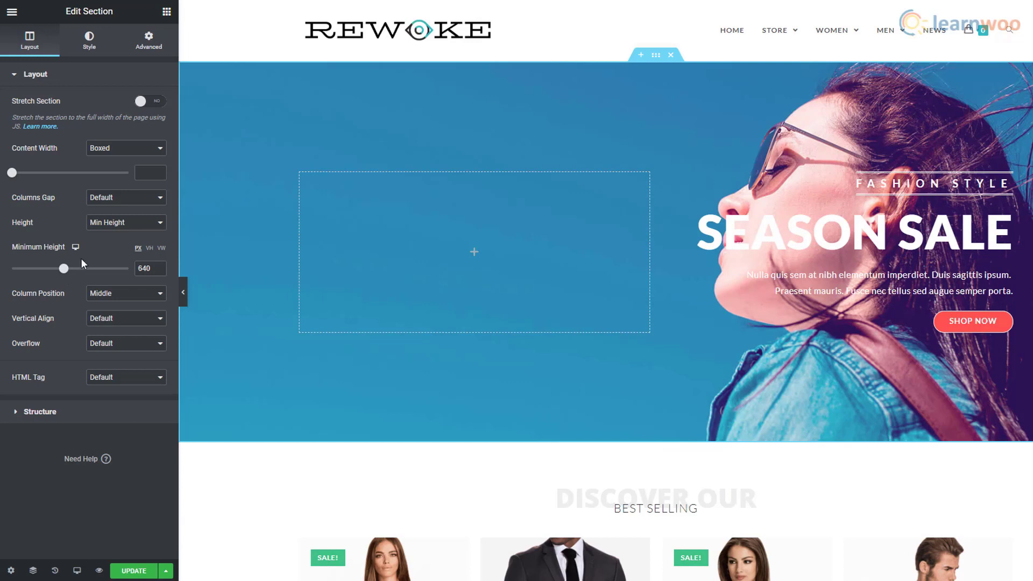
- Add a white XXL heading reading 'SEASON SALE' to the empty hero column
left_click(167, 13)
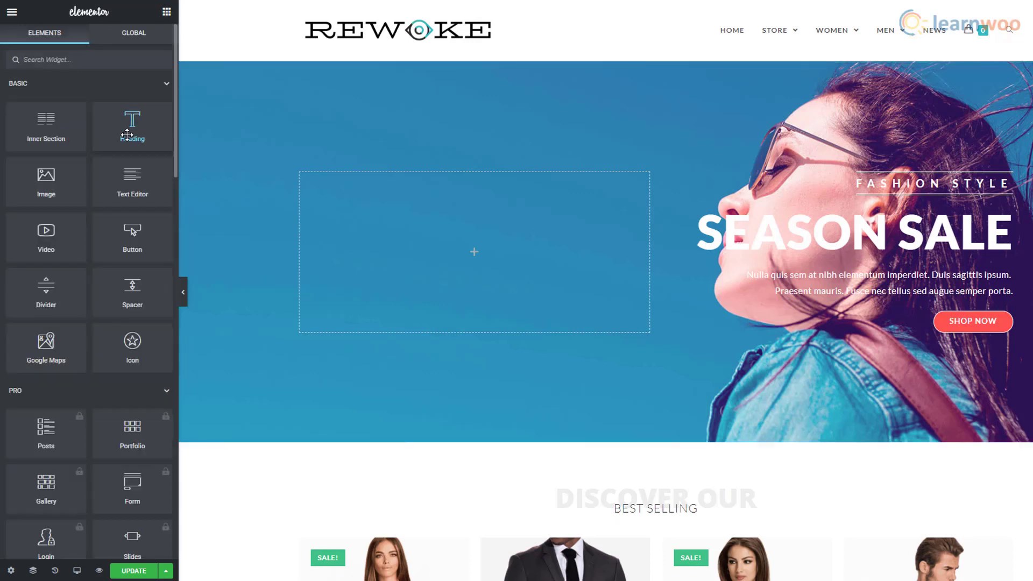
left_click_drag(132, 126, 462, 245)
left_click(125, 117)
key("ctrl+a")
type("SEASON SALE")
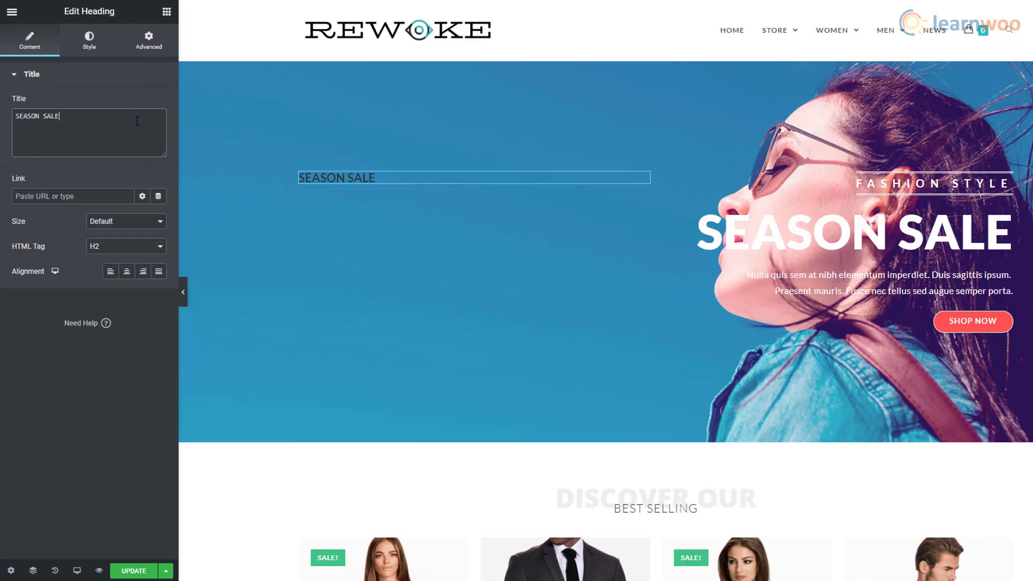
left_click(153, 222)
left_click(118, 281)
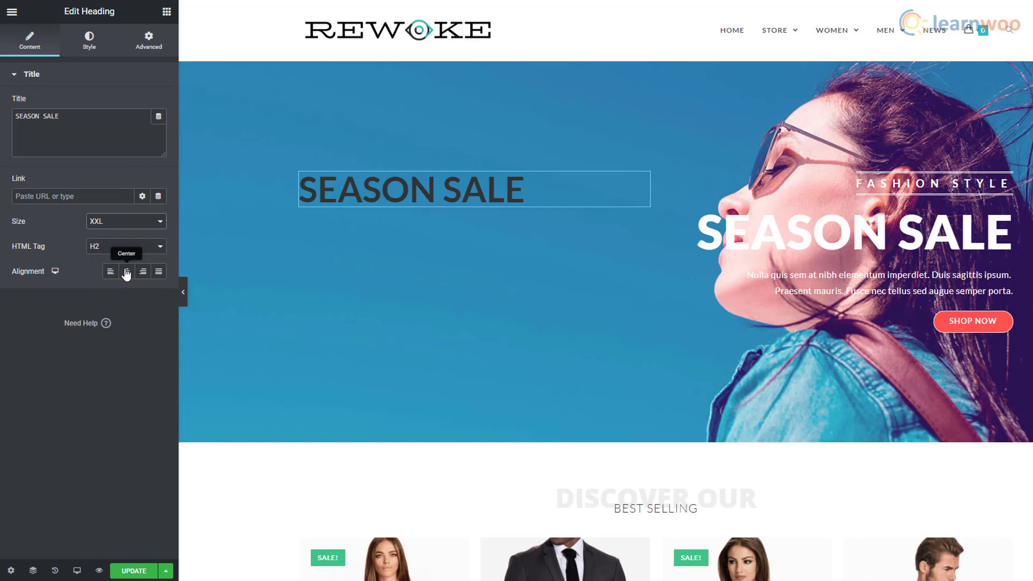
left_click(92, 51)
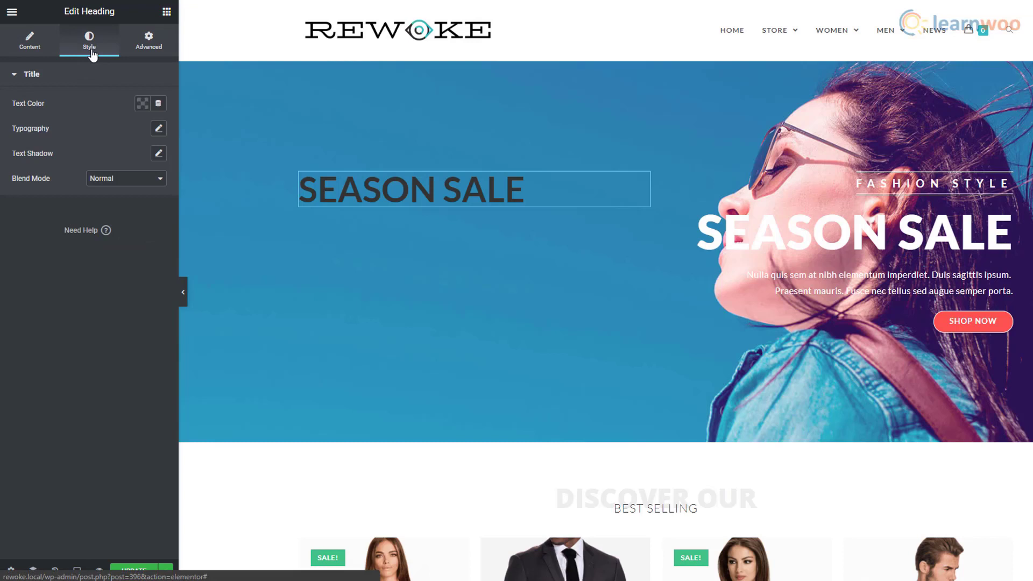
left_click(141, 108)
left_click(194, 131)
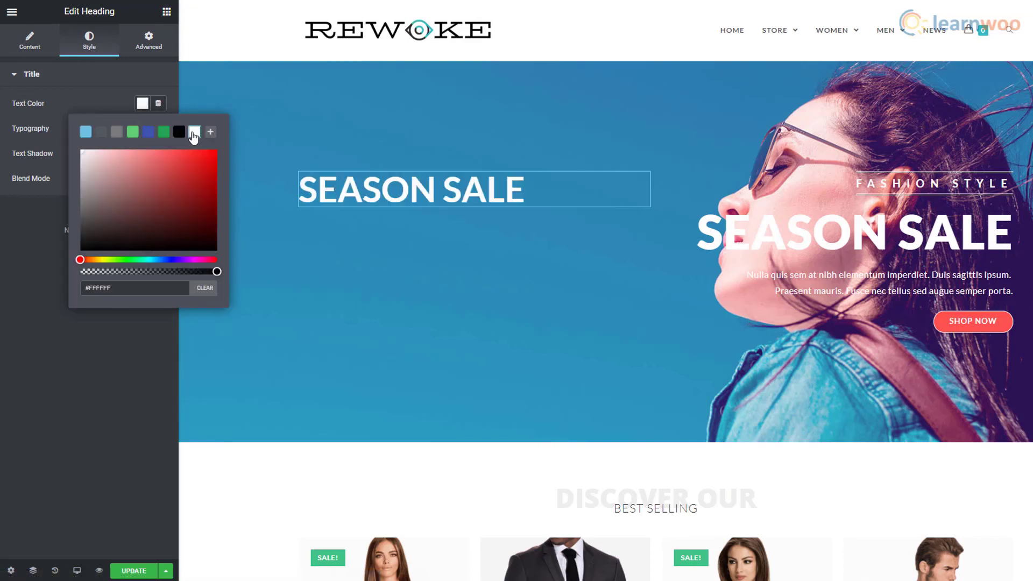
left_click(99, 332)
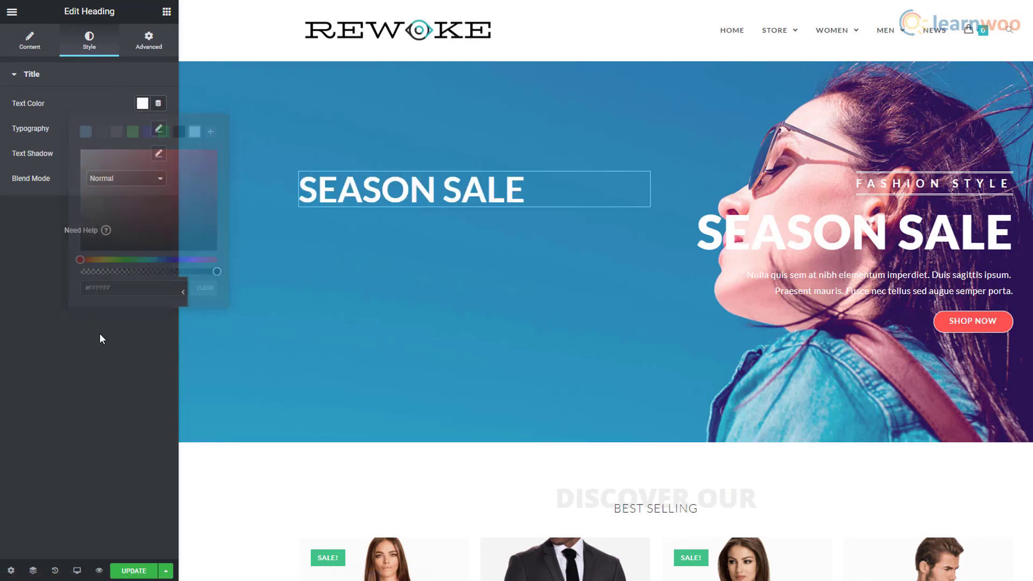
- Set the heading to Archivo Black, size 71, weight 900, with adjusted line height and letter spacing
left_click(159, 129)
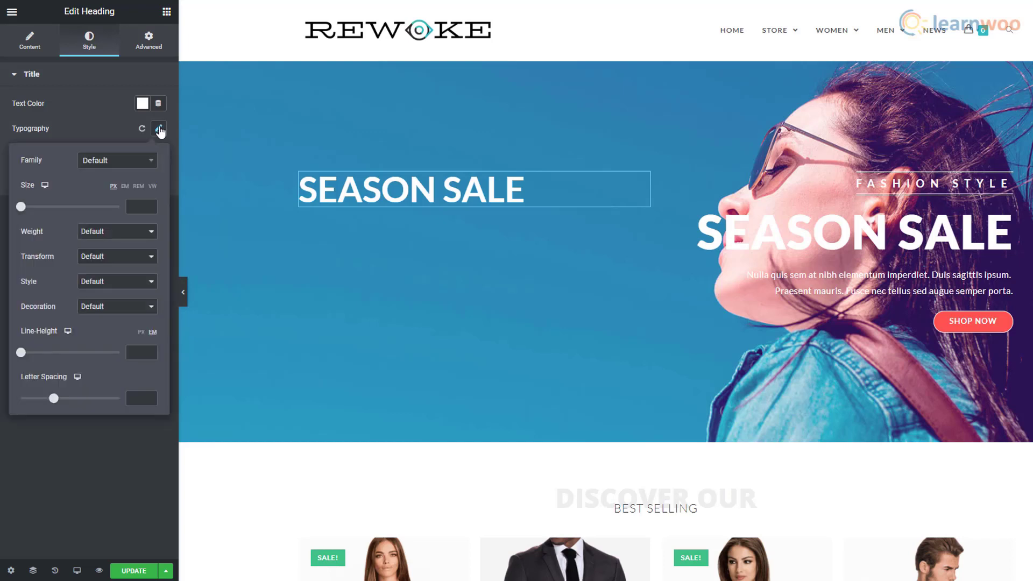
left_click(143, 161)
left_click(127, 219)
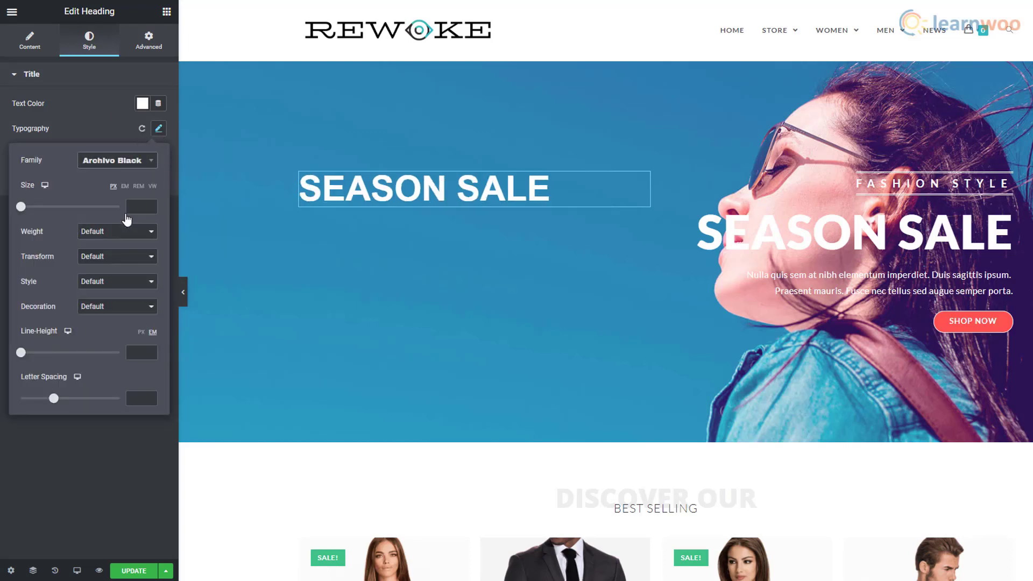
left_click_drag(21, 208, 55, 207)
left_click(115, 232)
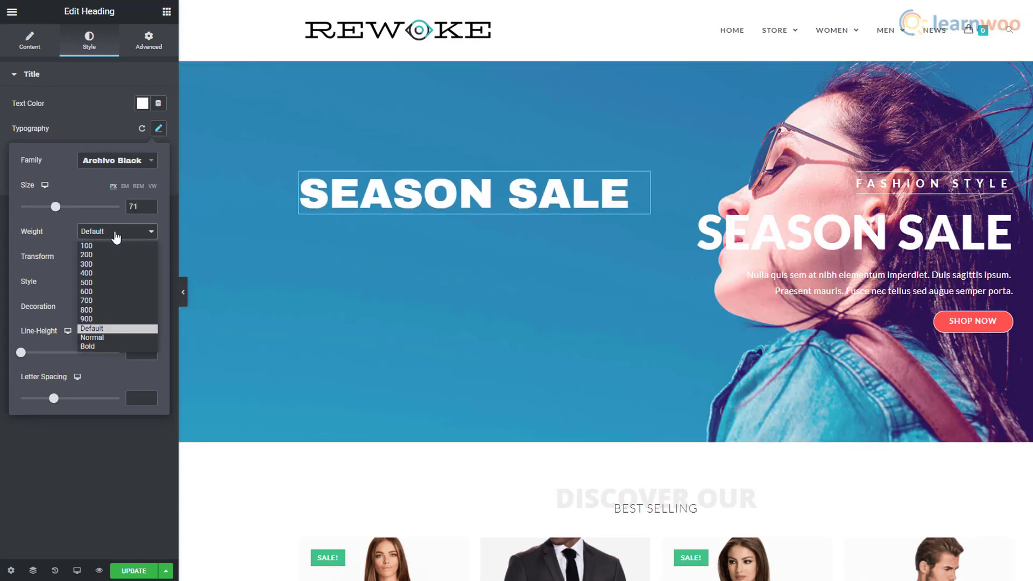
left_click(107, 318)
left_click(33, 352)
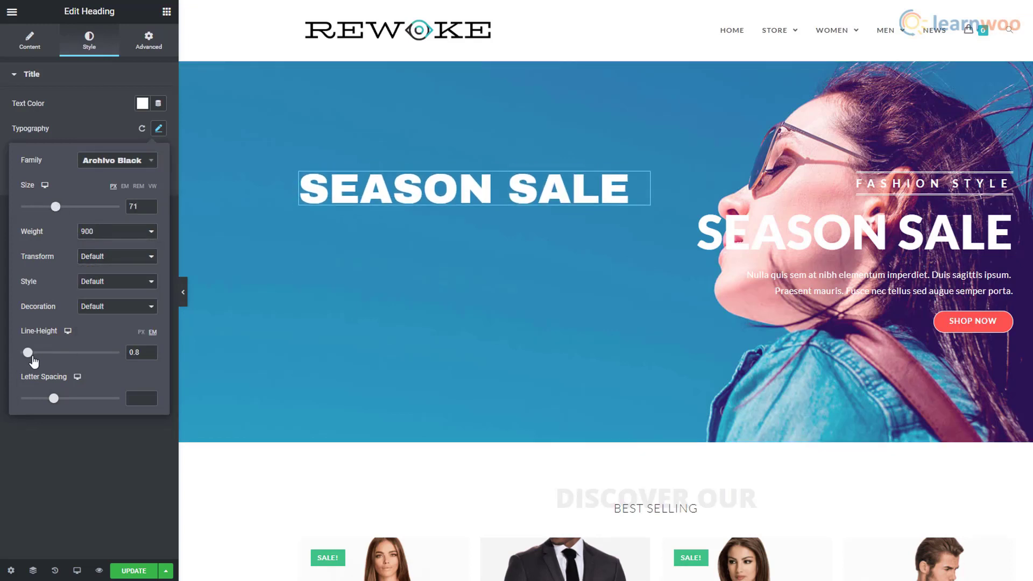
mouse_move(53, 398)
left_mouse_down()
mouse_move(74, 398)
mouse_move(54, 400)
left_mouse_up()
left_click(68, 429)
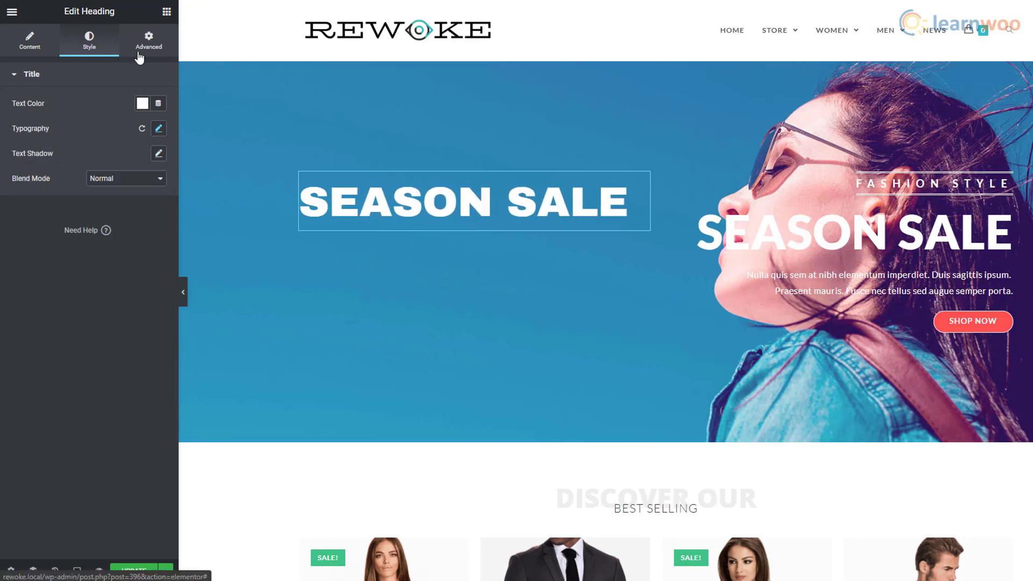
- Give the heading a Fast Slide In Up entrance animation
left_click(139, 64)
left_click(16, 311)
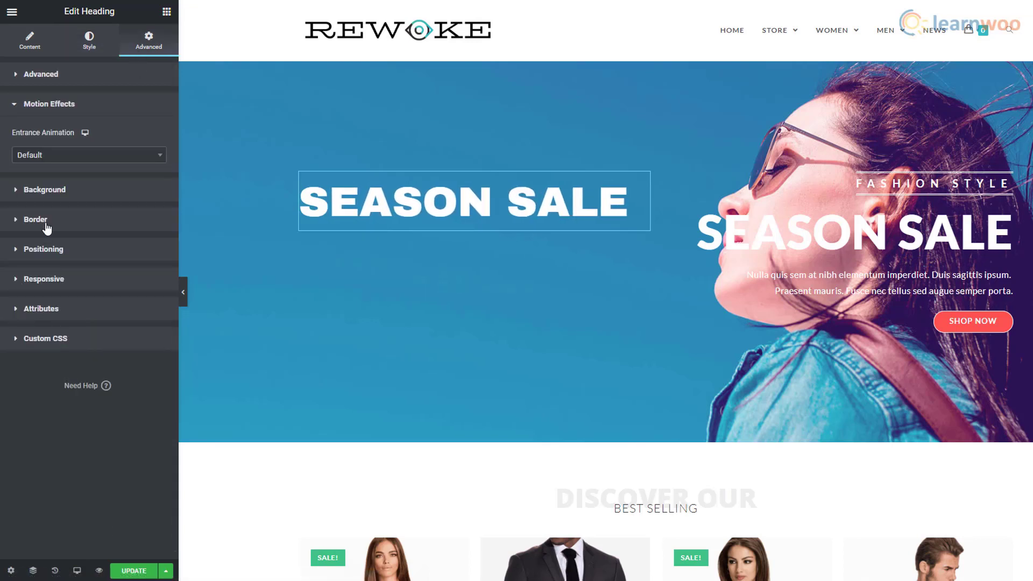
left_click(104, 162)
scroll(100, 215, "down", 5)
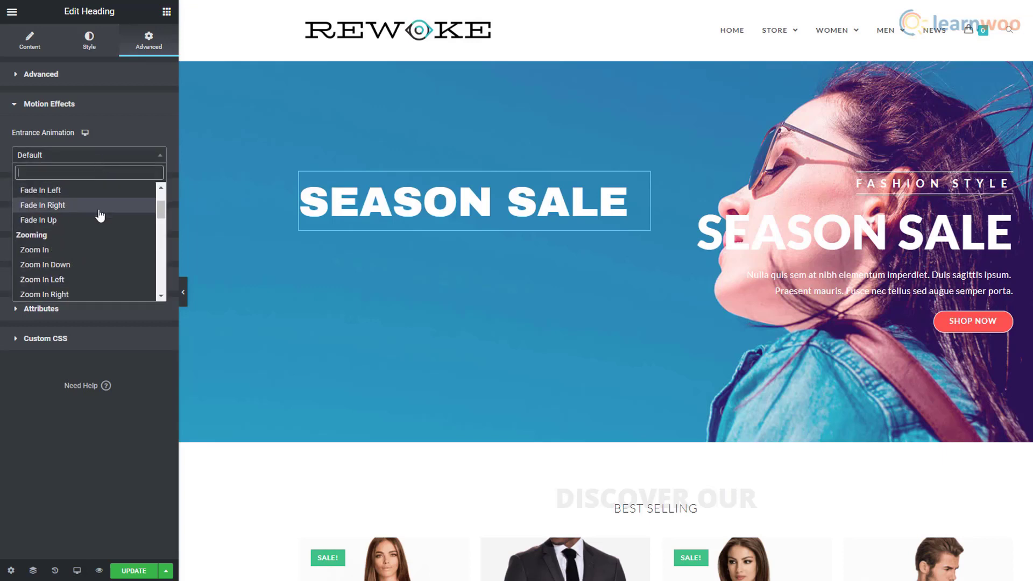
scroll(99, 218, "down", 2)
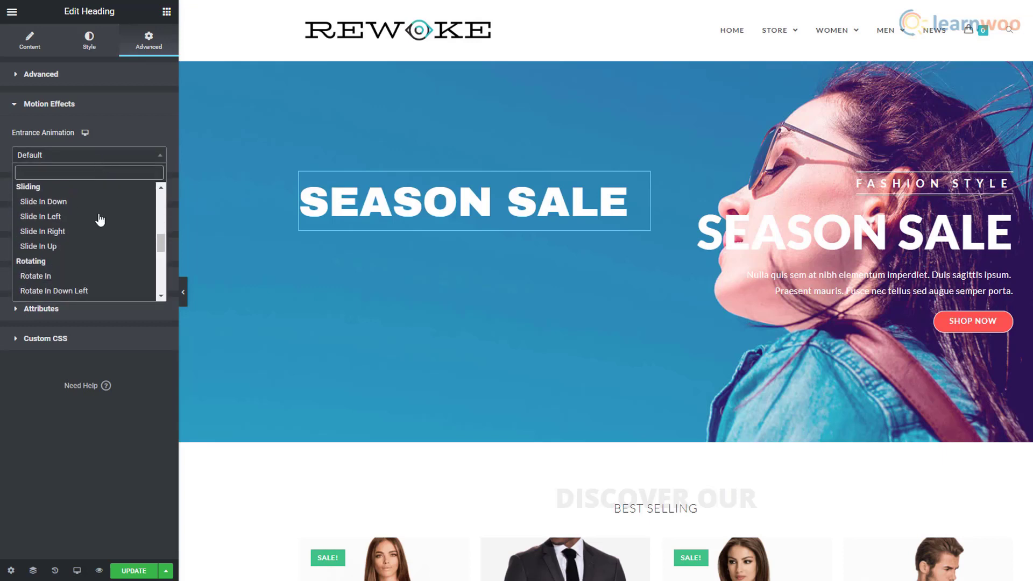
left_click(99, 248)
left_click(121, 181)
left_click(114, 212)
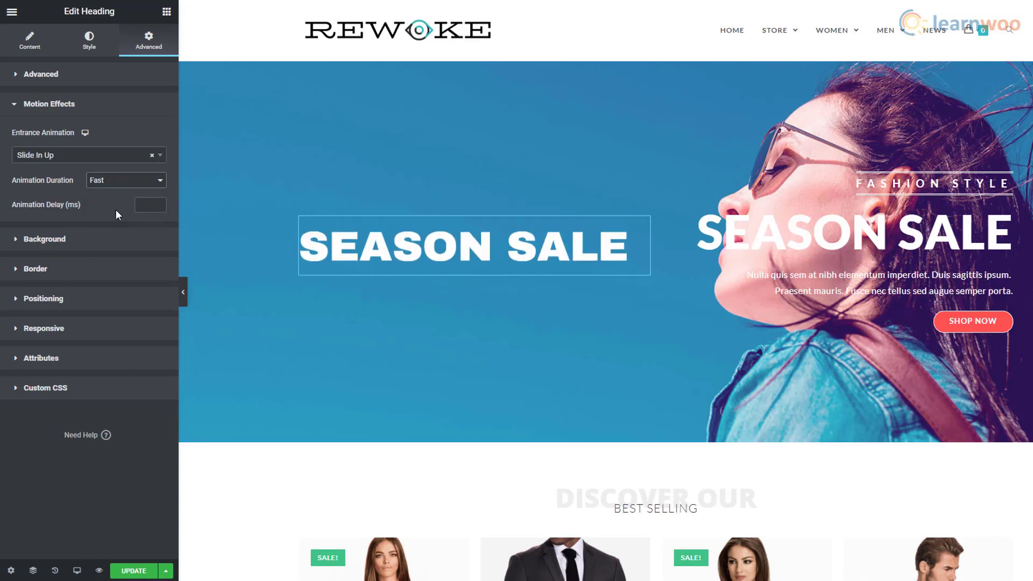
left_click(166, 16)
- Add a white size-19 text block reading "Rewoke's season sale is here!" under the heading
left_click_drag(132, 180, 436, 230)
triple_click(18, 187)
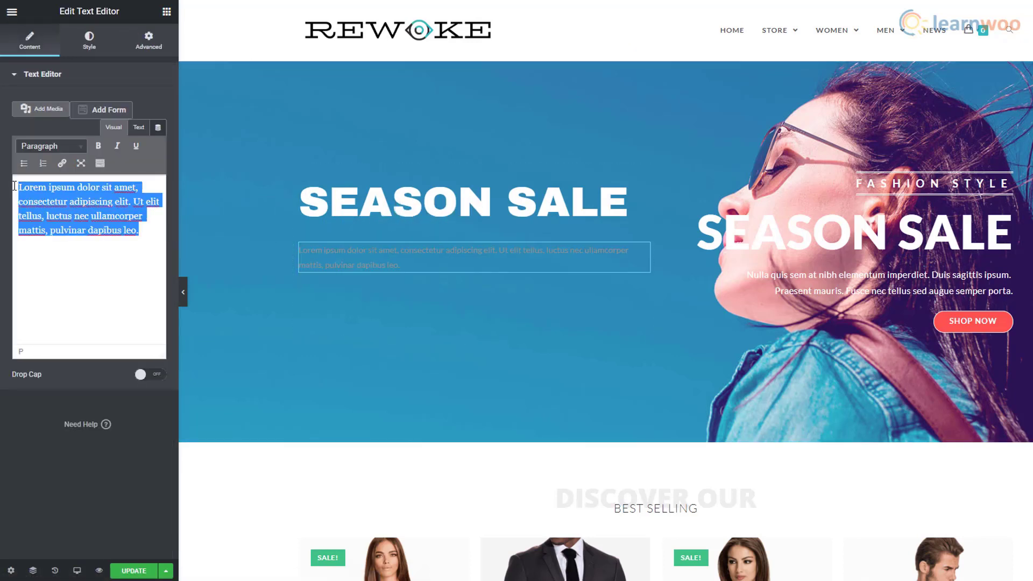
type("Rewoke's season sale is here!")
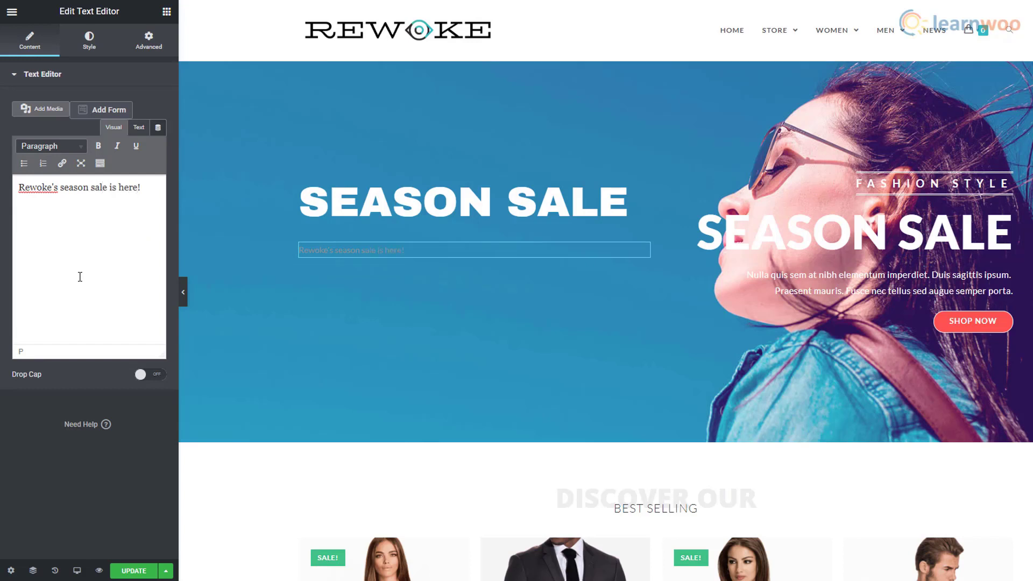
left_click(90, 40)
left_click(142, 128)
left_click(194, 157)
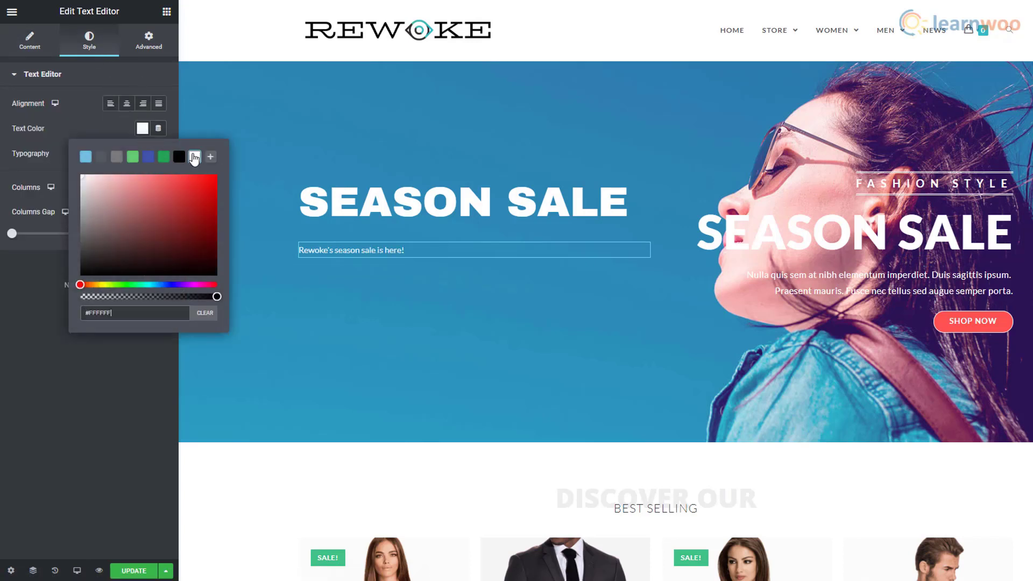
left_click(112, 135)
left_click(158, 154)
left_click_drag(25, 232, 29, 234)
- Give the paragraph a Fast Slide In Up entrance animation
left_click(148, 40)
left_click(85, 232)
left_click(138, 155)
scroll(106, 249, "down", 2)
scroll(107, 249, "down", 2)
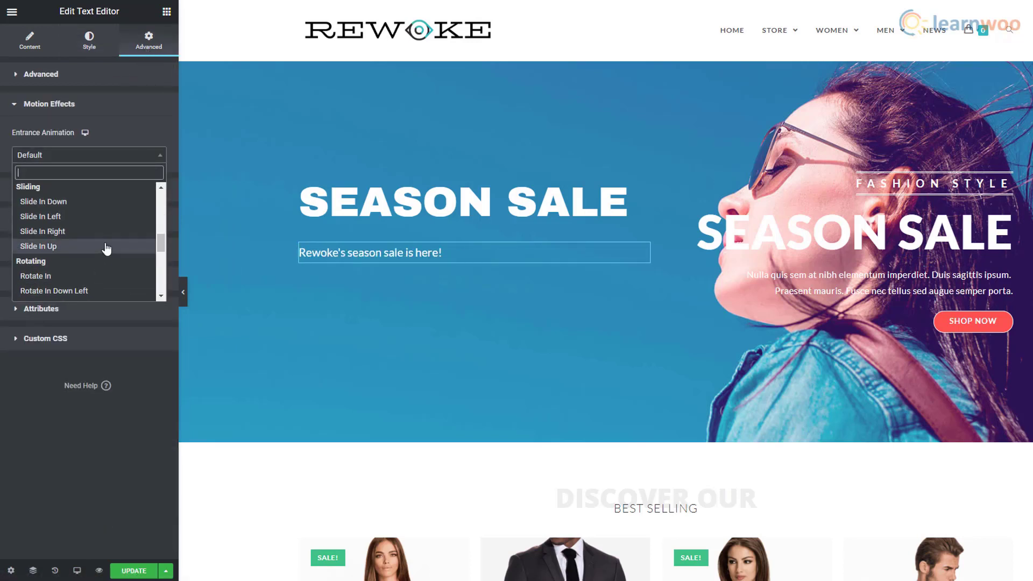
left_click(108, 246)
left_click(127, 179)
left_click(104, 210)
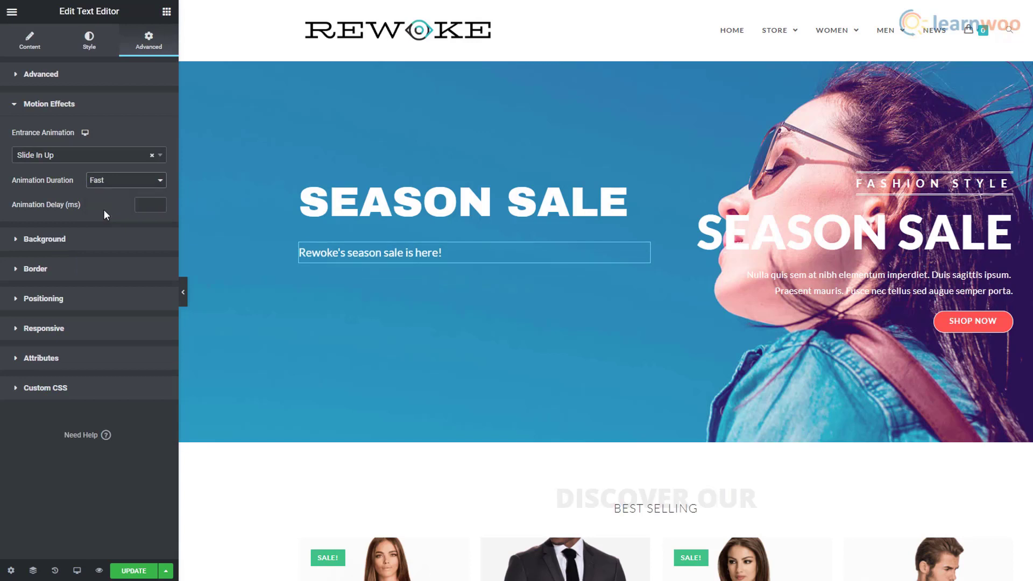
left_click(166, 12)
- Add a button labelled 'SHOP NOW' linking to rewoke.local/store/ below the paragraph
left_click_drag(132, 237, 492, 273)
left_click(135, 130)
left_click_drag(134, 129, 97, 143)
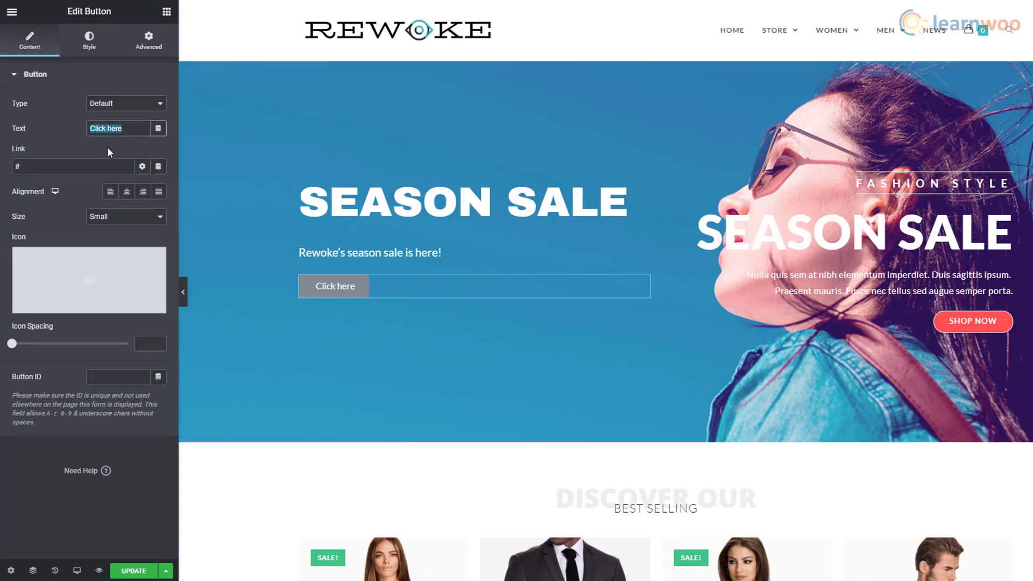
type("Shop")
key("BackSpace")
key("BackSpace")
key("BackSpace")
key("BackSpace")
type("SHOP NOW")
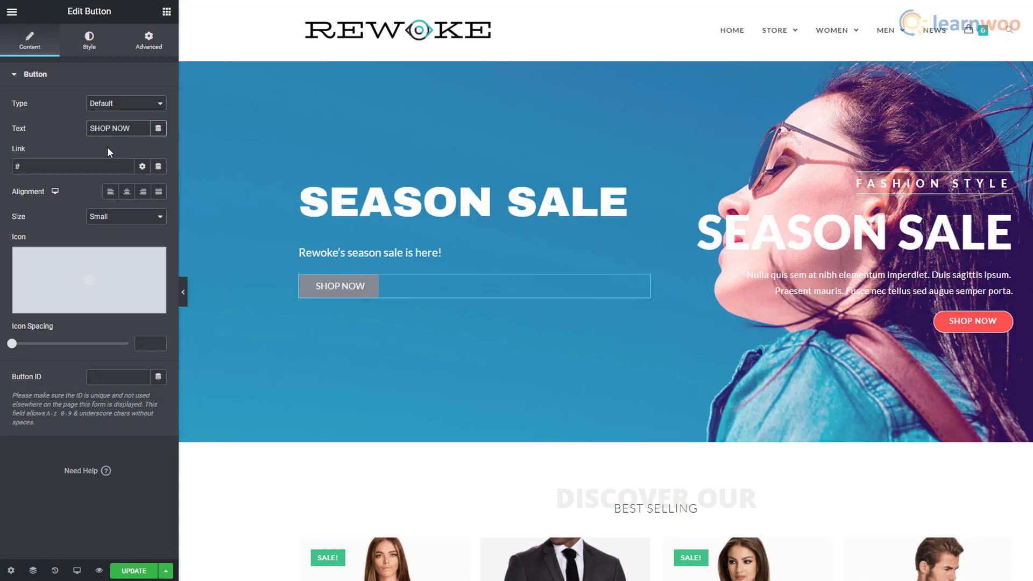
left_click(31, 167)
left_click_drag(32, 167, 11, 171)
type("rewoke.local/store/")
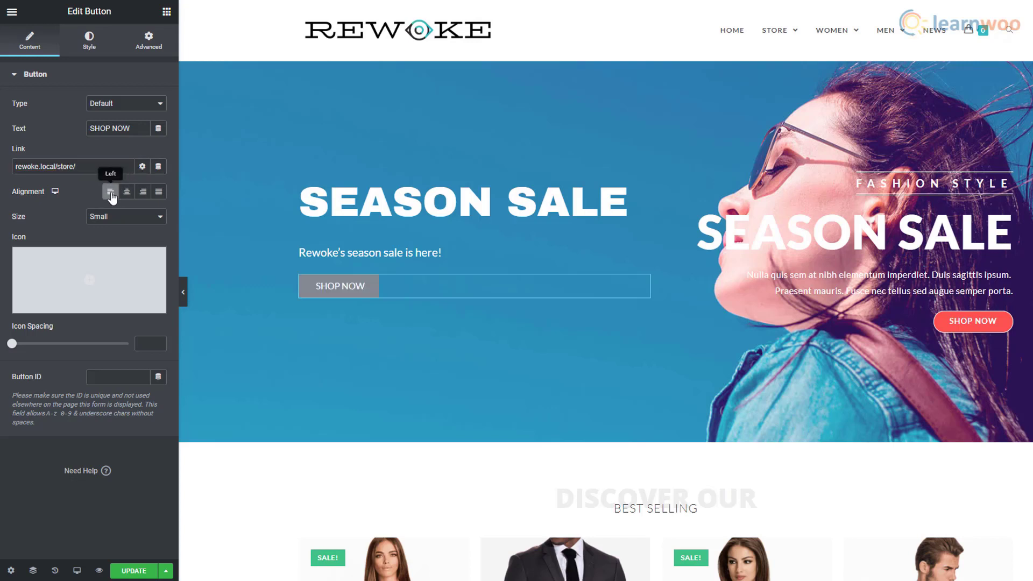
- Make the button Extra Small with text size 17 and line height 1.6
left_click(113, 216)
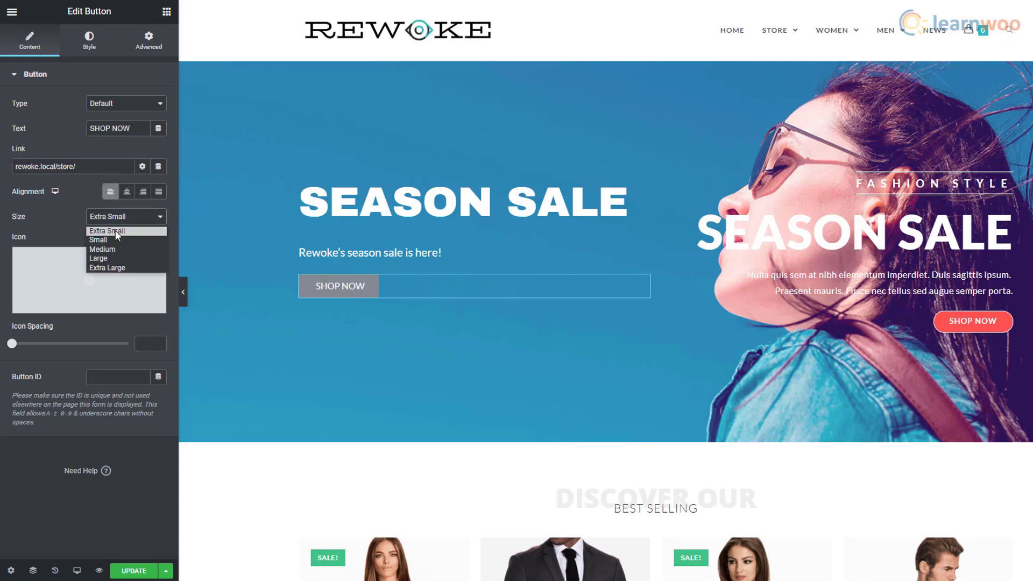
left_click(115, 230)
left_click(88, 46)
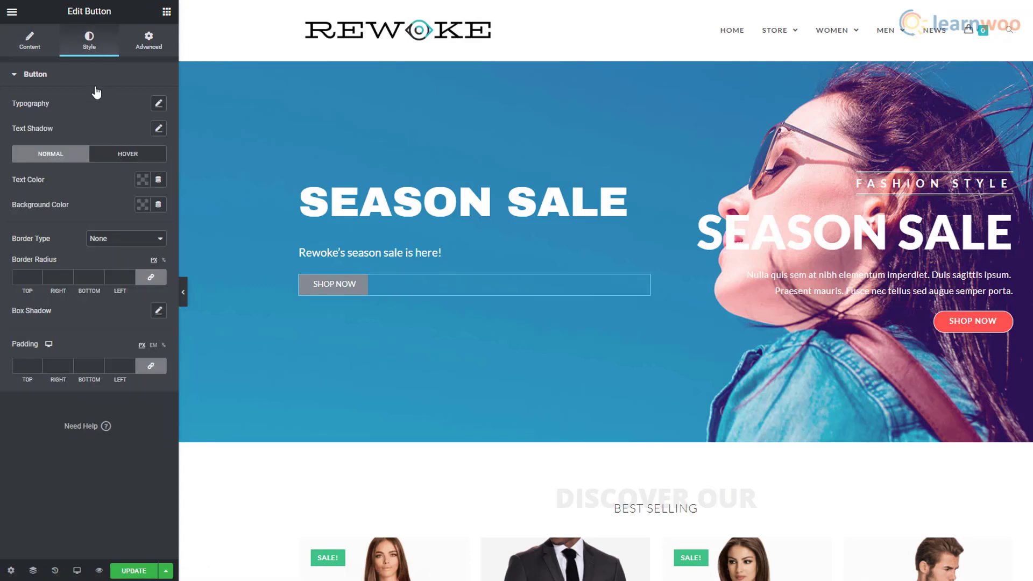
left_click(160, 105)
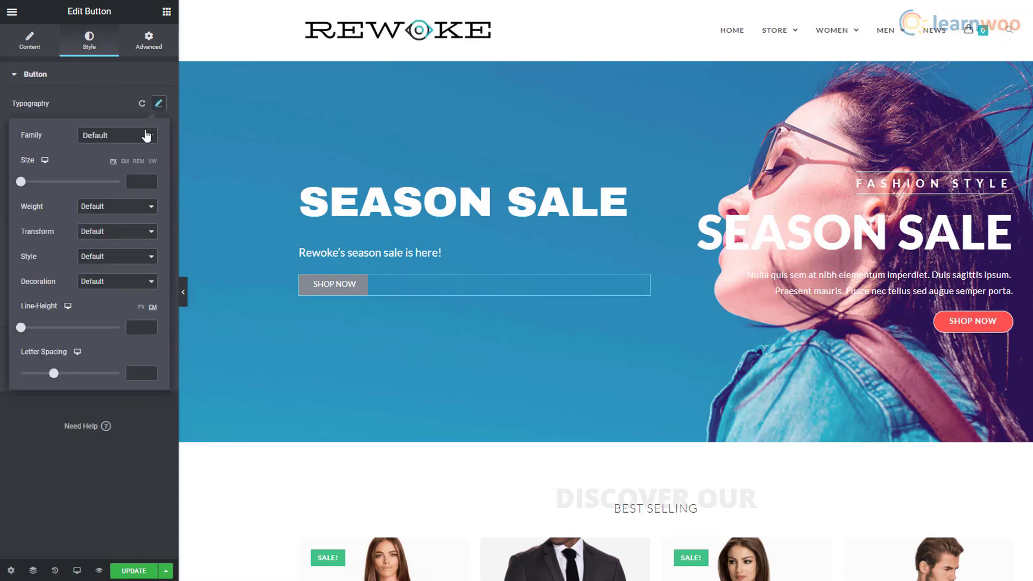
left_click(146, 135)
left_click(145, 135)
left_click_drag(22, 186, 30, 187)
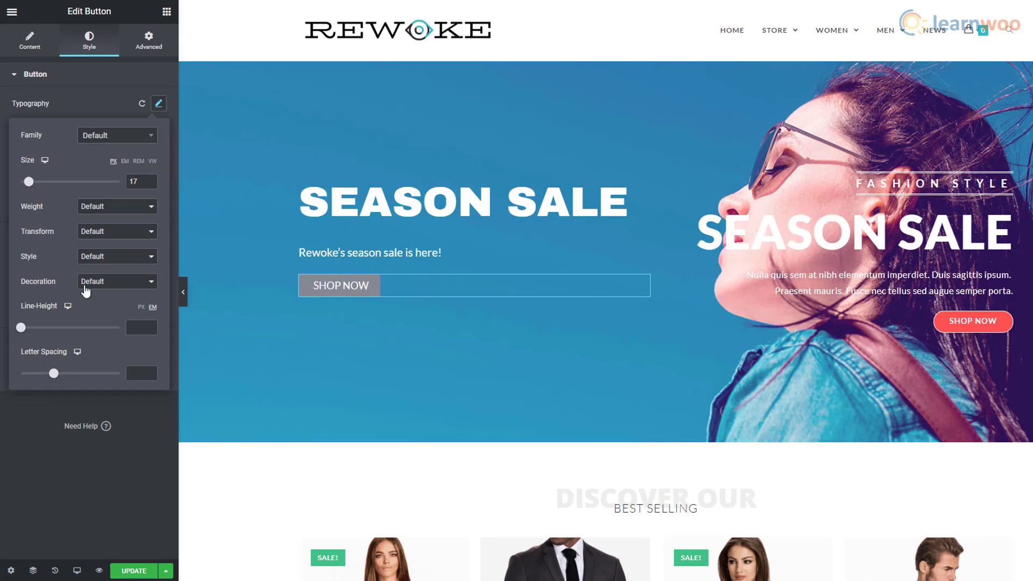
left_click_drag(20, 328, 37, 329)
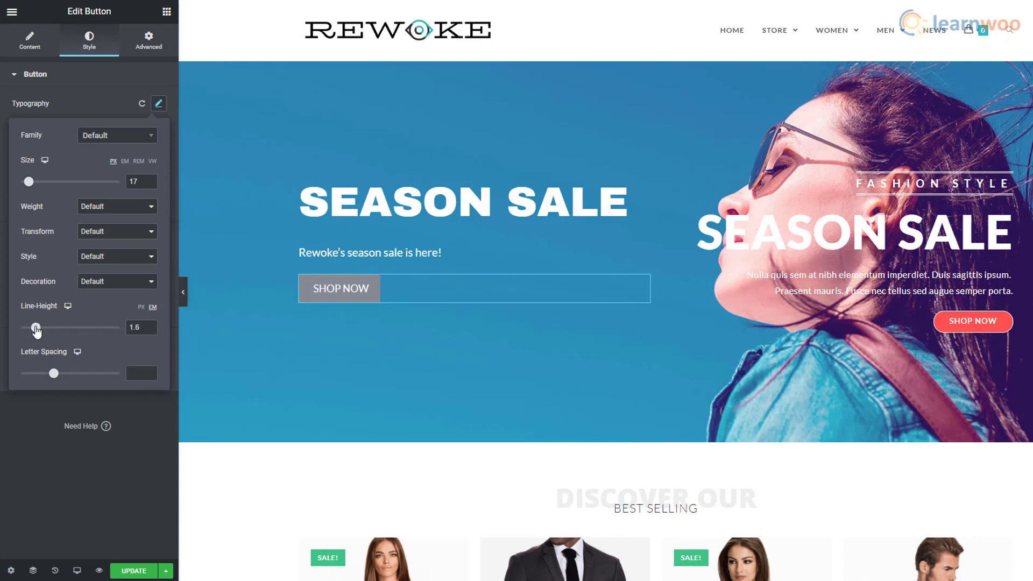
- Give the button a red #EF5252 background and 0 corner rounding
left_click(143, 207)
left_click(168, 256)
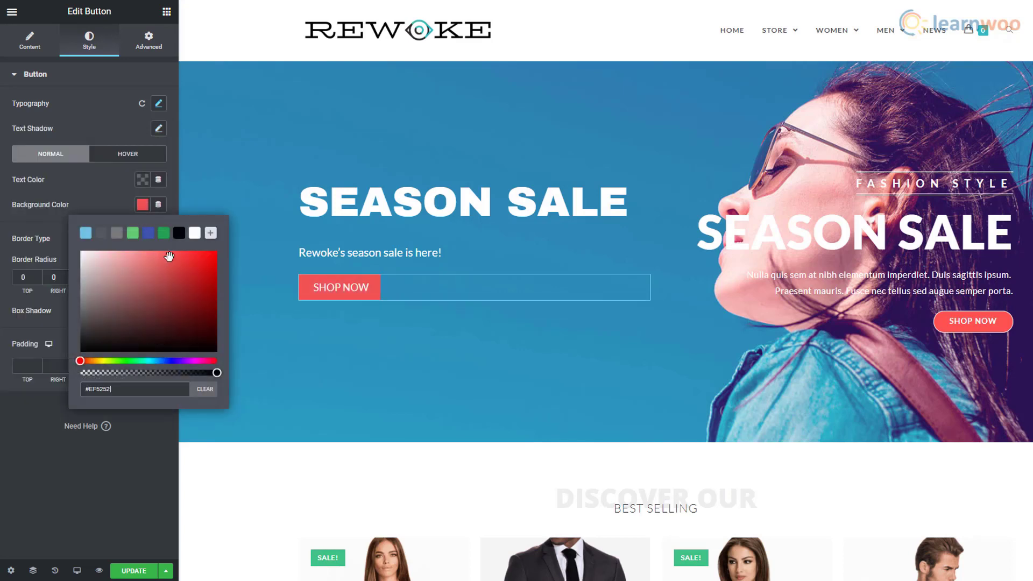
left_click(31, 444)
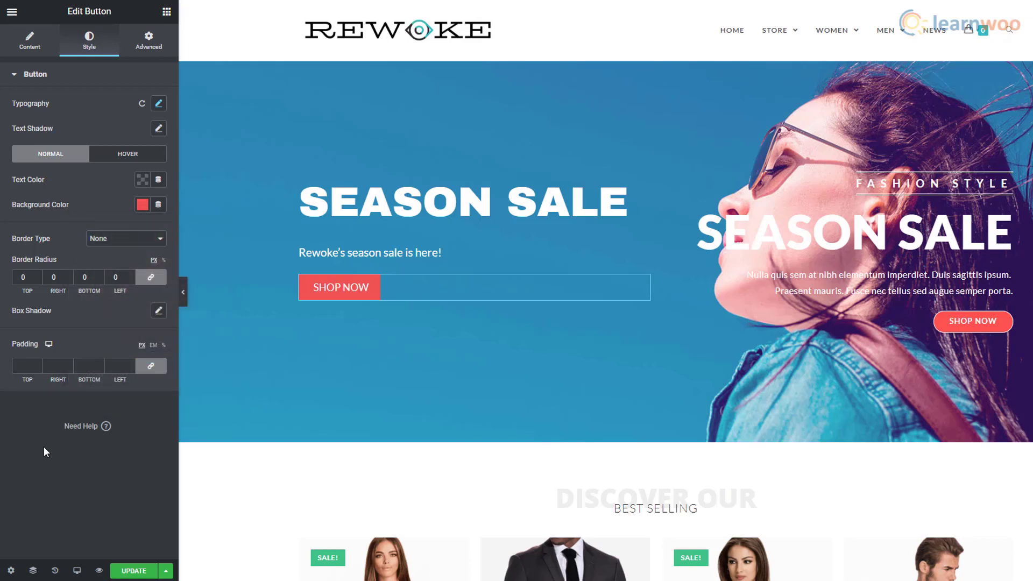
left_click(100, 276)
left_click(99, 280)
left_click(100, 275)
- Give the button a Fast Slide In Up entrance animation
left_click(147, 54)
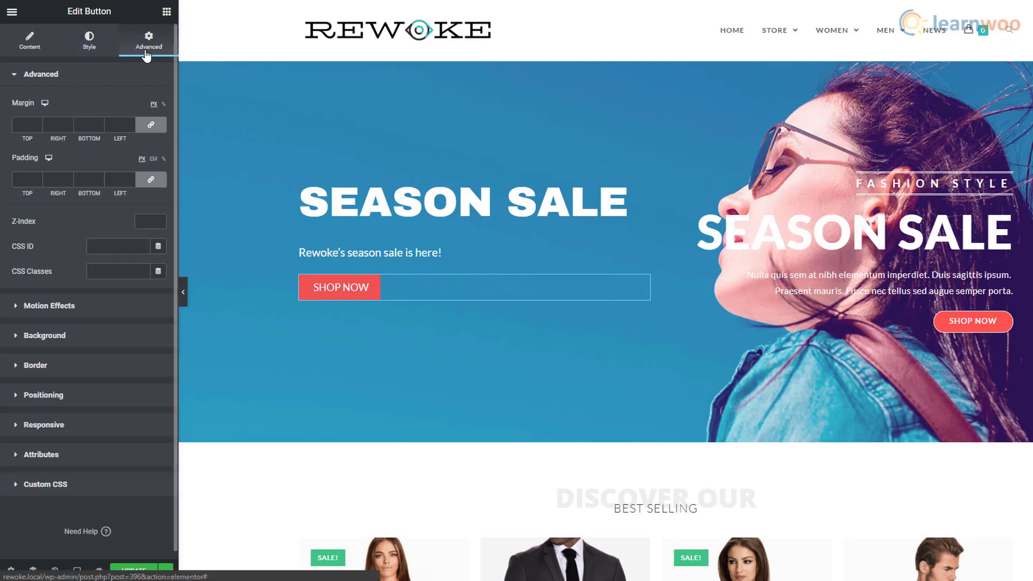
left_click(51, 270)
left_click(52, 156)
scroll(55, 260, "down", 6)
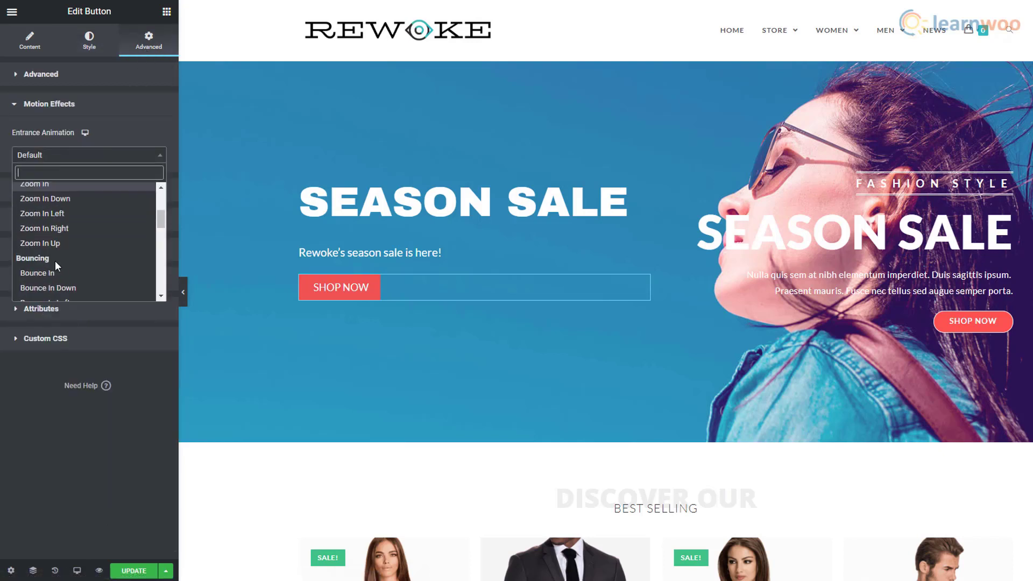
left_click(56, 277)
left_click(107, 180)
left_click(108, 214)
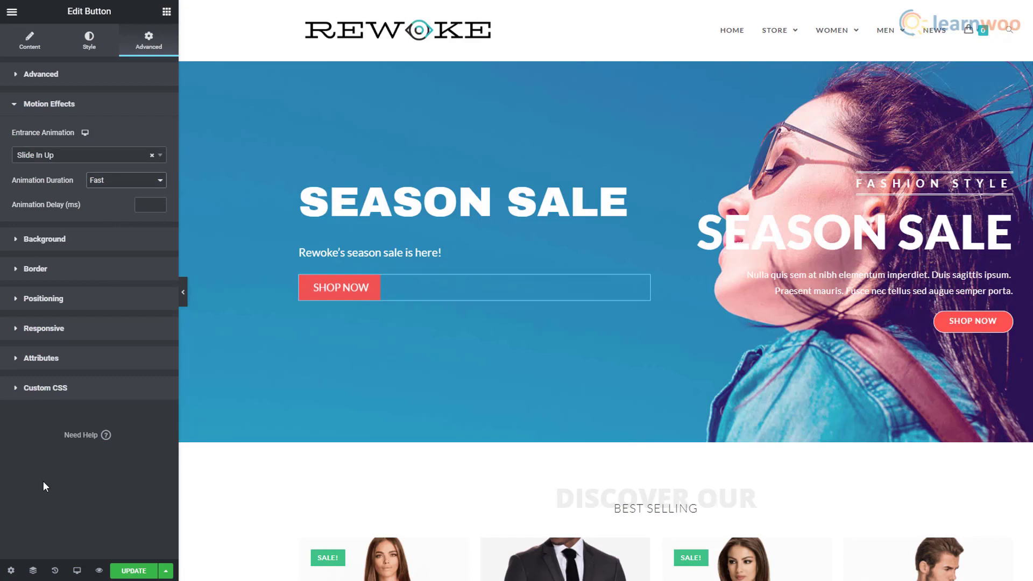
left_click(166, 11)
- Insert a 29 px spacer above the SEASON SALE heading
left_click_drag(132, 290, 377, 210)
left_click_drag(438, 186, 459, 182)
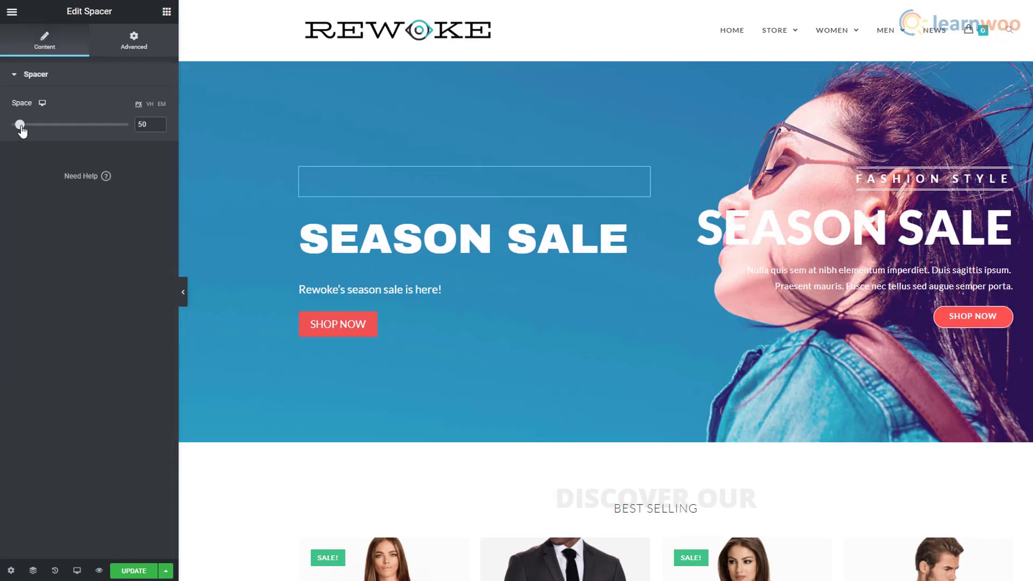
left_click_drag(21, 129, 17, 129)
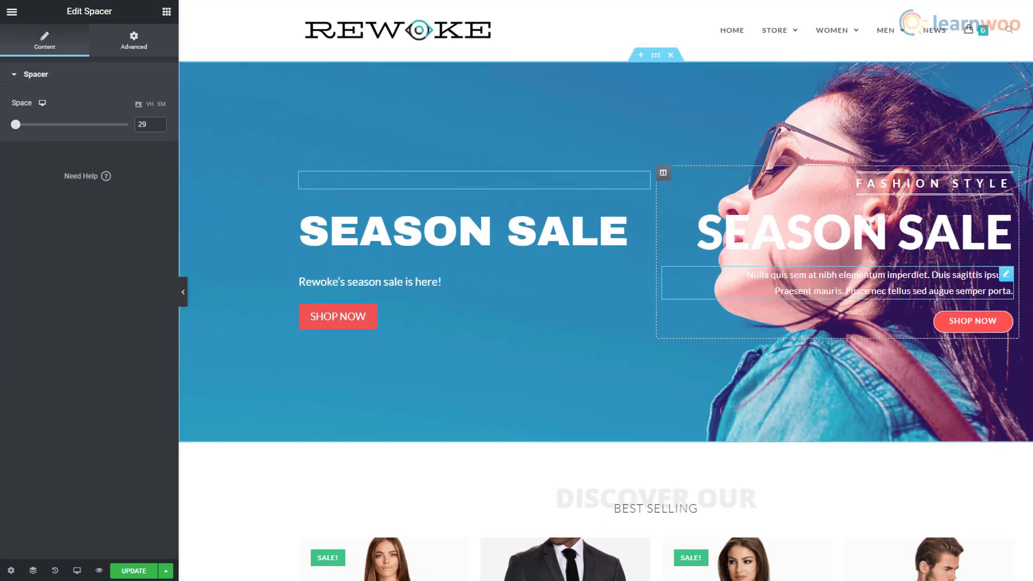
- Delete the right-side duplicate heading, paragraph text and SHOP NOW button
right_click(907, 183)
right_click(907, 183)
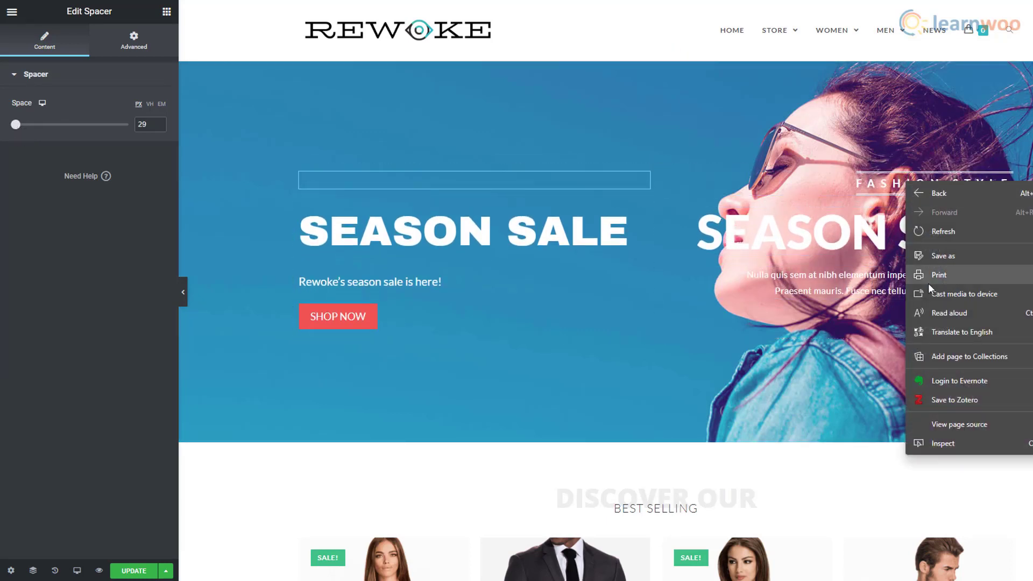
right_click(907, 184)
right_click(892, 189)
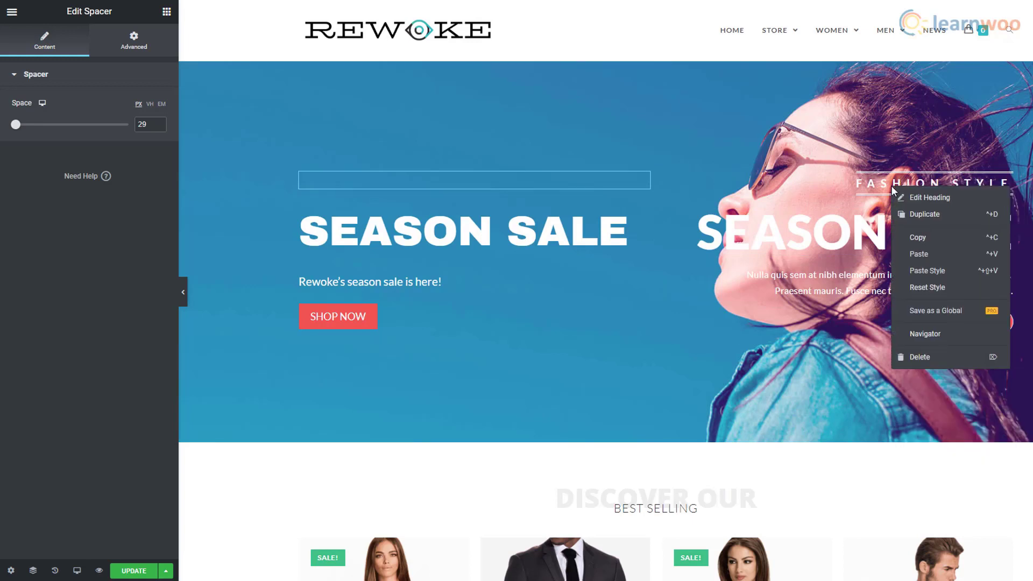
right_click(894, 205)
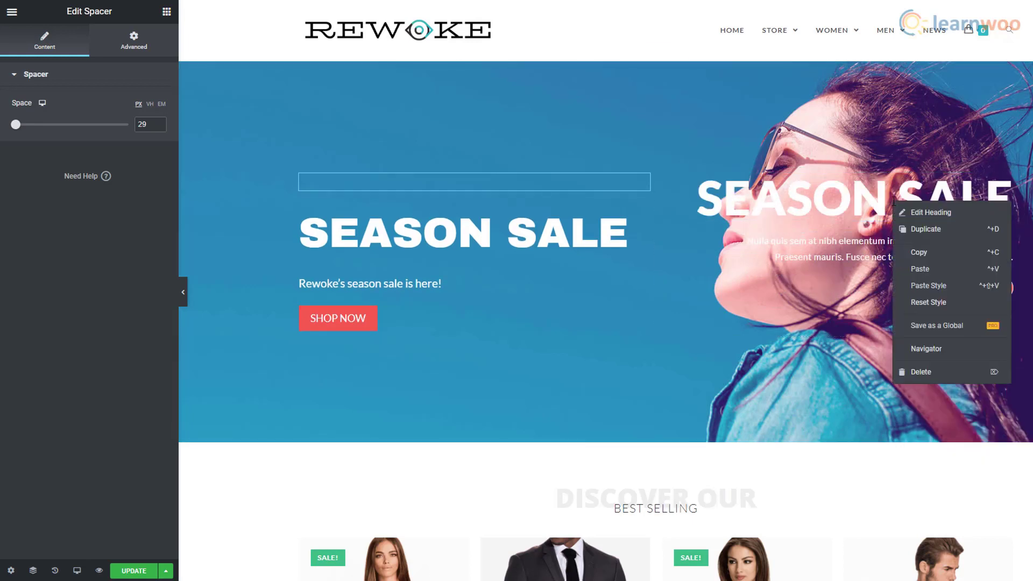
right_click(894, 200)
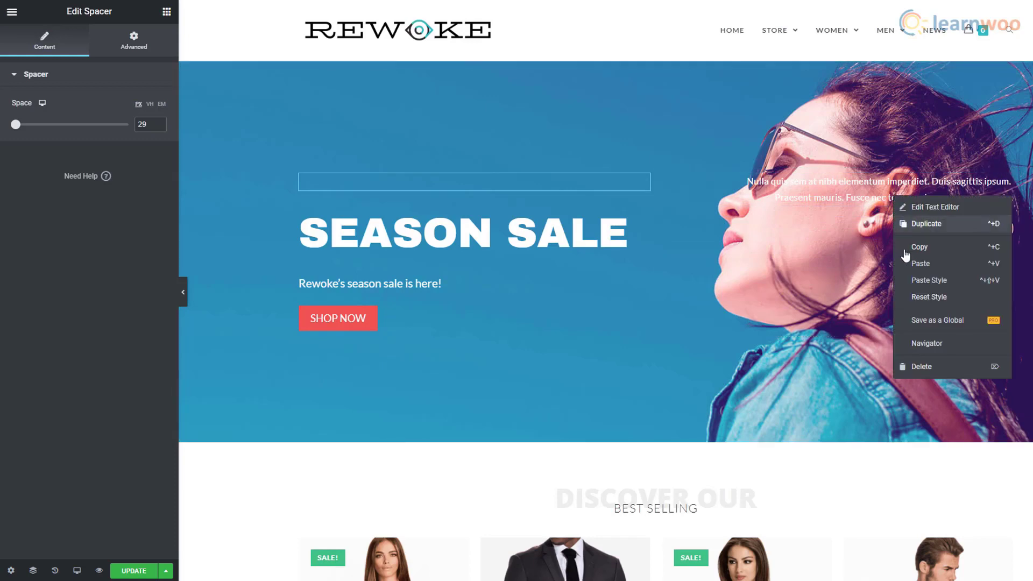
left_click(926, 368)
right_click(956, 199)
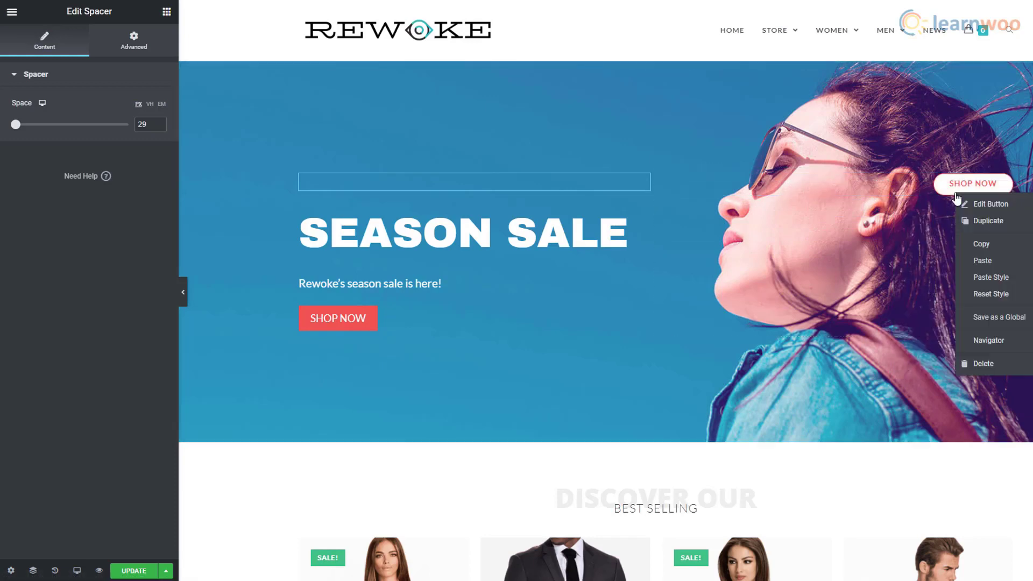
left_click(968, 363)
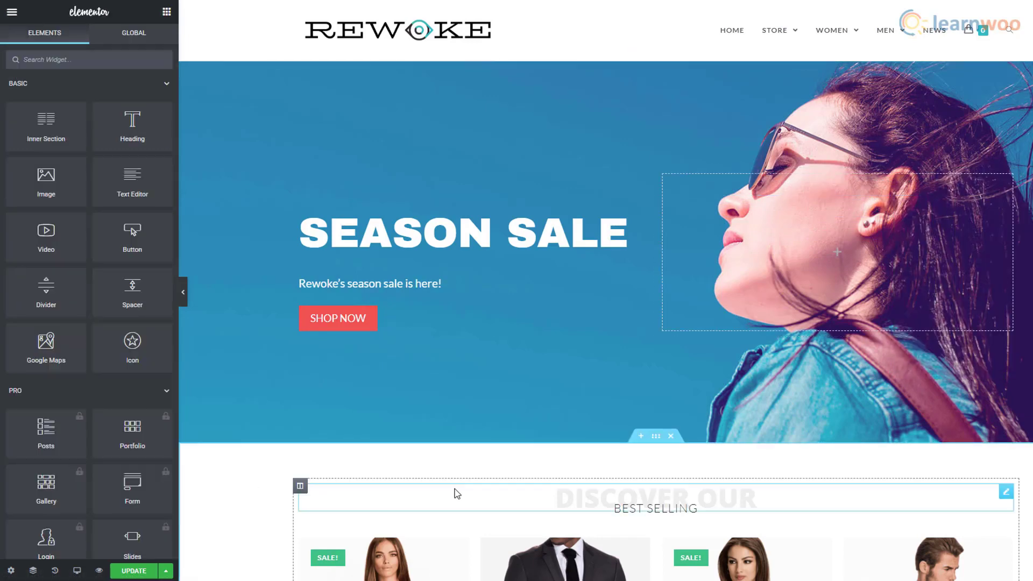
- Delete the monthly newsletter and Latest News sections from the homepage
scroll(455, 488, "down", 4)
scroll(454, 488, "down", 15)
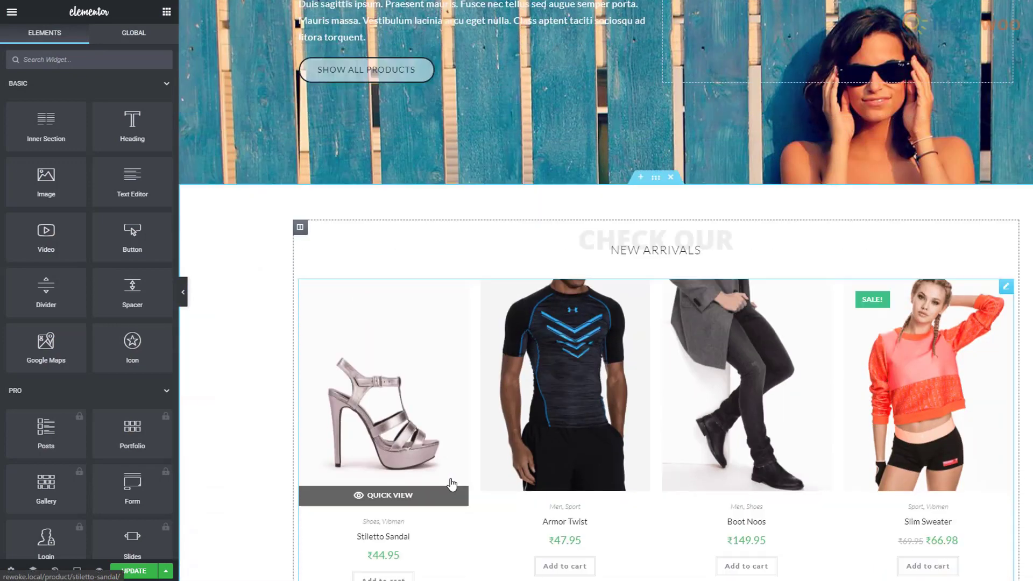
scroll(451, 478, "down", 4)
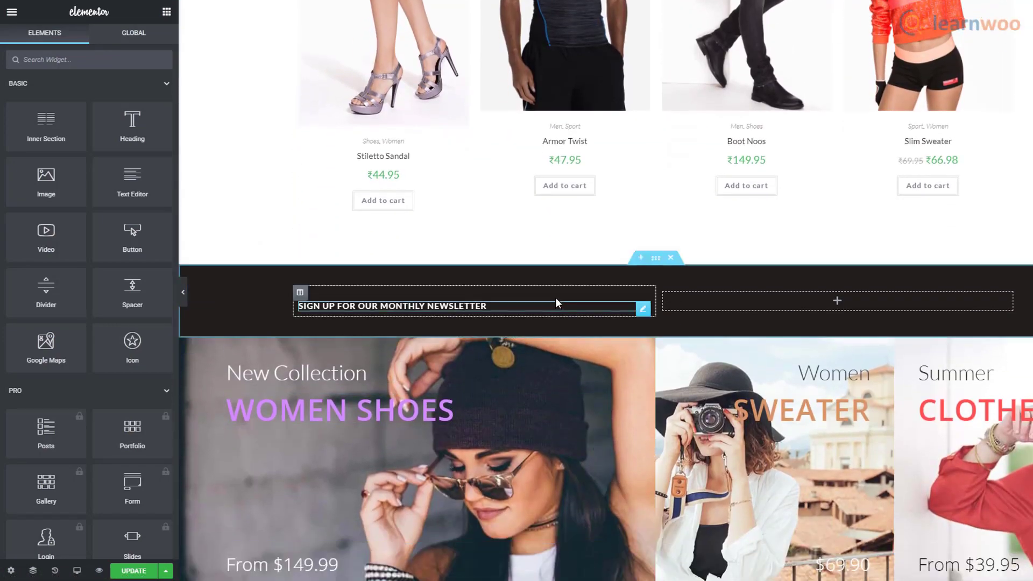
left_click(671, 259)
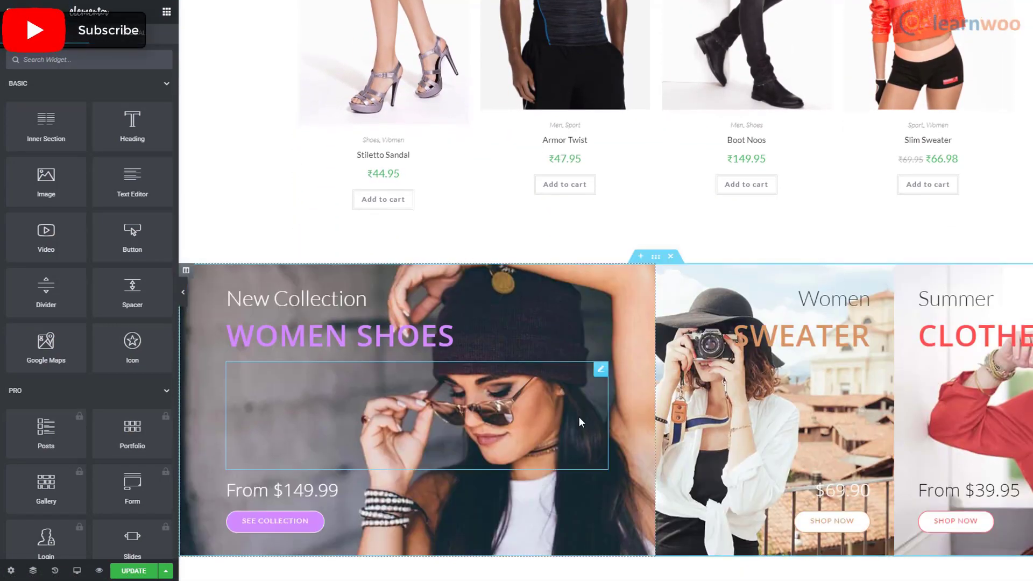
scroll(579, 416, "down", 5)
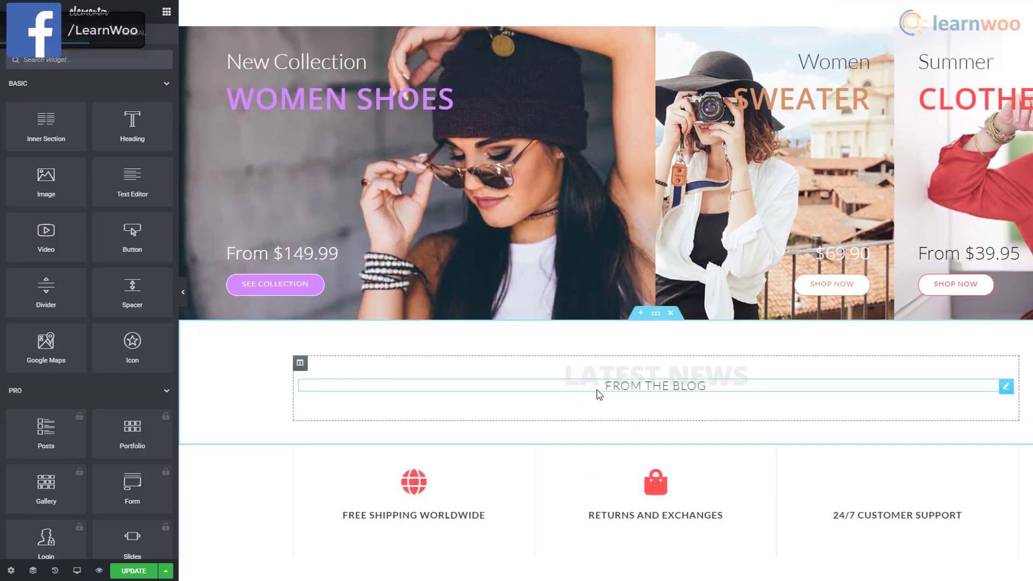
left_click(670, 313)
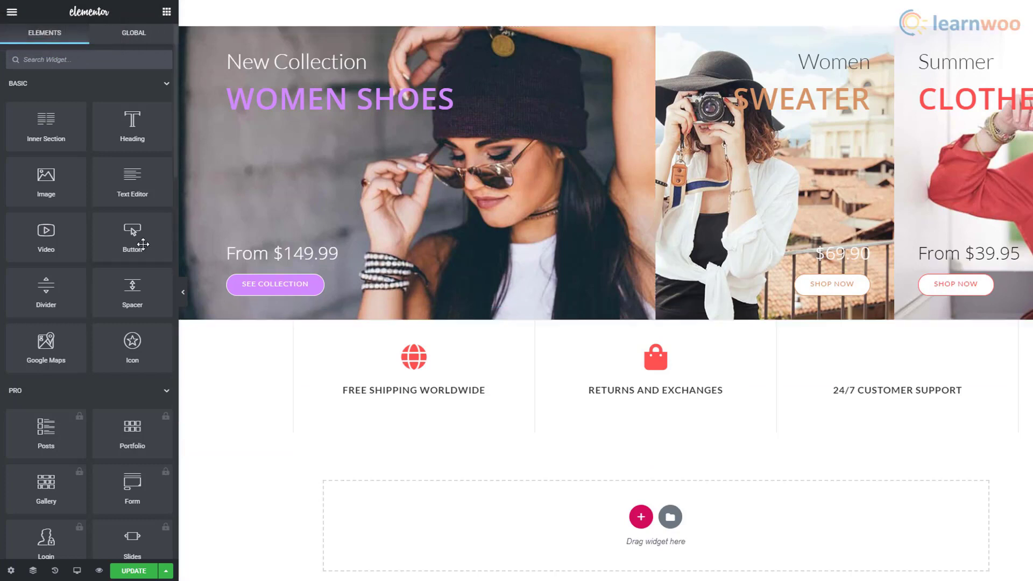
- Add a 59 px spacer section and move it above the features row
left_click_drag(142, 306, 662, 521)
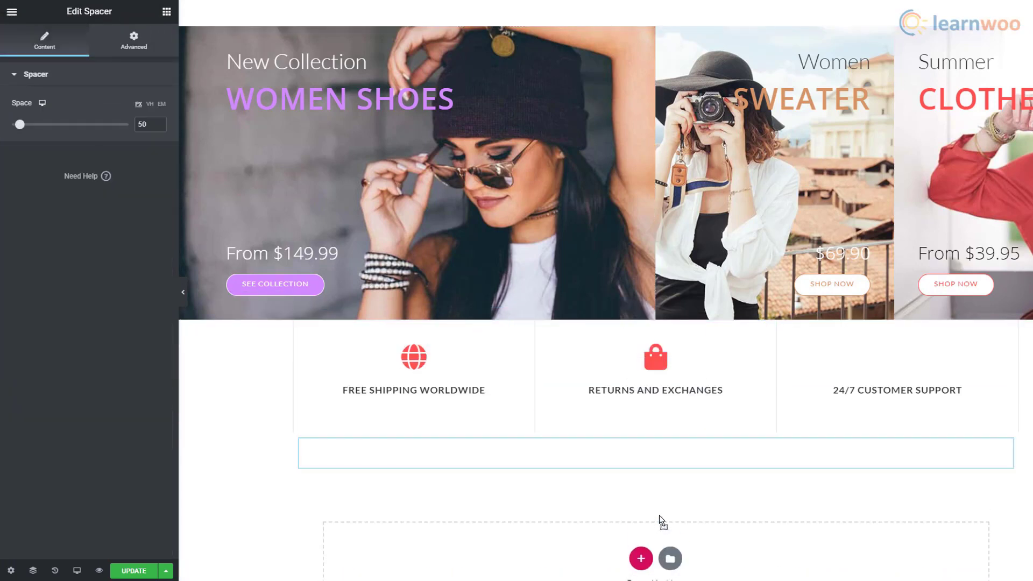
scroll(725, 540, "down", 2)
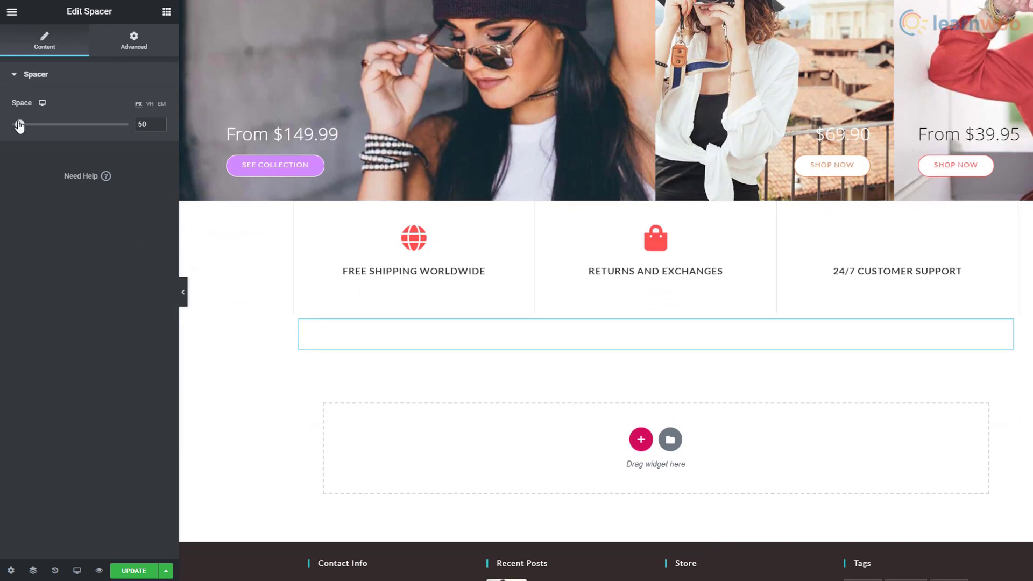
left_click_drag(19, 125, 22, 125)
left_click_drag(656, 312, 657, 215)
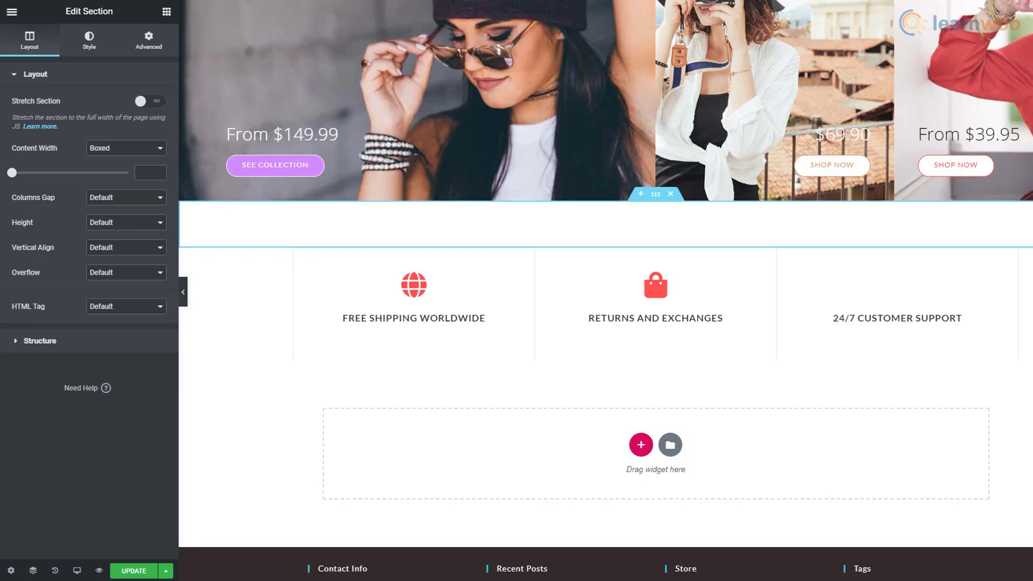
scroll(514, 433, "up", 10)
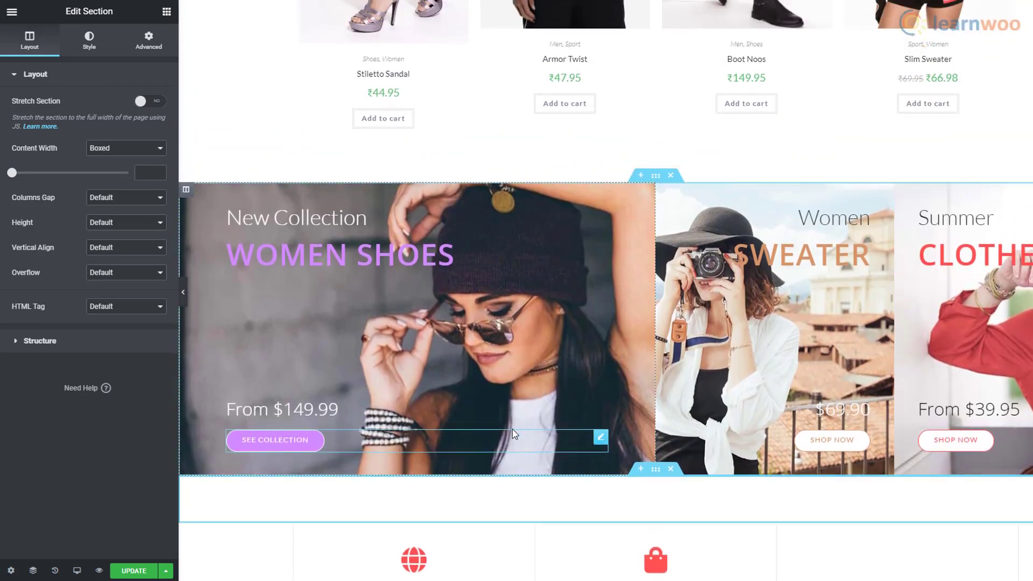
scroll(599, 280, "up", 5)
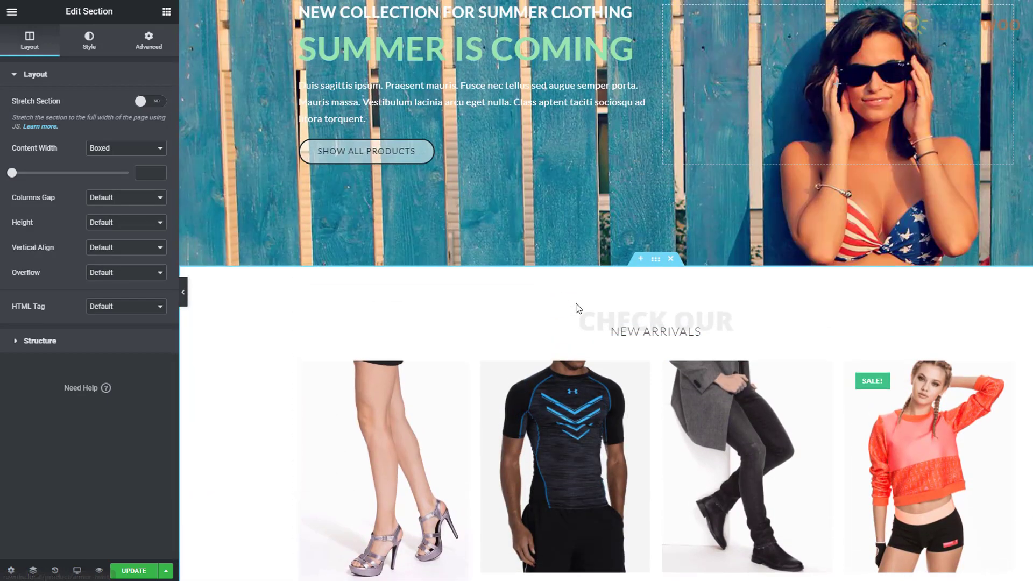
scroll(617, 270, "up", 15)
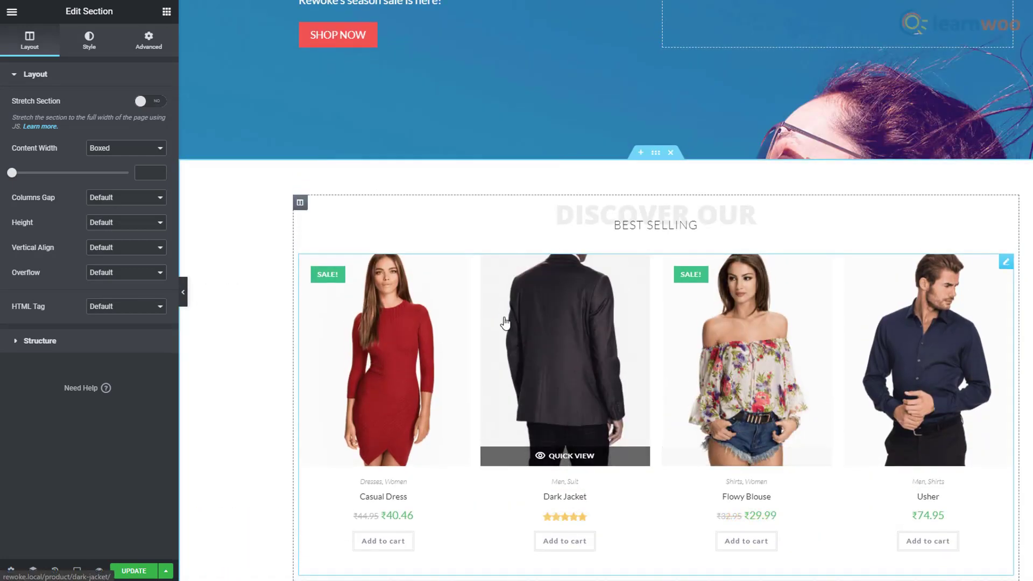
scroll(504, 315, "up", 6)
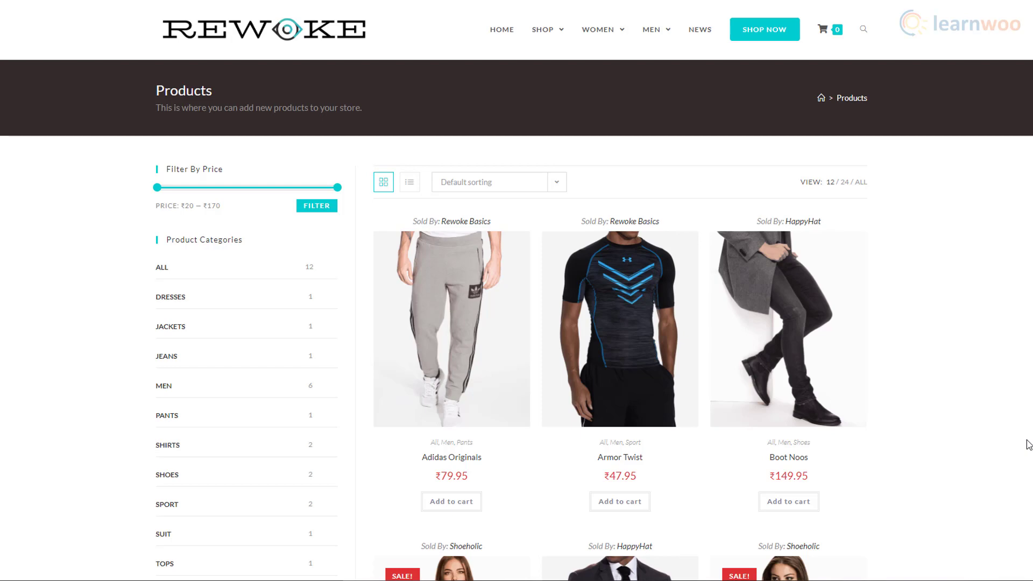
- Add Stiletto Sandal and Slim Sweater to the cart, then view the ₹186.88 cart
scroll(1028, 444, "down", 8)
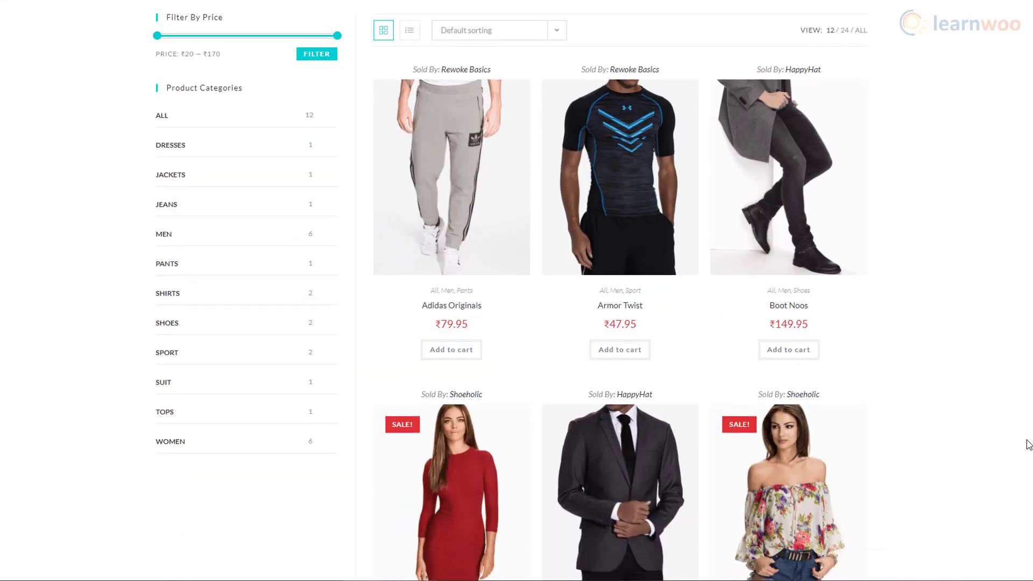
scroll(1028, 444, "down", 10)
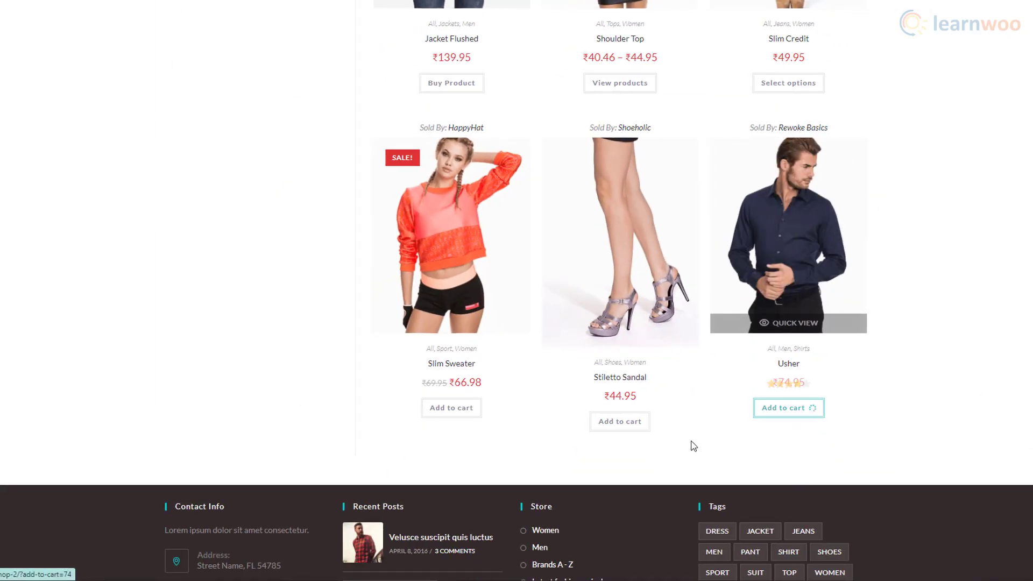
left_click(592, 427)
left_click(470, 415)
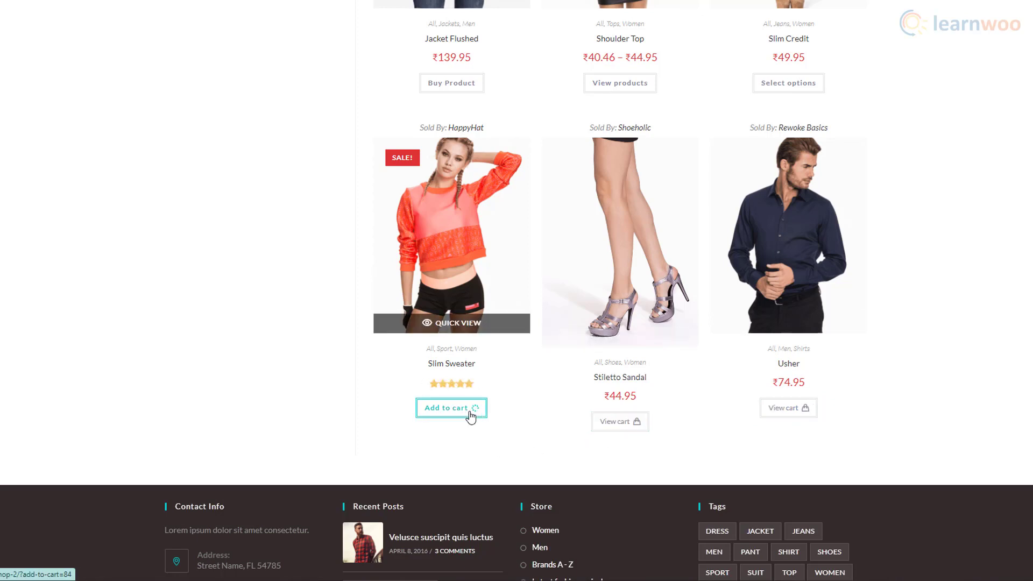
left_click(469, 414)
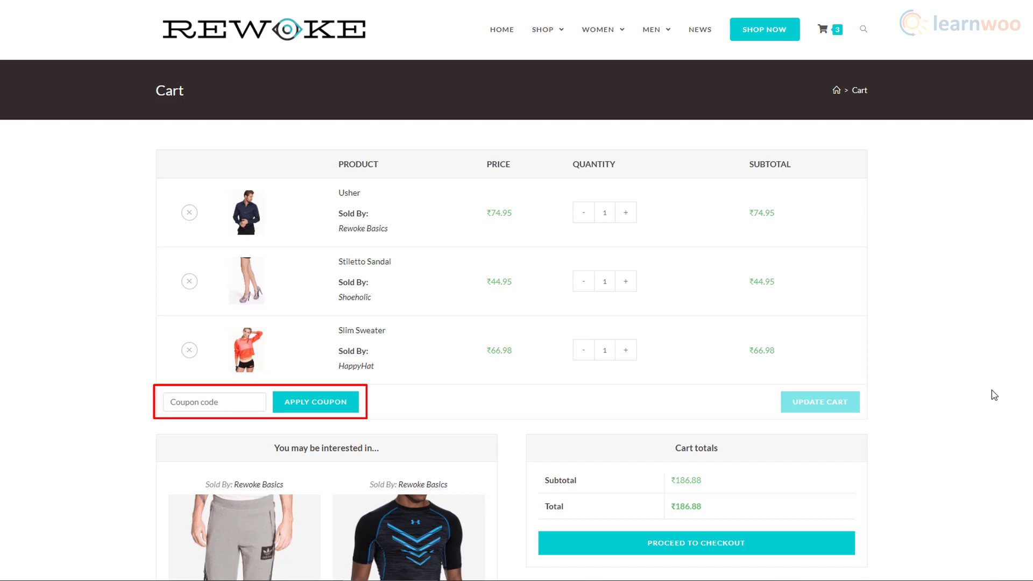
- Proceed to checkout and choose PayPal as the payment method after trying Check payments
scroll(994, 395, "down", 2)
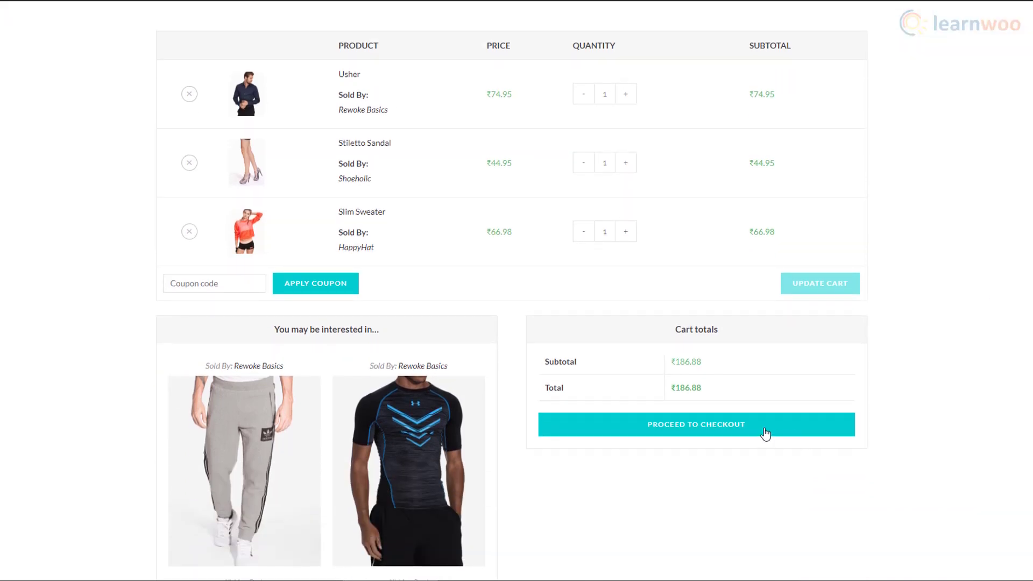
left_click(765, 434)
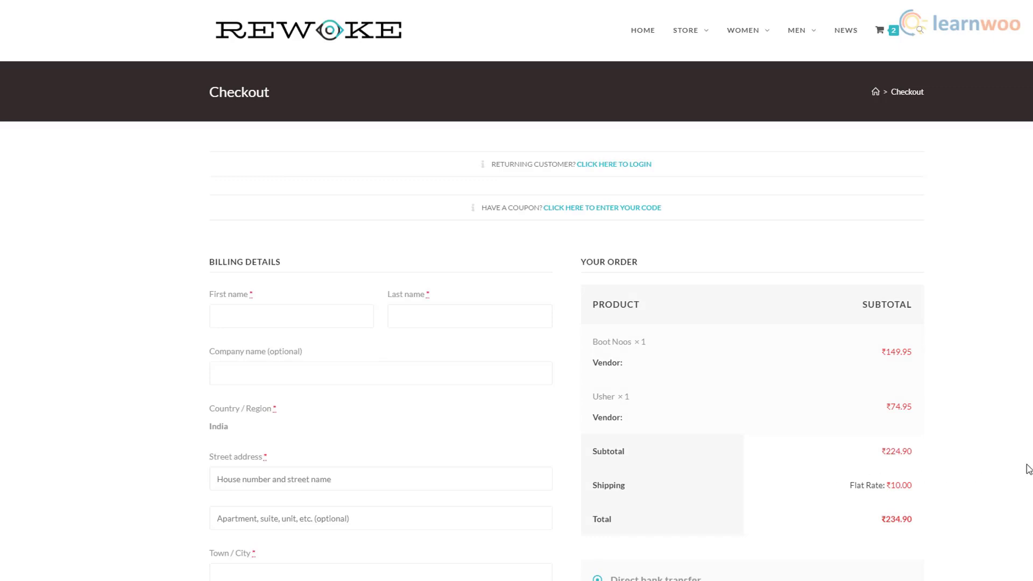
scroll(1029, 468, "down", 7)
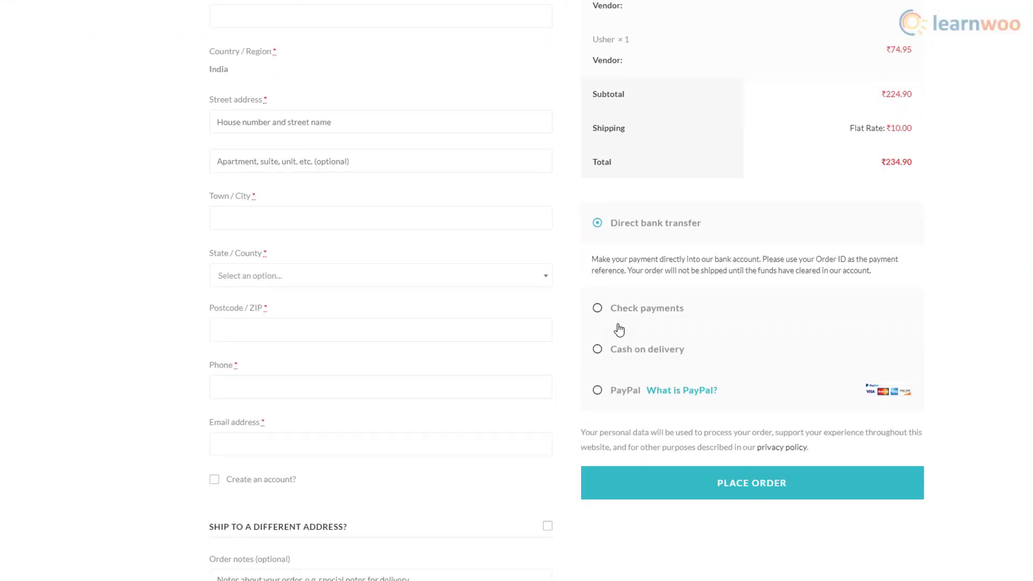
left_click(606, 317)
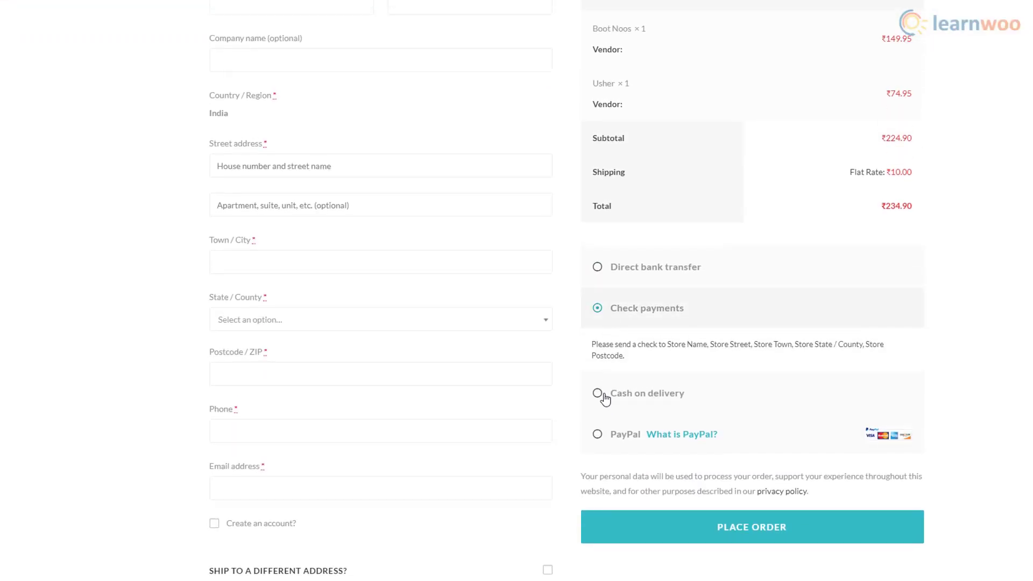
left_click(599, 435)
scroll(767, 431, "down", 3)
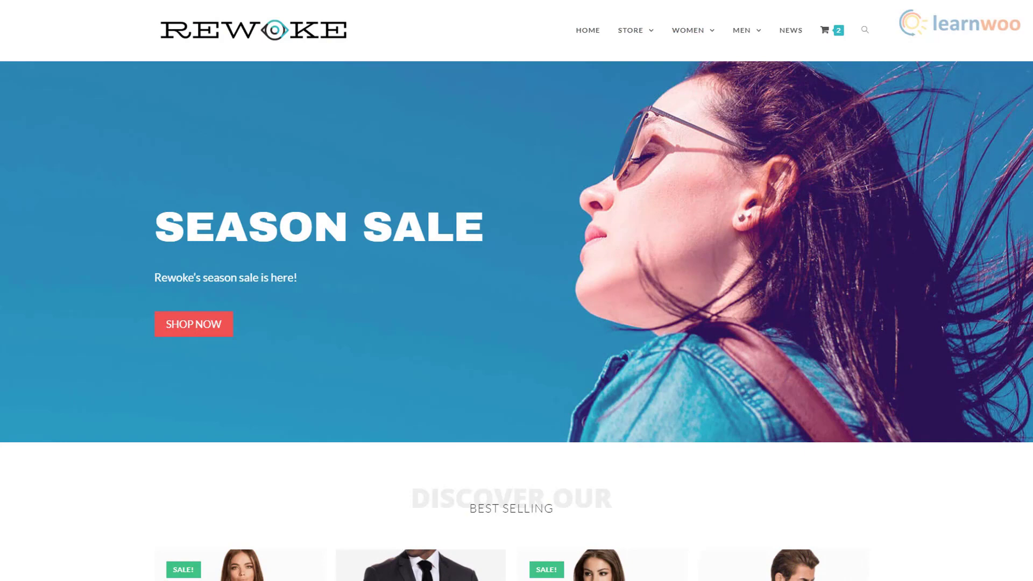
scroll(516, 291, "down", 5)
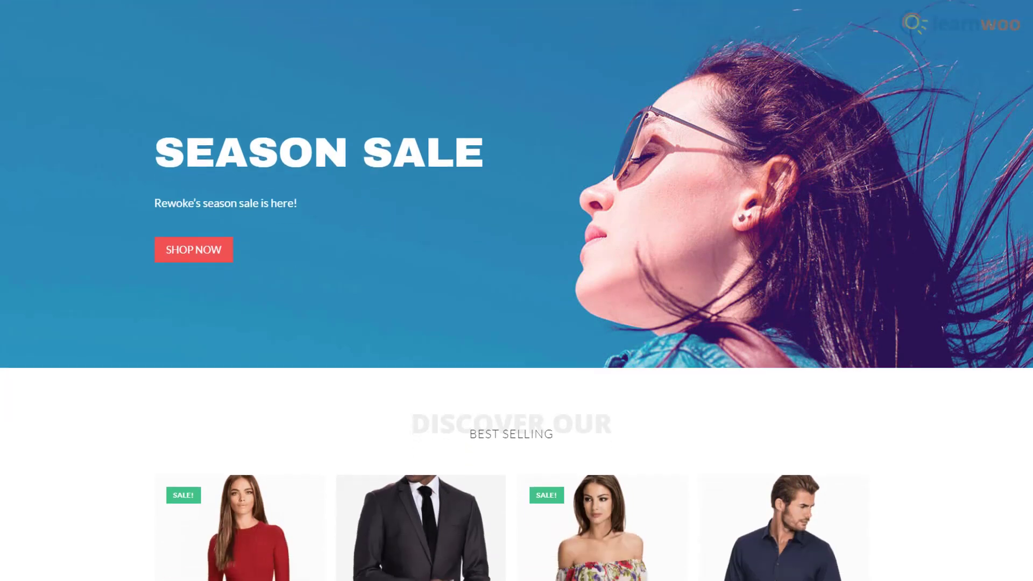
scroll(516, 290, "down", 13)
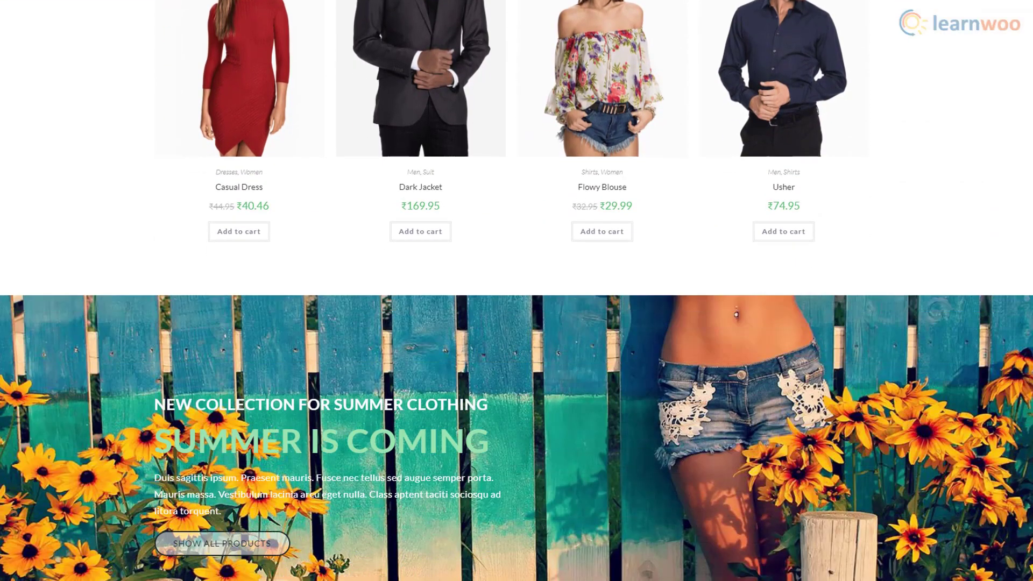
scroll(517, 290, "down", 12)
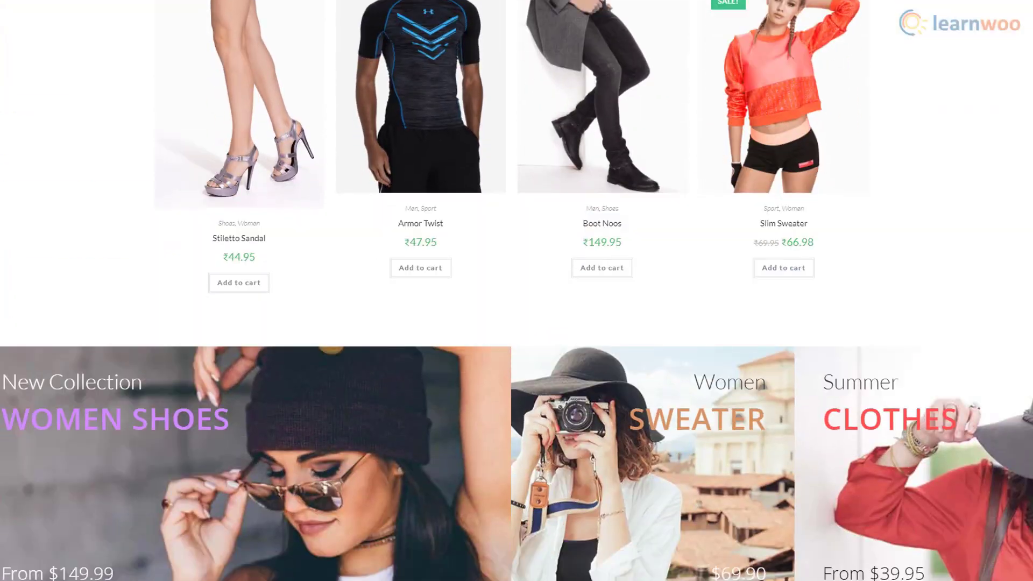
scroll(517, 290, "down", 2)
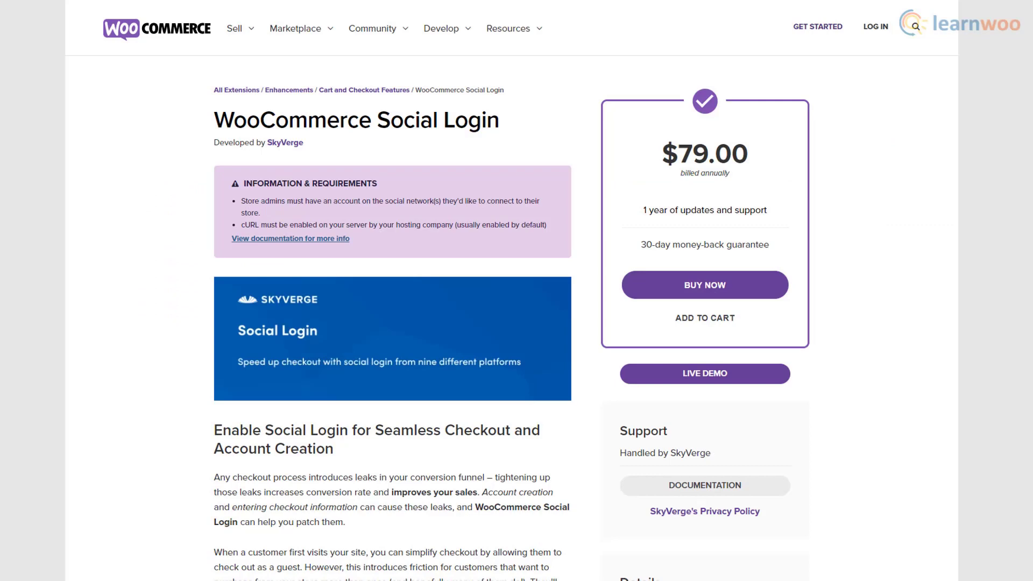
- Scroll through the Social Login, WSDesk, WOOCS and YITH Multiple Shipping Addresses plugin pages
scroll(516, 290, "down", 3)
scroll(517, 290, "down", 3)
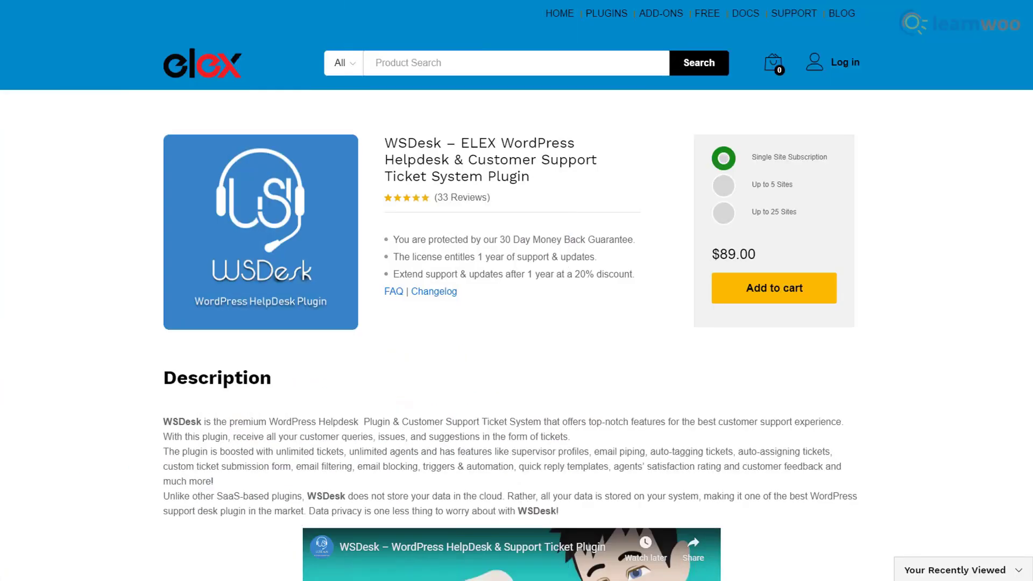
scroll(516, 291, "down", 3)
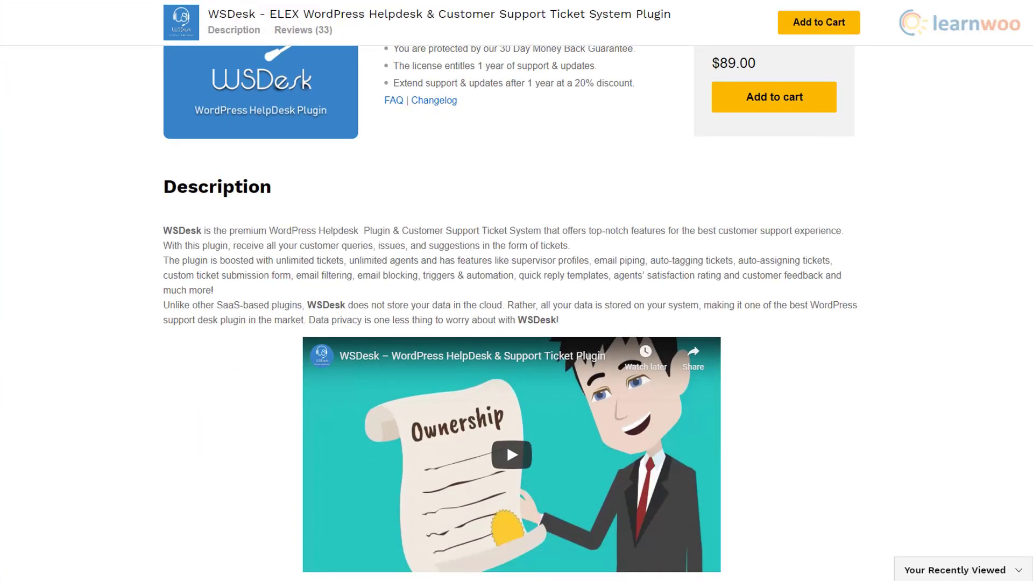
scroll(517, 291, "down", 5)
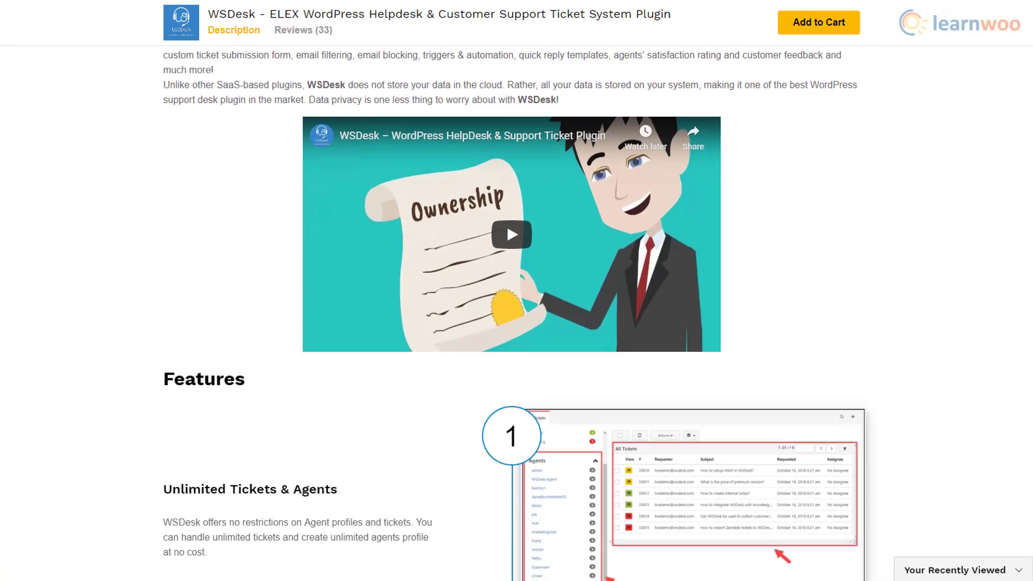
scroll(517, 291, "down", 2)
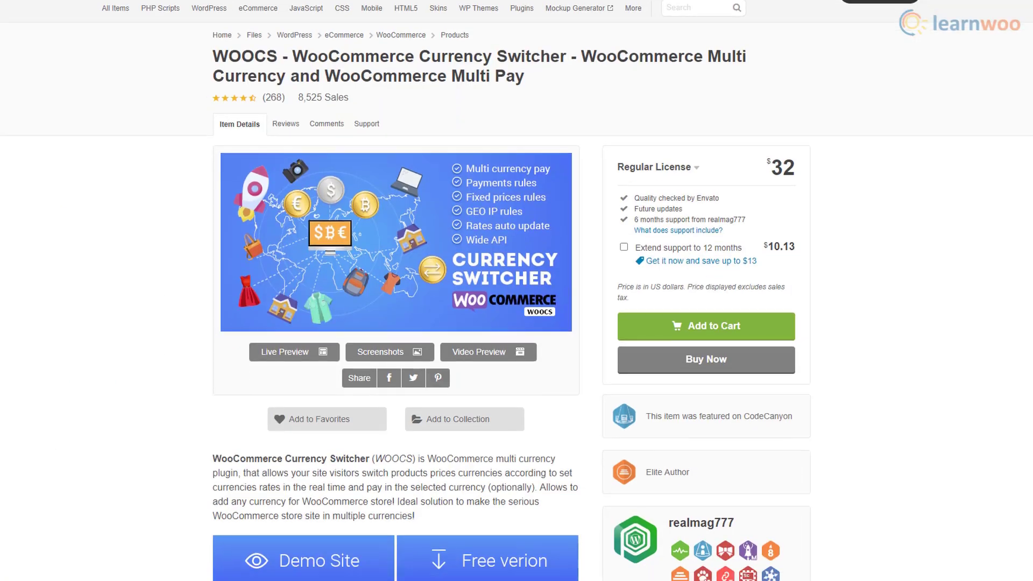
scroll(517, 291, "down", 3)
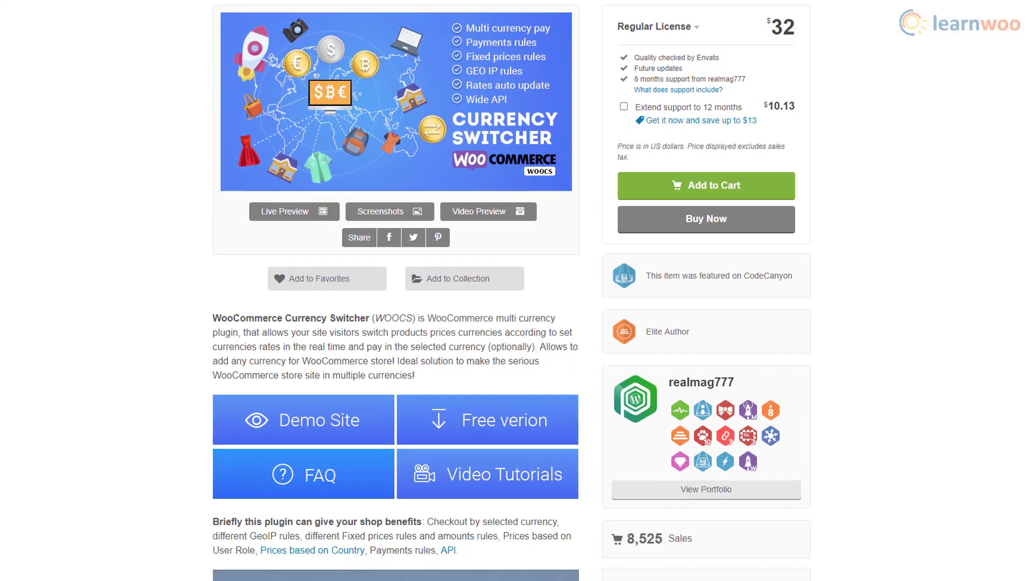
scroll(516, 290, "down", 3)
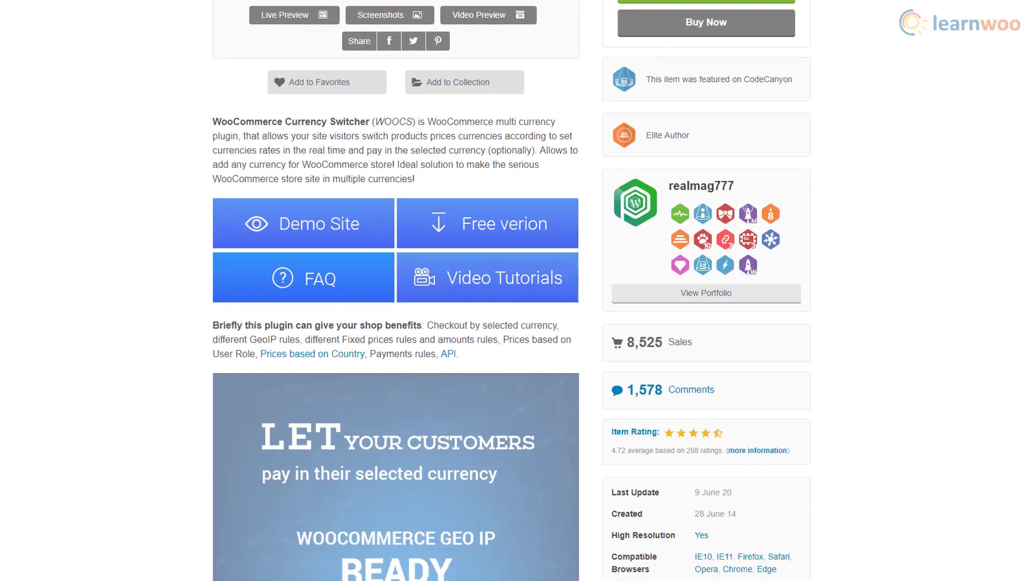
scroll(516, 291, "down", 4)
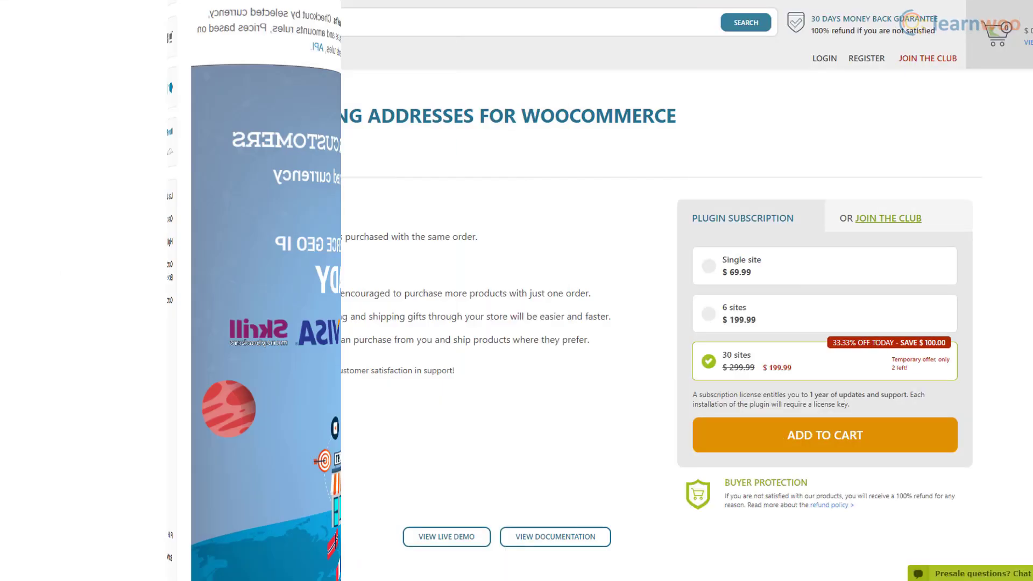
scroll(516, 291, "down", 3)
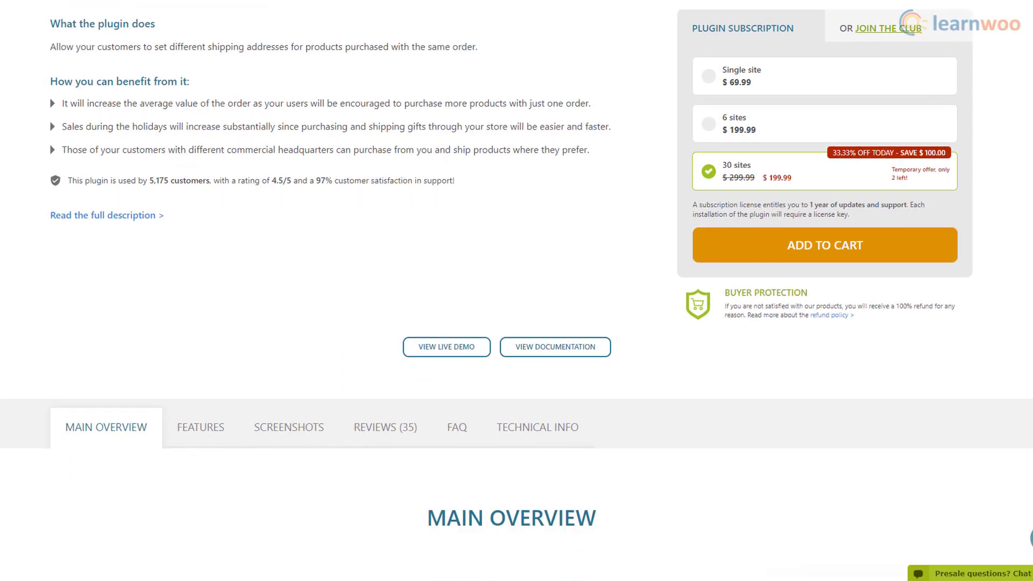
scroll(516, 291, "down", 4)
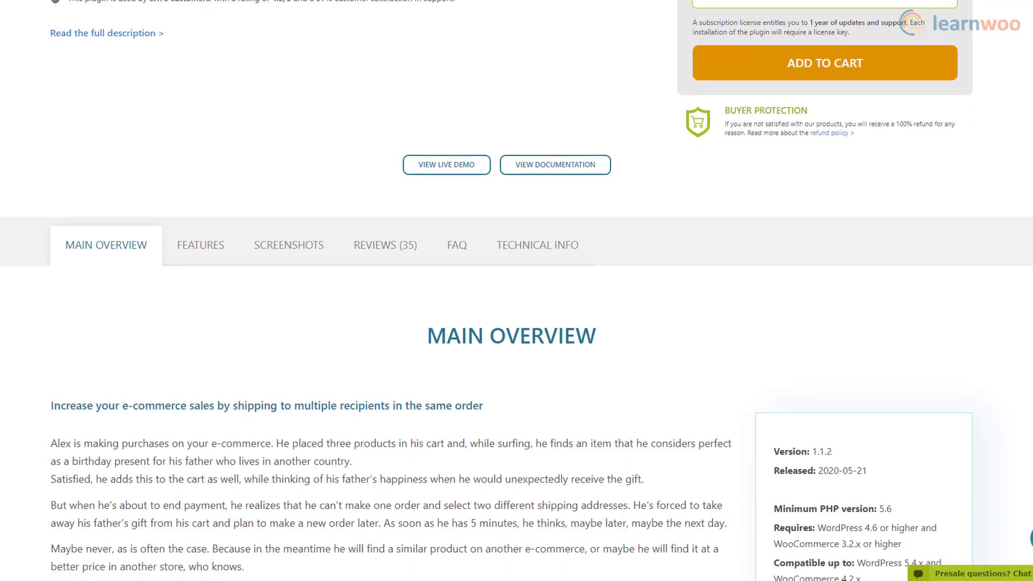
scroll(516, 291, "down", 2)
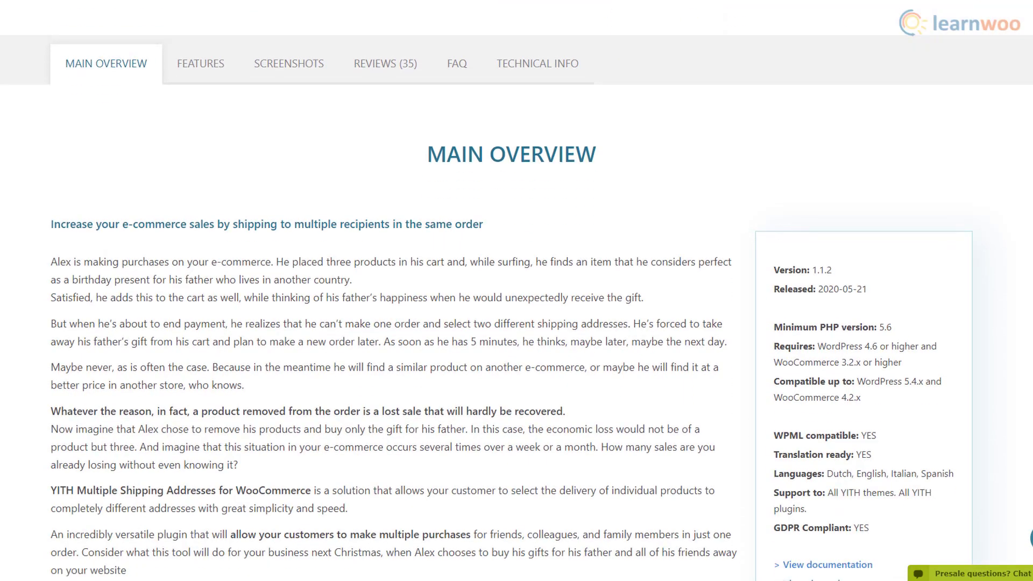
scroll(516, 290, "down", 3)
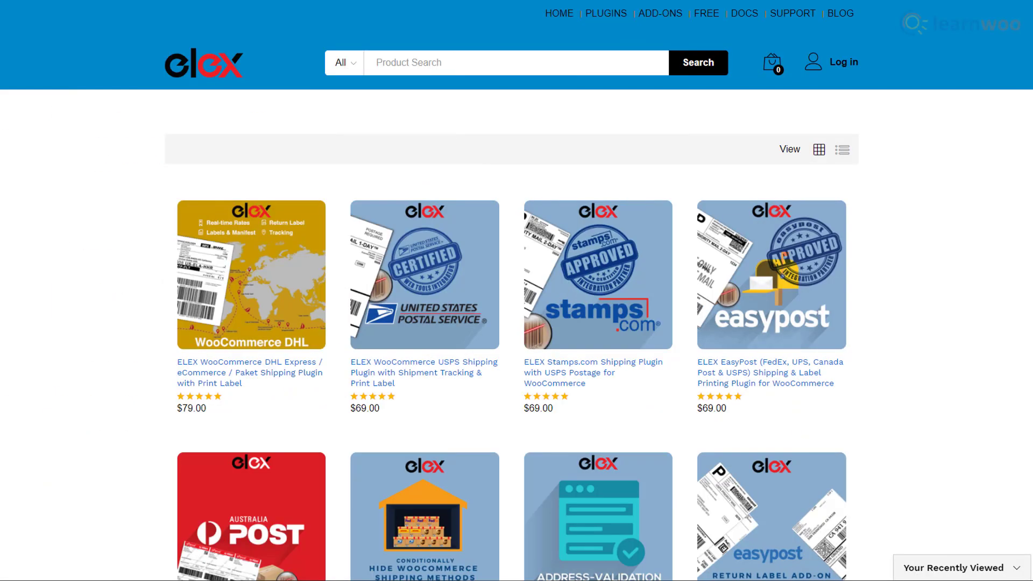
- Scroll through the ELEX shop, WooCommerce Wishlists, ELEX Dynamic Pricing and Mailchimp for WooCommerce pages
scroll(517, 291, "down", 1)
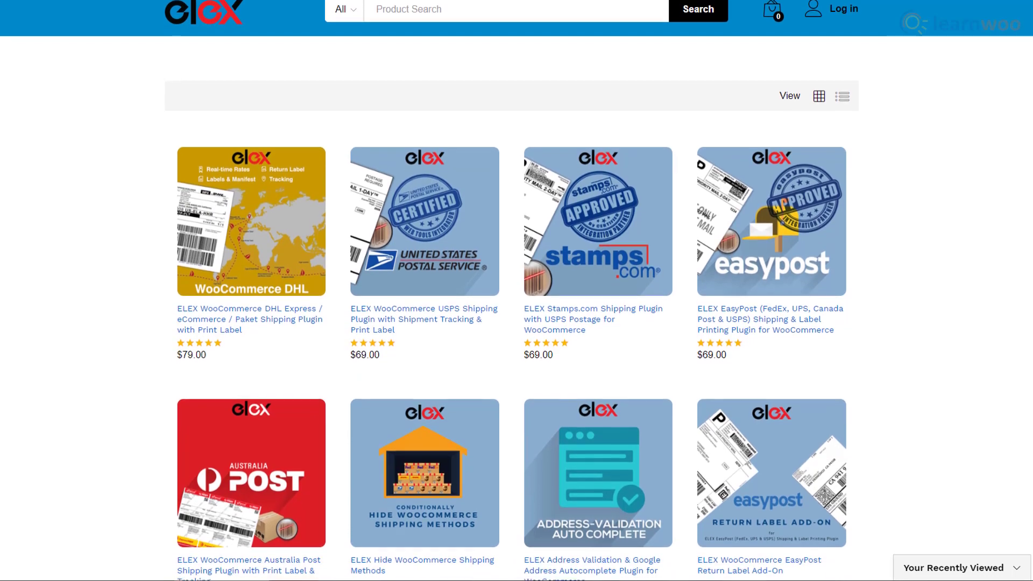
scroll(517, 291, "down", 2)
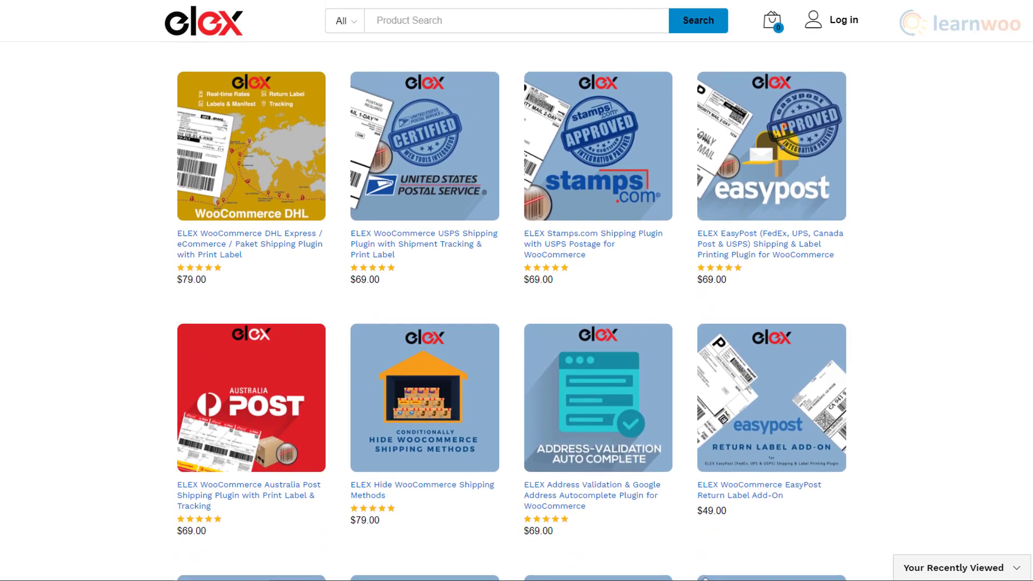
scroll(516, 291, "down", 1)
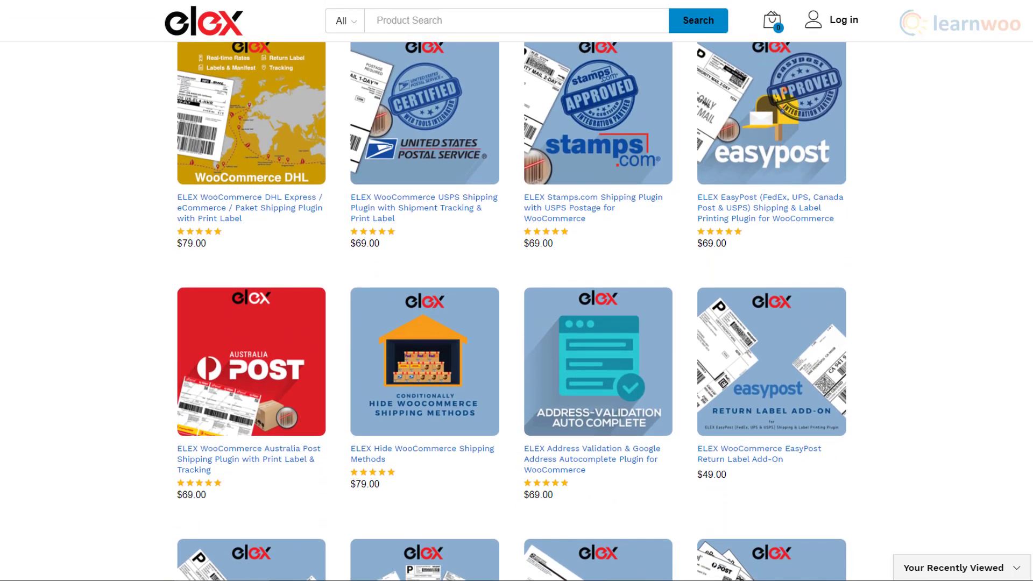
scroll(516, 290, "down", 1)
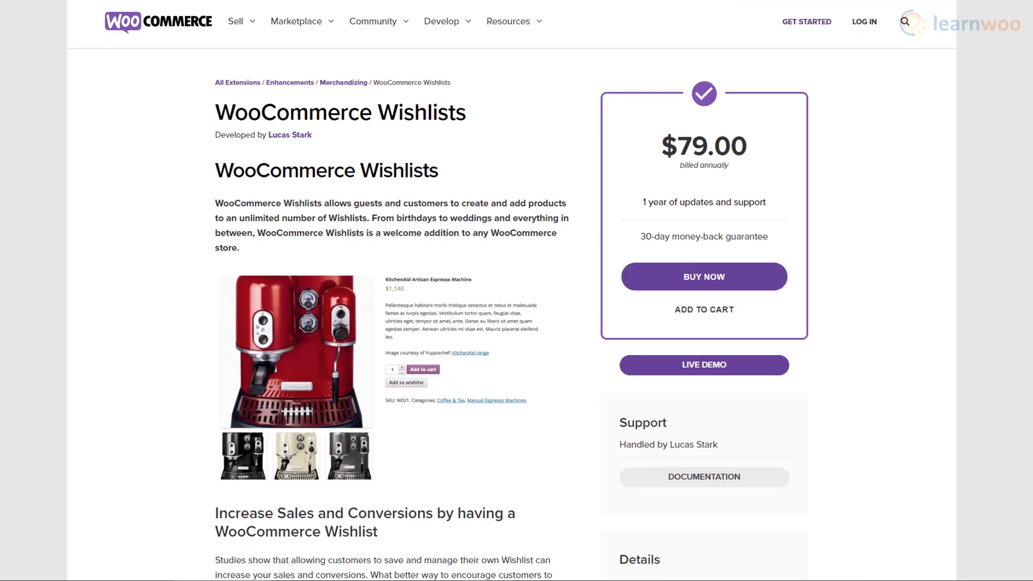
scroll(517, 290, "down", 1)
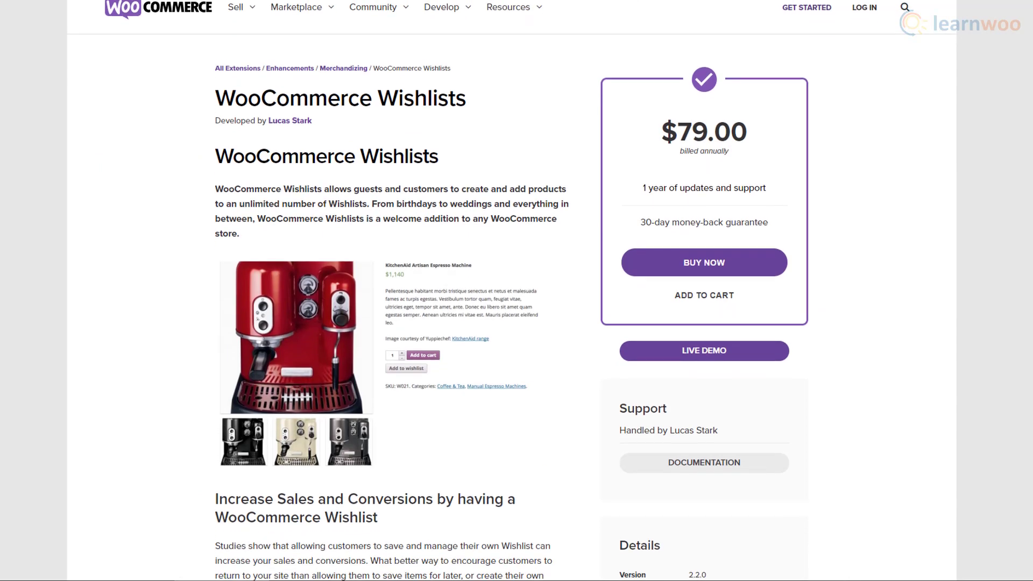
scroll(516, 291, "down", 2)
scroll(512, 291, "down", 2)
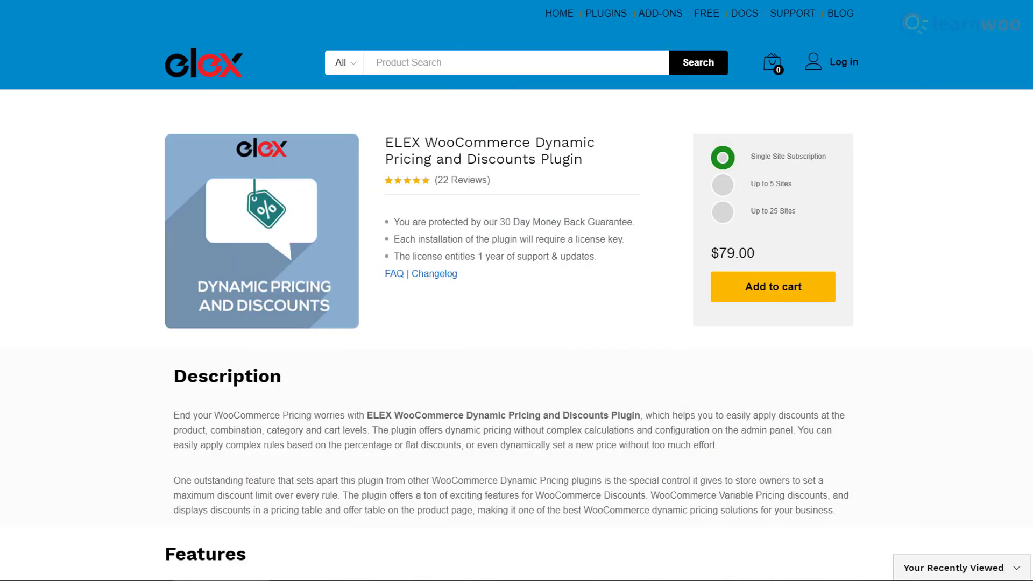
scroll(516, 290, "down", 3)
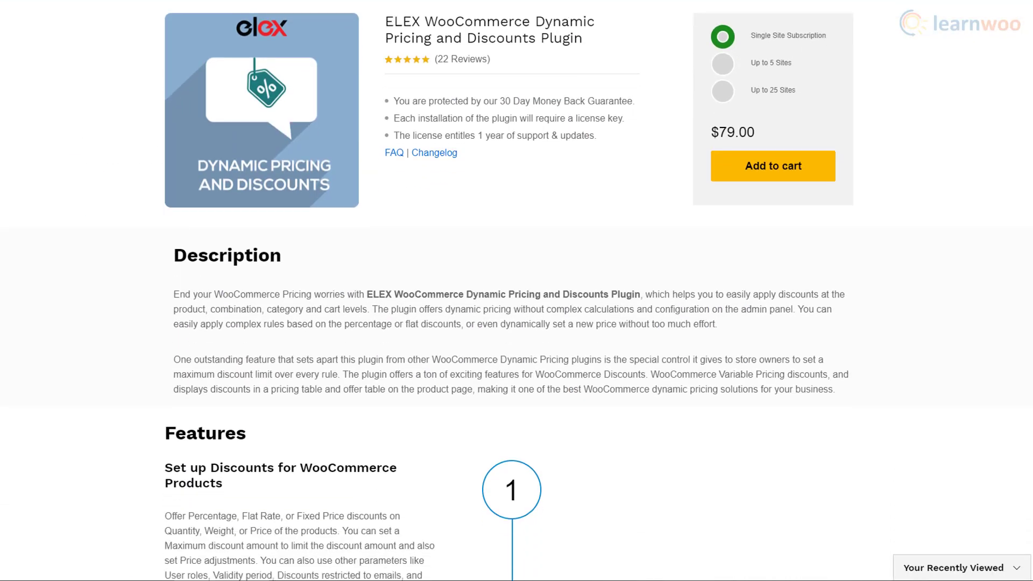
scroll(516, 291, "down", 3)
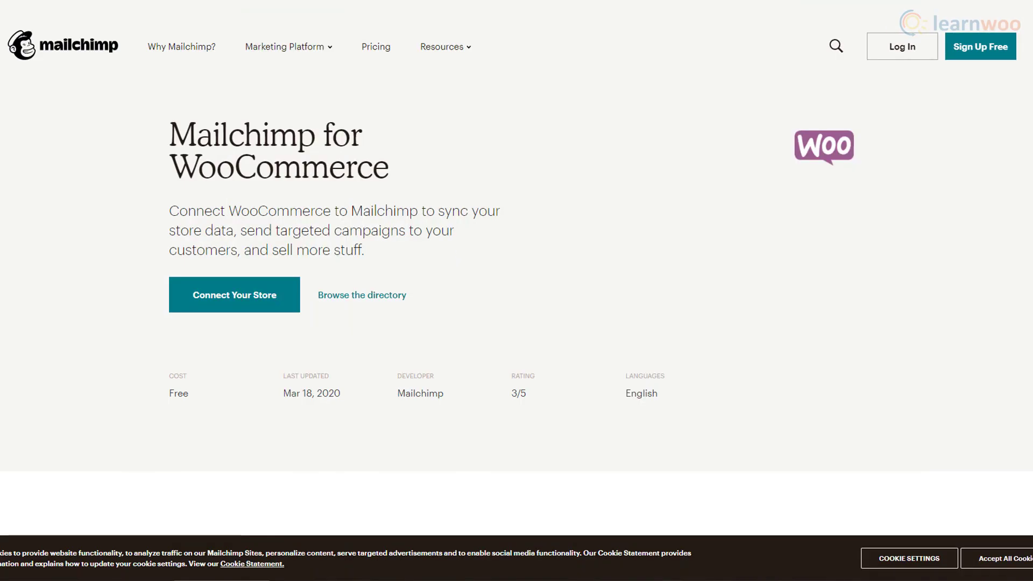
scroll(516, 291, "down", 1)
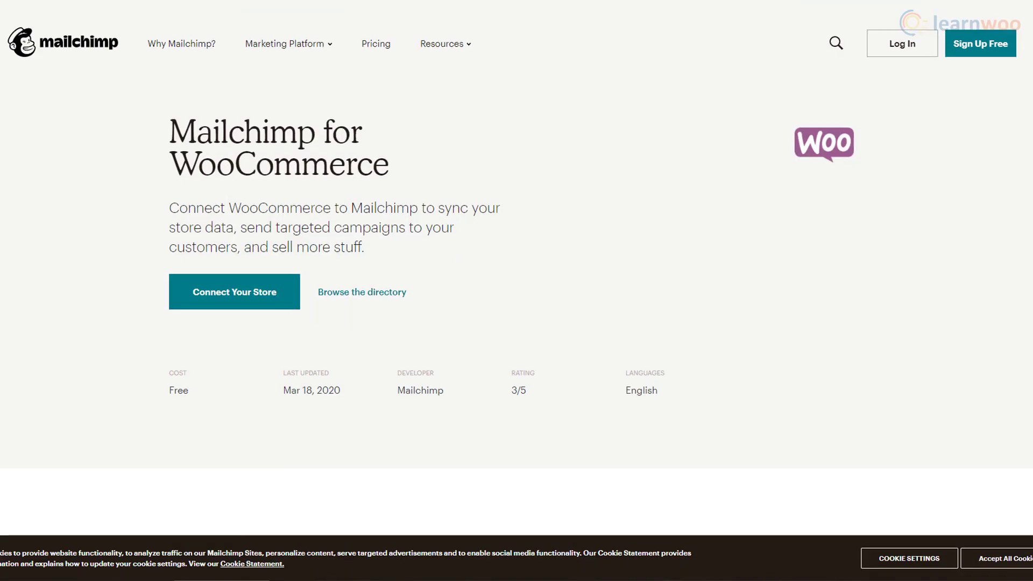
scroll(517, 290, "down", 2)
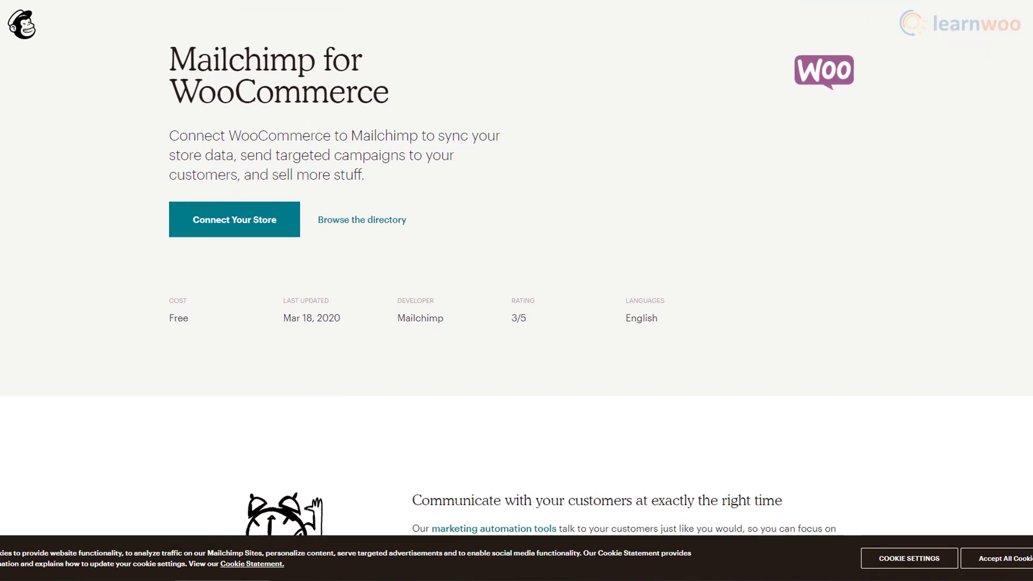
scroll(517, 290, "down", 3)
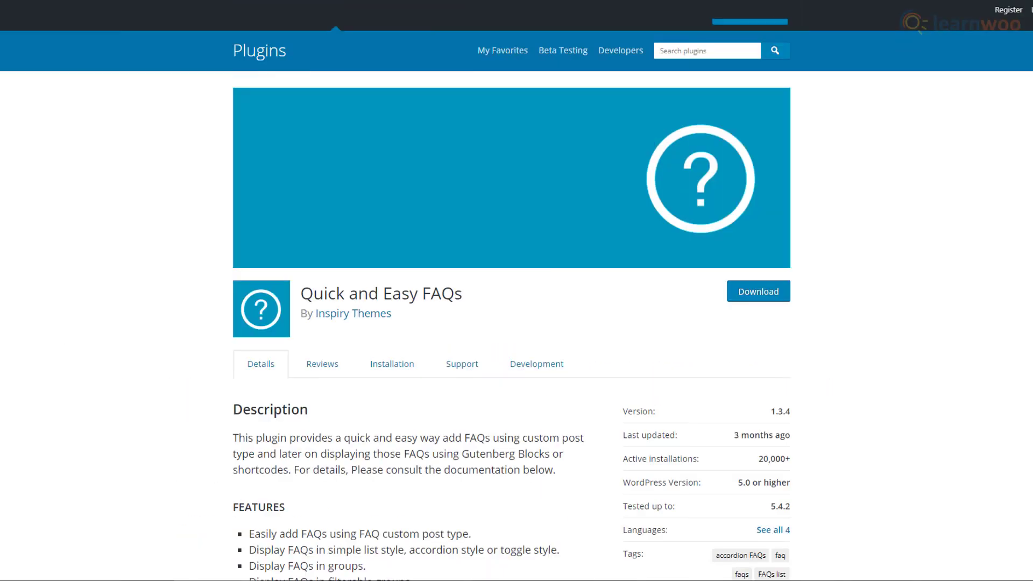
- Scroll down the Quick and Easy FAQs plugin page through its description and features
scroll(516, 290, "down", 3)
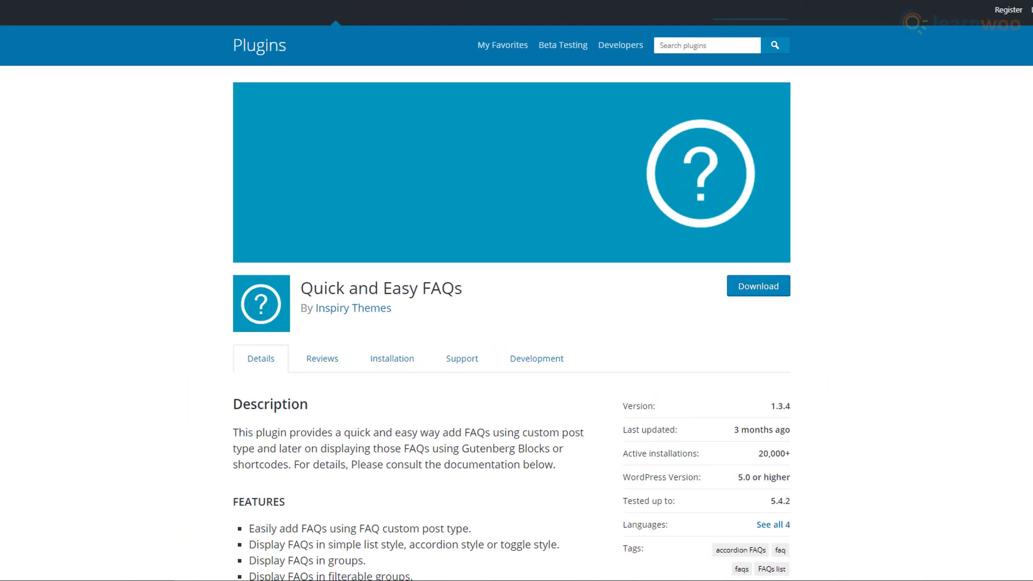
scroll(516, 291, "down", 3)
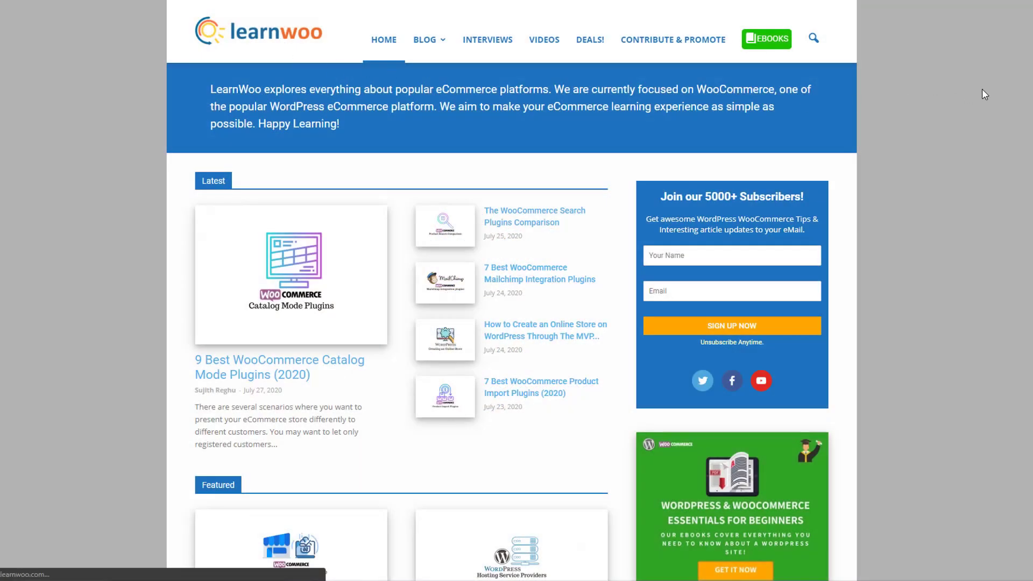
- Scroll down the LearnWoo home page past the Latest, Featured and How To posts
scroll(512, 311, "down", 5)
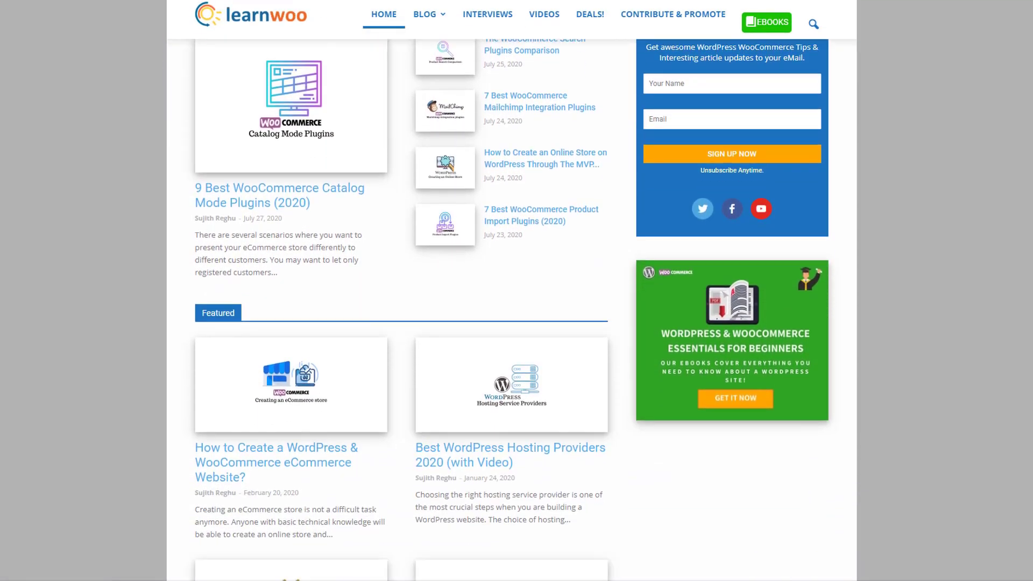
scroll(511, 312, "down", 6)
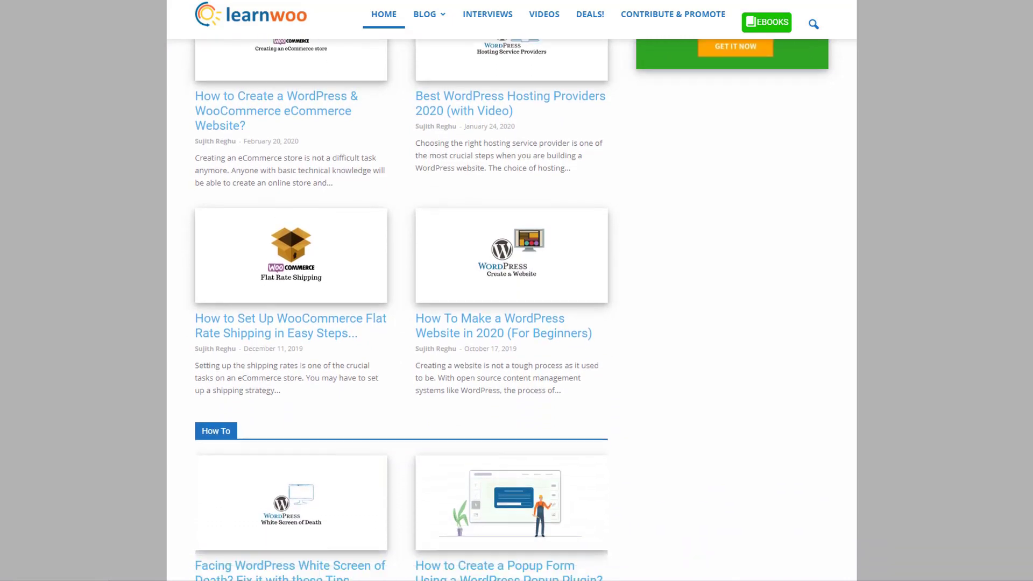
scroll(512, 312, "down", 4)
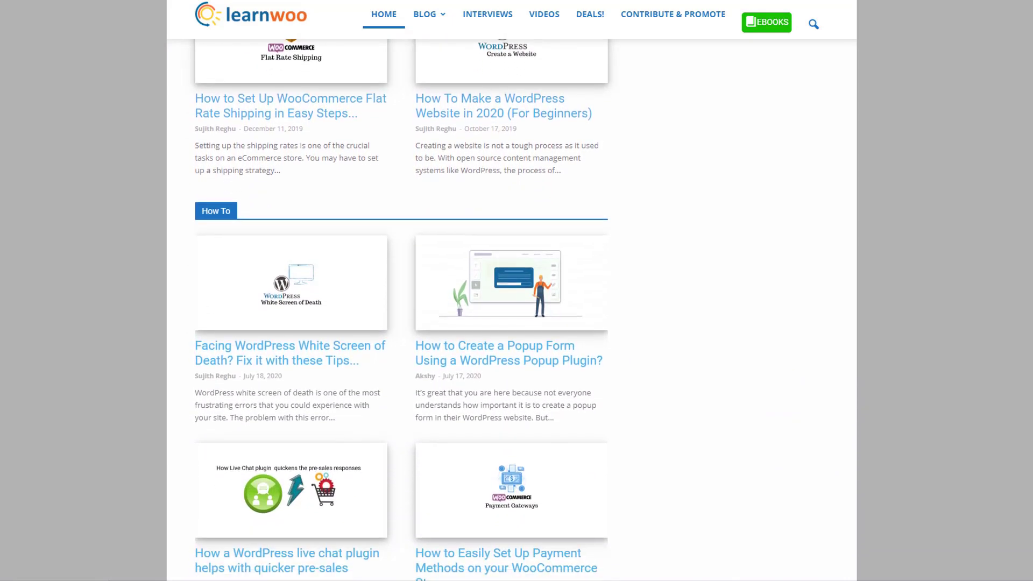
scroll(511, 312, "down", 2)
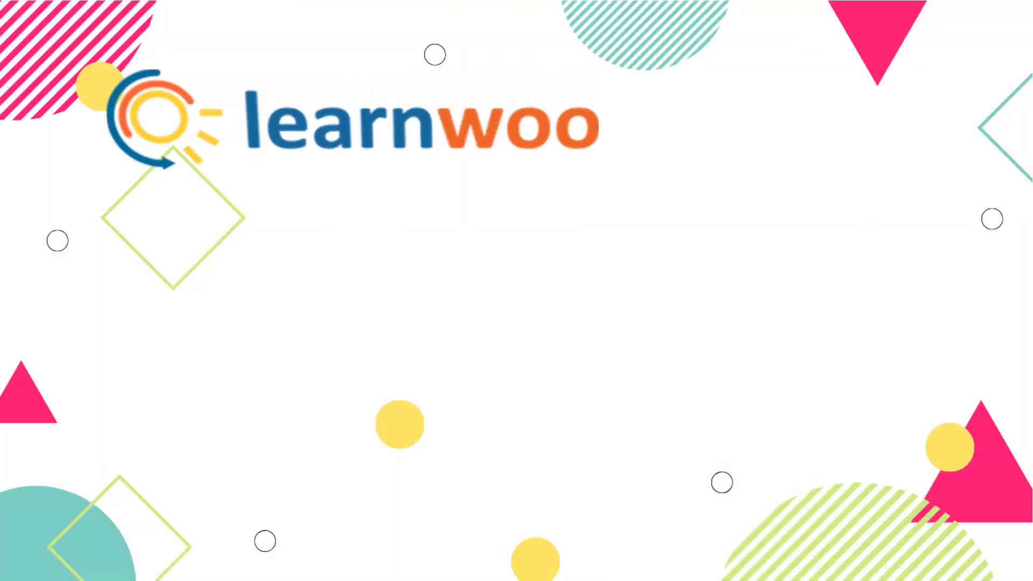